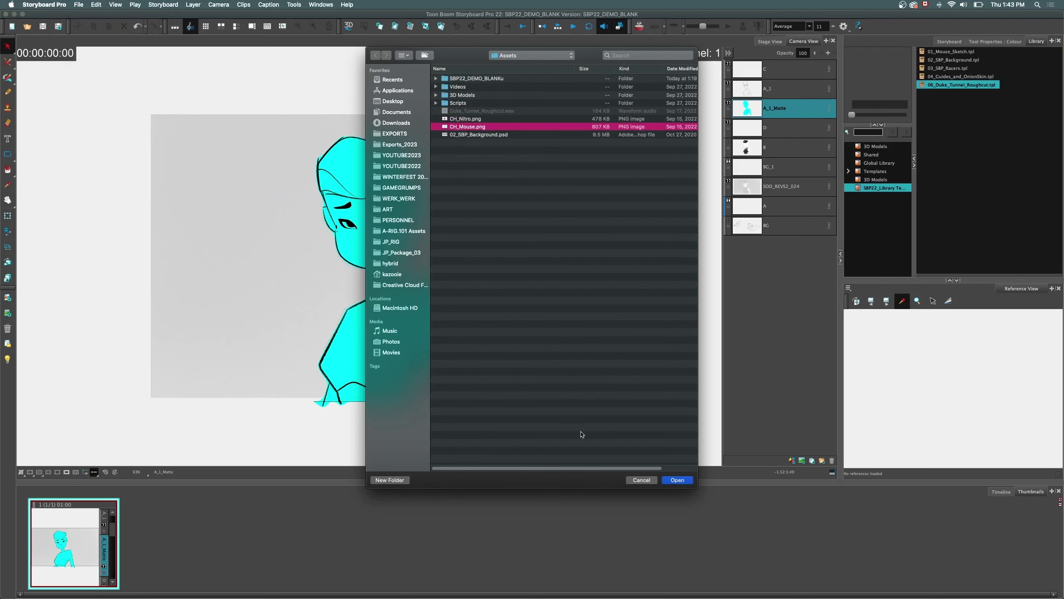
# - Import CH_Mouse.png as a new layer and add that layer to the Reference view
pyautogui.click(670, 482)
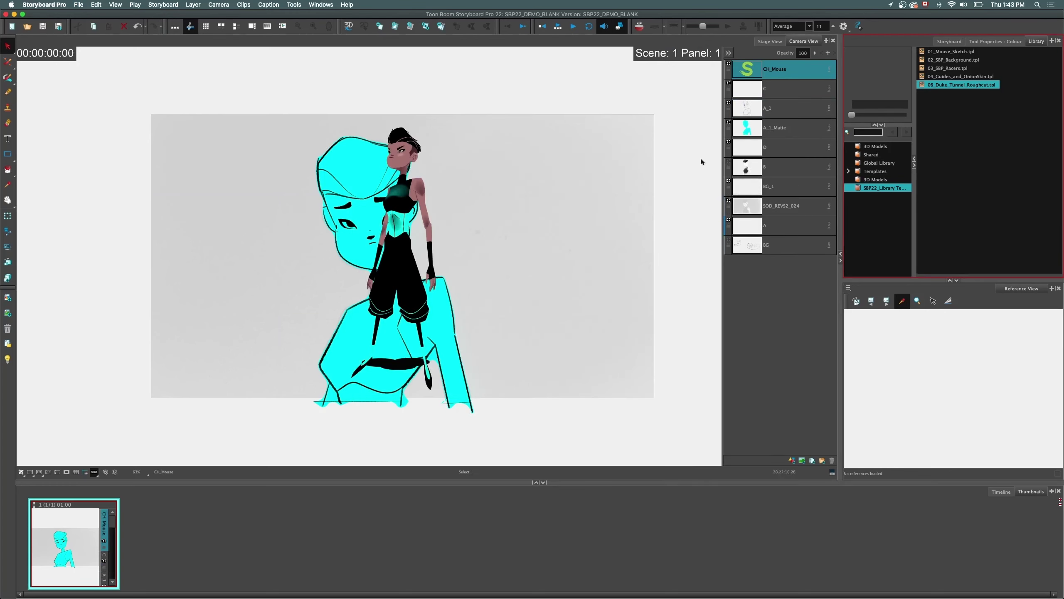
pyautogui.click(745, 72)
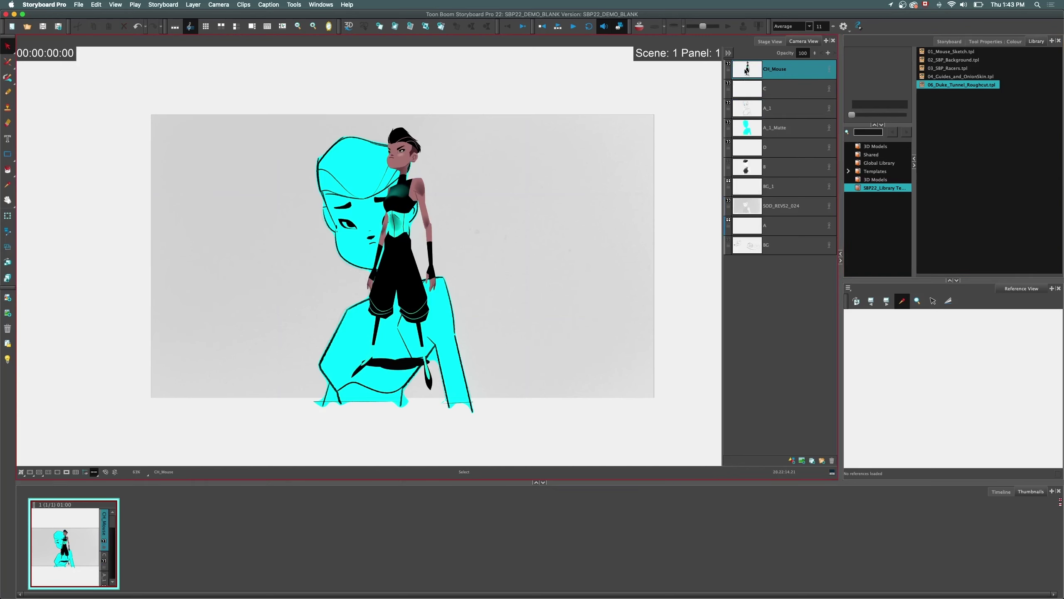
pyautogui.moveTo(745, 71); pyautogui.dragTo(906, 361)
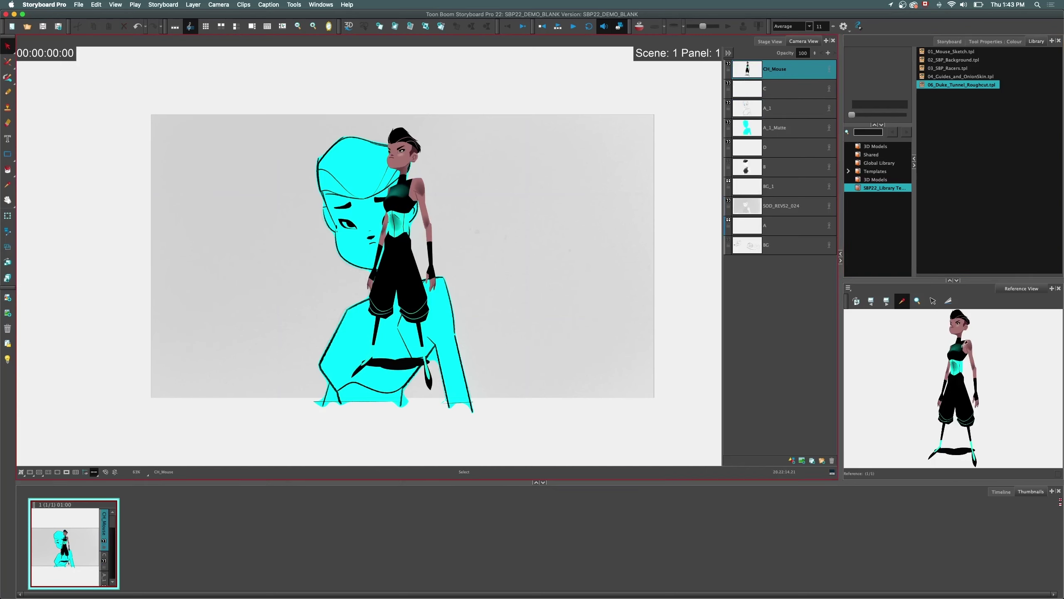
# - Hide the CH_Mouse layer and frame its reference image on the character's head and torso
pyautogui.click(729, 64)
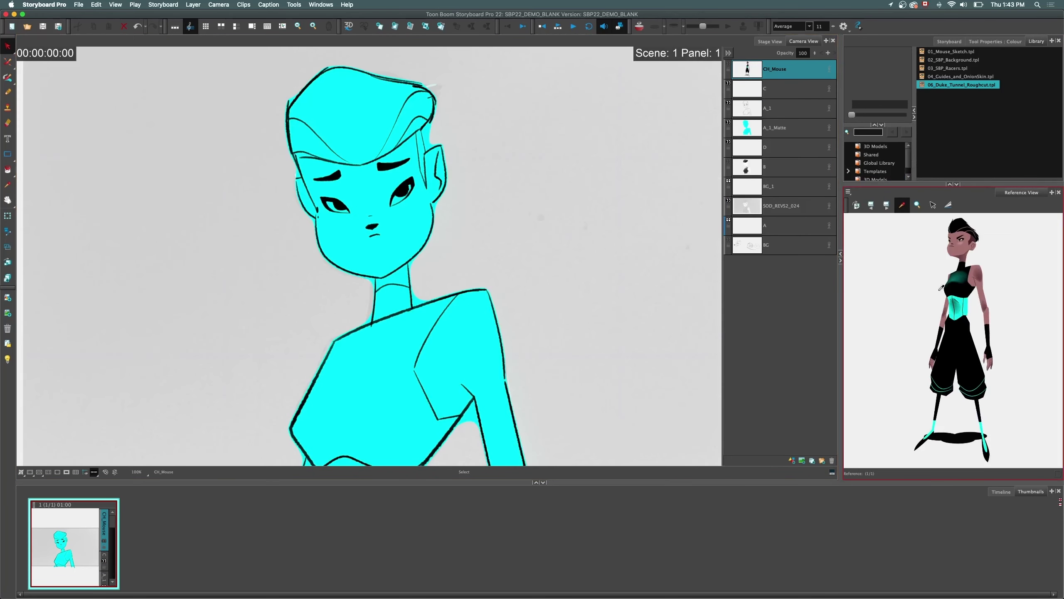
pyautogui.scroll(1, 941, 288)
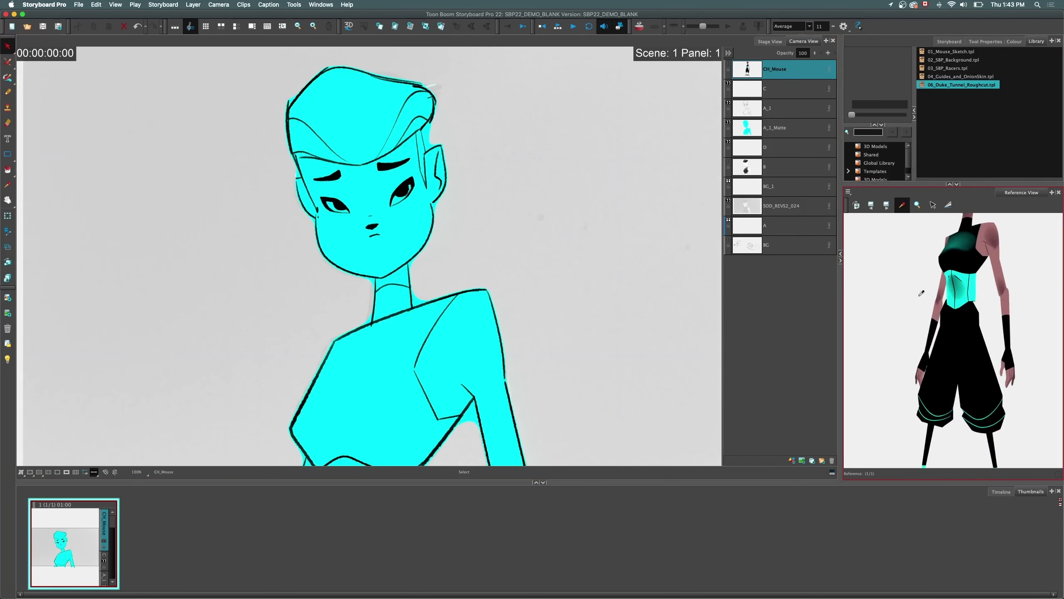
pyautogui.scroll(1, 942, 309)
pyautogui.scroll(-2, 918, 280)
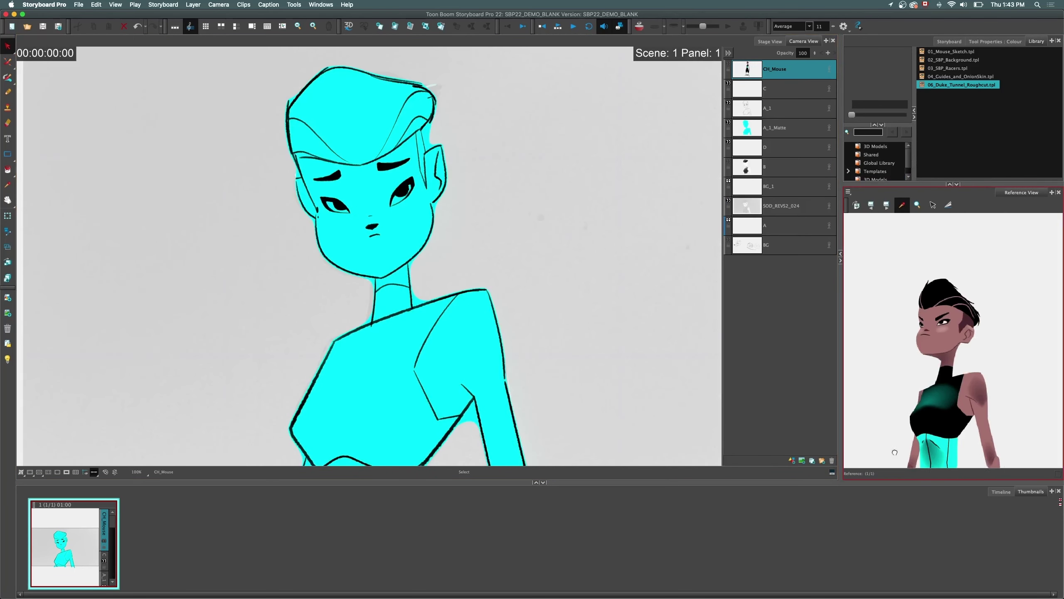
pyautogui.scroll(2, 910, 315)
pyautogui.moveTo(910, 315)
pyautogui.mouseDown()
pyautogui.moveTo(941, 278)
pyautogui.moveTo(920, 413)
pyautogui.moveTo(917, 356)
pyautogui.moveTo(893, 360)
pyautogui.moveTo(906, 293)
pyautogui.moveTo(927, 337)
pyautogui.moveTo(909, 332)
pyautogui.mouseUp()
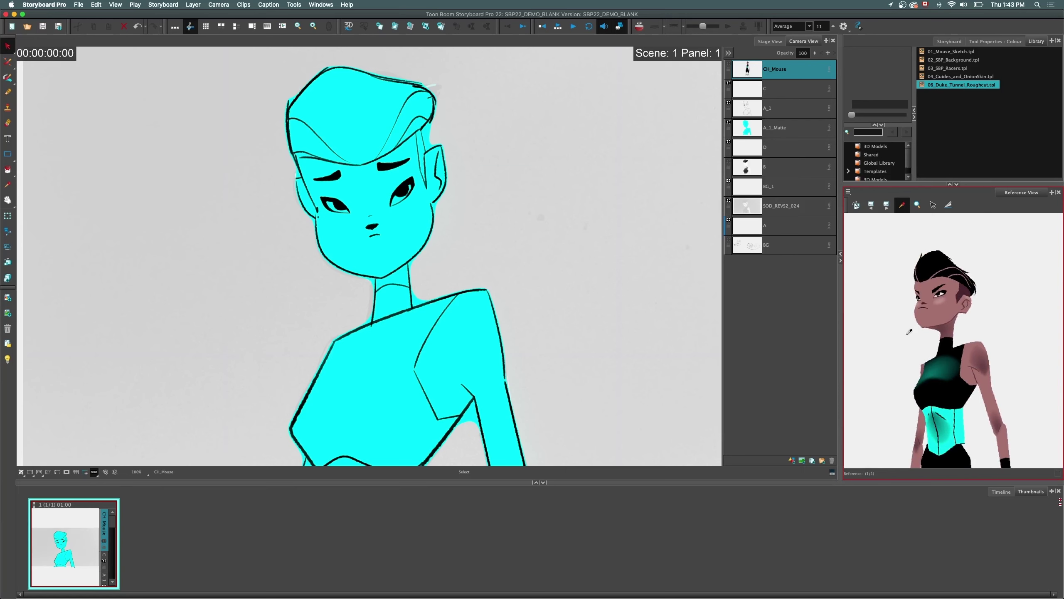
# - Show the CH_Mouse layer and move the character artwork outside the camera frame, beside its left edge
pyautogui.press('2')
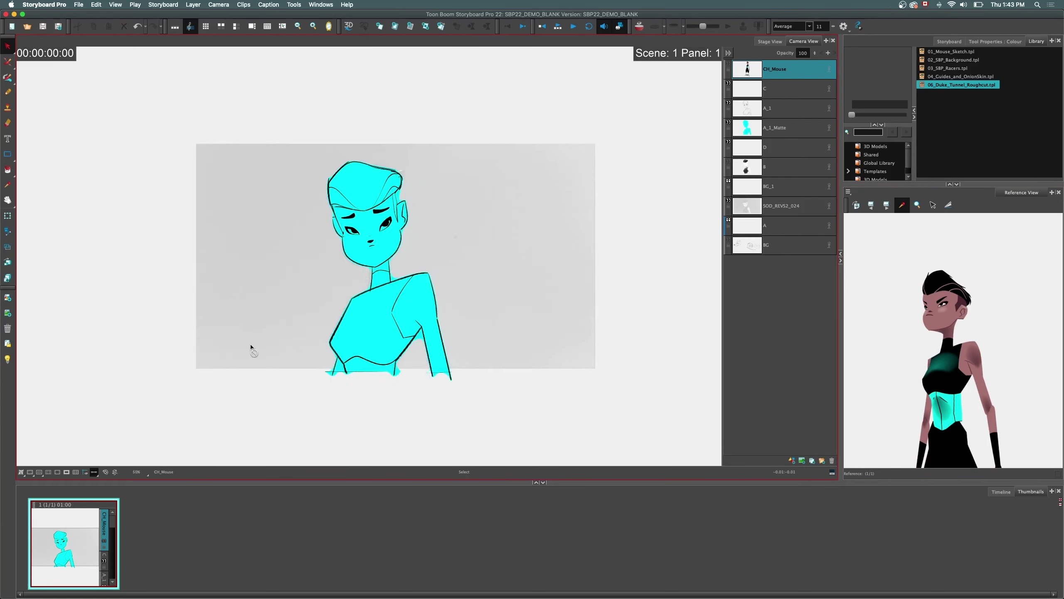
pyautogui.press('2')
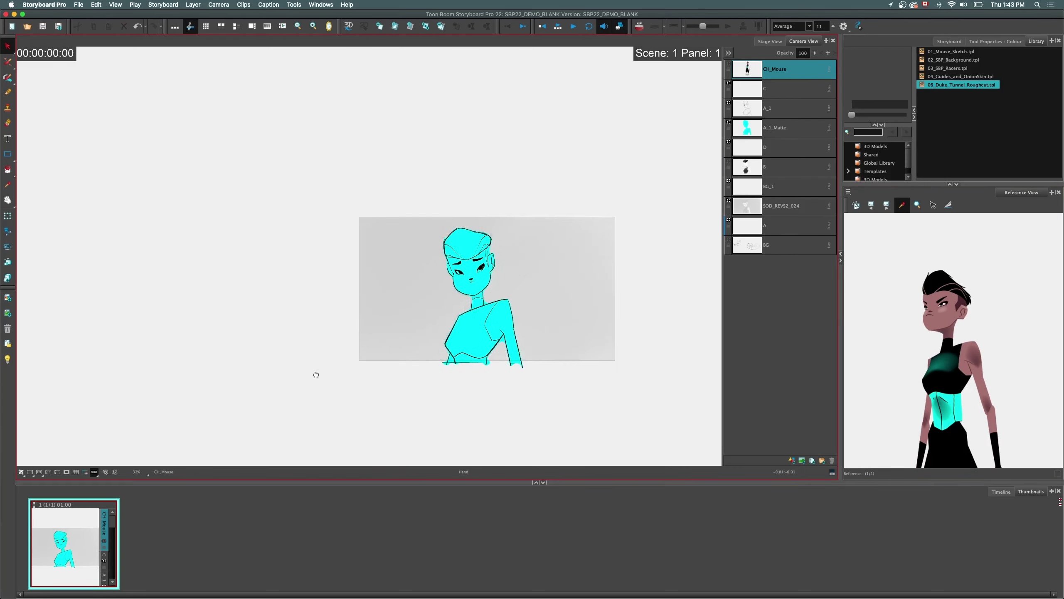
pyautogui.click(728, 63)
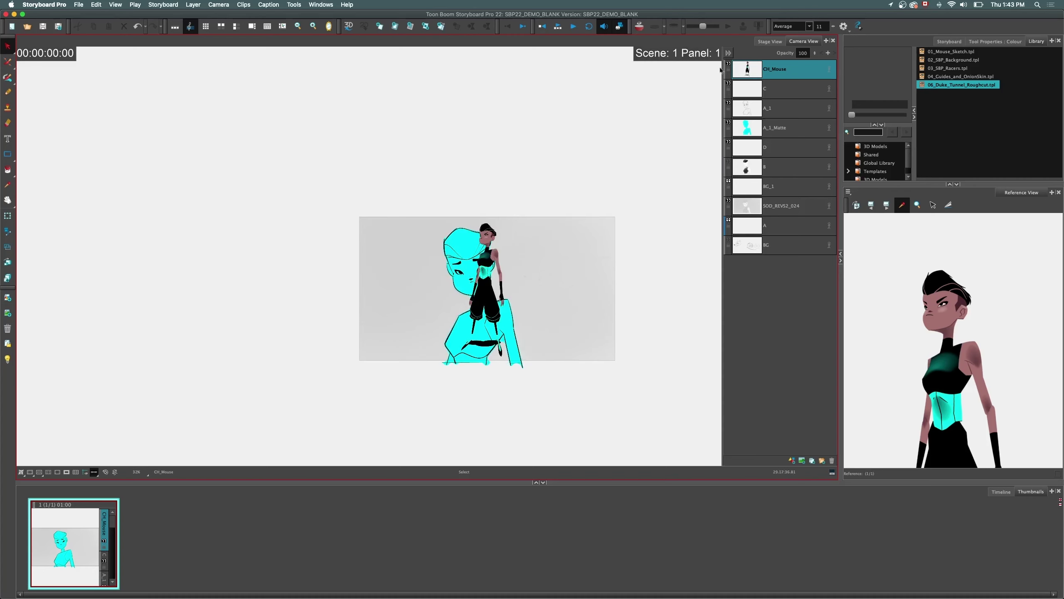
pyautogui.click(5, 45)
pyautogui.click(33, 45)
pyautogui.moveTo(486, 285); pyautogui.dragTo(338, 283)
pyautogui.scroll(5, 435, 348)
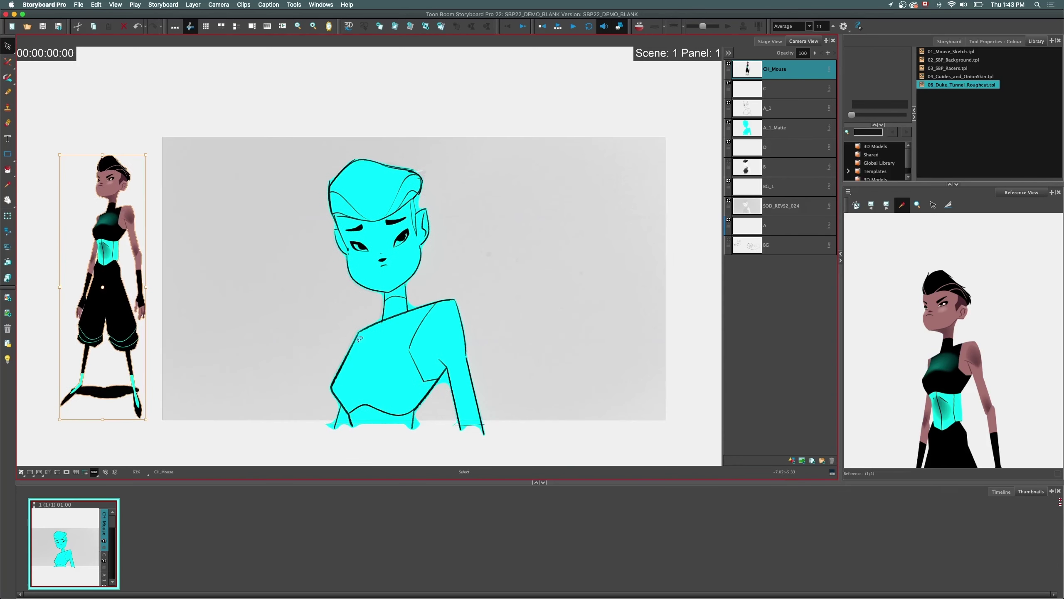
# - Undo the move of the CH_Mouse artwork and hide its layer
pyautogui.scroll(5, 360, 338)
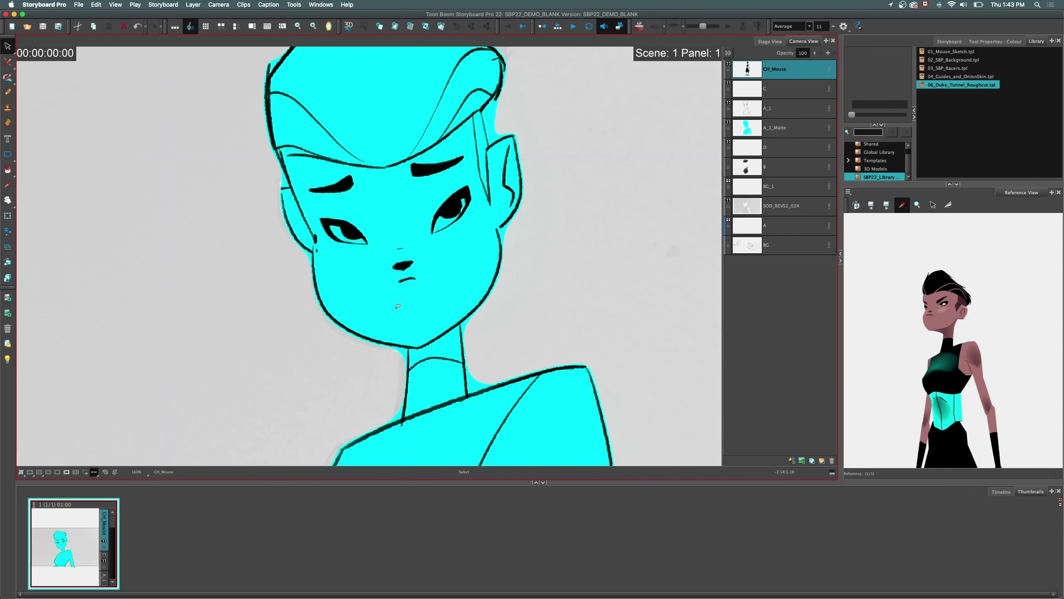
pyautogui.moveTo(938, 334); pyautogui.dragTo(831, 364)
pyautogui.hotkey('ctrl', 'z')
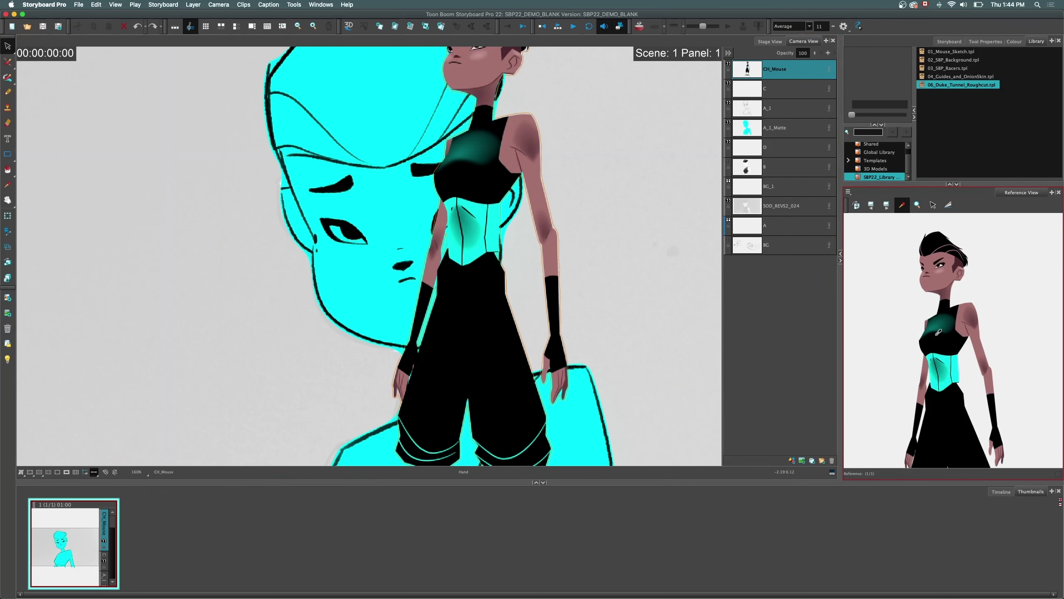
pyautogui.scroll(-2, 856, 379)
pyautogui.moveTo(293, 168); pyautogui.dragTo(315, 191)
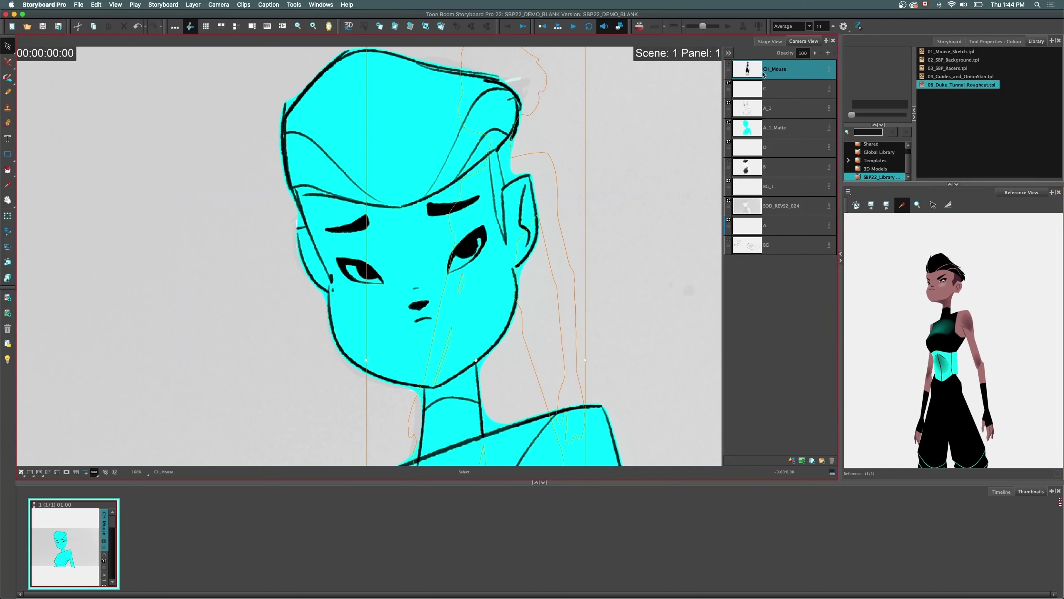
# - Save the CH_Mouse layer as a template named CH_Mouse in the SBP22 library folder
pyautogui.moveTo(747, 69); pyautogui.dragTo(942, 120)
pyautogui.press('Return')
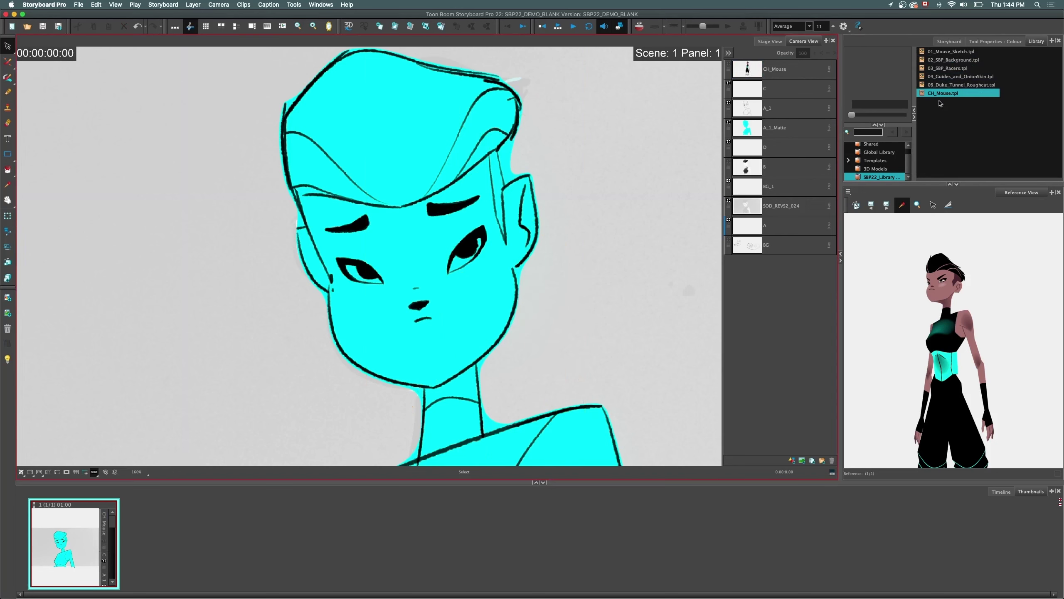
pyautogui.scroll(1, 921, 294)
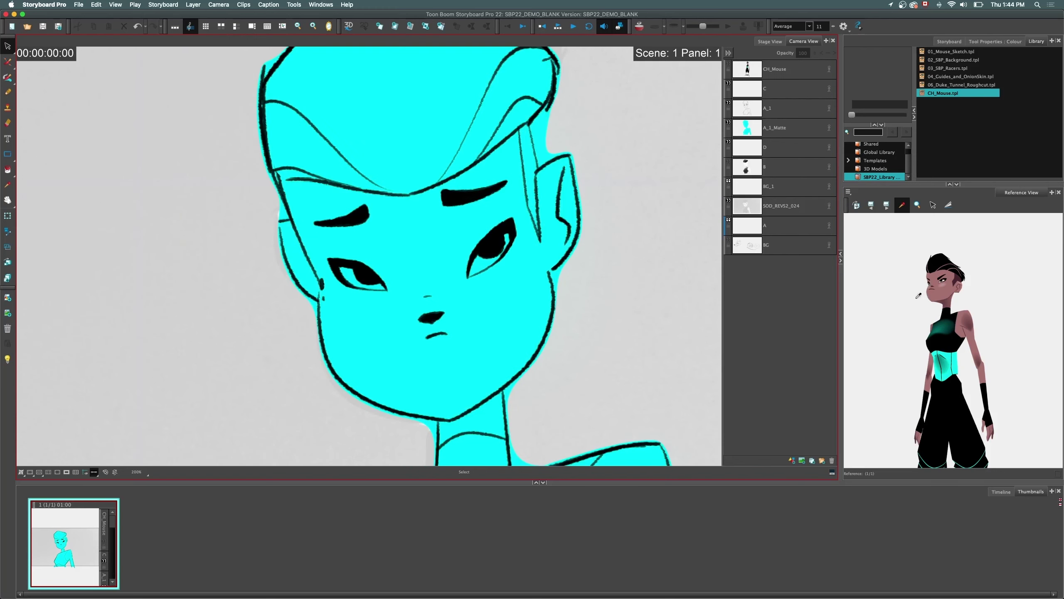
pyautogui.click(918, 295)
pyautogui.scroll(2, 905, 318)
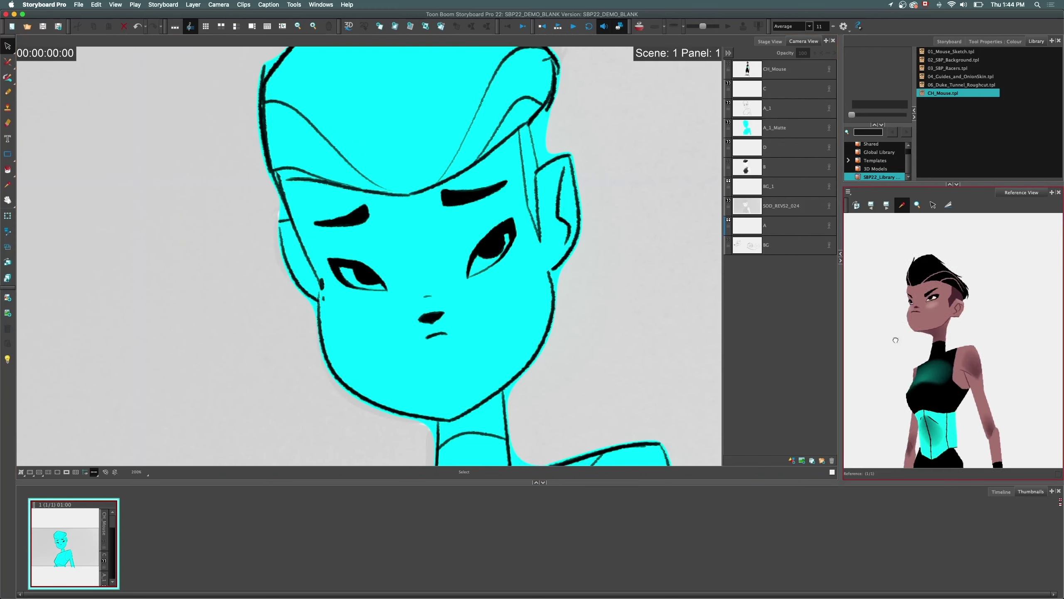
pyautogui.scroll(-1, 895, 340)
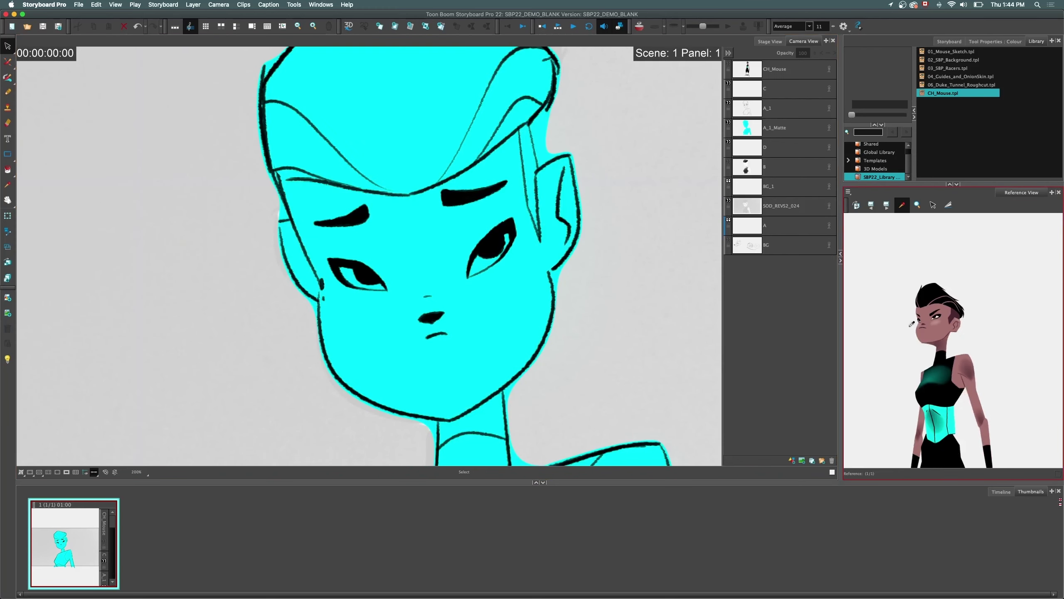
# - Hide the A_1 and A_1_Matte layers and undo the trial eye strokes drawn with the Pencil tool on layer C
pyautogui.click(735, 71)
pyautogui.click(745, 111)
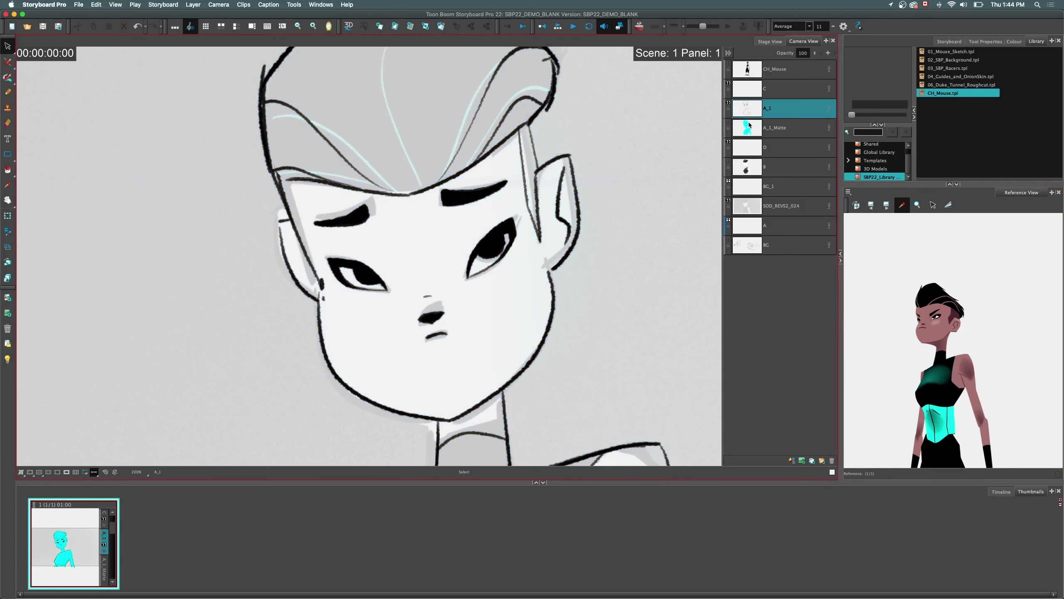
pyautogui.click(734, 131)
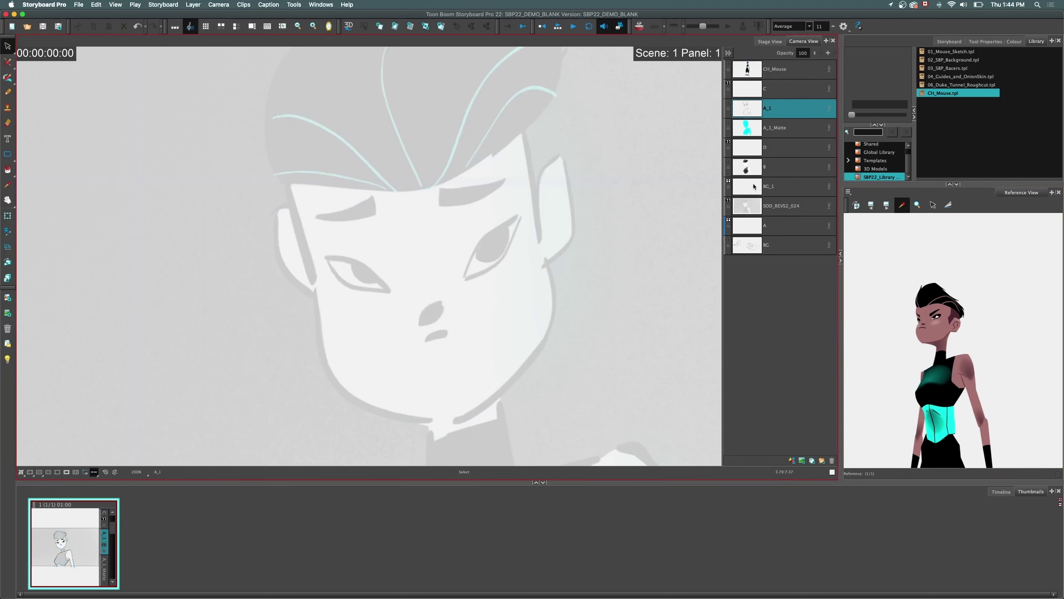
pyautogui.click(8, 91)
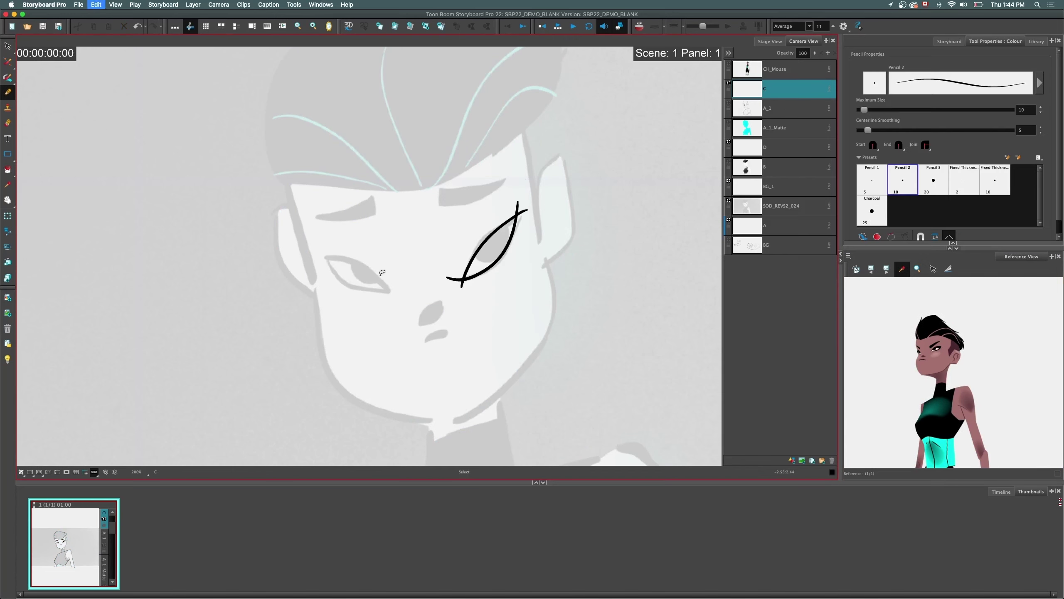
pyautogui.press('super+z')
pyautogui.press('super+z')
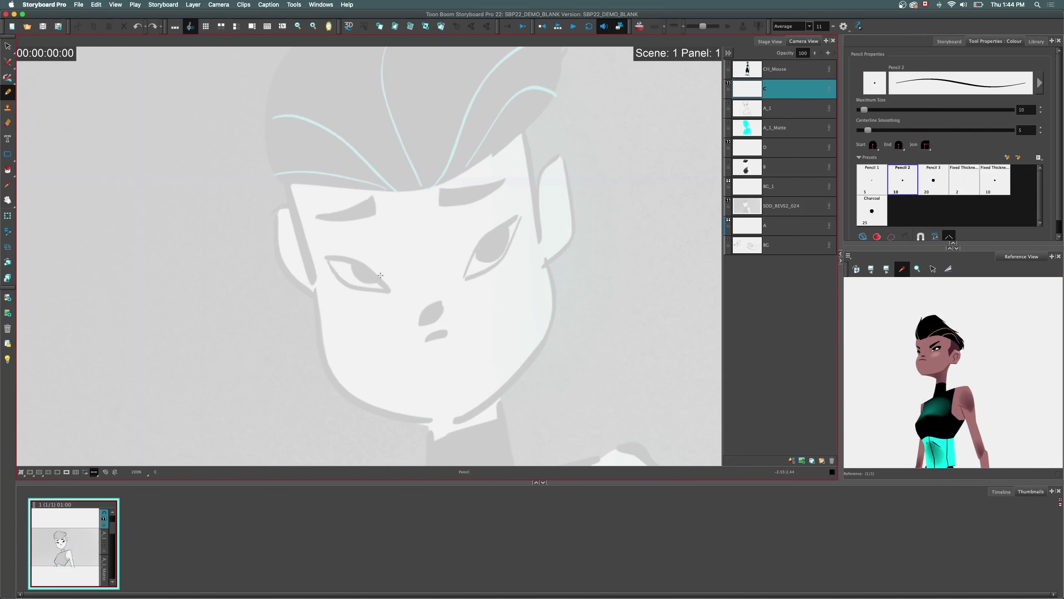
# - Draw both eyes and the face outline over the sketch on layer C with the Pencil 2 preset, trimming the overshooting eye lines
pyautogui.moveTo(534, 207)
pyautogui.mouseDown()
pyautogui.moveTo(458, 283)
pyautogui.moveTo(483, 273)
pyautogui.moveTo(449, 280)
pyautogui.mouseUp()
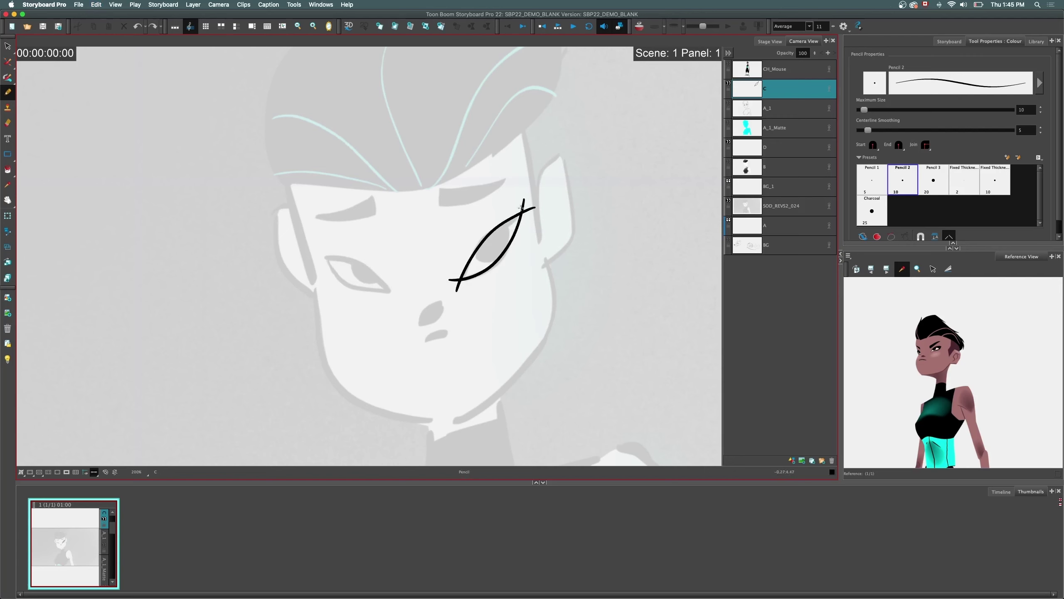
pyautogui.moveTo(531, 199); pyautogui.dragTo(507, 213)
pyautogui.moveTo(457, 270)
pyautogui.mouseDown()
pyautogui.moveTo(450, 288)
pyautogui.moveTo(314, 252)
pyautogui.moveTo(388, 292)
pyautogui.moveTo(403, 287)
pyautogui.mouseUp()
pyautogui.hotkey('alt', 't')
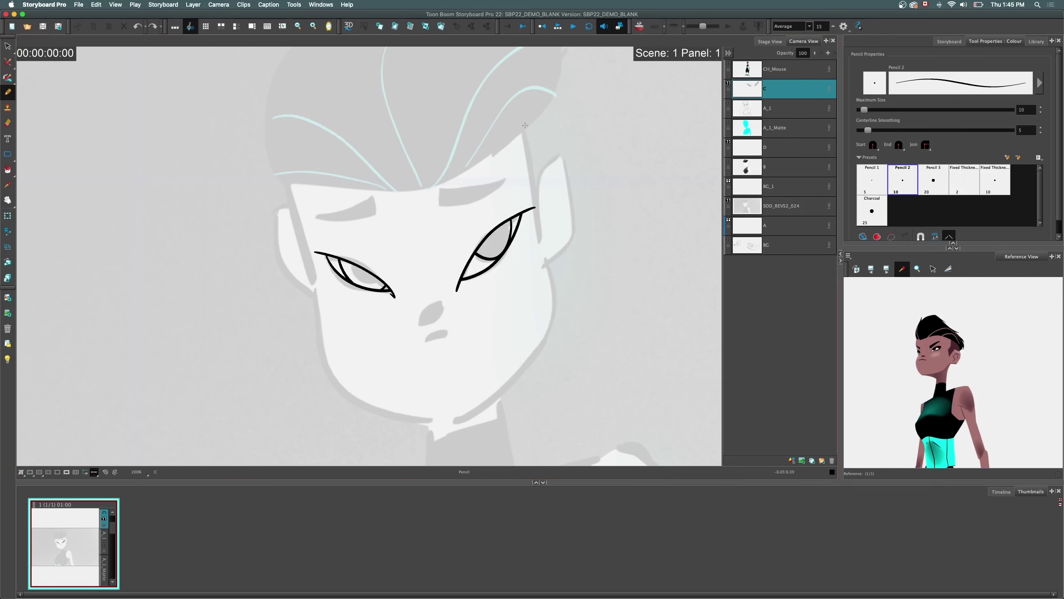
pyautogui.moveTo(525, 125)
pyautogui.mouseDown()
pyautogui.moveTo(547, 294)
pyautogui.moveTo(423, 426)
pyautogui.mouseUp()
pyautogui.moveTo(289, 182)
pyautogui.mouseDown()
pyautogui.moveTo(329, 366)
pyautogui.moveTo(480, 415)
pyautogui.mouseUp()
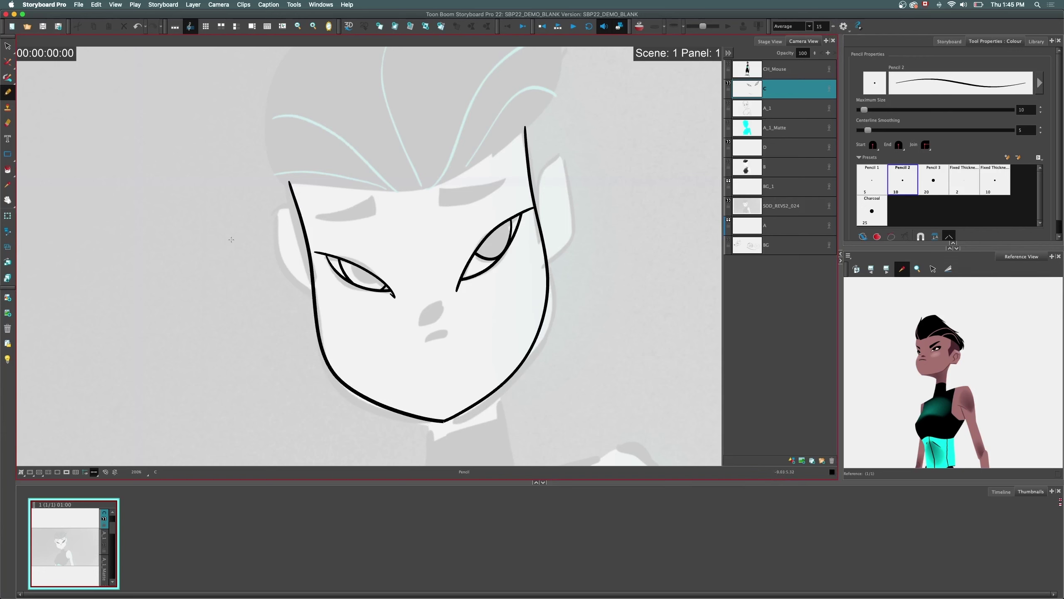
# - Select all pencil strokes on layer C and set their maximum size to 18
pyautogui.click(9, 46)
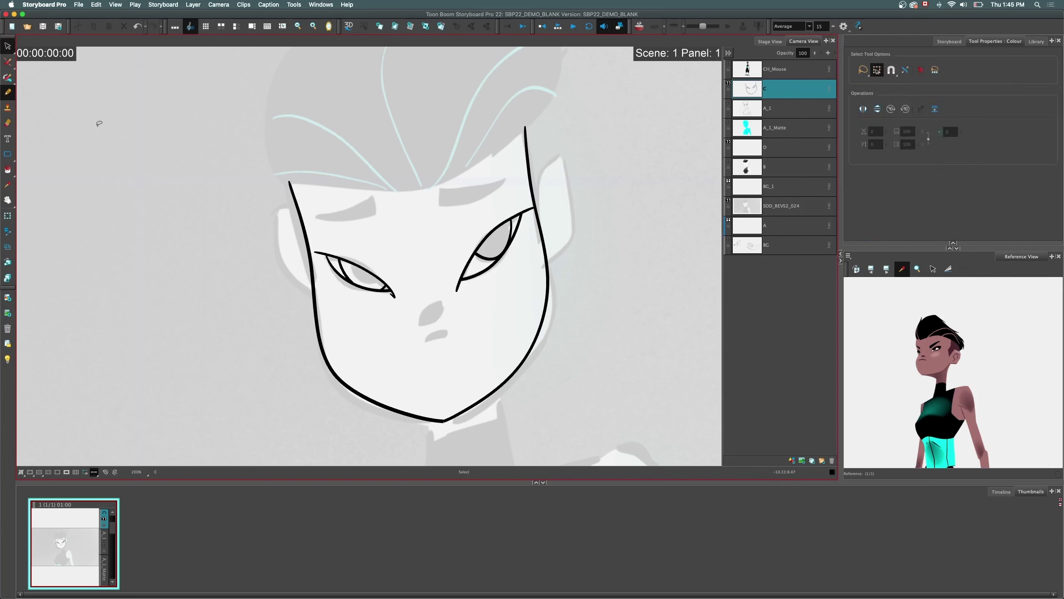
pyautogui.moveTo(255, 206)
pyautogui.mouseDown()
pyautogui.moveTo(587, 378)
pyautogui.moveTo(298, 329)
pyautogui.mouseUp()
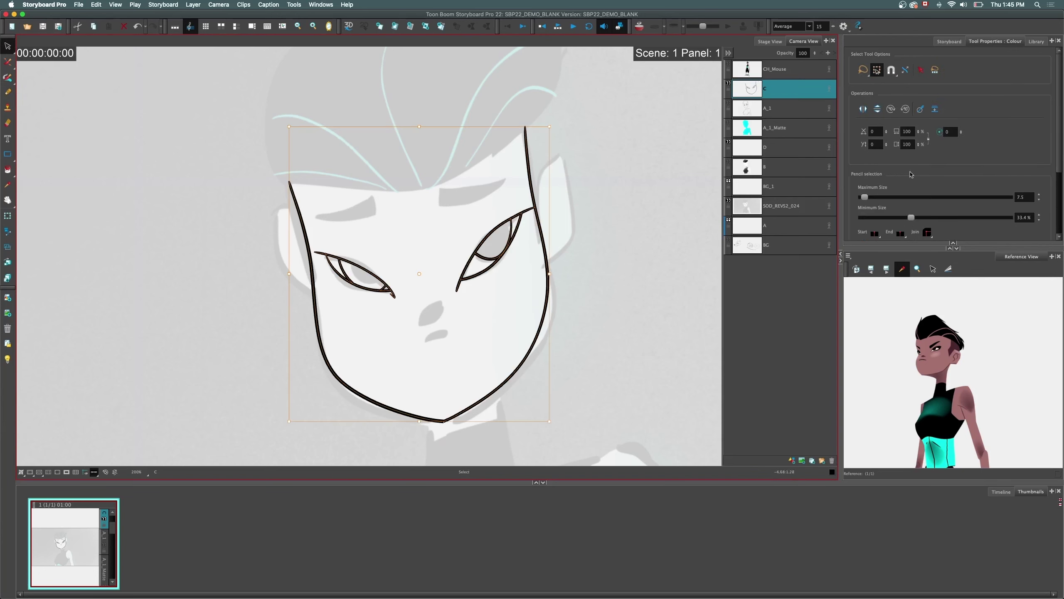
pyautogui.moveTo(864, 197); pyautogui.dragTo(870, 199)
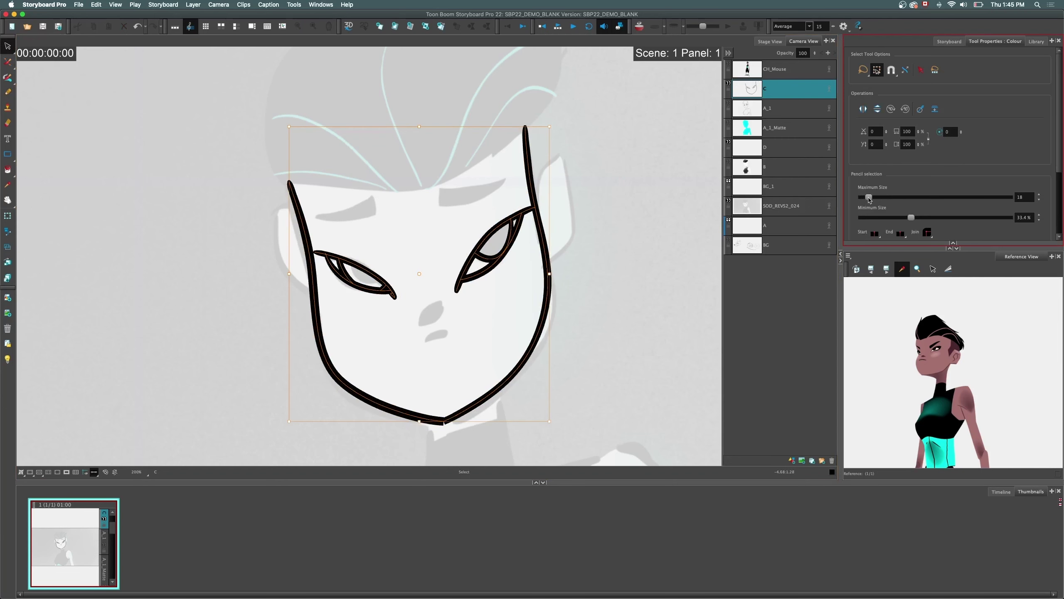
# - Try pencil textures including Chalk on the selected strokes, keep the Rough texture, and deselect the strokes
pyautogui.scroll(-4, 900, 198)
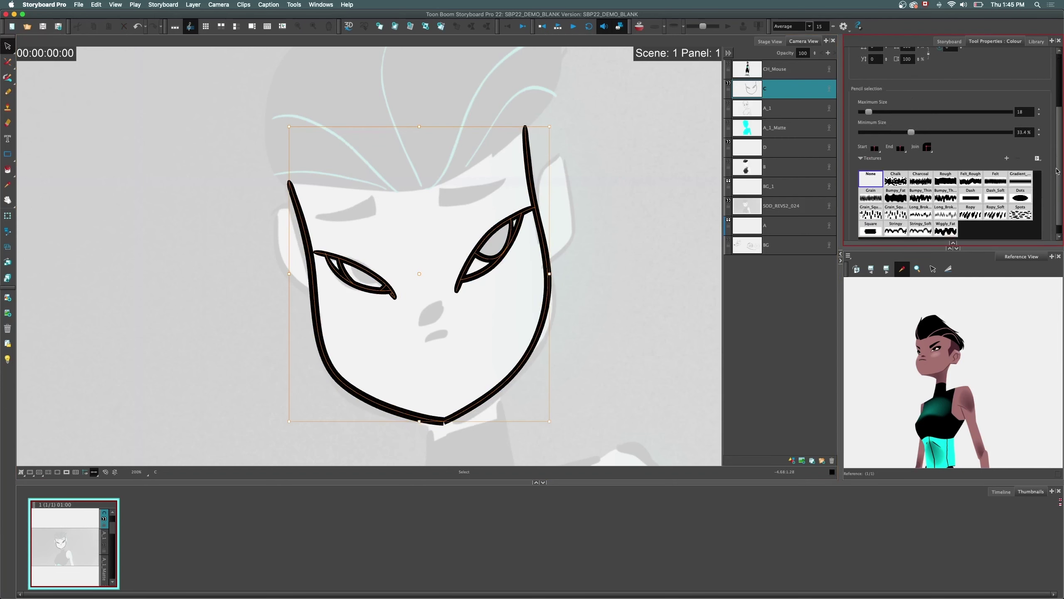
pyautogui.click(943, 181)
pyautogui.click(920, 179)
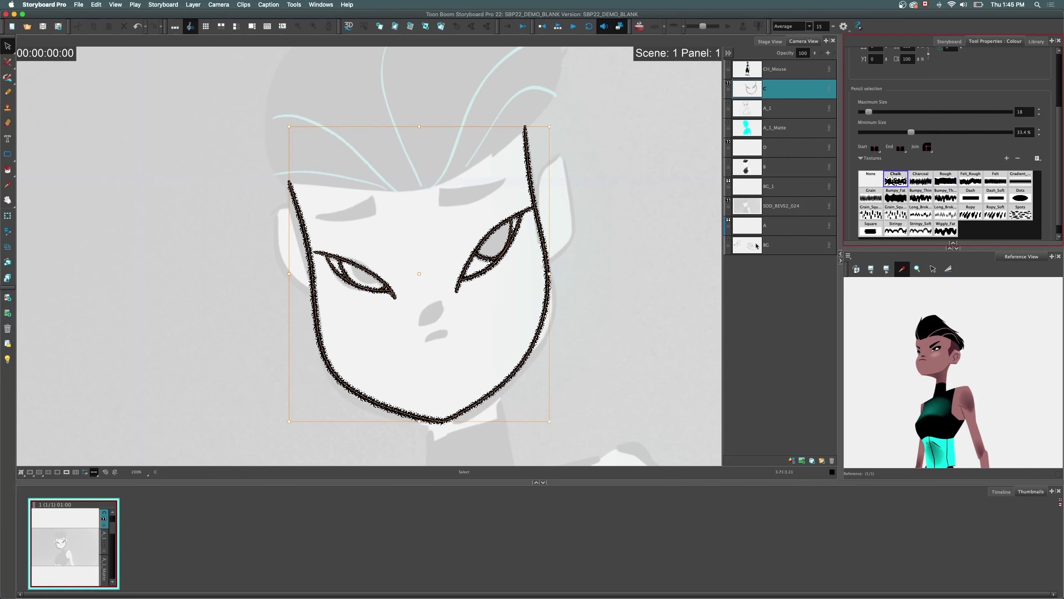
pyautogui.click(945, 180)
pyautogui.click(187, 250)
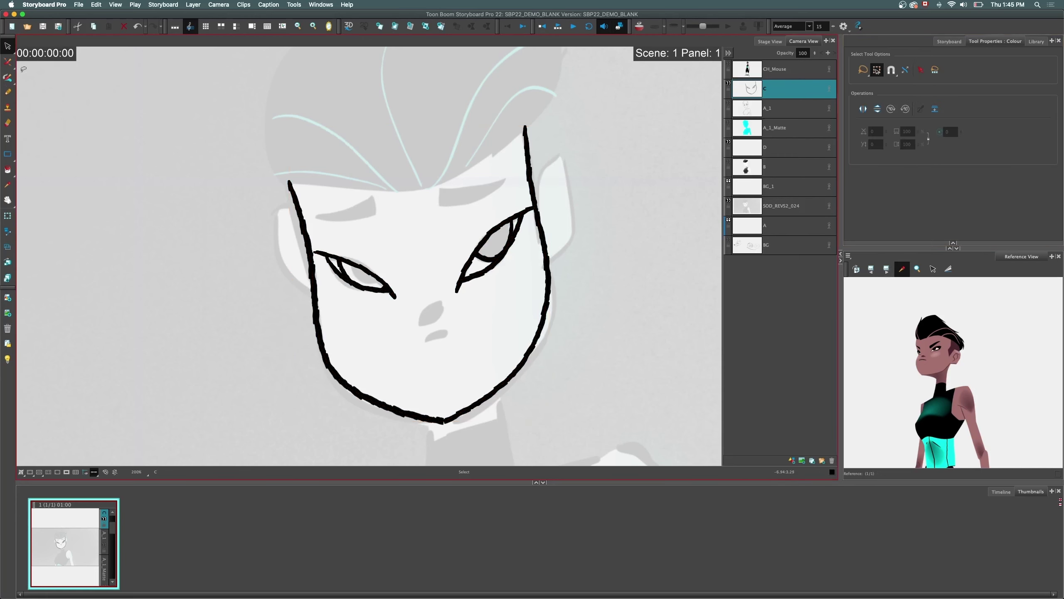
# - Draw two wavy test strokes beside and across the face on layer C using the Charcoal pencil preset
pyautogui.click(8, 92)
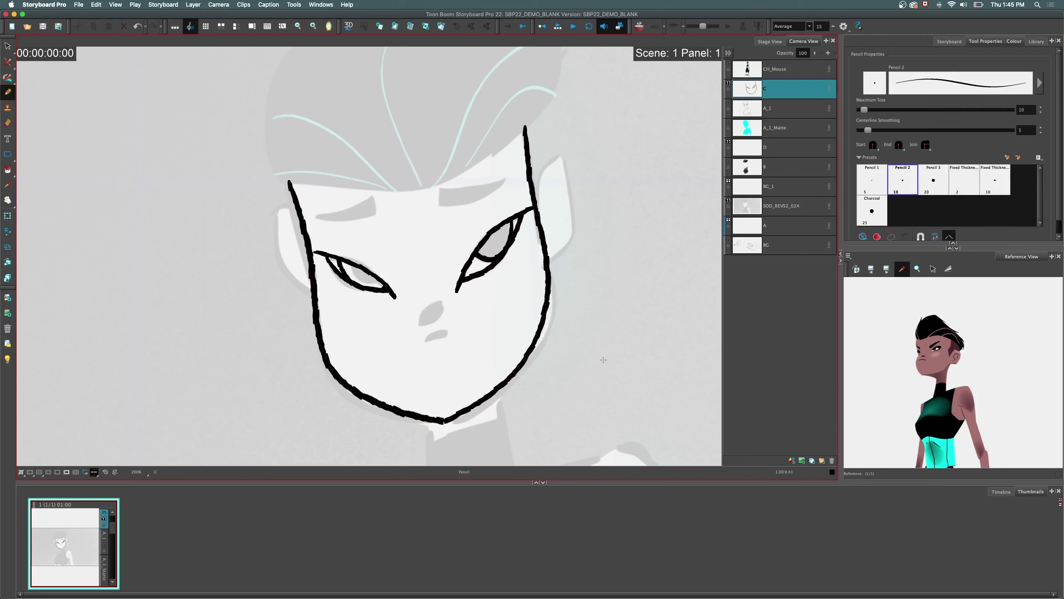
pyautogui.click(880, 200)
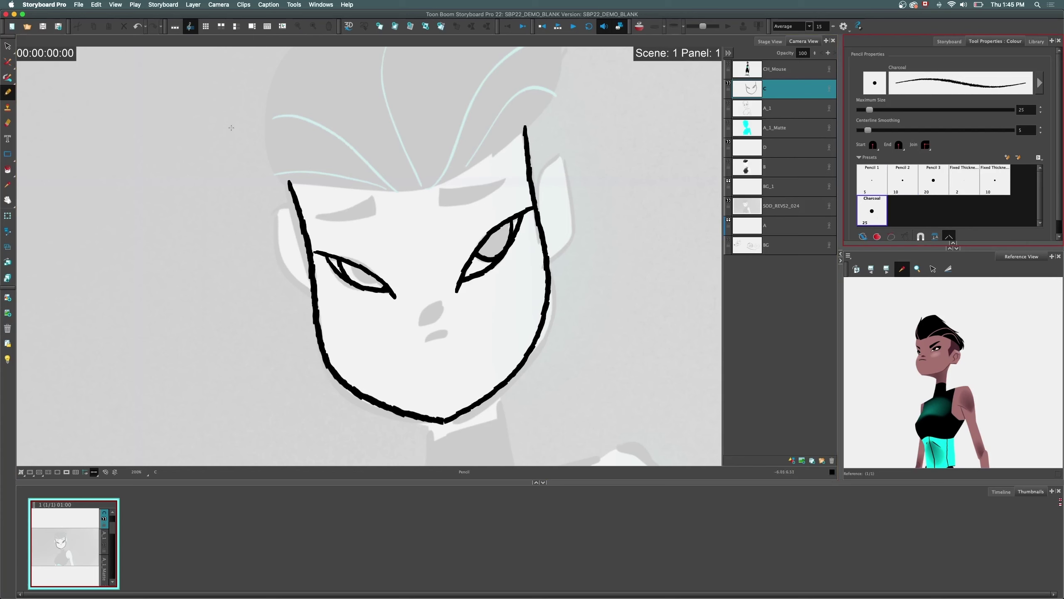
pyautogui.moveTo(240, 148)
pyautogui.mouseDown()
pyautogui.moveTo(141, 106)
pyautogui.moveTo(156, 210)
pyautogui.moveTo(230, 416)
pyautogui.mouseUp()
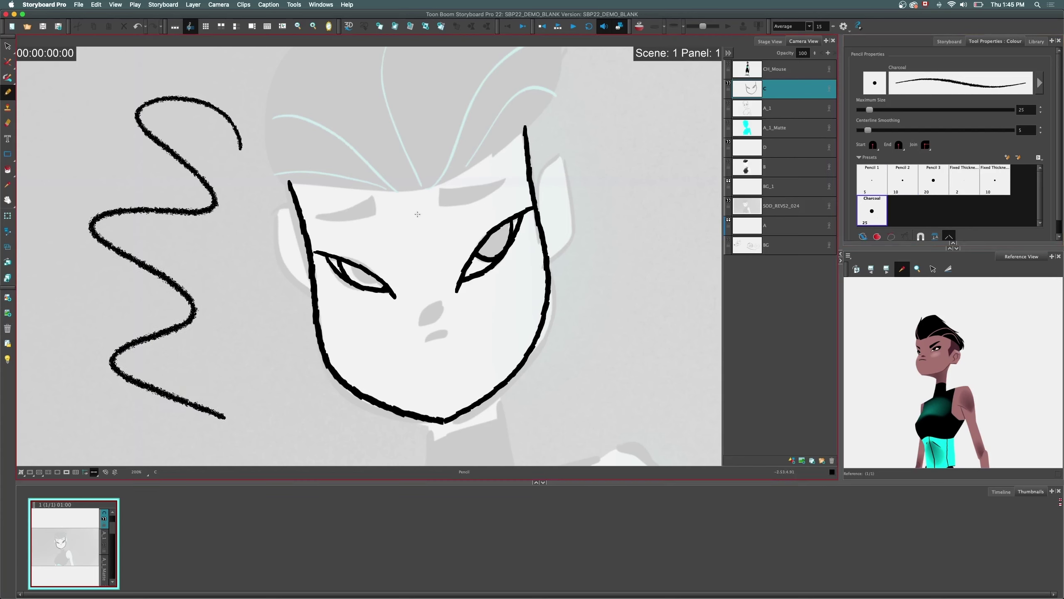
pyautogui.moveTo(420, 216)
pyautogui.mouseDown()
pyautogui.moveTo(354, 246)
pyautogui.moveTo(458, 221)
pyautogui.moveTo(506, 86)
pyautogui.moveTo(571, 176)
pyautogui.moveTo(586, 322)
pyautogui.mouseUp()
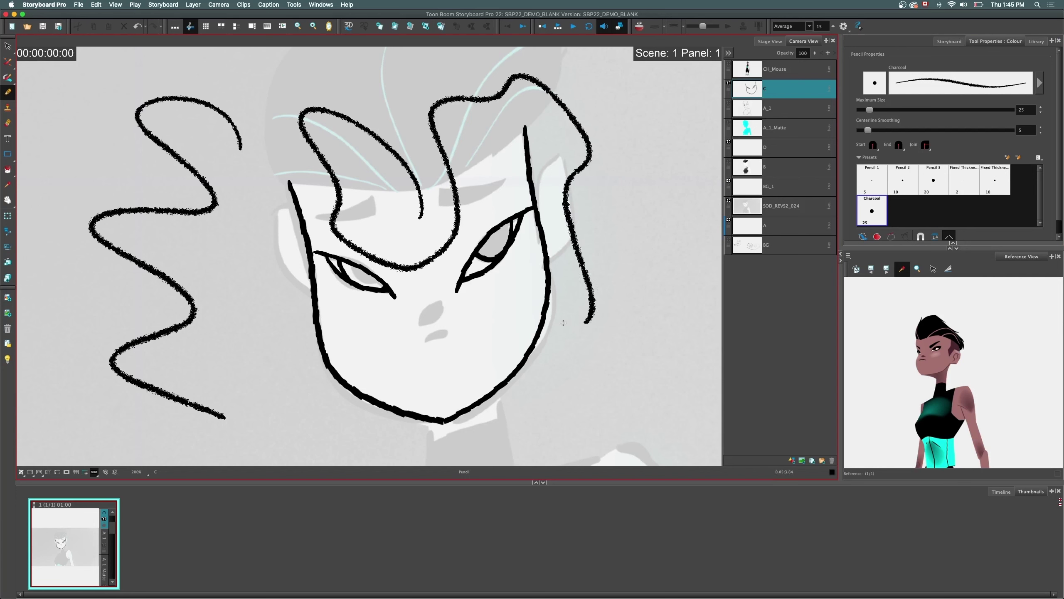
# - Select the wavy Charcoal test stroke beside the face and set its maximum size to 12.4
pyautogui.click(7, 45)
pyautogui.click(174, 139)
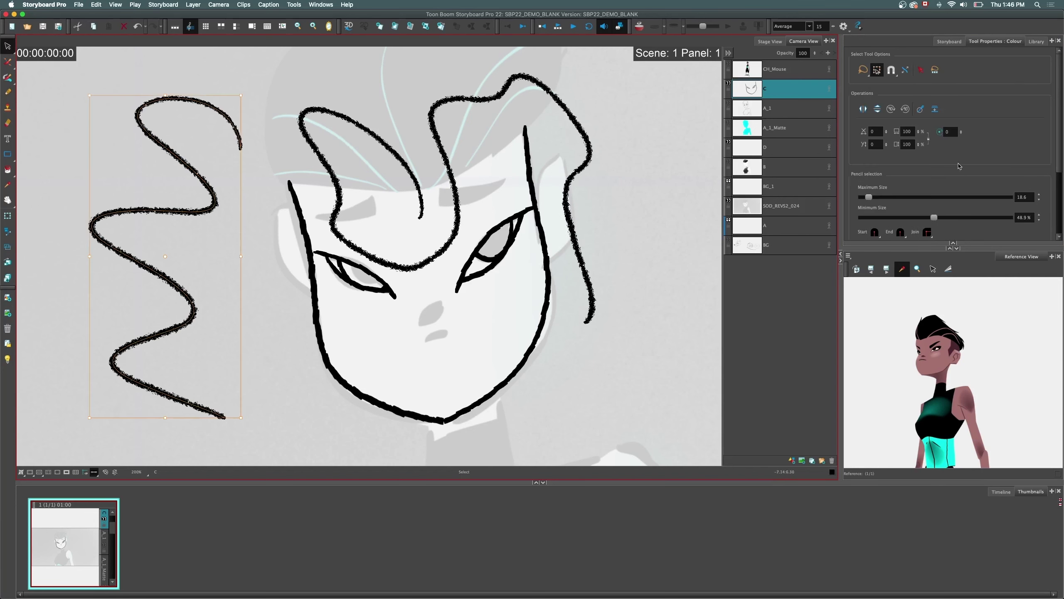
pyautogui.moveTo(869, 200); pyautogui.dragTo(867, 198)
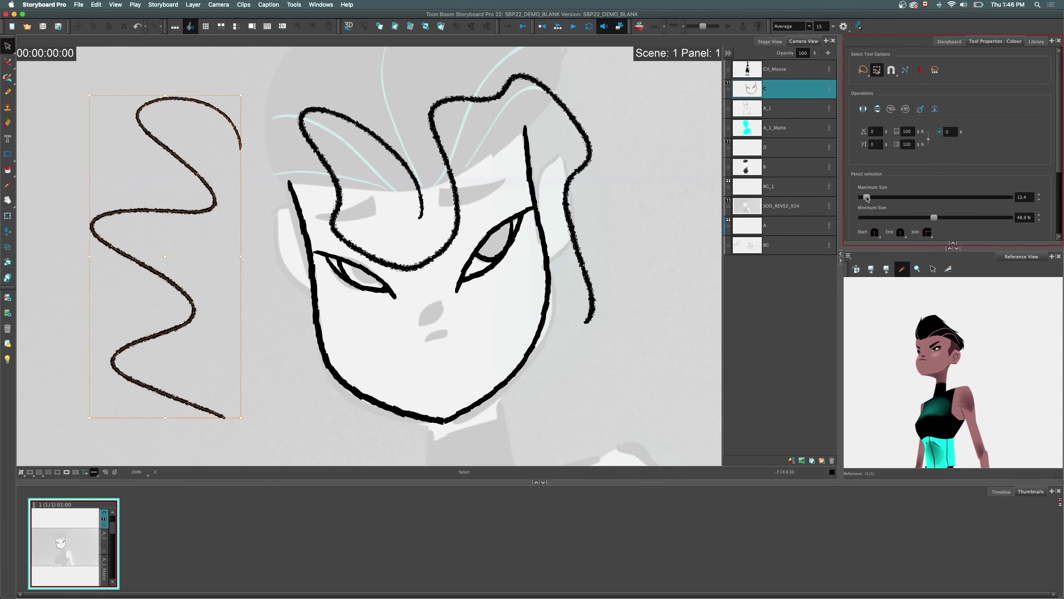
pyautogui.scroll(-3, 1043, 172)
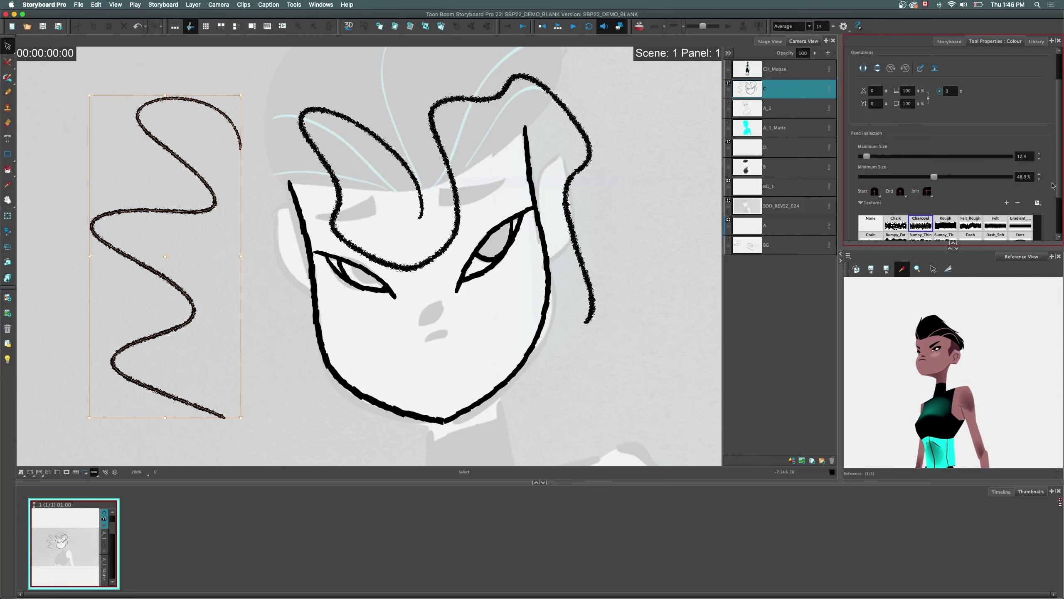
# - Scale the selected Charcoal test stroke down to a small squiggle and set its maximum size to 48.4
pyautogui.moveTo(86, 219); pyautogui.dragTo(380, 320)
pyautogui.moveTo(244, 283); pyautogui.dragTo(296, 345)
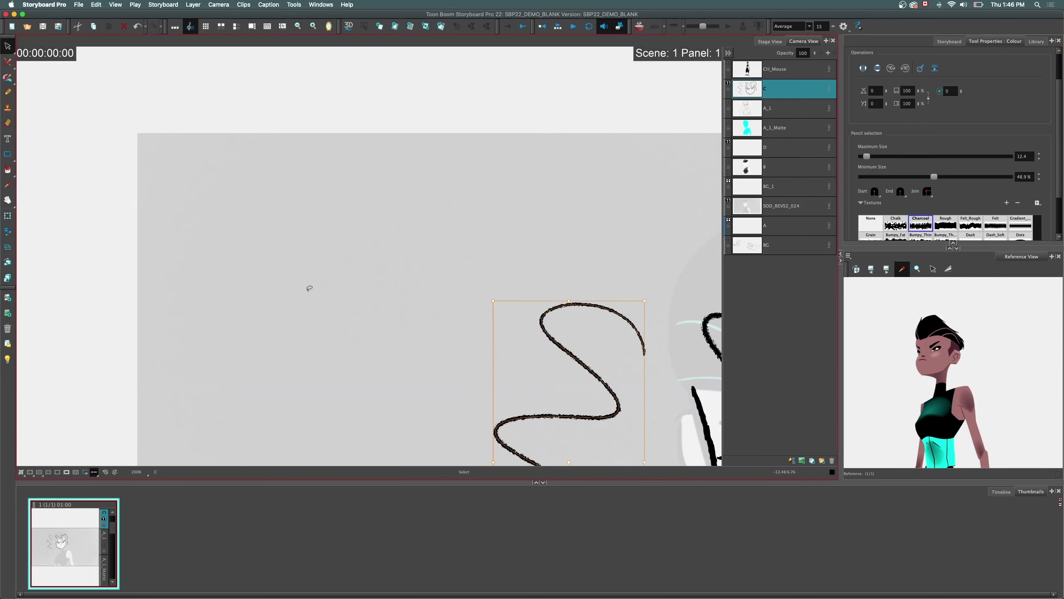
pyautogui.moveTo(501, 332)
pyautogui.mouseDown()
pyautogui.moveTo(233, 197)
pyautogui.moveTo(247, 186)
pyautogui.moveTo(355, 339)
pyautogui.mouseUp()
pyautogui.moveTo(343, 378); pyautogui.dragTo(511, 204)
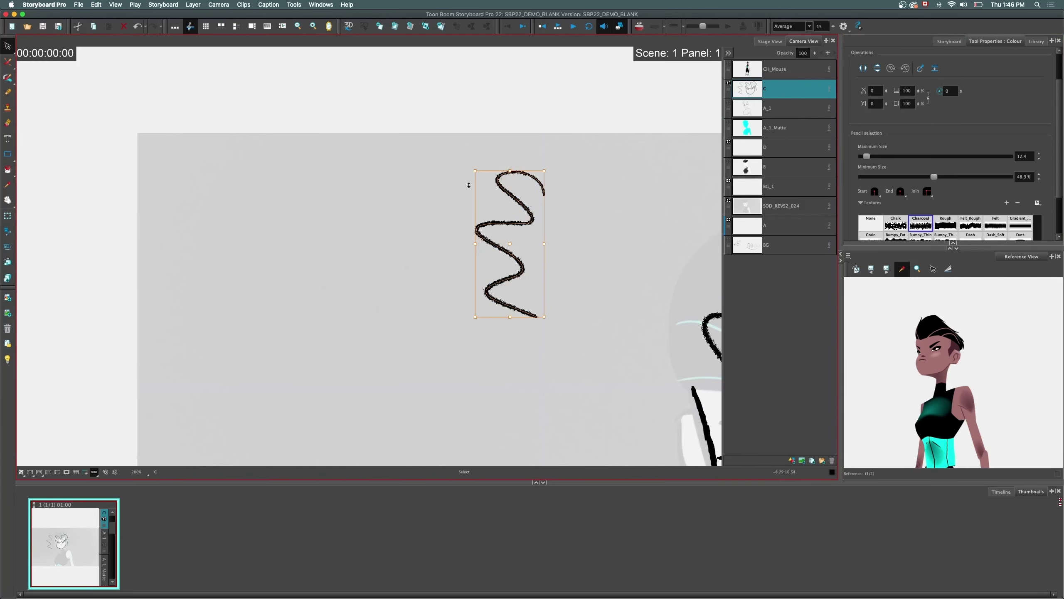
pyautogui.moveTo(474, 168); pyautogui.dragTo(510, 245)
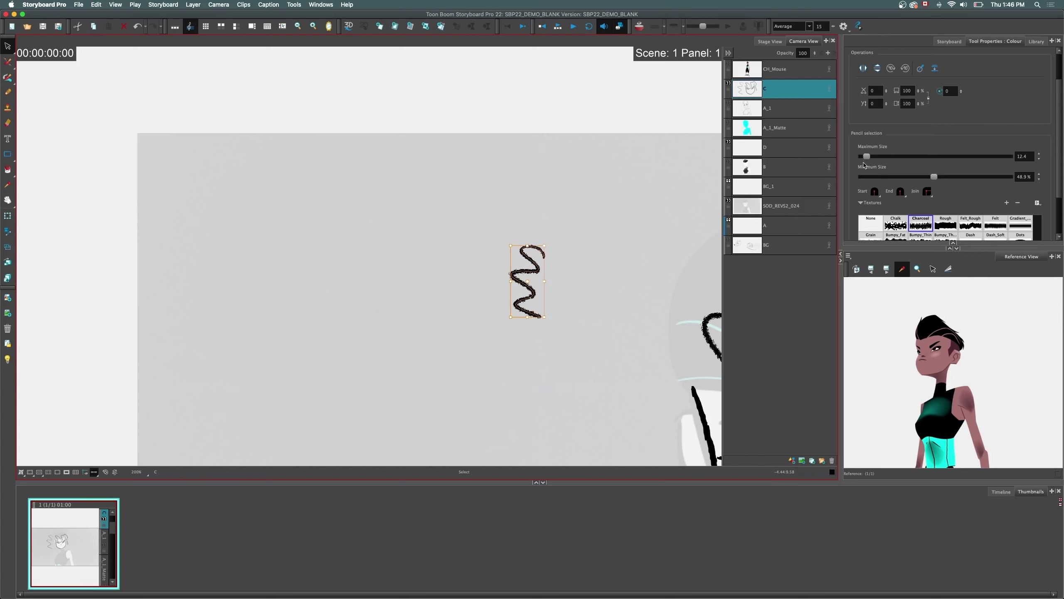
pyautogui.moveTo(866, 156); pyautogui.dragTo(861, 147)
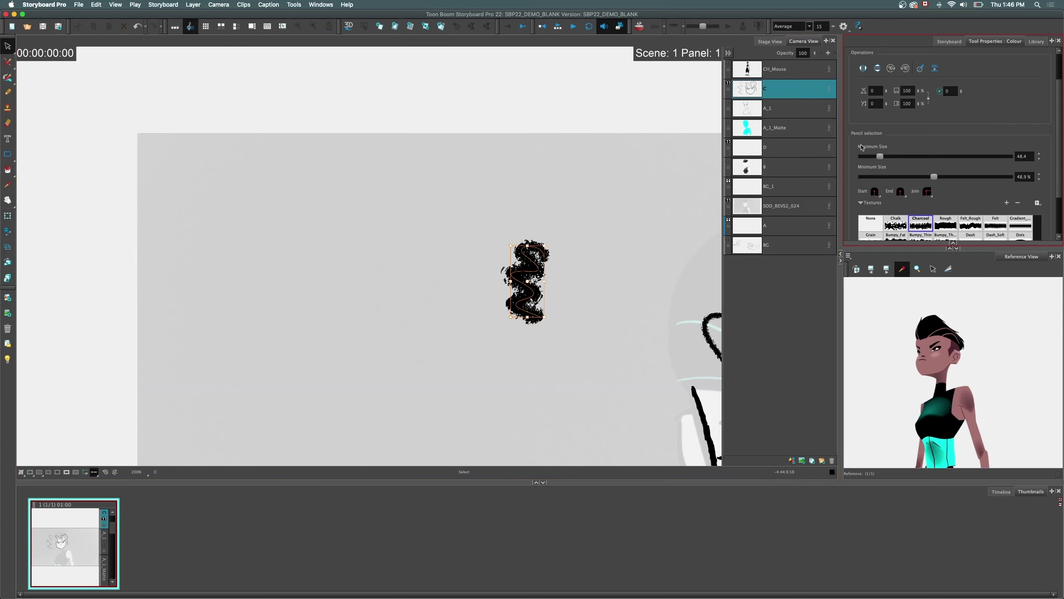
# - Delete both wavy Charcoal test strokes from layer C, keeping the face outline and eyes
pyautogui.click(507, 350)
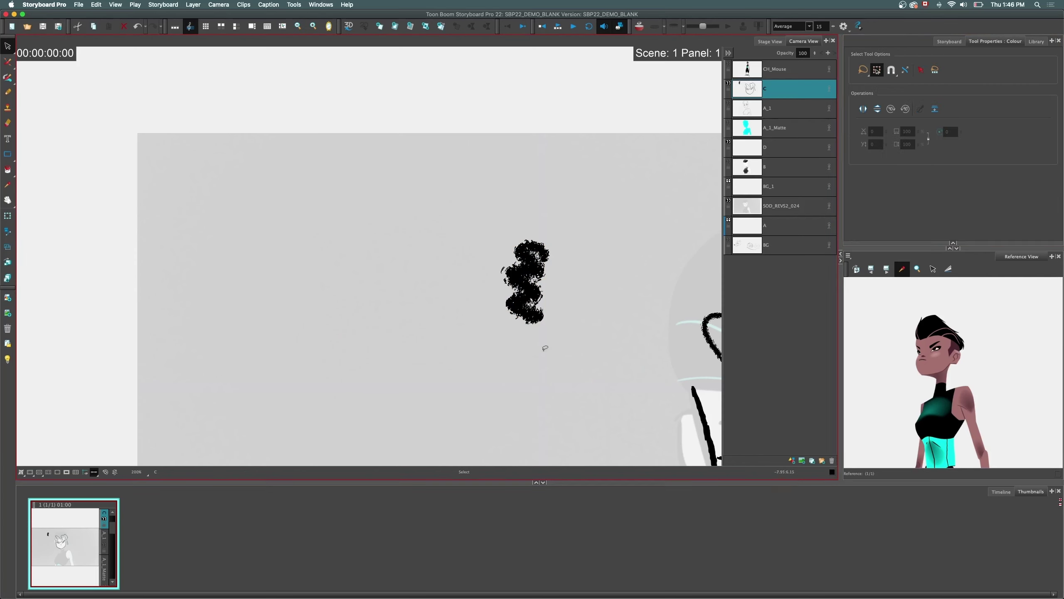
pyautogui.moveTo(582, 368); pyautogui.dragTo(413, 265)
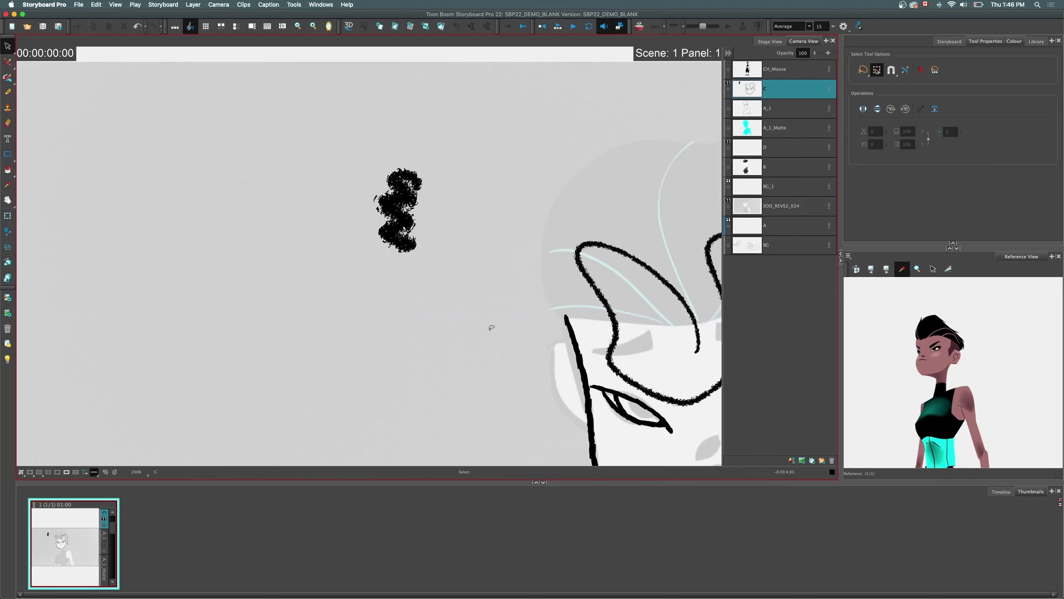
pyautogui.moveTo(543, 361); pyautogui.dragTo(269, 253)
pyautogui.moveTo(114, 101); pyautogui.dragTo(190, 164)
pyautogui.press('Delete')
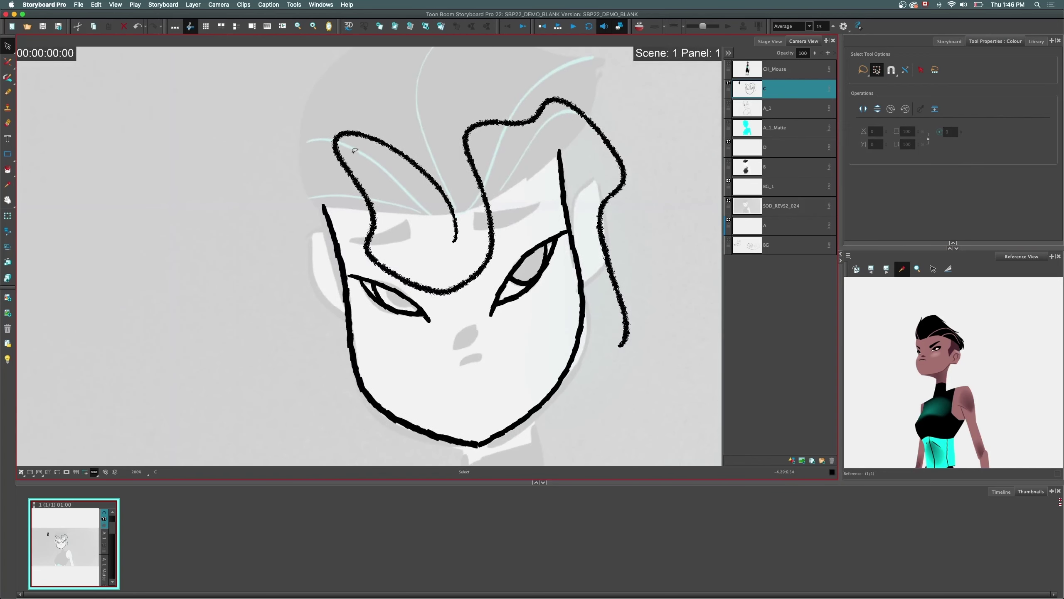
pyautogui.click(326, 129)
pyautogui.press('Delete')
pyautogui.moveTo(311, 313); pyautogui.dragTo(269, 255)
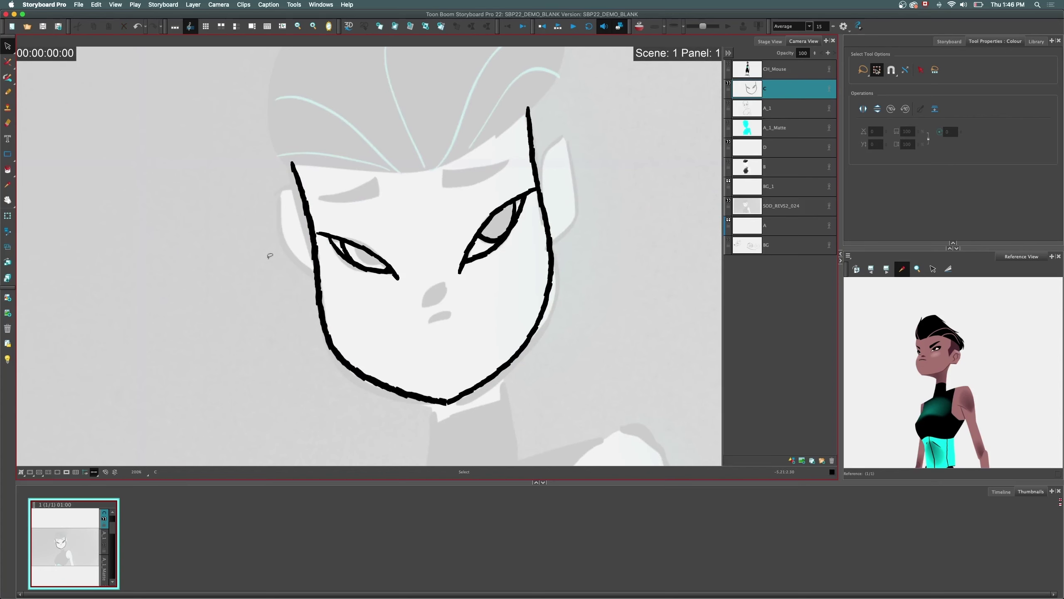
# - Check the face drawing with Mirror View and restore the normal view orientation
pyautogui.click(315, 28)
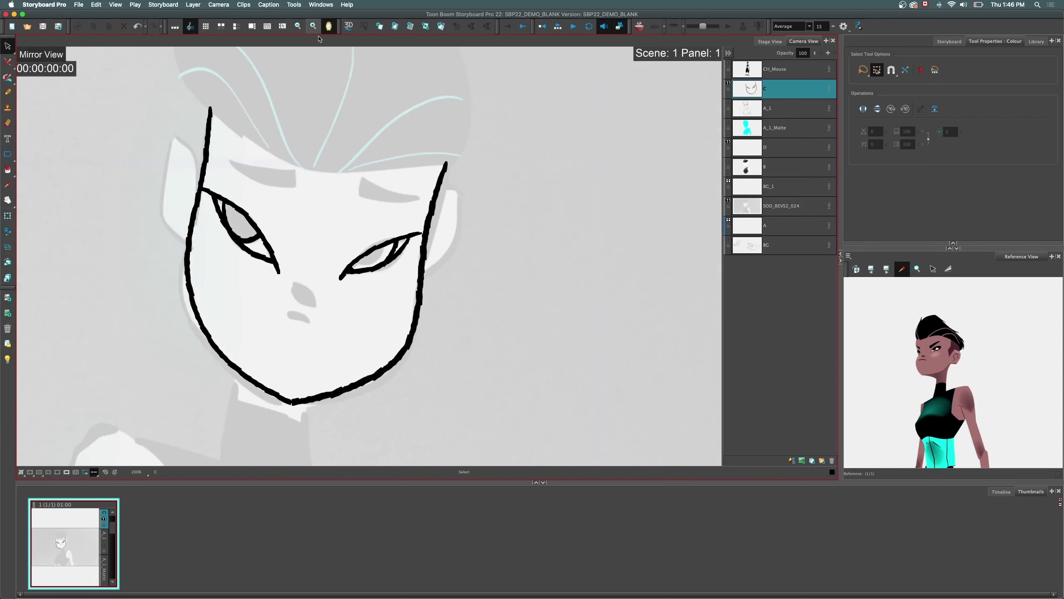
pyautogui.click(315, 28)
pyautogui.click(315, 28)
pyautogui.click(329, 27)
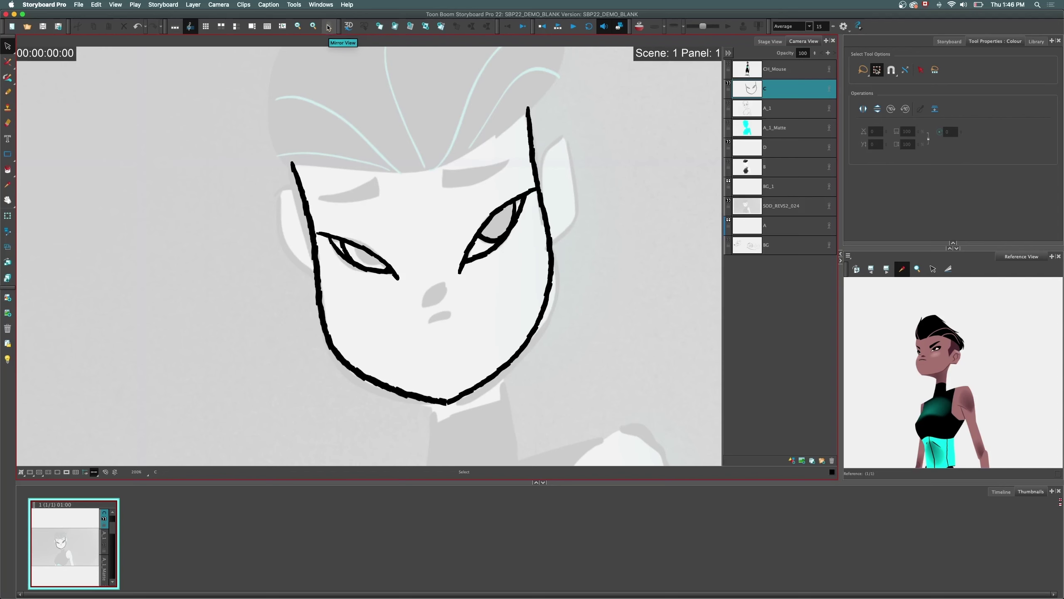
pyautogui.click(330, 28)
pyautogui.click(329, 28)
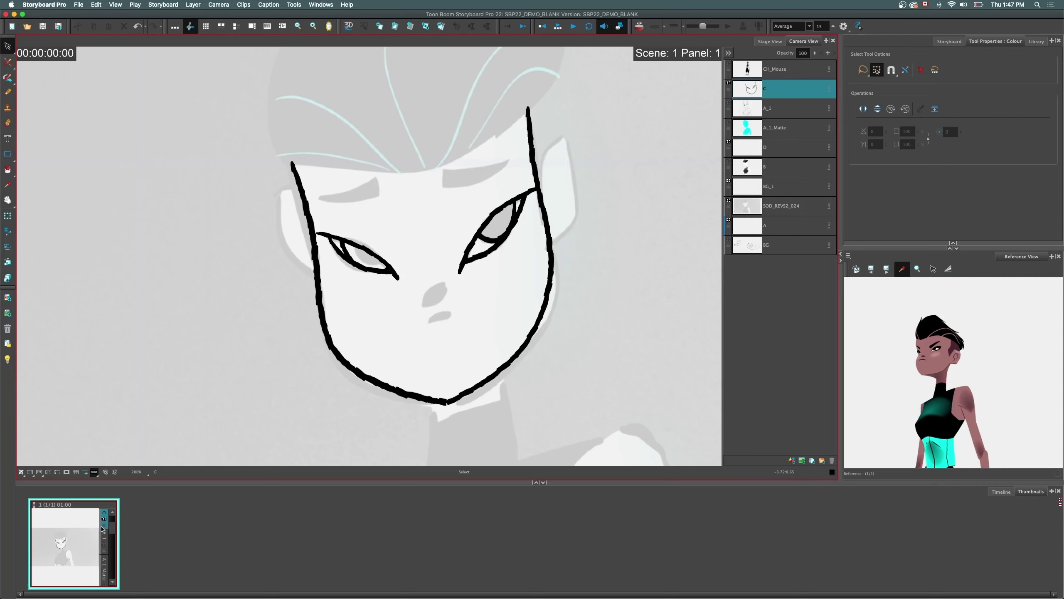
# - Add a new panel and import 02_SBP_Background.psd into it with each image layer as a separate layer
pyautogui.press('p')
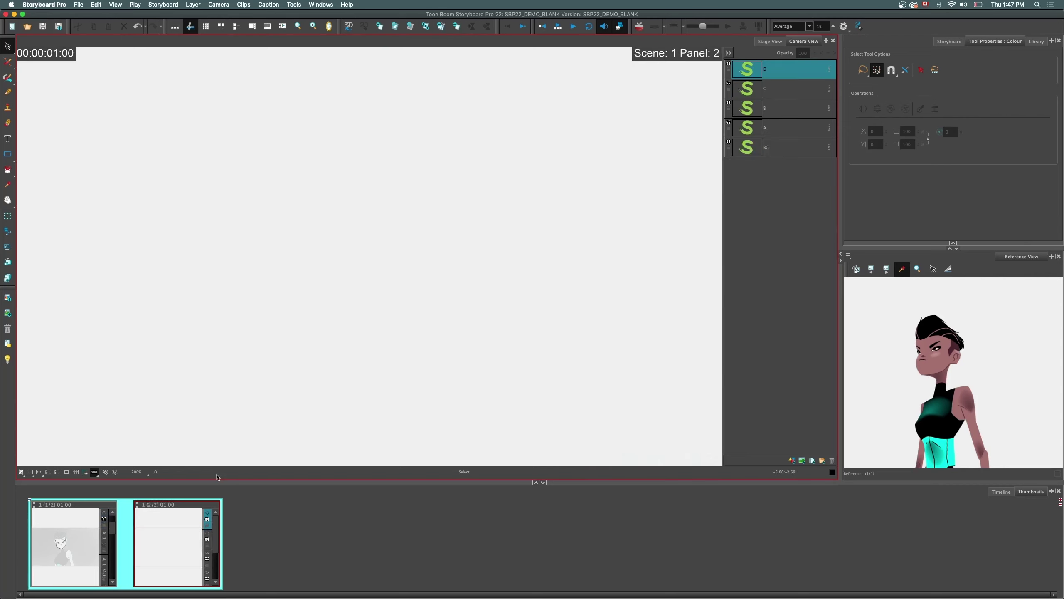
pyautogui.click(78, 5)
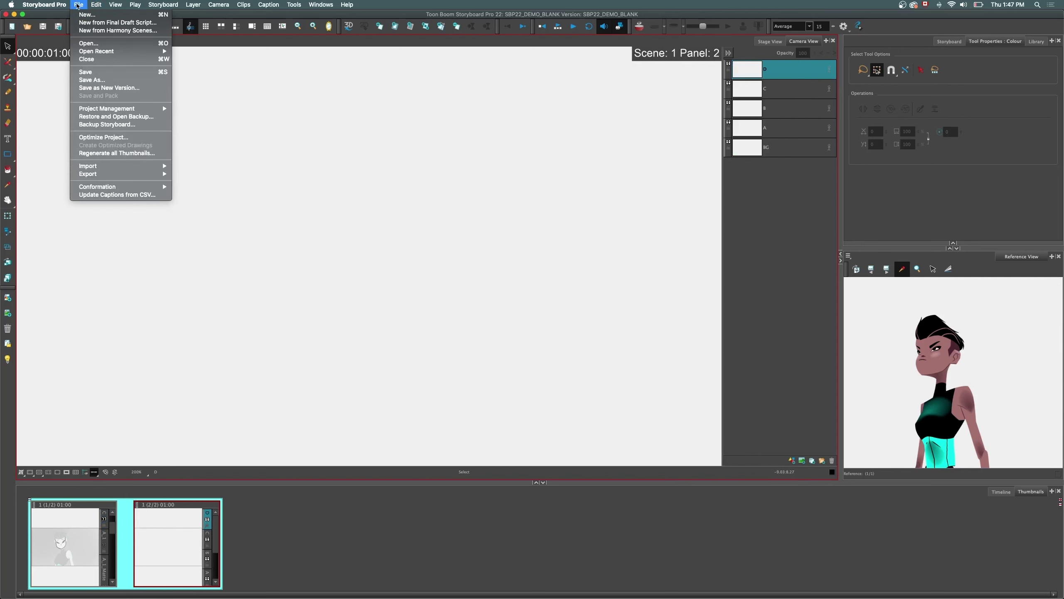
pyautogui.moveTo(96, 168)
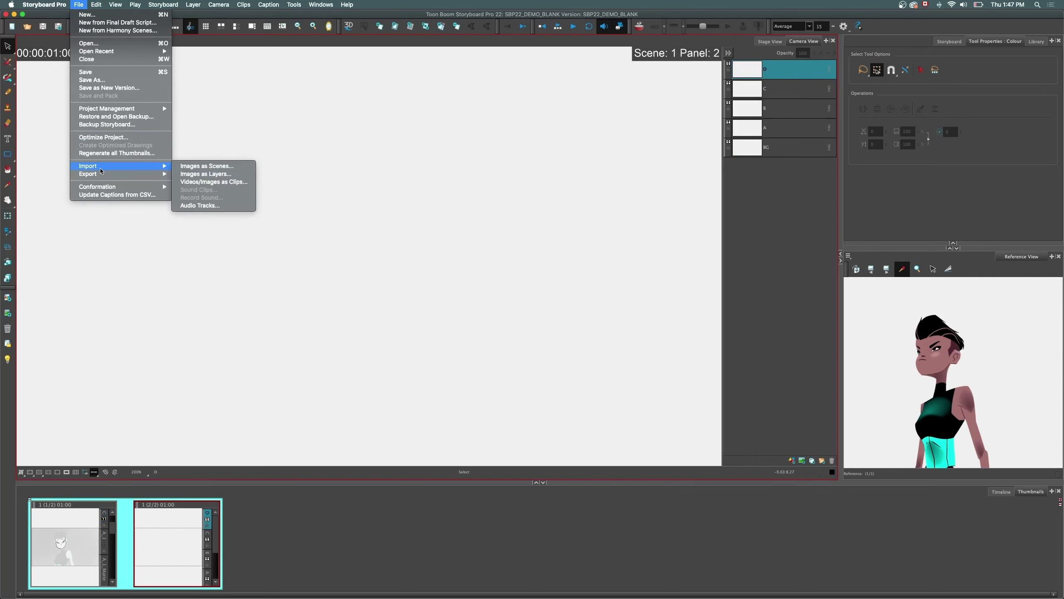
pyautogui.click(190, 174)
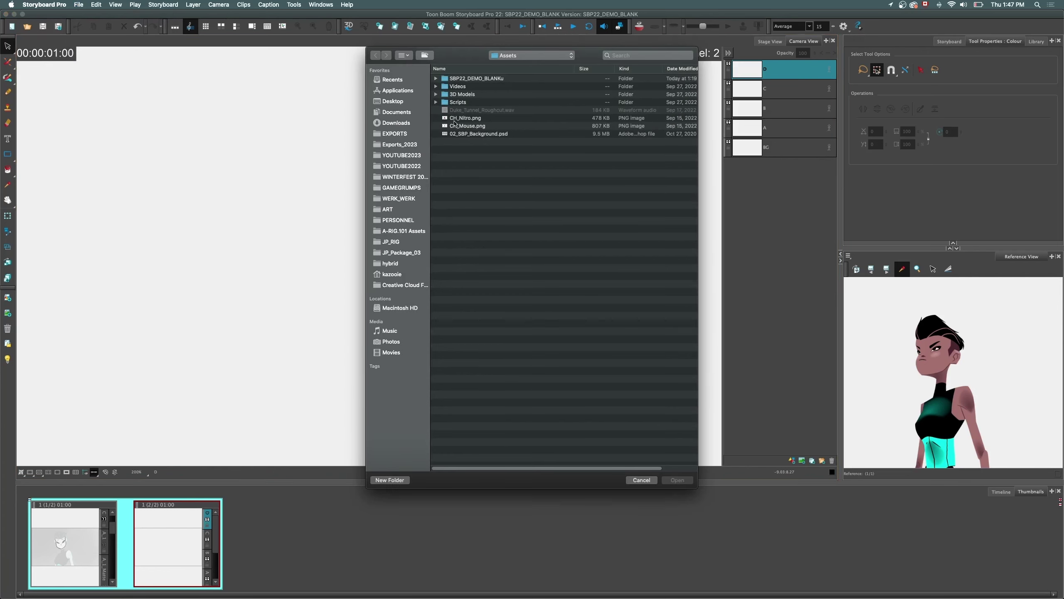
pyautogui.click(481, 134)
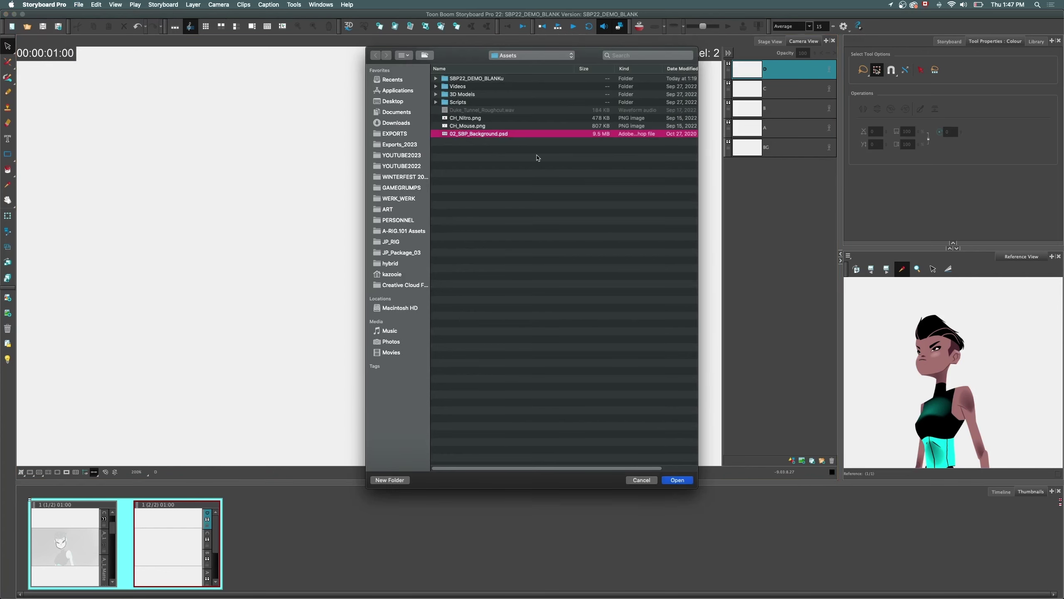
pyautogui.click(677, 480)
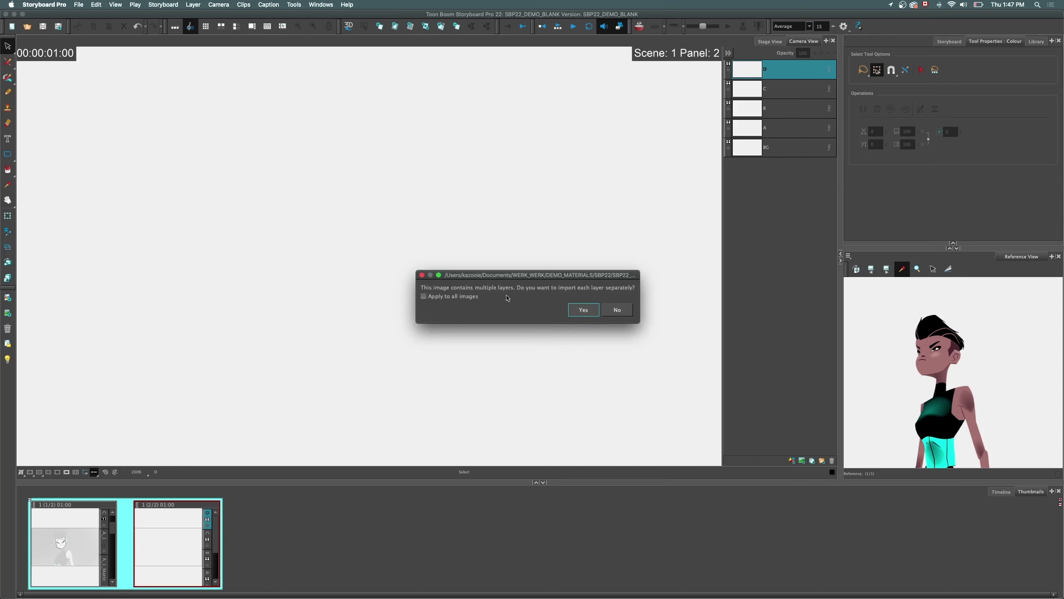
pyautogui.click(579, 313)
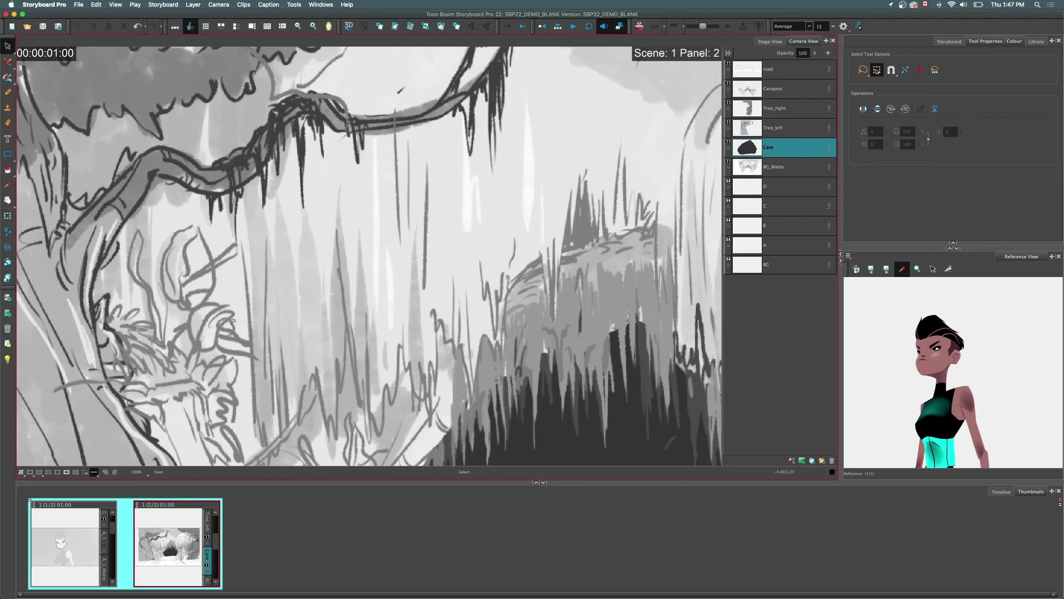
# - Remove the empty layers D, C, B, A and BG from panel 2 and add a Top View to the workspace
pyautogui.scroll(-4, 217, 336)
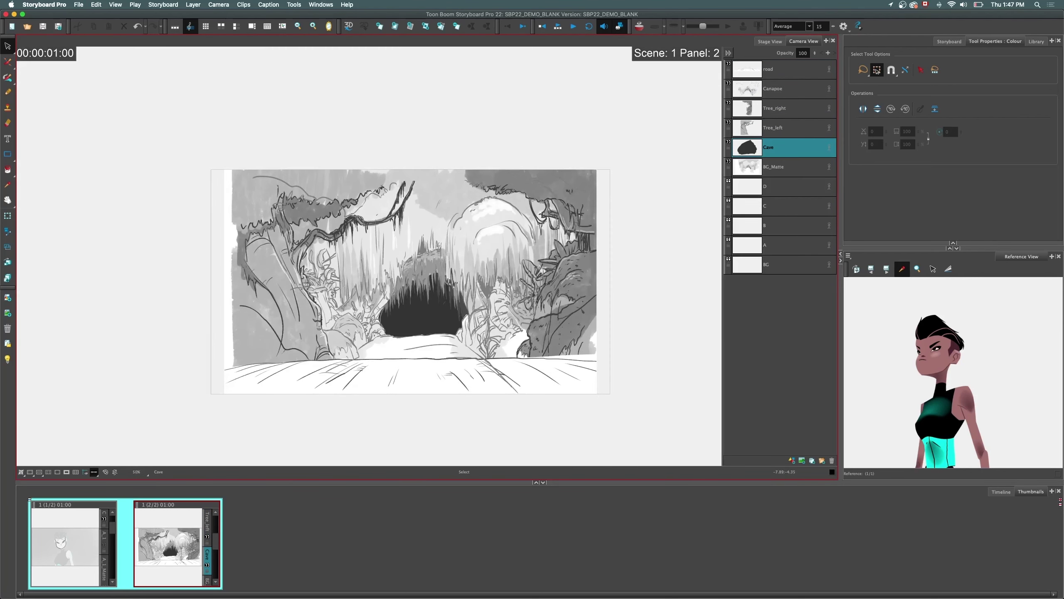
pyautogui.scroll(2, 323, 277)
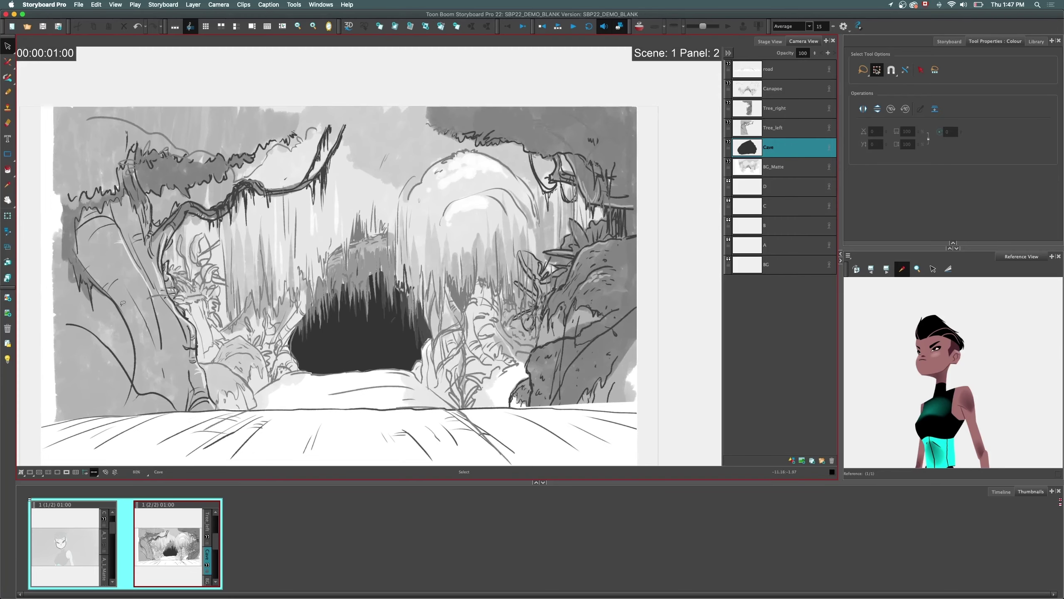
pyautogui.click(1052, 41)
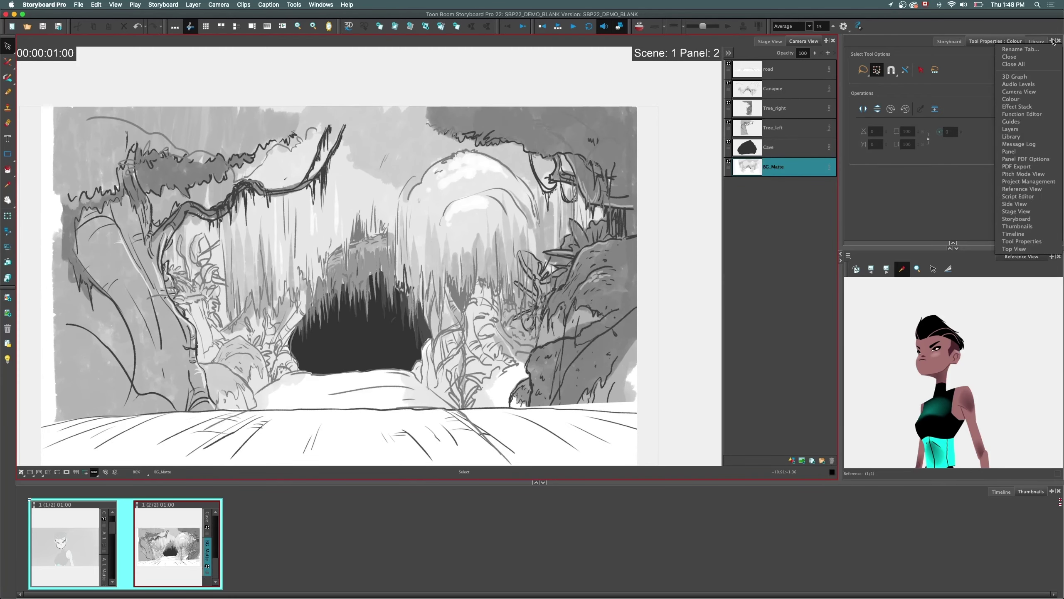
pyautogui.click(1022, 251)
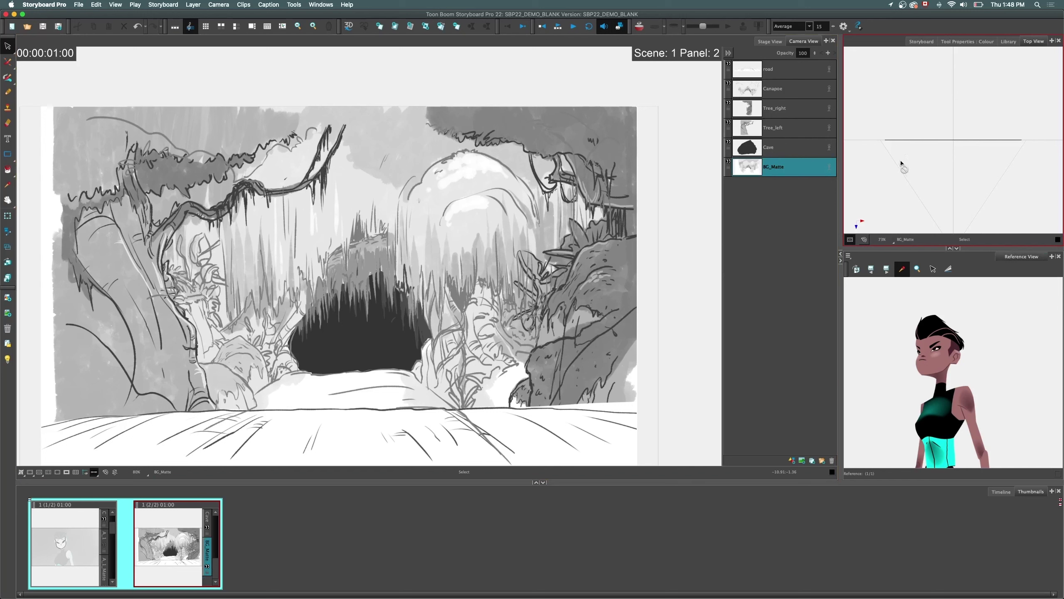
pyautogui.scroll(-5, 901, 164)
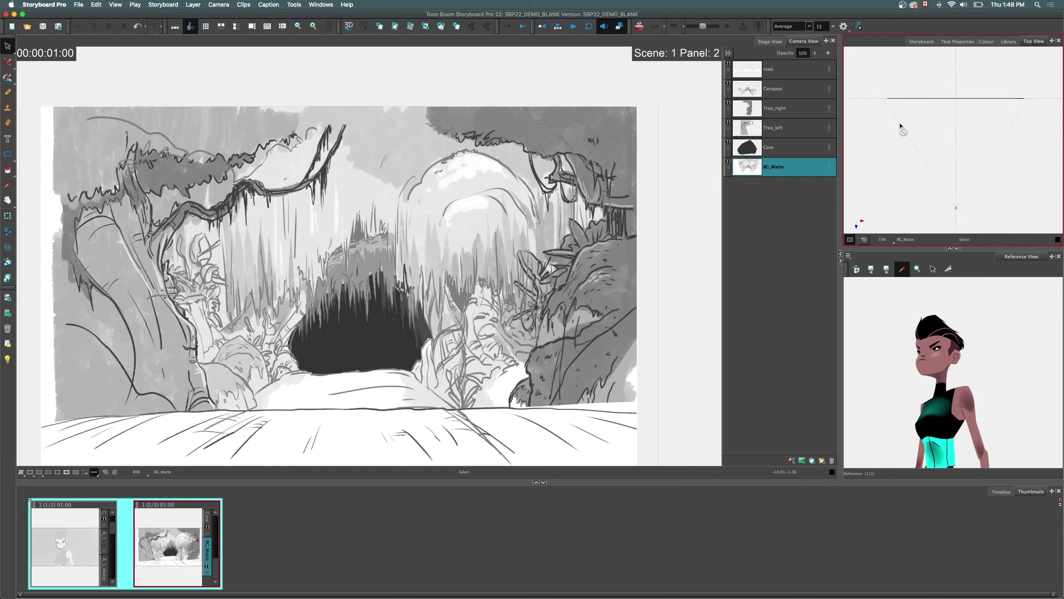
# - Enable 3D for the scene and orbit the Stage View to see the background layers from an angle
pyautogui.click(350, 27)
pyautogui.click(769, 41)
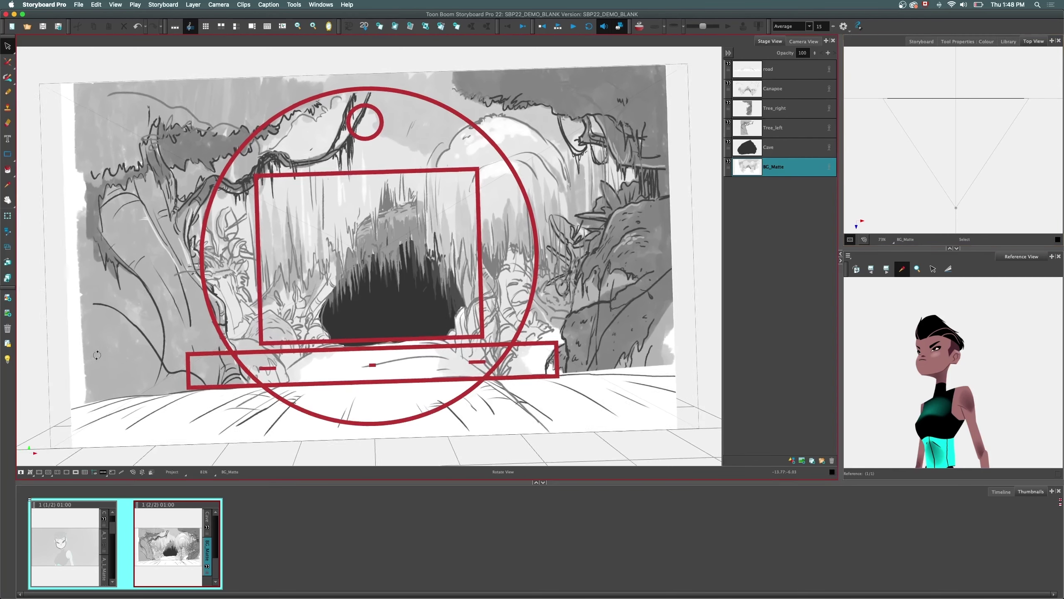
pyautogui.moveTo(92, 342); pyautogui.dragTo(177, 329)
pyautogui.scroll(-5, 116, 351)
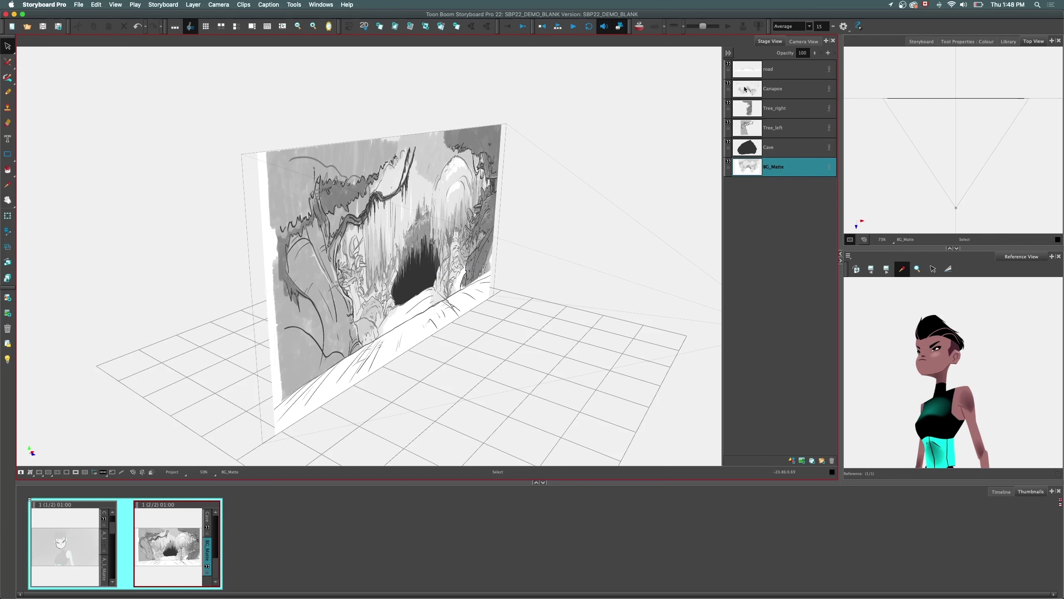
# - Push the BG_Matte layer far back in depth from the camera using the Maintain Size tool
pyautogui.press('Down')
pyautogui.press('Down')
pyautogui.press('Down')
pyautogui.press('Down')
pyautogui.press('Down')
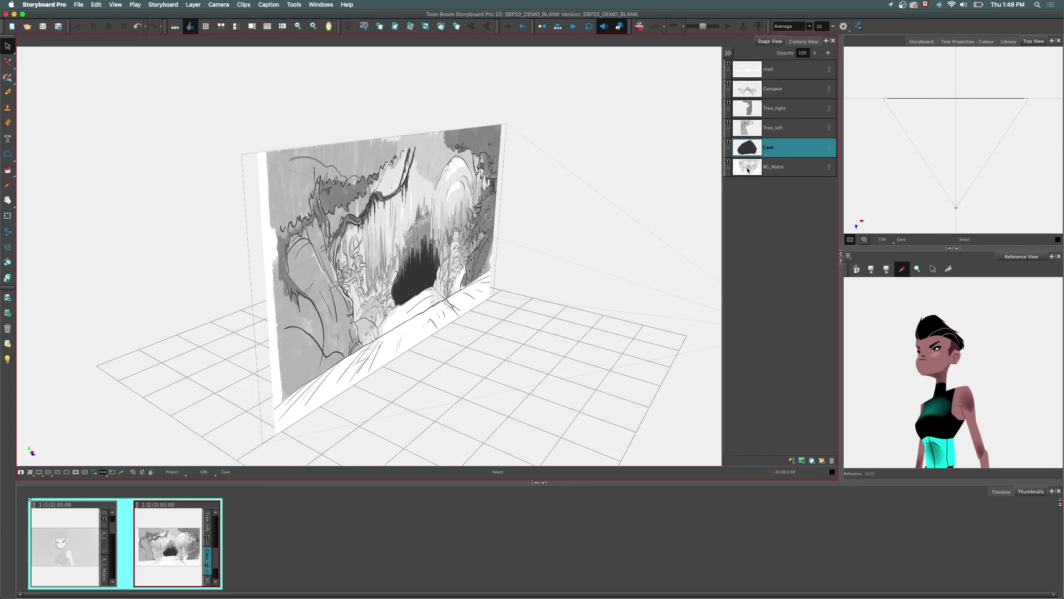
pyautogui.click(747, 169)
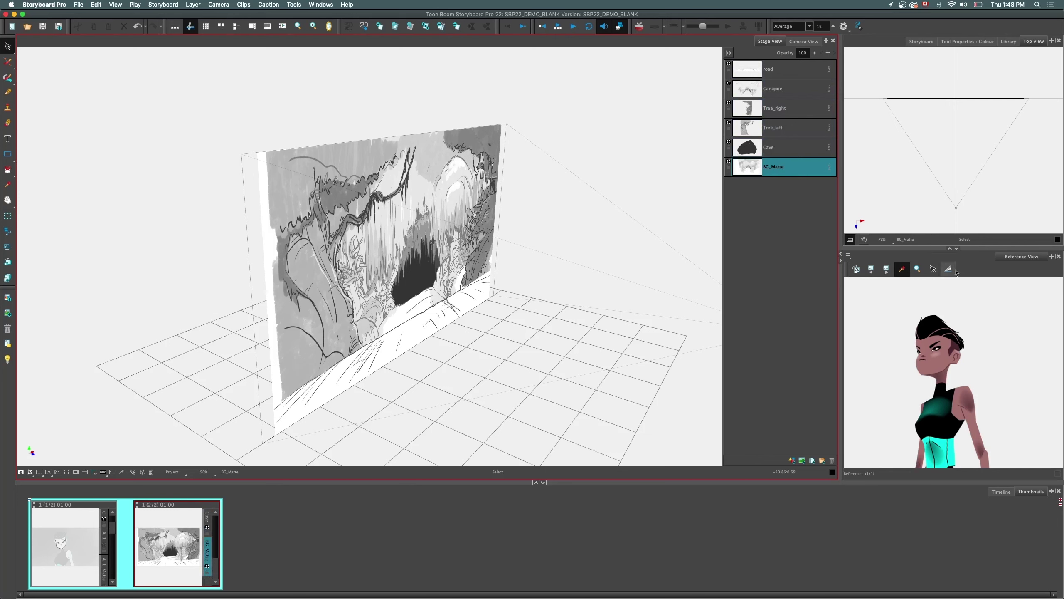
pyautogui.click(7, 262)
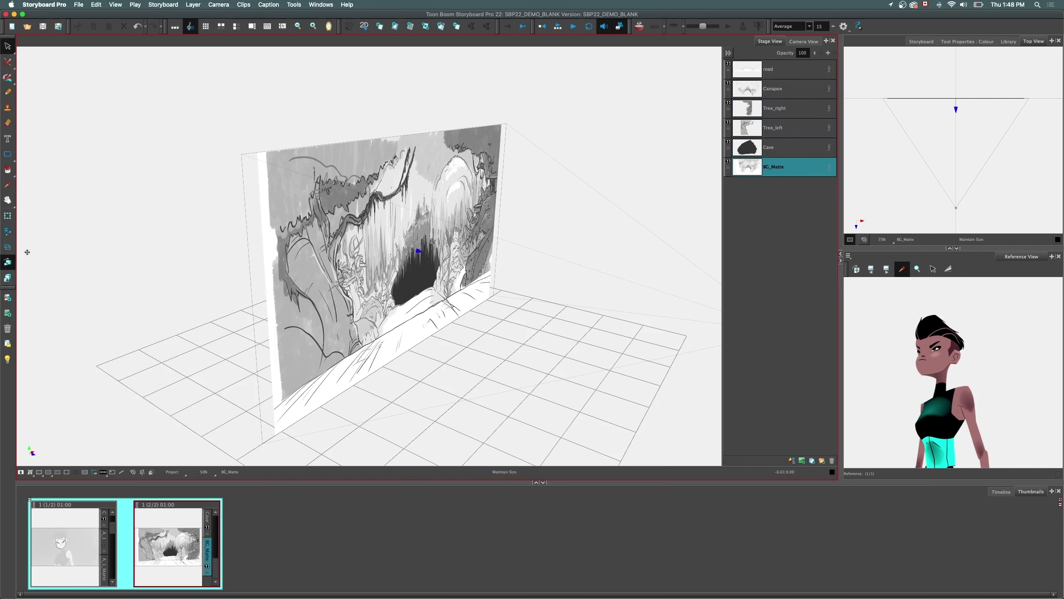
pyautogui.moveTo(955, 109); pyautogui.dragTo(943, 44)
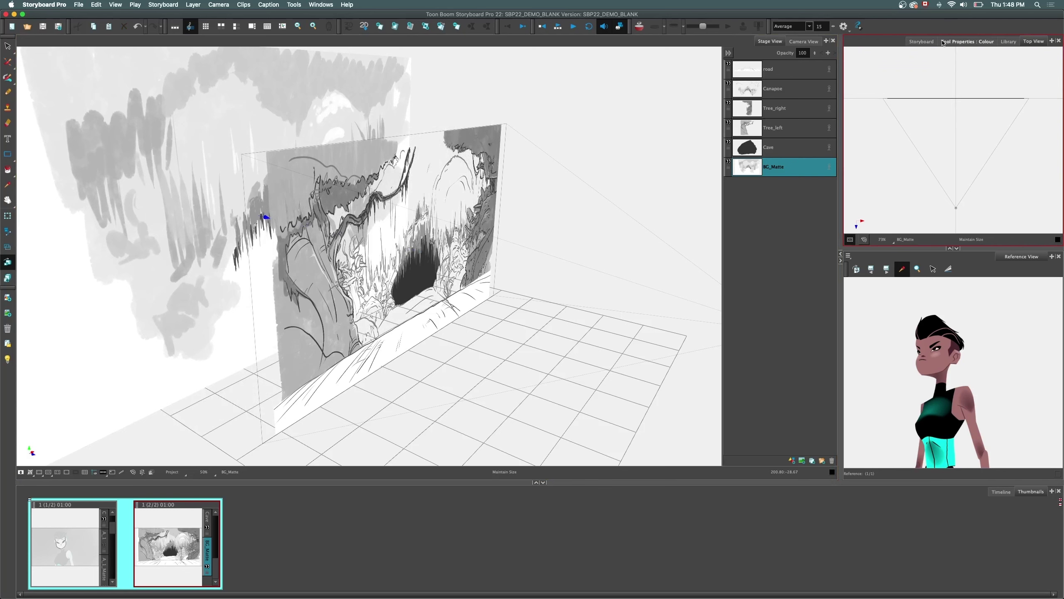
# - Move the Cave layer back in depth behind the tree layers with Maintain Size, and select the road layer
pyautogui.click(788, 146)
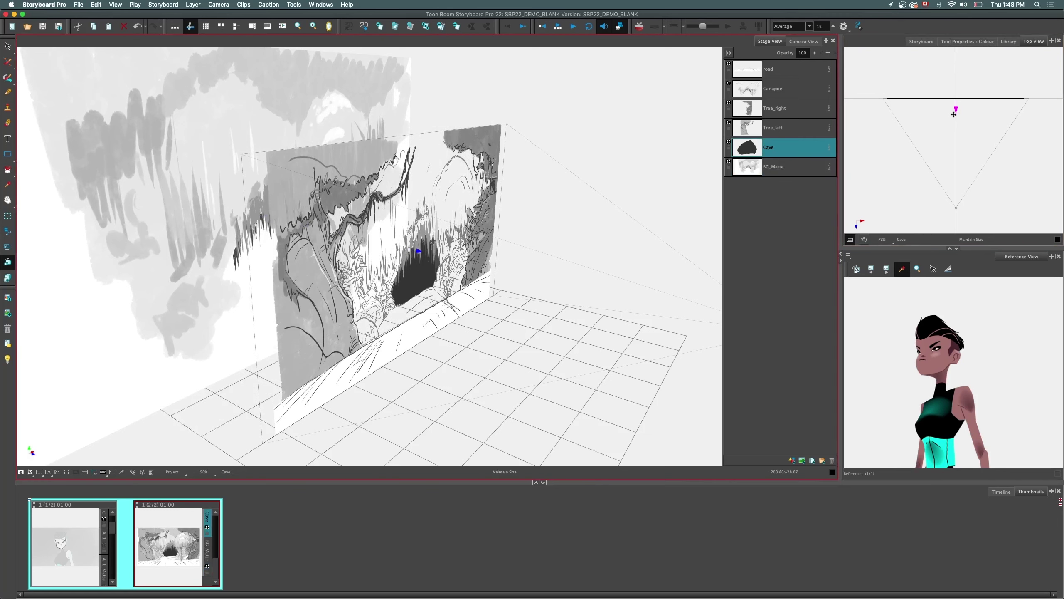
pyautogui.moveTo(953, 114); pyautogui.dragTo(953, 82)
pyautogui.click(759, 124)
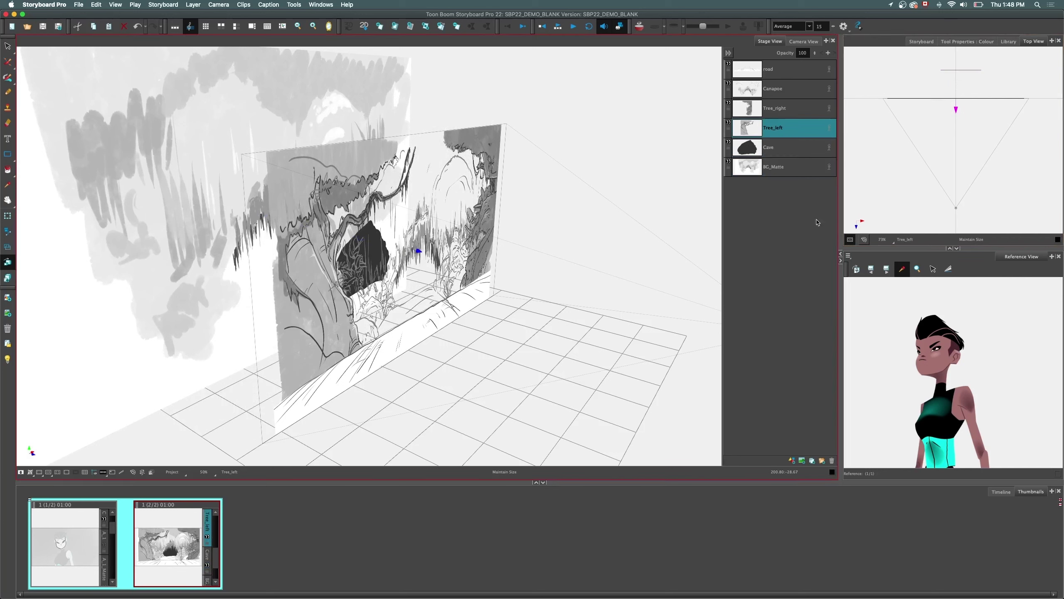
pyautogui.click(769, 73)
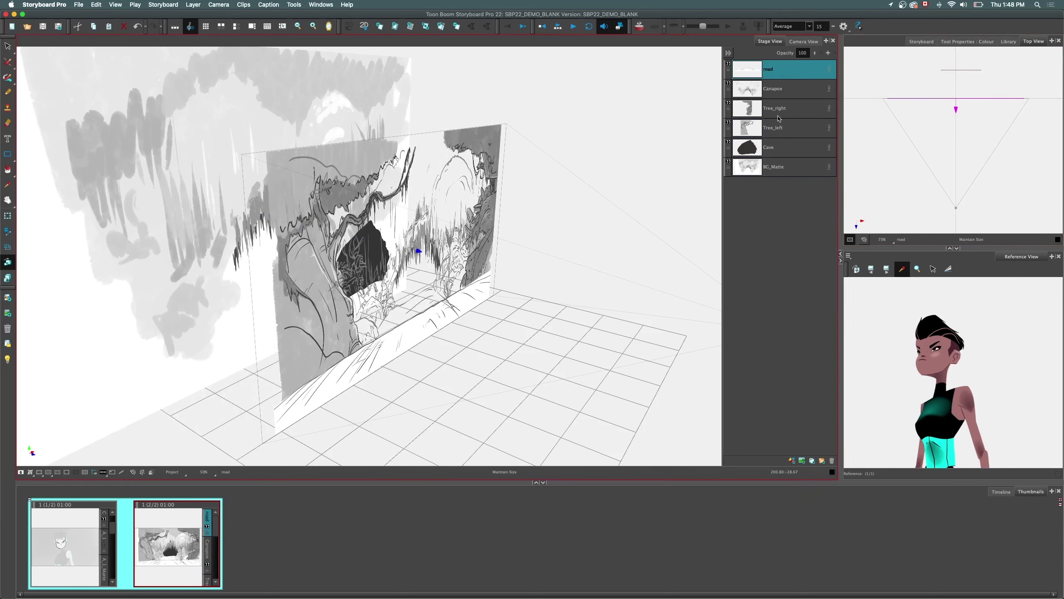
# - Bring the road layer closer to the camera with Maintain Size, select the Canopee layer and check the scene in the Camera View
pyautogui.moveTo(955, 109); pyautogui.dragTo(955, 141)
pyautogui.click(783, 92)
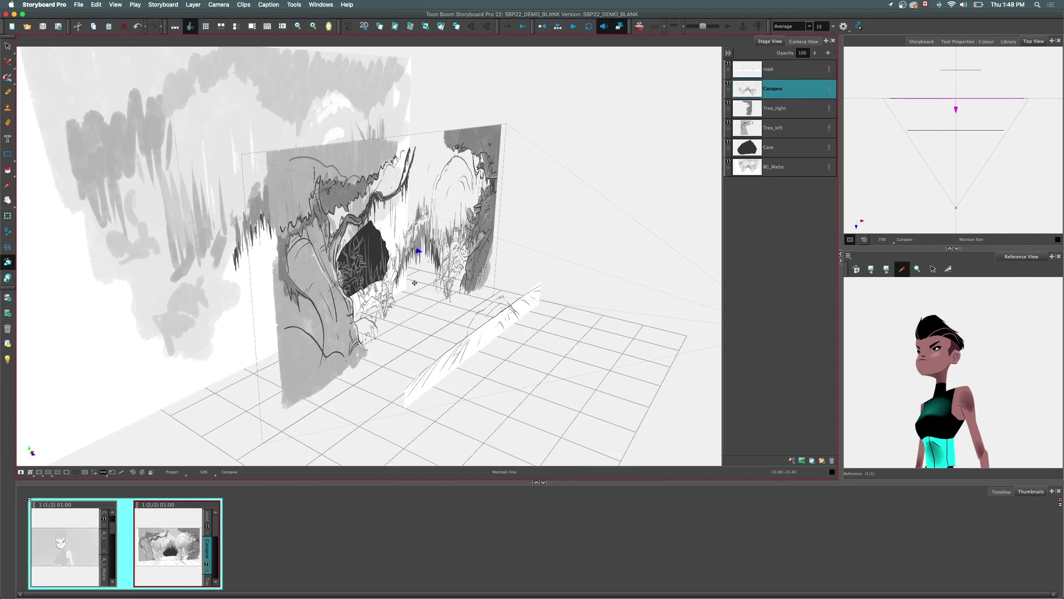
pyautogui.click(792, 44)
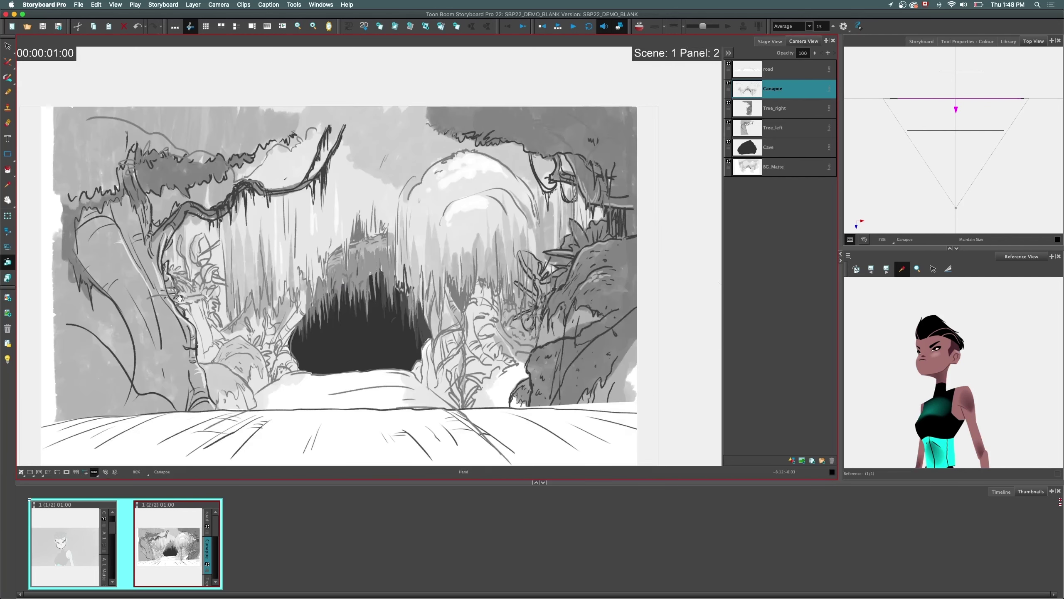
pyautogui.scroll(1, 183, 299)
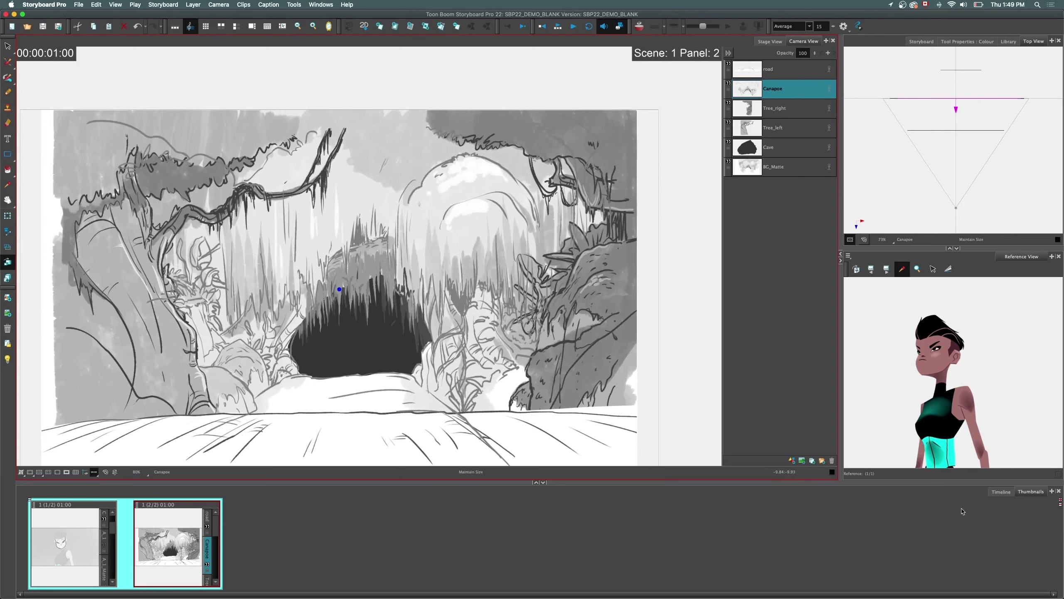
# - Mask the area outside the camera frame, and push the camera into the scene with Camera Transform, pivoting it slightly sideways
pyautogui.click(8, 231)
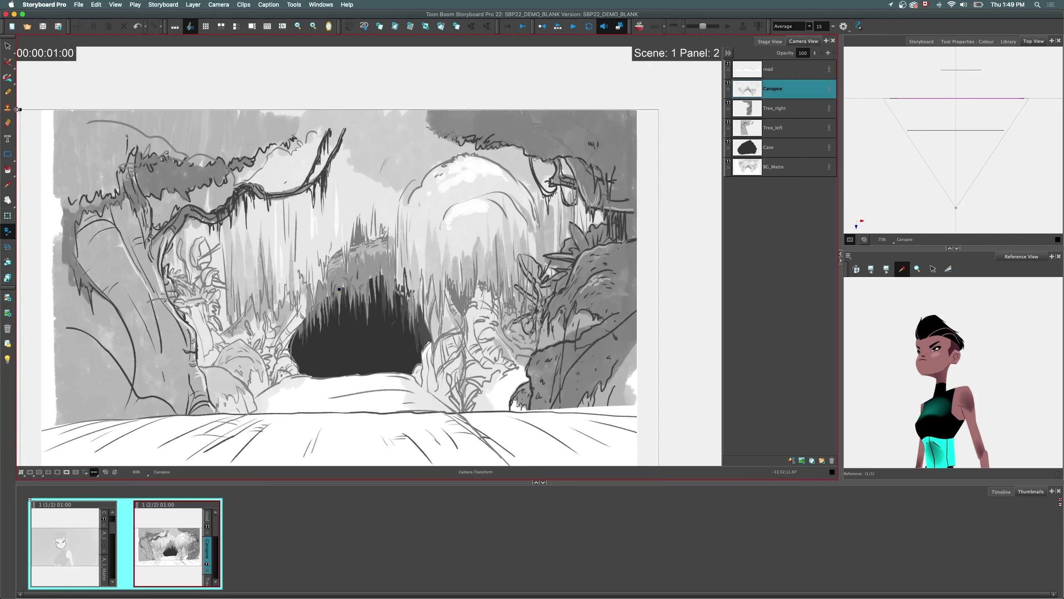
pyautogui.click(66, 471)
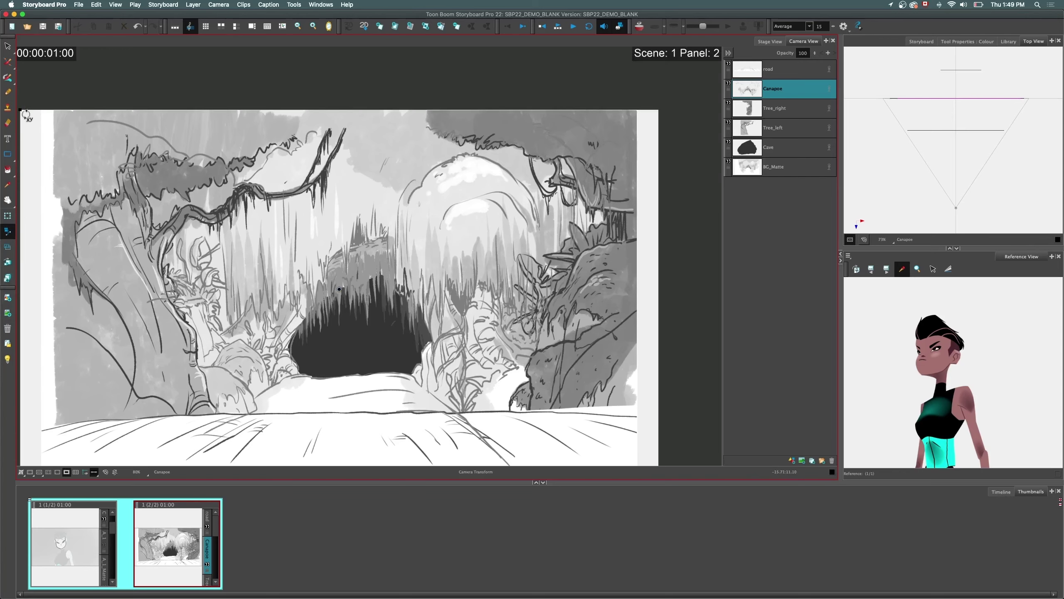
pyautogui.moveTo(21, 110); pyautogui.dragTo(118, 185)
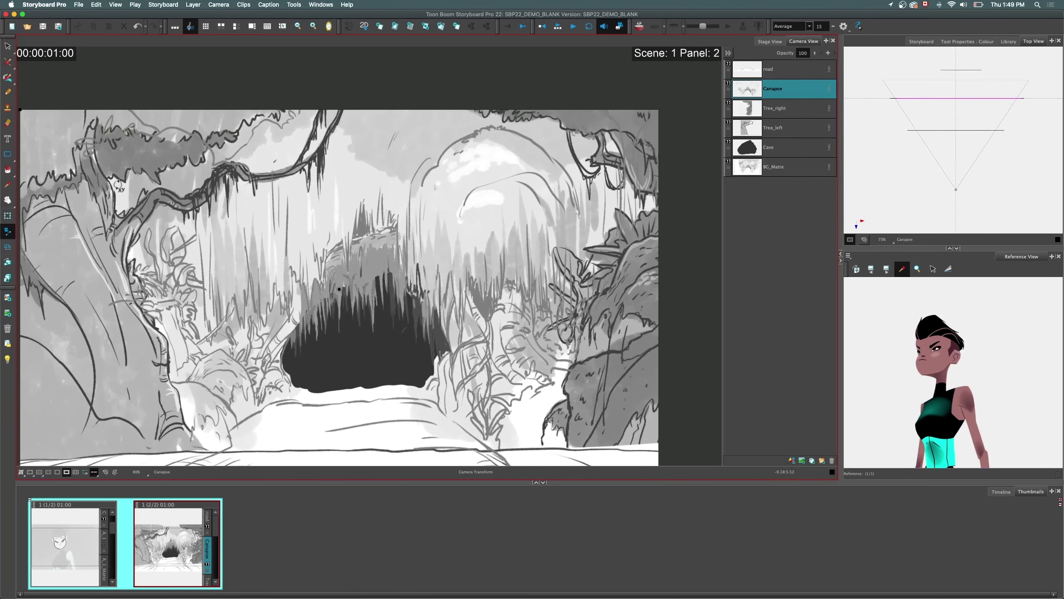
pyautogui.moveTo(176, 293); pyautogui.dragTo(142, 335)
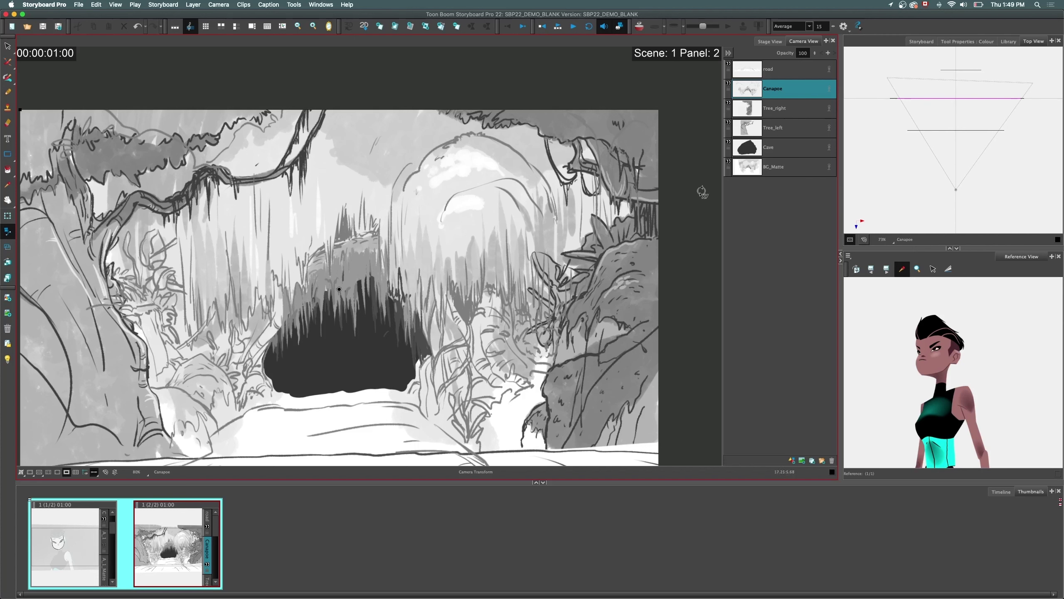
# - Show the Library and select the background layers from Canopee through BG_Matte
pyautogui.click(1004, 42)
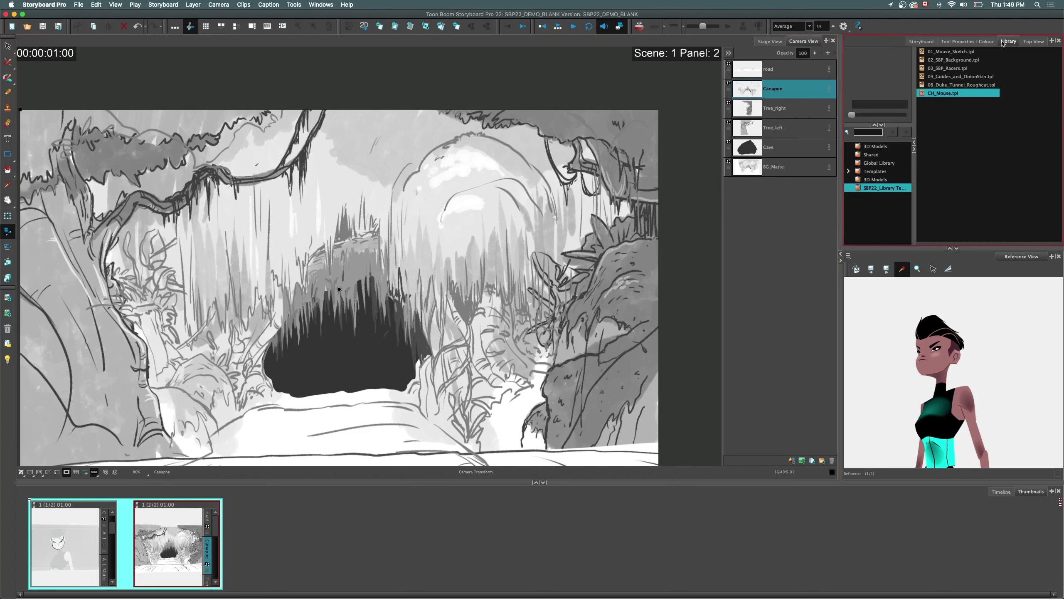
pyautogui.keyDown('shift'); pyautogui.click(771, 167); pyautogui.keyUp('shift')
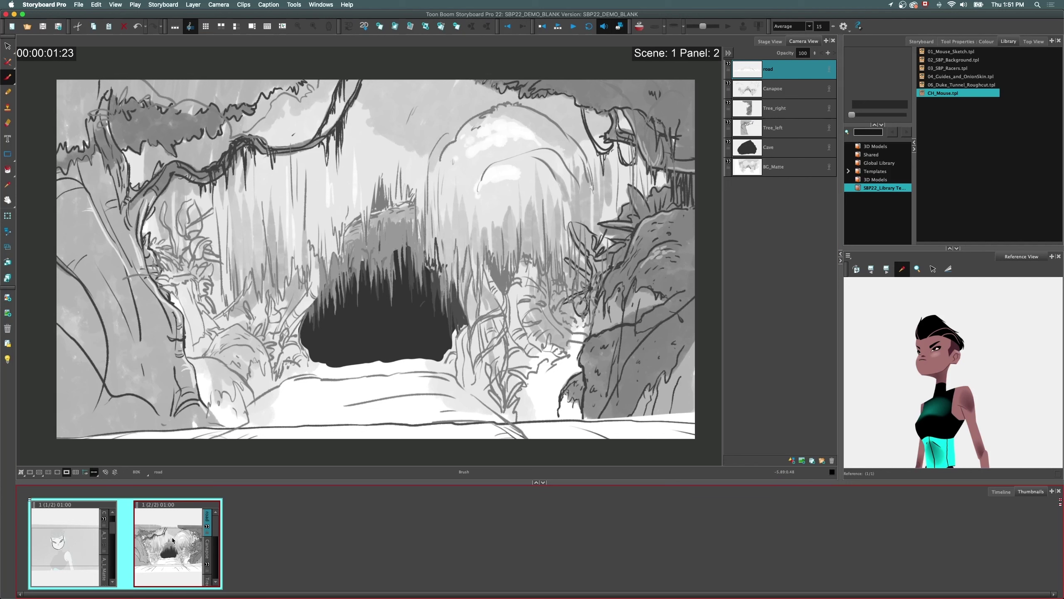
# - Add a new panel after panel 2 and replace its layers D, C, B and A with two new layers
pyautogui.press('p')
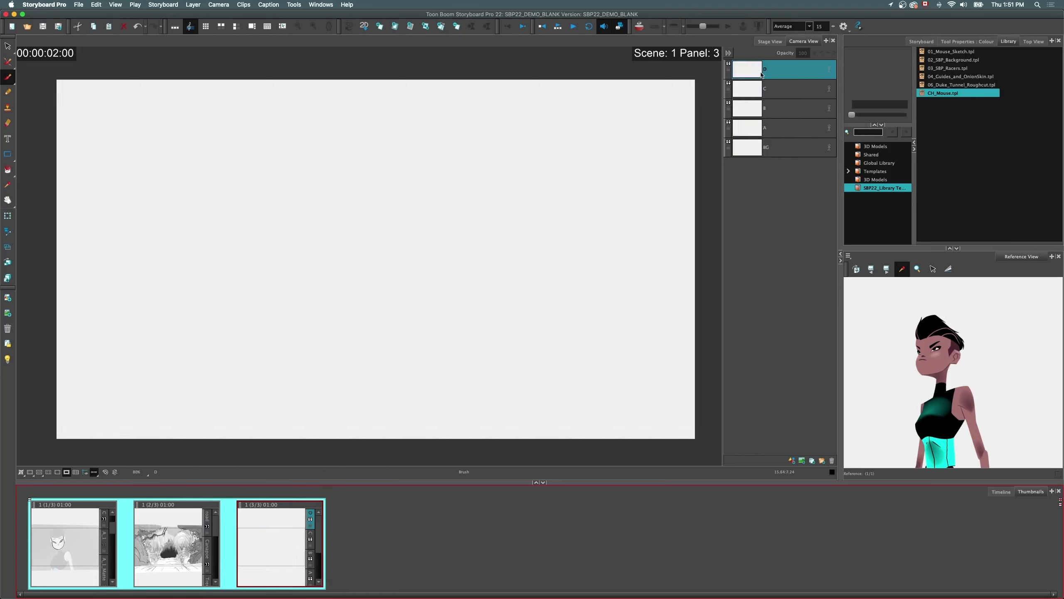
pyautogui.keyDown('shift'); pyautogui.click(762, 131); pyautogui.keyUp('shift')
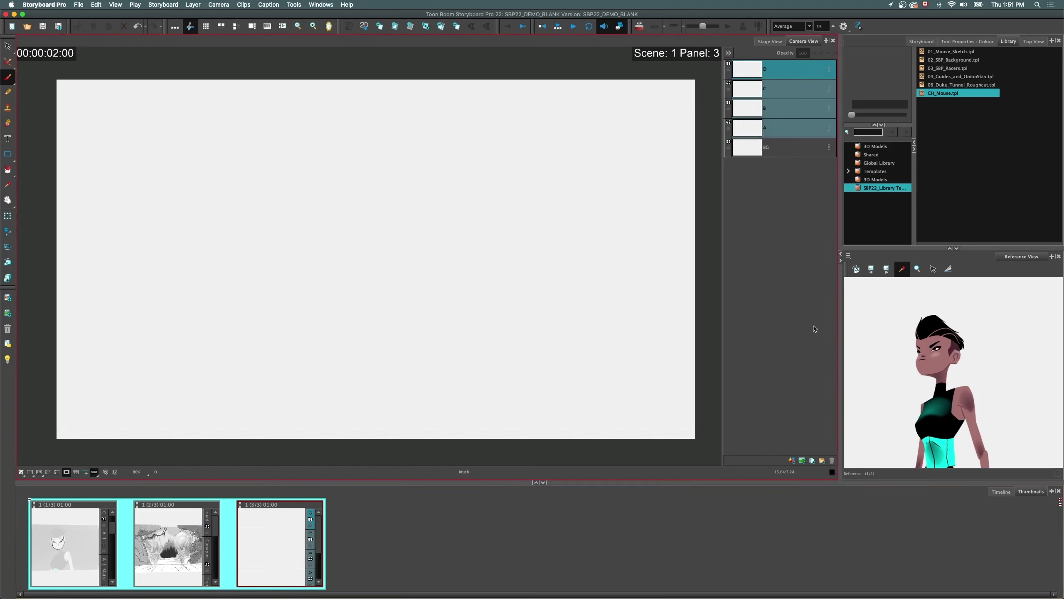
pyautogui.click(831, 460)
pyautogui.click(792, 461)
pyautogui.click(792, 461)
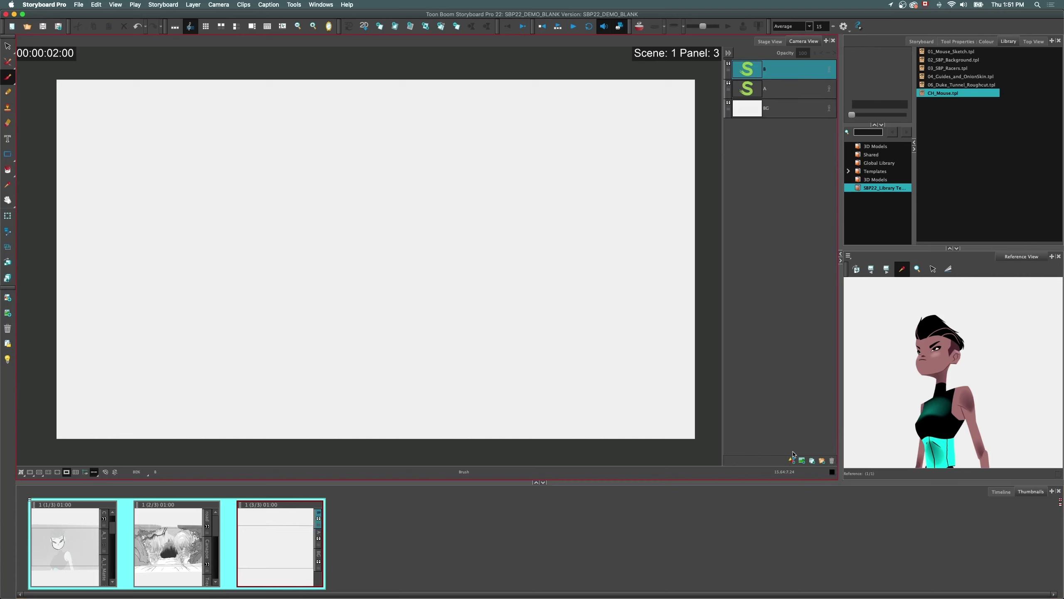
# - Rename the two new layers above BG as mouse and nitro, with nitro on top
pyautogui.doubleClick(765, 91)
pyautogui.write('mouse')
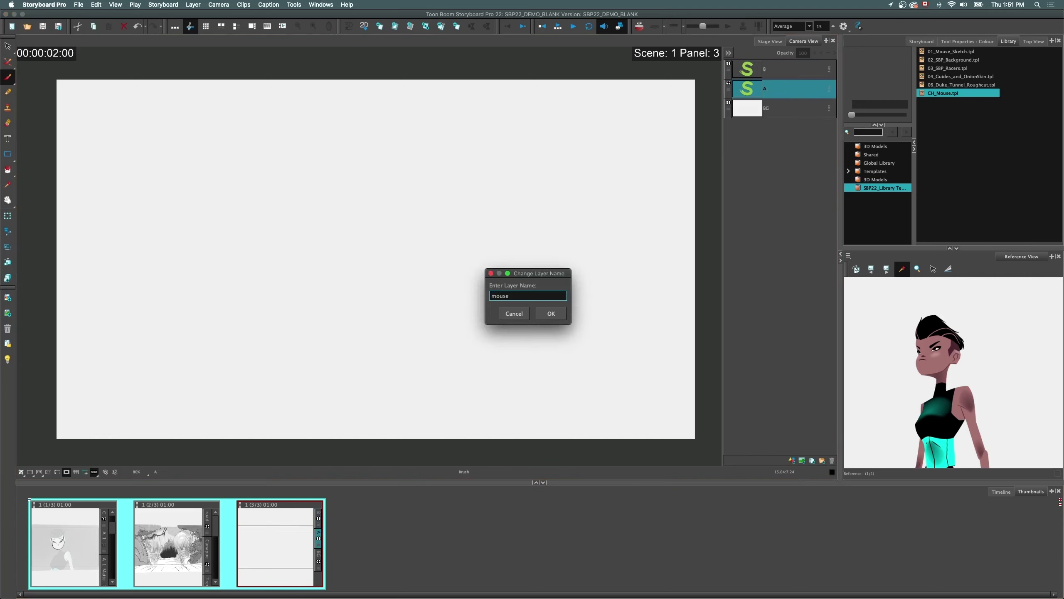
pyautogui.press('Tab')
pyautogui.write('nitro')
pyautogui.press('Return')
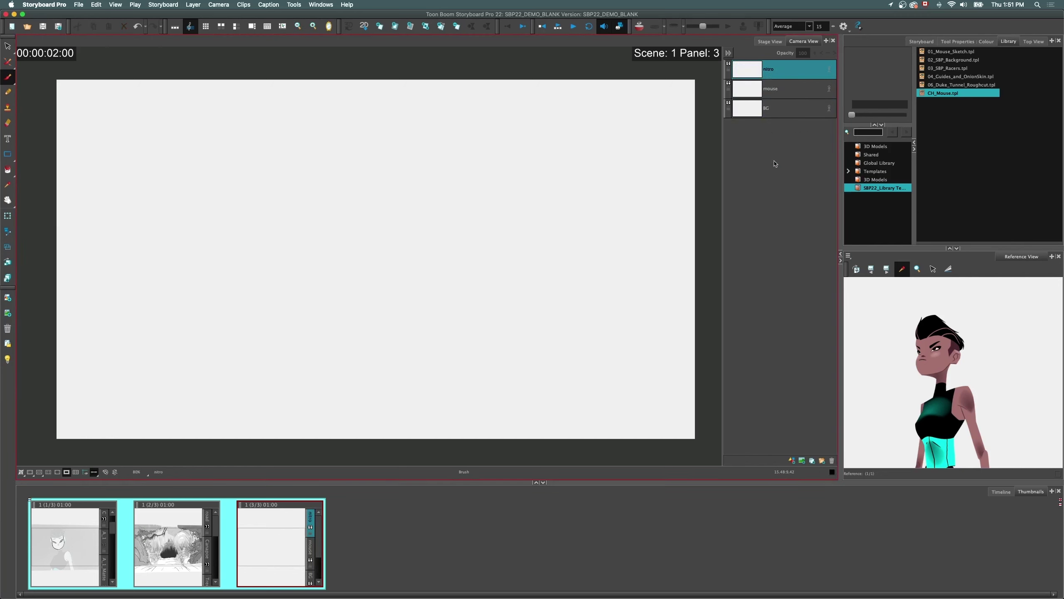
# - Set the current layer layout as the default and add two more panels that use it
pyautogui.click(192, 5)
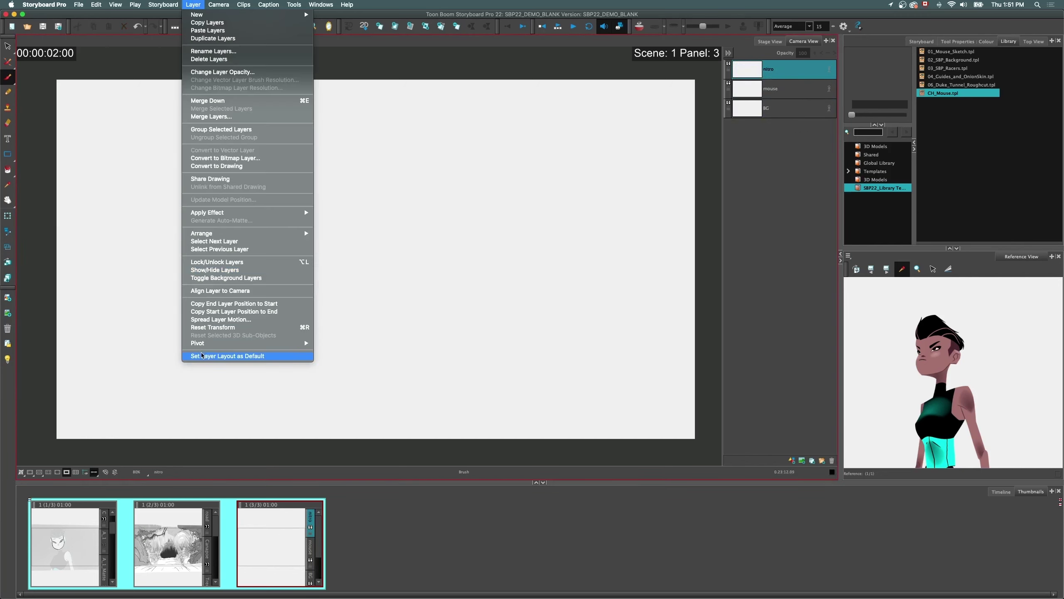
pyautogui.click(212, 356)
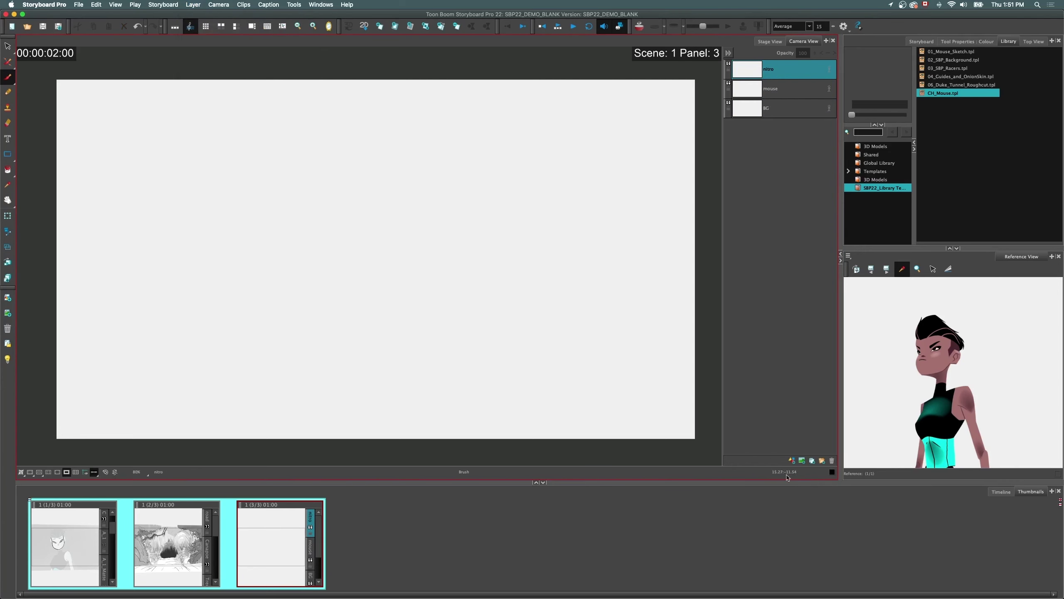
pyautogui.press('p')
pyautogui.press('p')
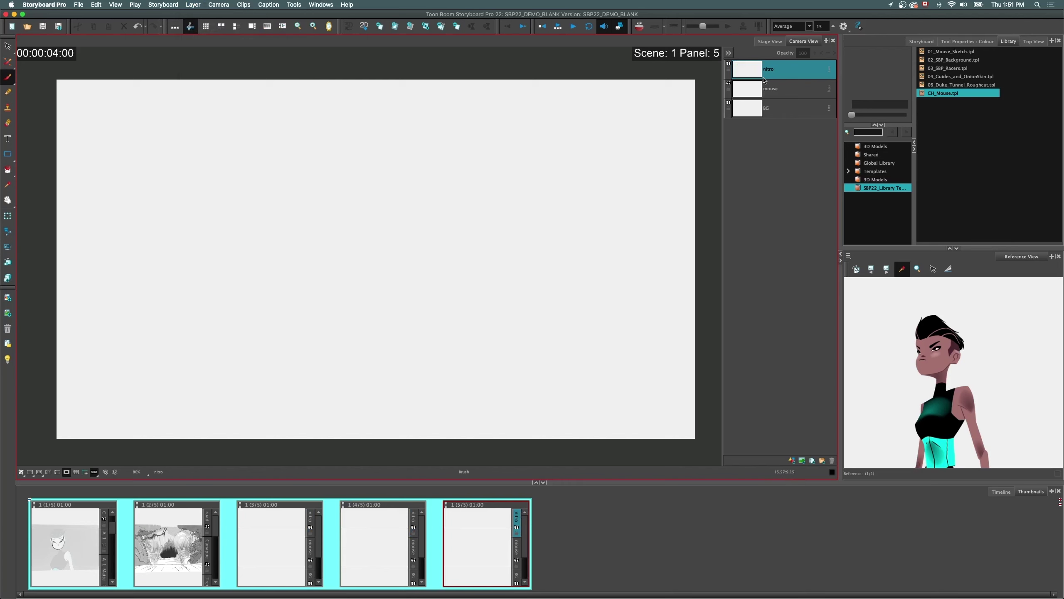
# - Undo the added panels, layer renames and layer replacement, and return to panel 2
pyautogui.press('super+z')
pyautogui.press('super+z')
pyautogui.press('super+z')
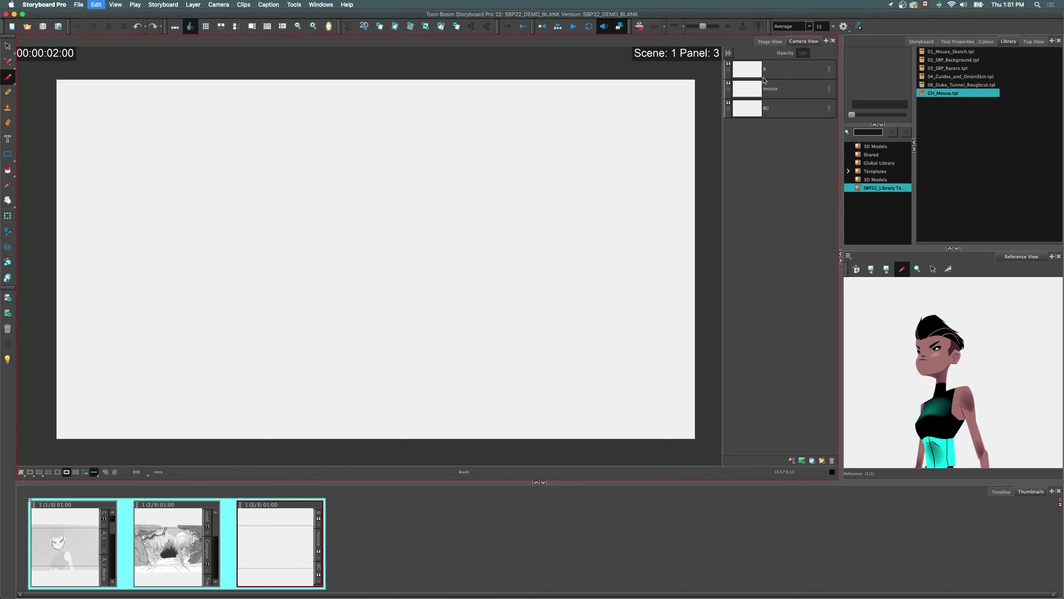
pyautogui.press('super+z')
pyautogui.press('super+z')
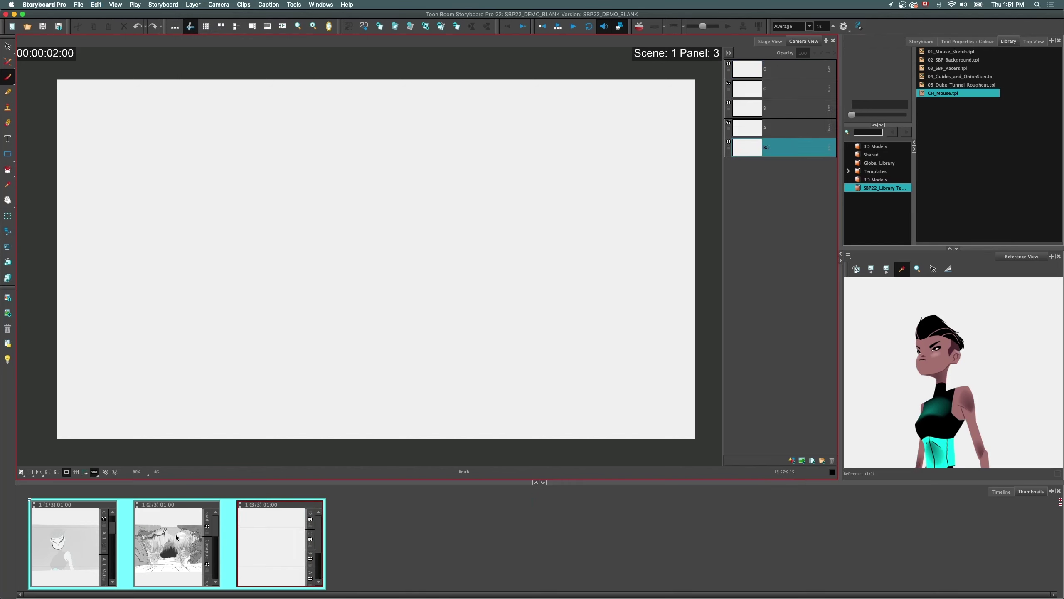
pyautogui.press('super+z')
pyautogui.click(165, 522)
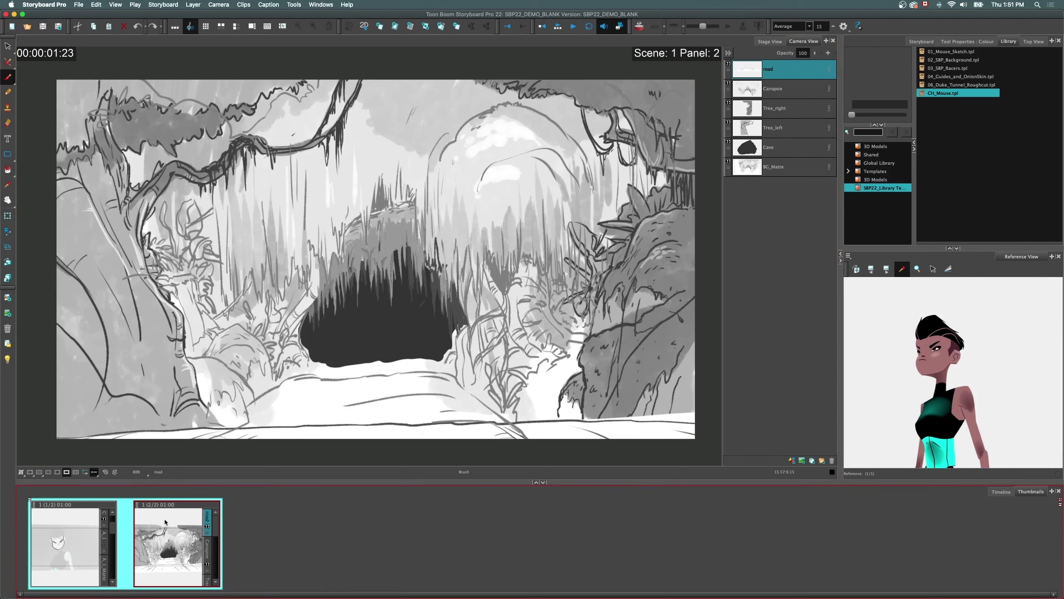
# - Share the drawings of the BG_Matte, Cave and Tree_left layers in panel 2
pyautogui.click(776, 167)
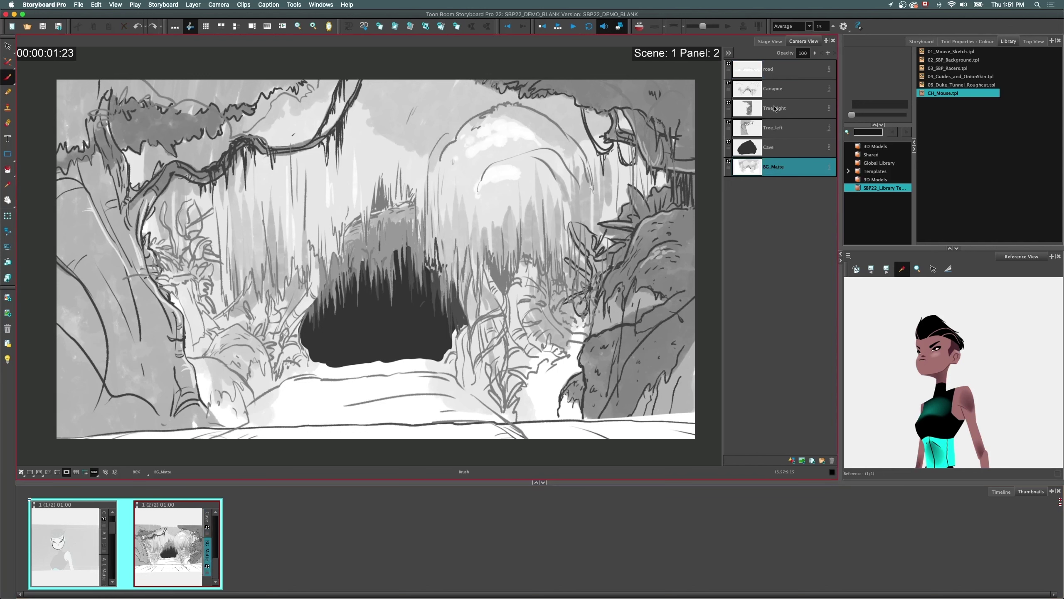
pyautogui.rightClick(775, 168)
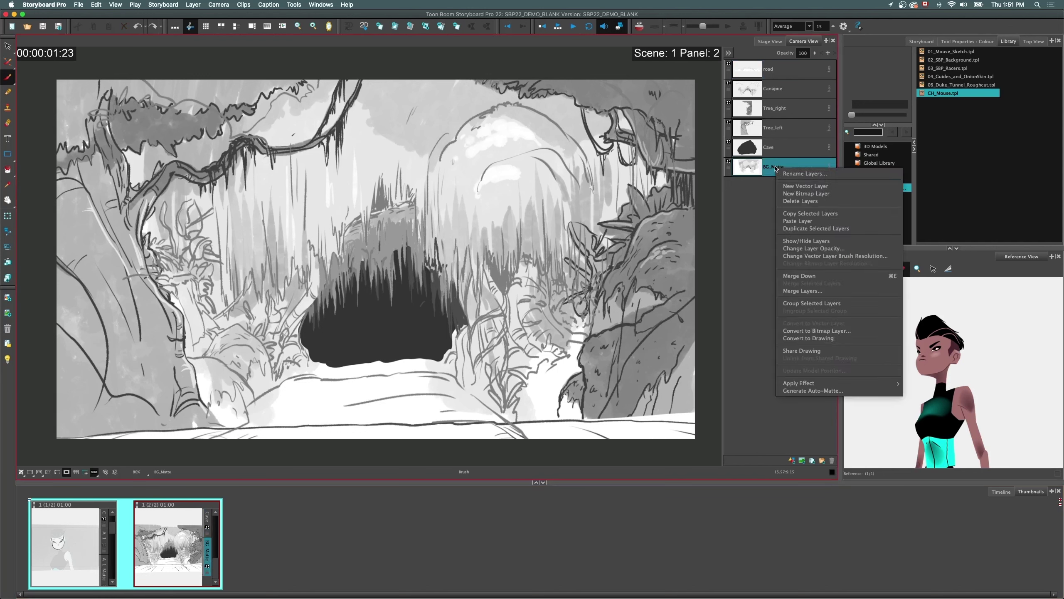
pyautogui.click(789, 350)
pyautogui.rightClick(779, 151)
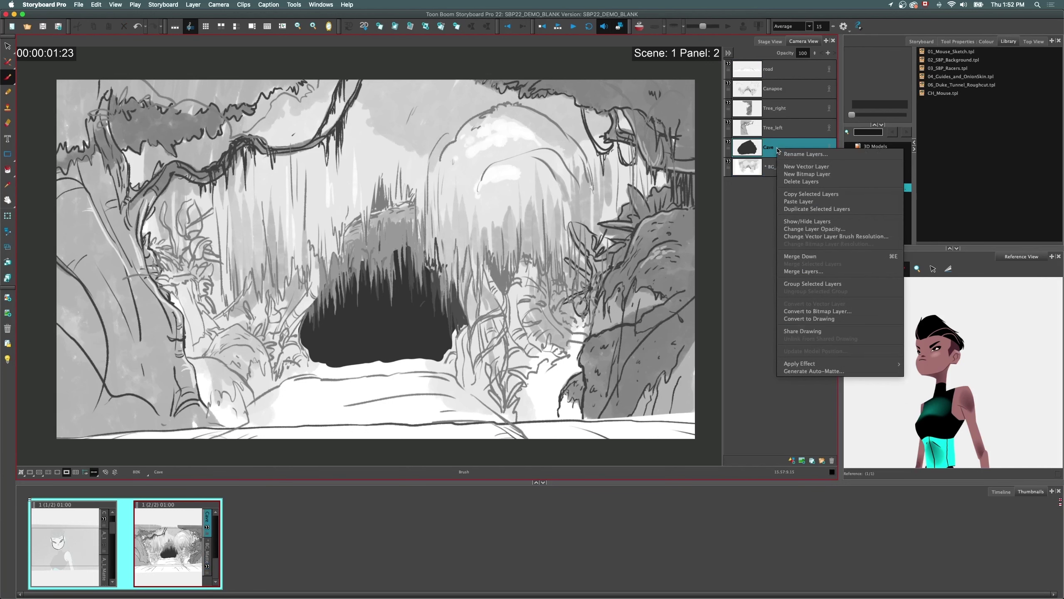
pyautogui.click(791, 332)
pyautogui.click(770, 131)
pyautogui.rightClick(770, 131)
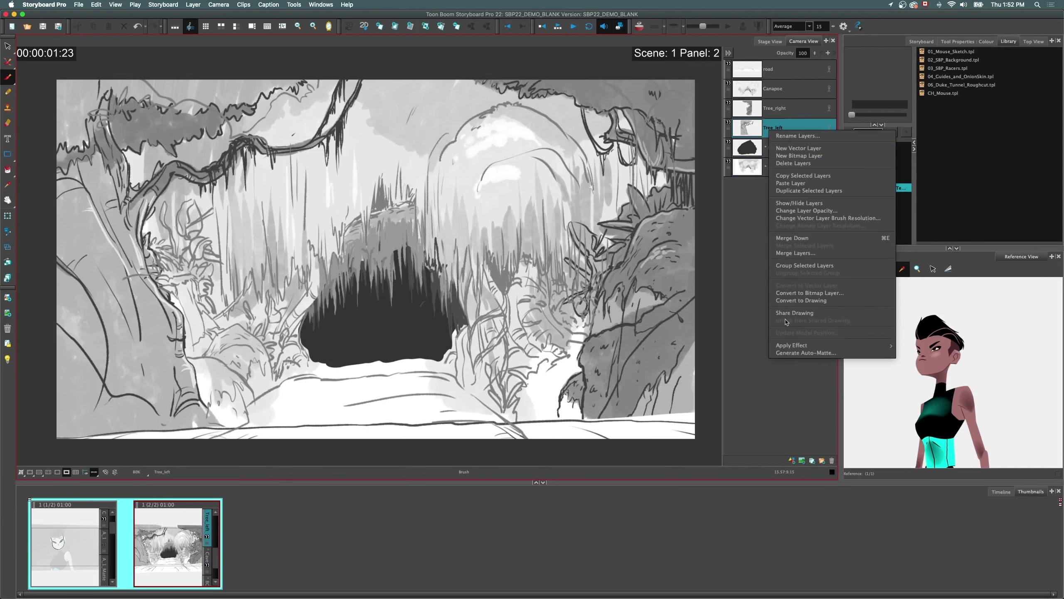
pyautogui.click(783, 312)
# - Share the drawings of the Canopee, road and Tree_right layers in panel 2
pyautogui.click(770, 108)
pyautogui.rightClick(770, 108)
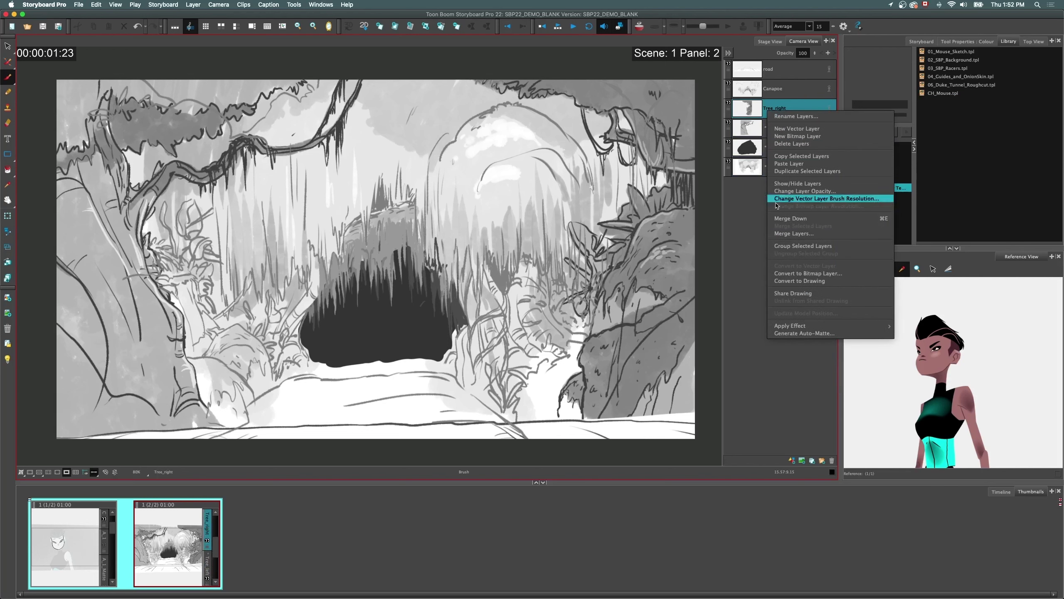
pyautogui.click(783, 290)
pyautogui.click(770, 89)
pyautogui.rightClick(772, 89)
pyautogui.click(792, 272)
pyautogui.click(767, 69)
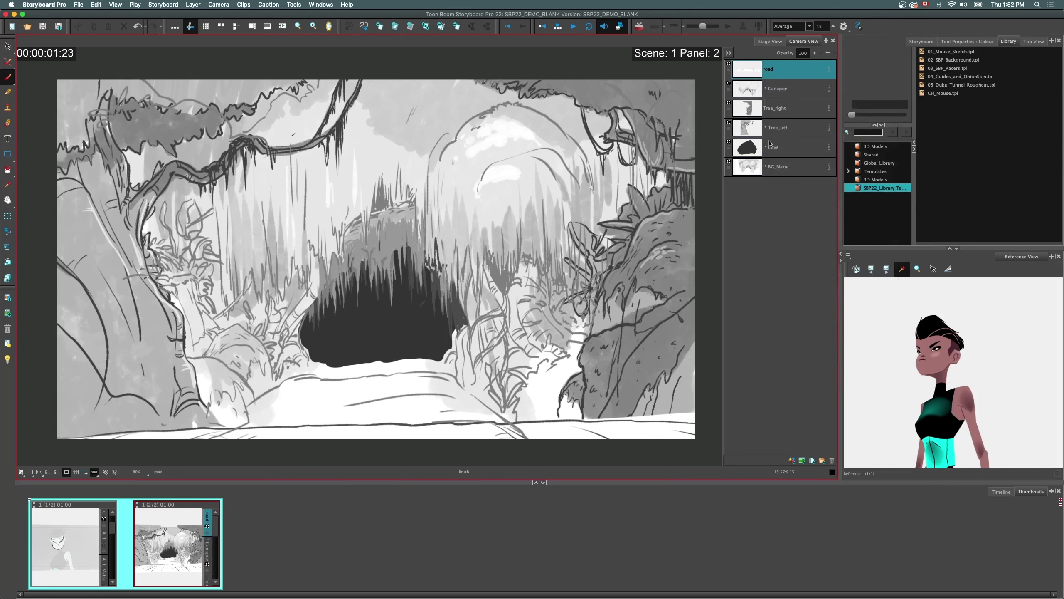
pyautogui.rightClick(767, 69)
pyautogui.click(781, 250)
pyautogui.click(769, 108)
pyautogui.rightClick(770, 108)
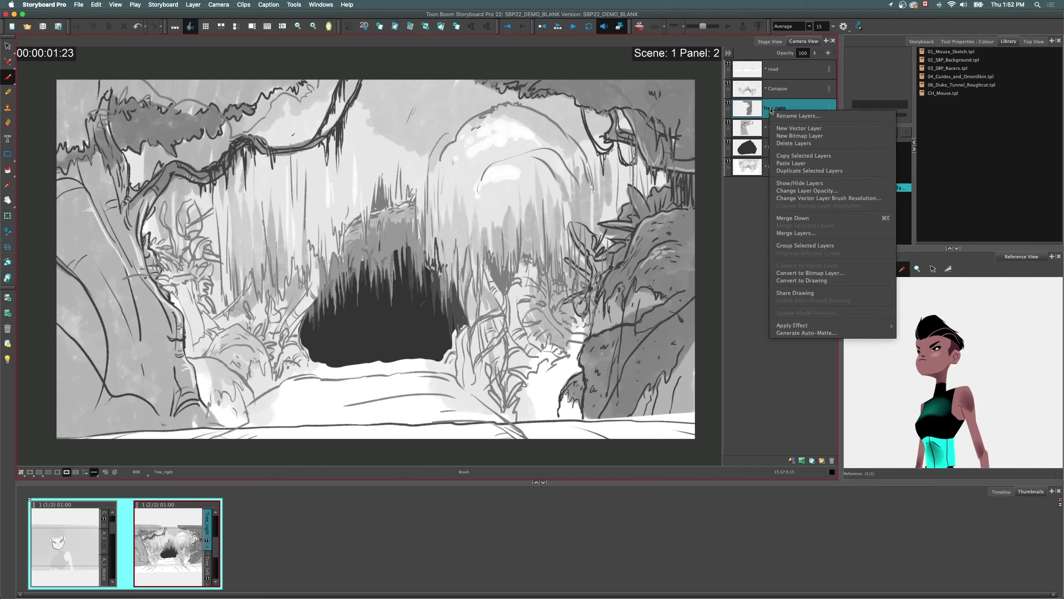
pyautogui.click(782, 290)
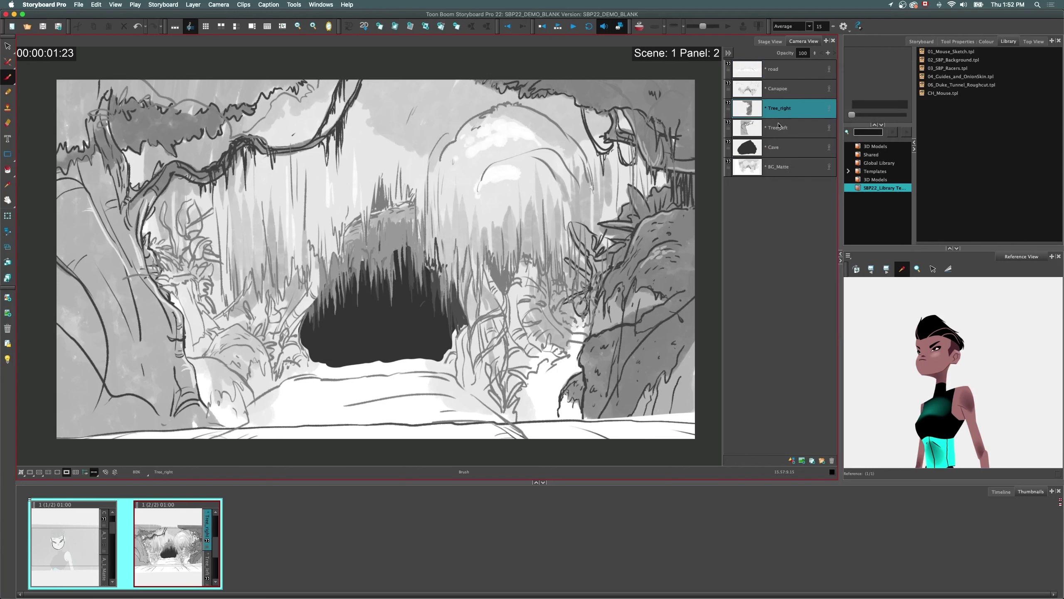
# - Browse the Shared folder of the Library to view the shared background drawings
pyautogui.click(866, 155)
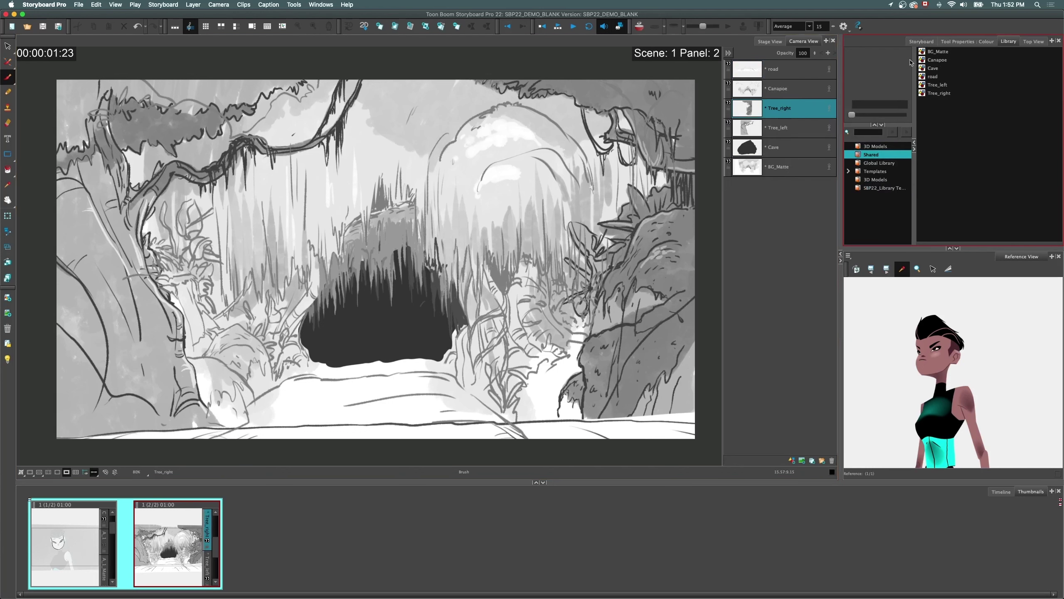
pyautogui.click(937, 60)
pyautogui.keyDown('super'); pyautogui.click(931, 77); pyautogui.keyUp('super')
# - Duplicate panel 2 with its shared background layers, and switch between the original and the copy to compare them
pyautogui.click(163, 547)
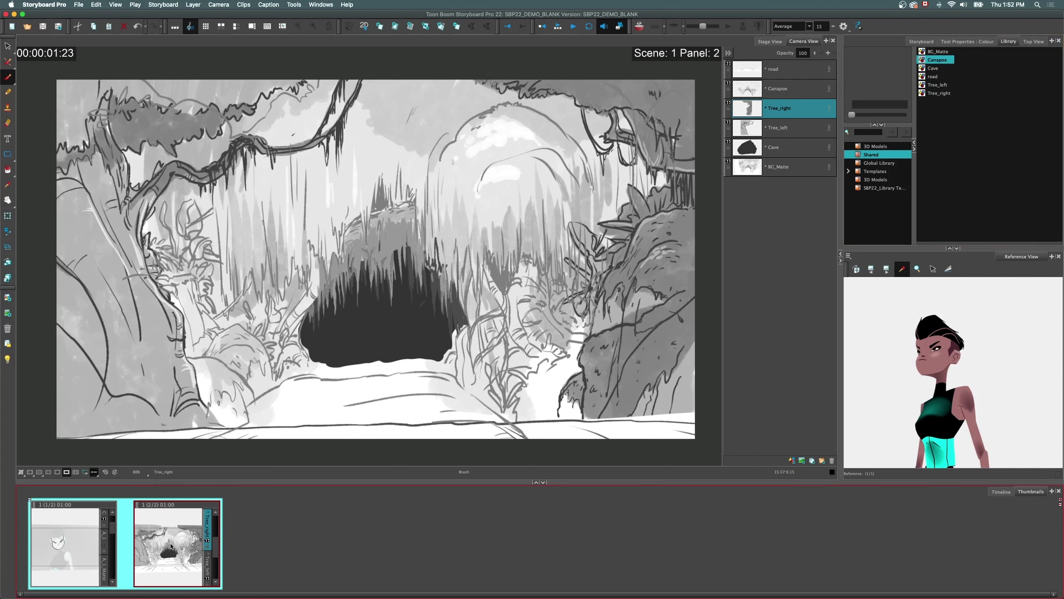
pyautogui.rightClick(167, 536)
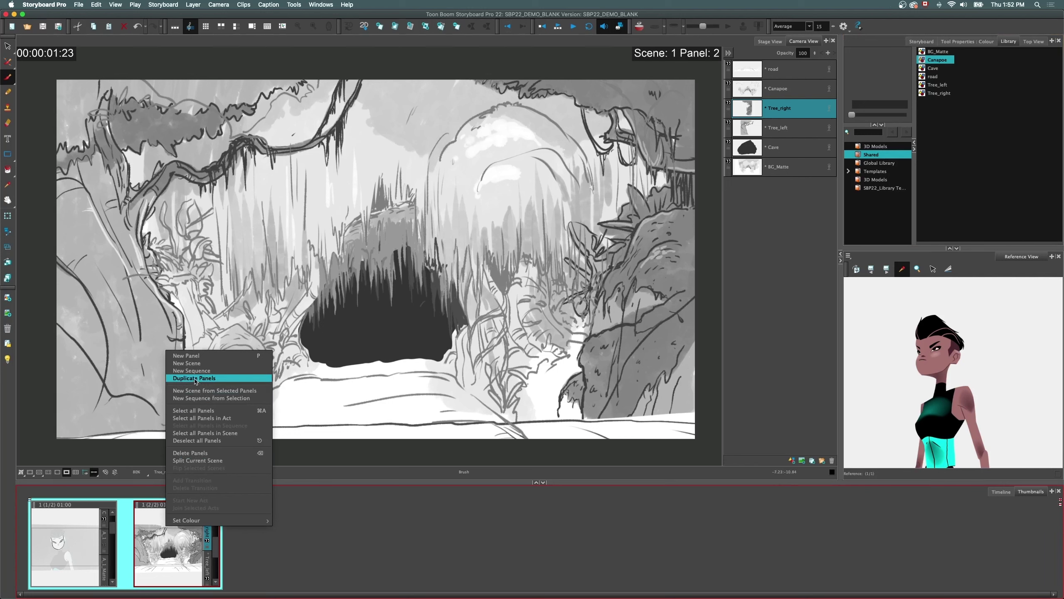
pyautogui.click(195, 379)
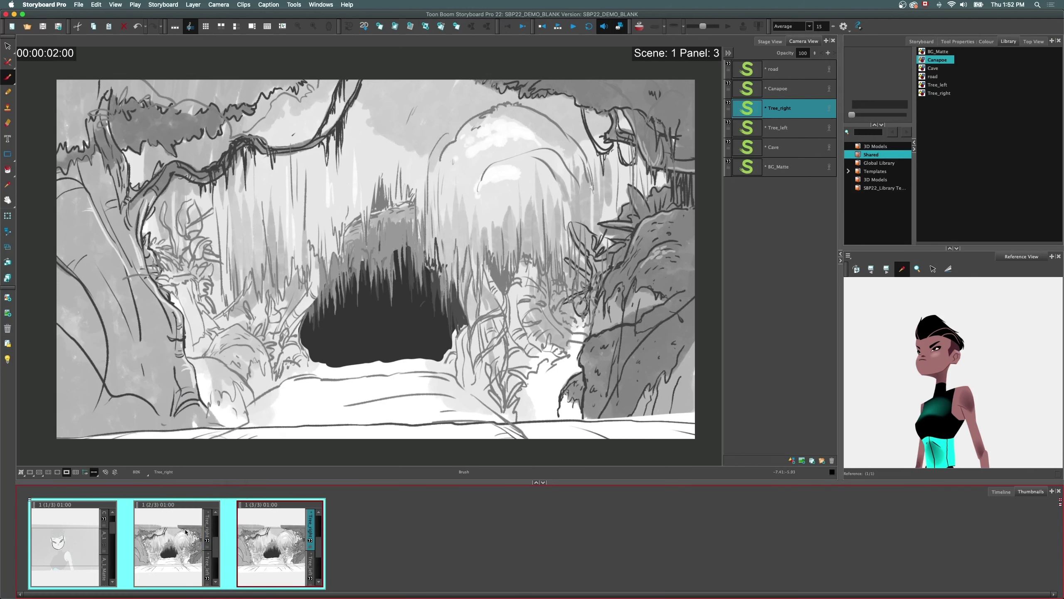
pyautogui.click(185, 532)
pyautogui.press('f')
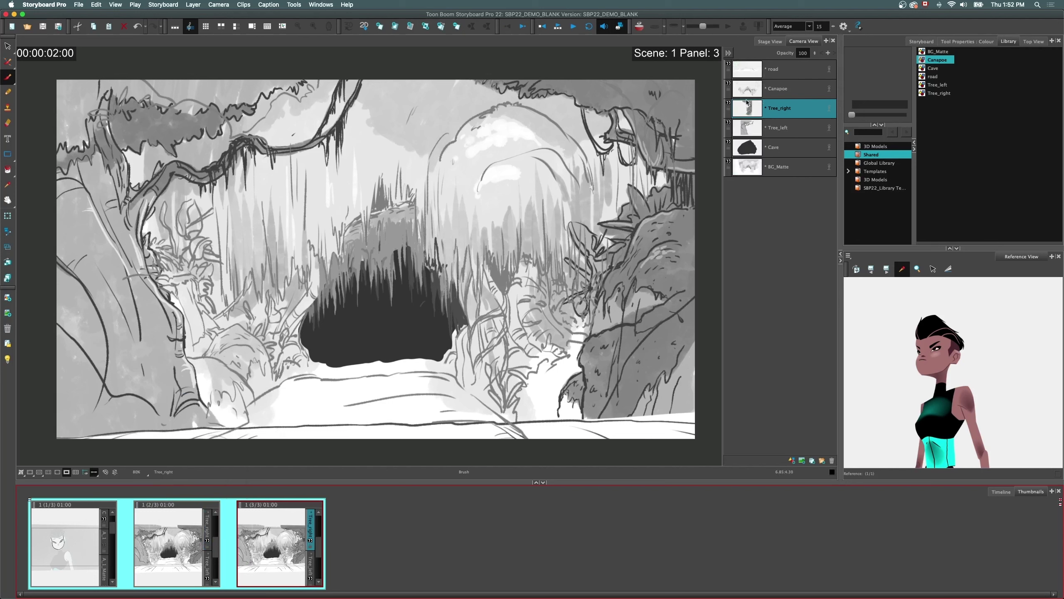
# - Add a pale yellow-green swatch with hue 61, saturation 54 and value 96 for drawing on panel 3's Cave layer
pyautogui.click(751, 126)
pyautogui.click(751, 153)
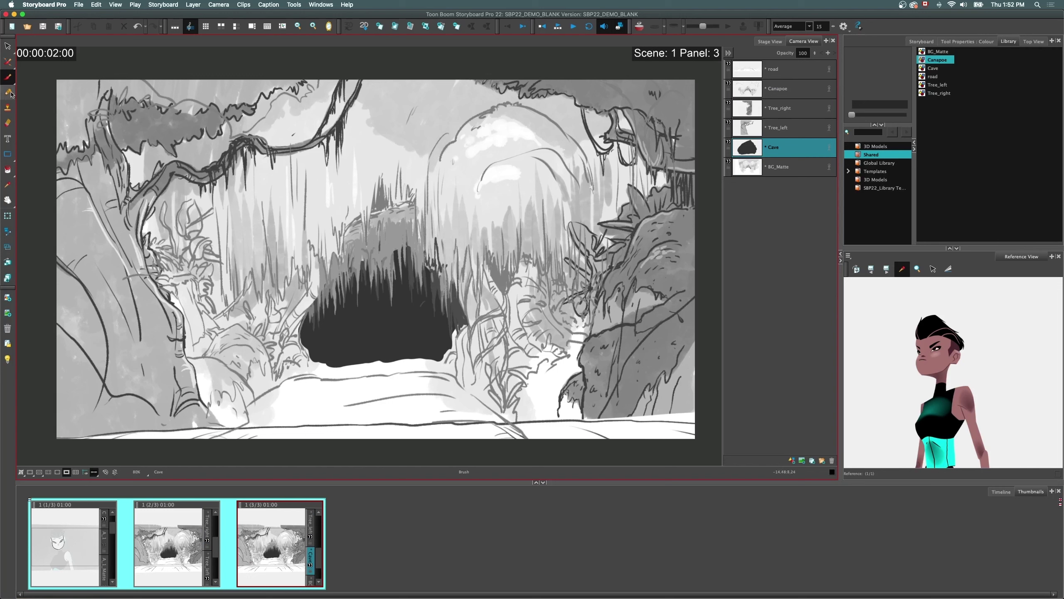
pyautogui.click(964, 41)
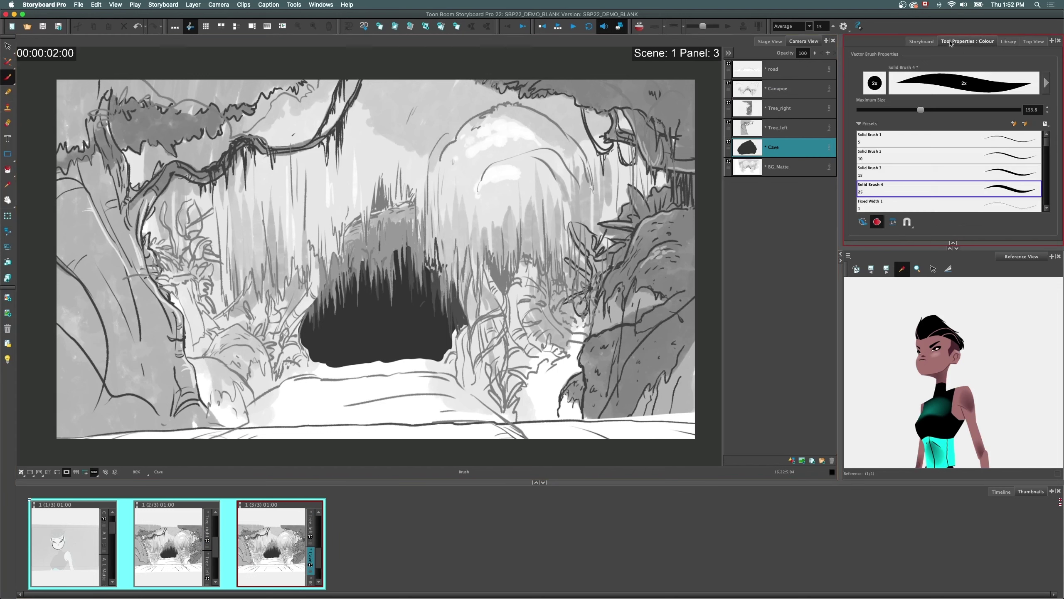
pyautogui.click(955, 244)
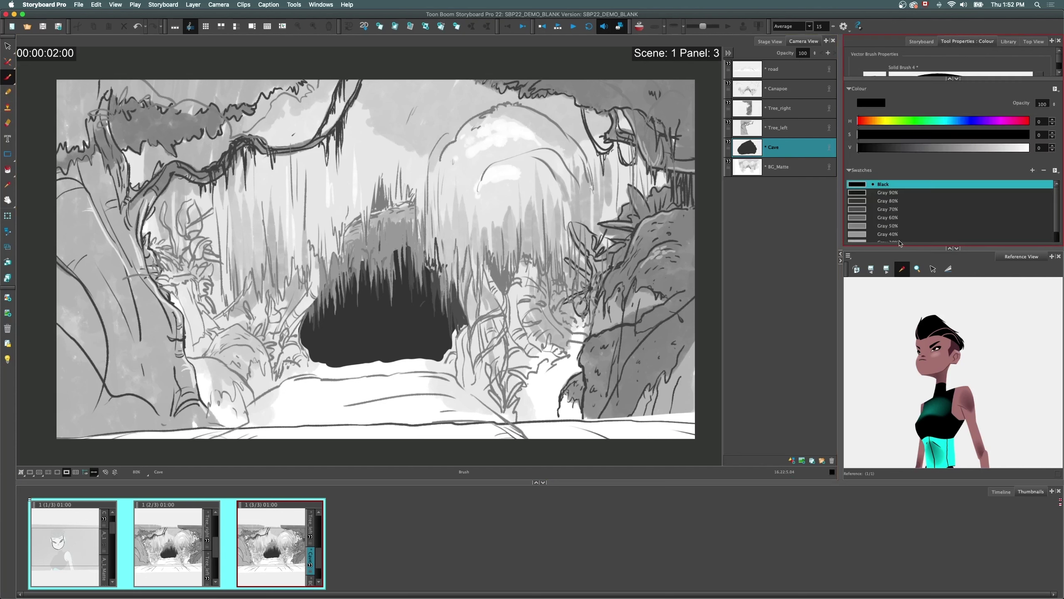
pyautogui.moveTo(970, 253); pyautogui.dragTo(970, 278)
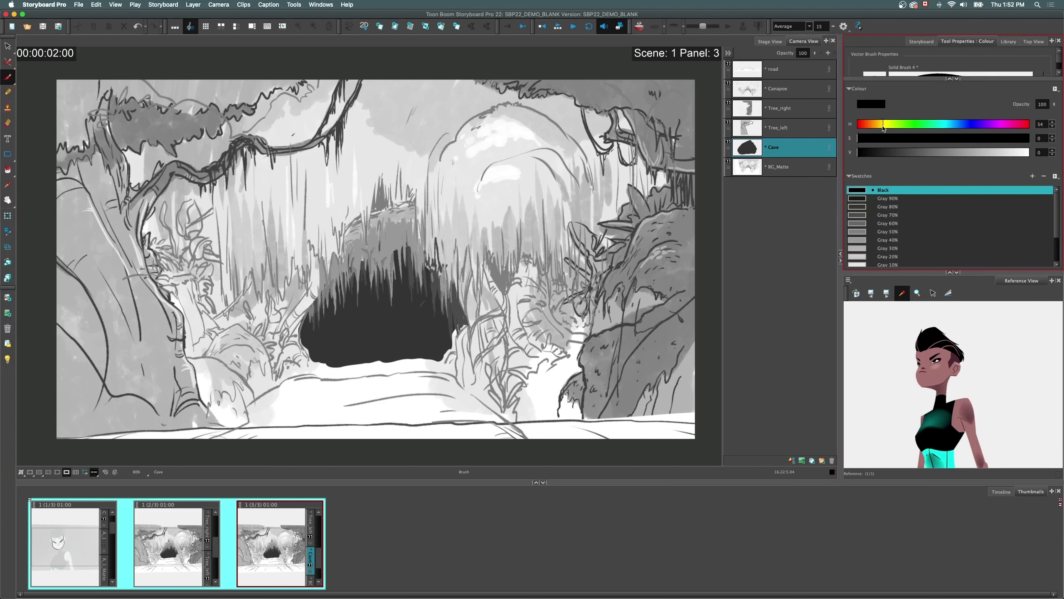
pyautogui.click(890, 124)
pyautogui.click(984, 153)
pyautogui.click(1027, 139)
pyautogui.click(1015, 153)
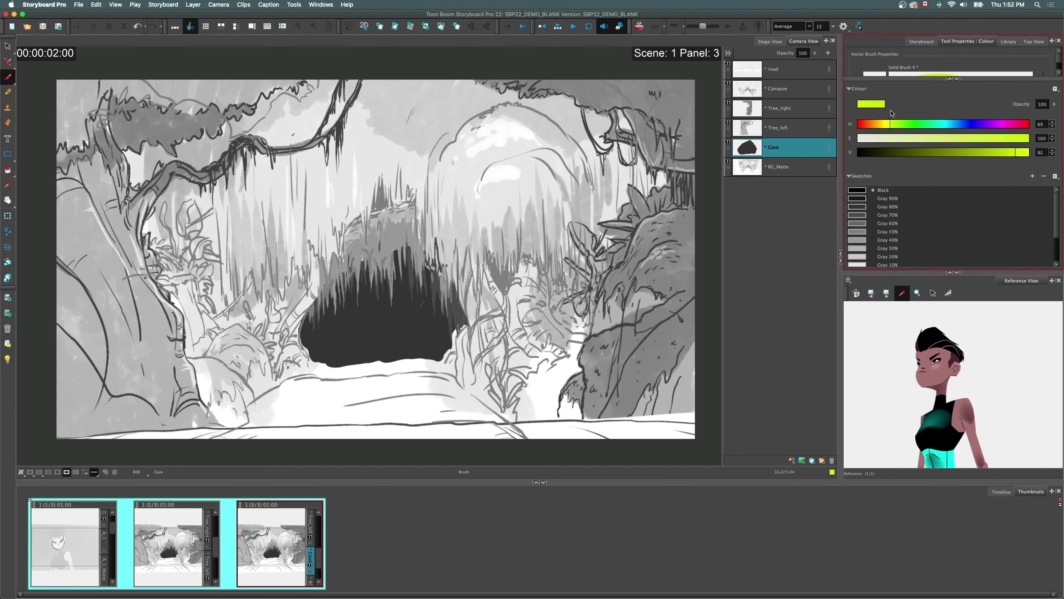
pyautogui.click(949, 138)
pyautogui.click(1025, 152)
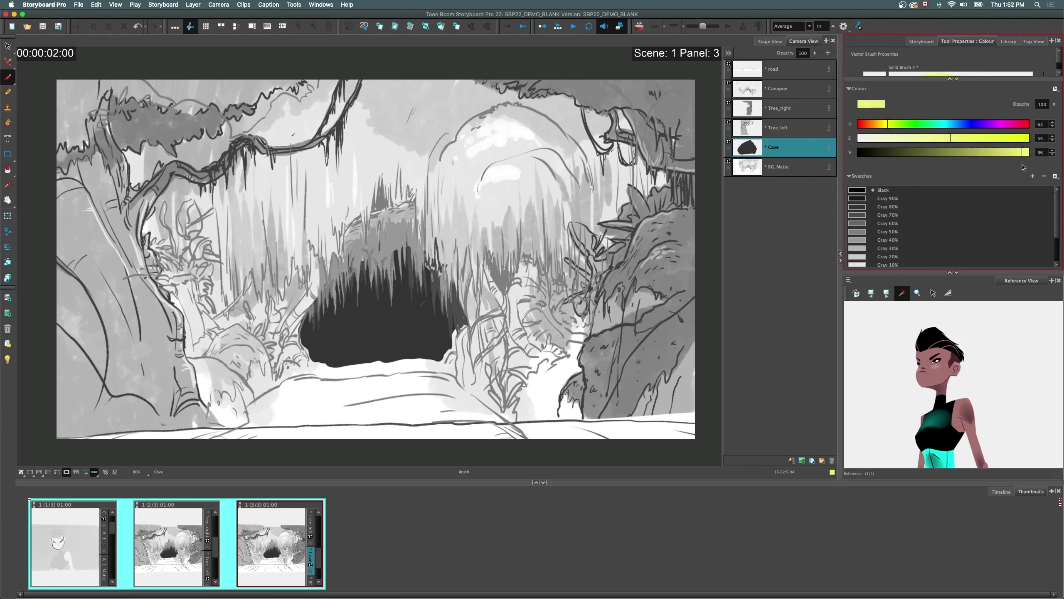
pyautogui.click(1032, 177)
# - Paint two slanted, menacing yellow-green eyes inside the dark cave opening on the Cave layer
pyautogui.moveTo(338, 317); pyautogui.dragTo(369, 326)
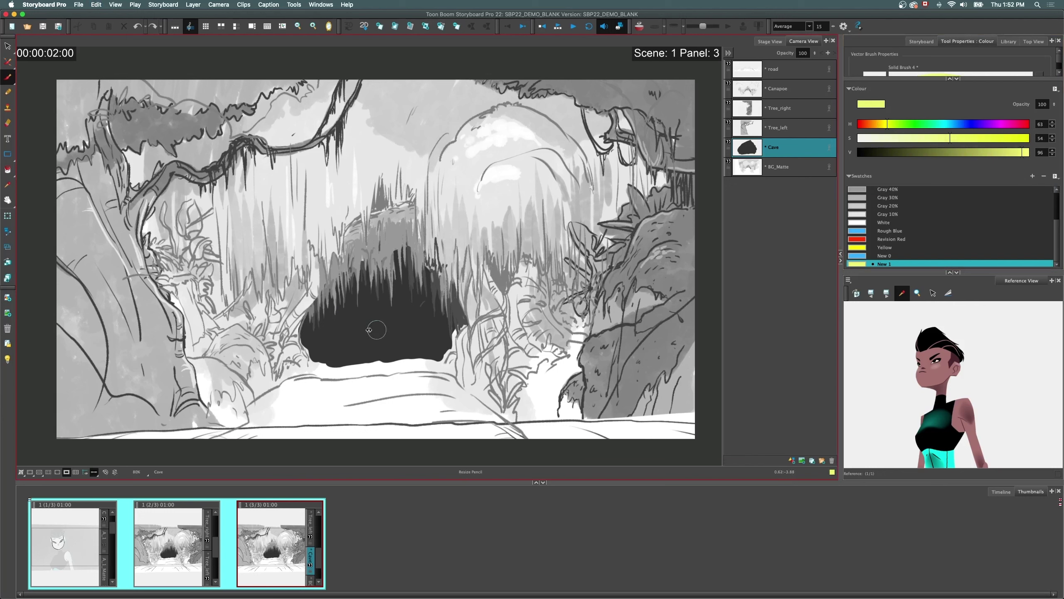
pyautogui.moveTo(380, 335)
pyautogui.mouseDown()
pyautogui.moveTo(346, 323)
pyautogui.moveTo(424, 317)
pyautogui.mouseUp()
pyautogui.scroll(-1, 175, 546)
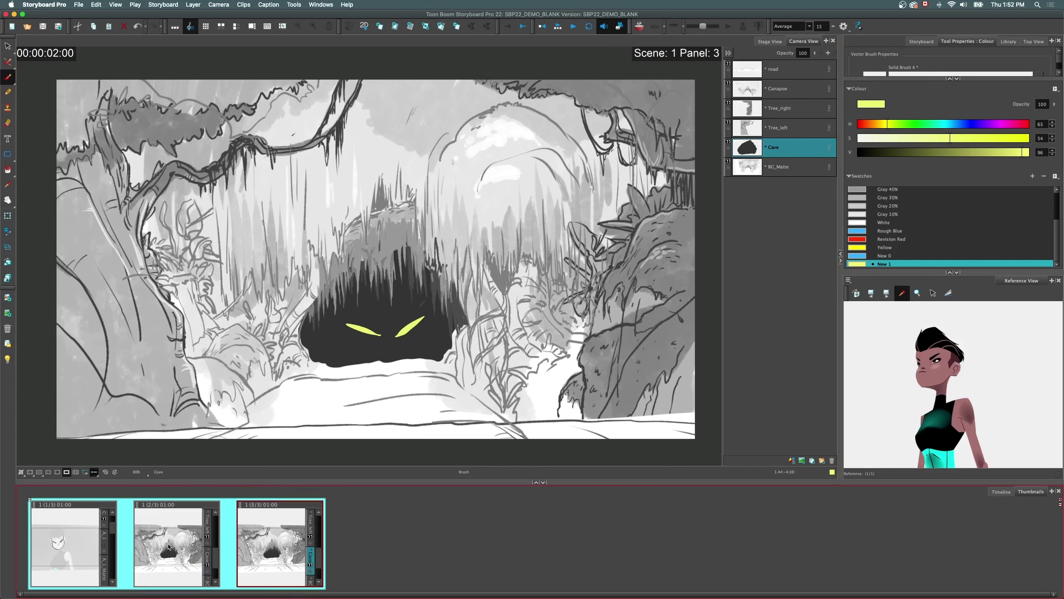
# - Add a layer above the road layer and paint a black over-the-shoulder head-and-shoulders silhouette in the scene's left foreground
pyautogui.click(763, 72)
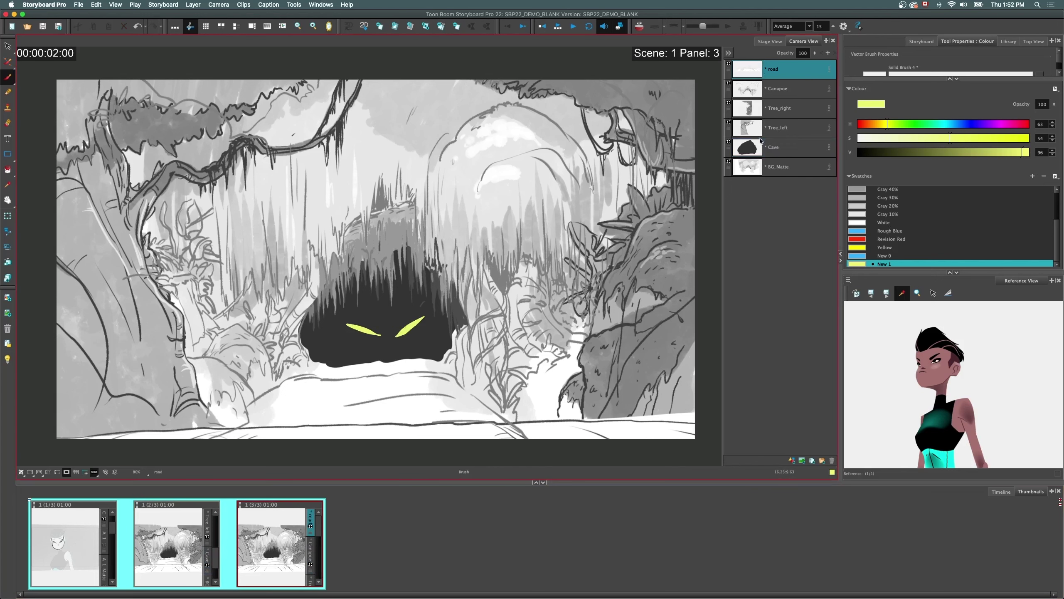
pyautogui.click(791, 460)
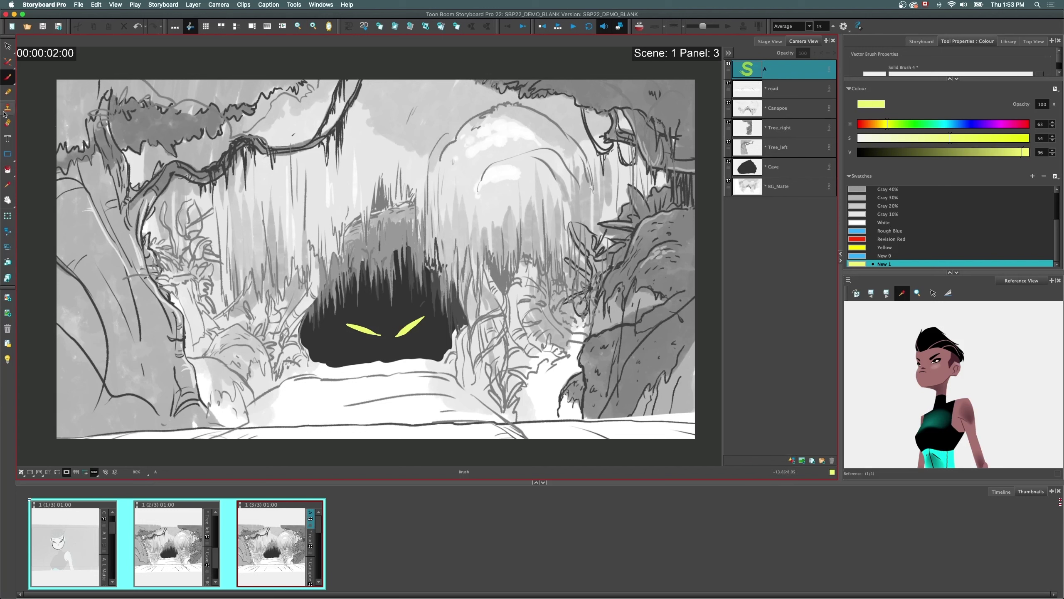
pyautogui.click(8, 79)
pyautogui.scroll(2, 963, 218)
pyautogui.click(901, 190)
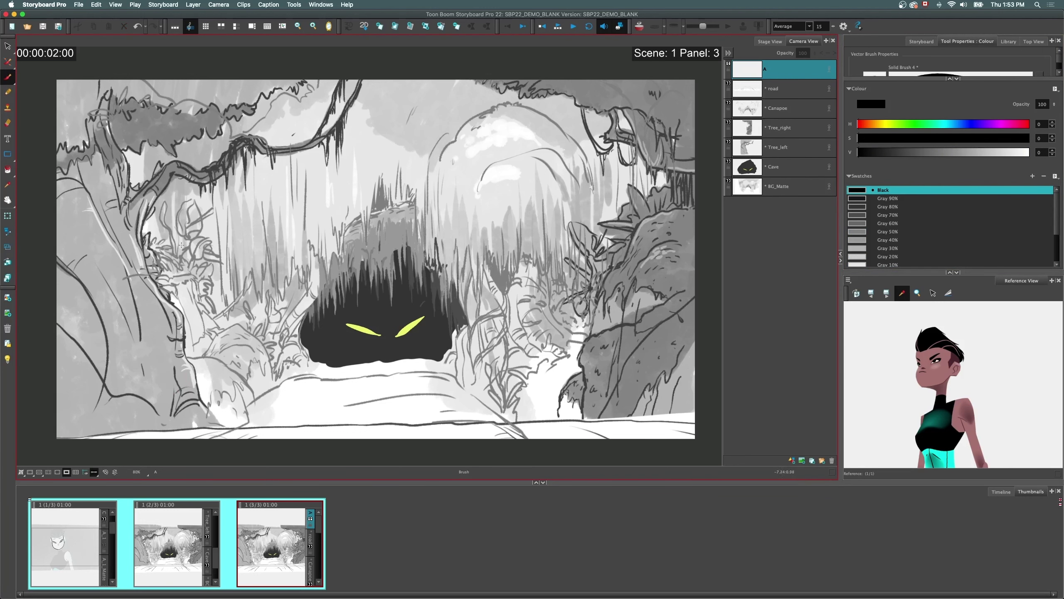
pyautogui.press('1')
pyautogui.moveTo(210, 177)
pyautogui.mouseDown()
pyautogui.moveTo(244, 197)
pyautogui.moveTo(201, 178)
pyautogui.moveTo(190, 249)
pyautogui.moveTo(211, 201)
pyautogui.moveTo(212, 308)
pyautogui.moveTo(267, 341)
pyautogui.moveTo(217, 342)
pyautogui.moveTo(223, 292)
pyautogui.moveTo(230, 300)
pyautogui.moveTo(140, 371)
pyautogui.moveTo(247, 350)
pyautogui.moveTo(233, 375)
pyautogui.moveTo(176, 390)
pyautogui.moveTo(289, 415)
pyautogui.moveTo(141, 367)
pyautogui.mouseUp()
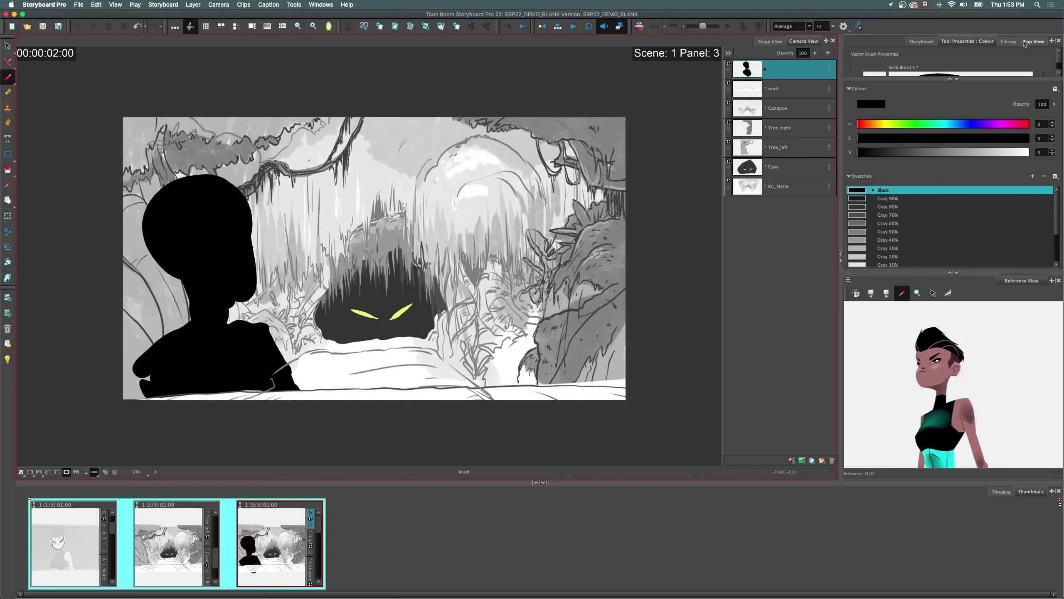
# - Move the silhouette layer closer to the camera in the Top View with the Maintain Size tool
pyautogui.click(1033, 41)
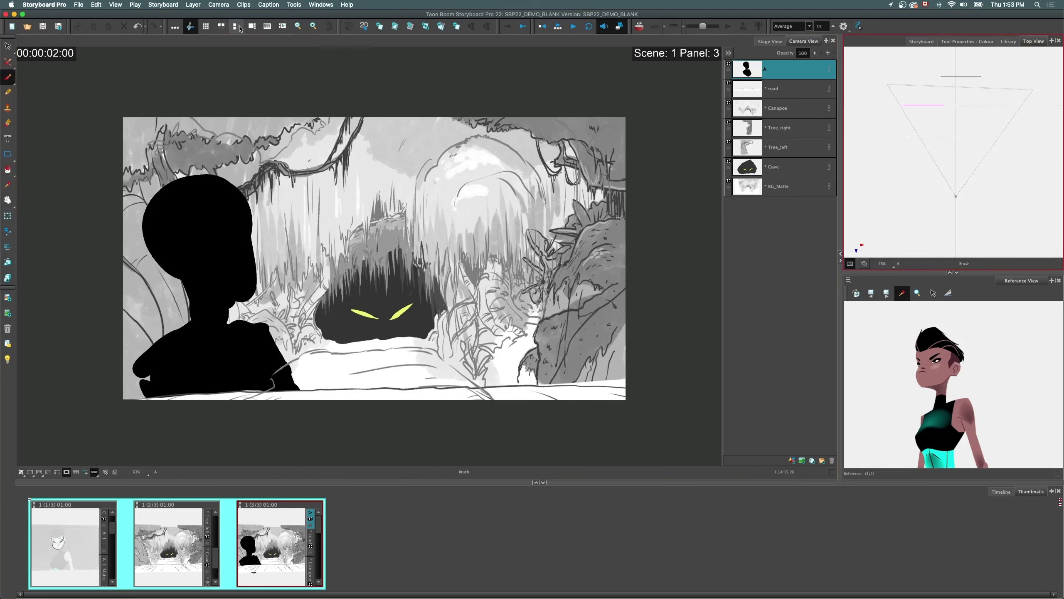
pyautogui.click(9, 261)
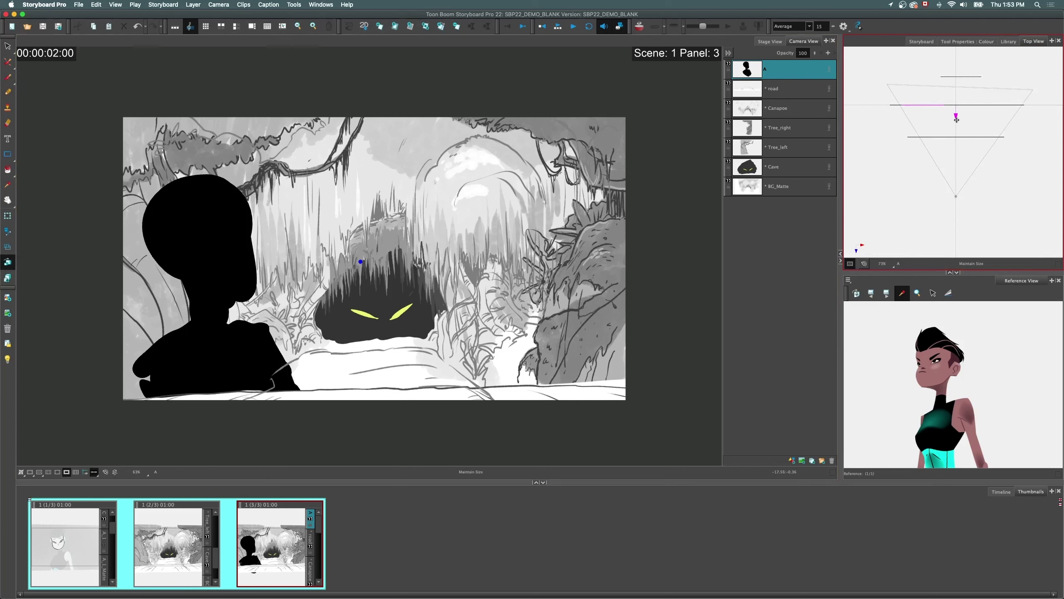
pyautogui.moveTo(956, 119); pyautogui.dragTo(945, 187)
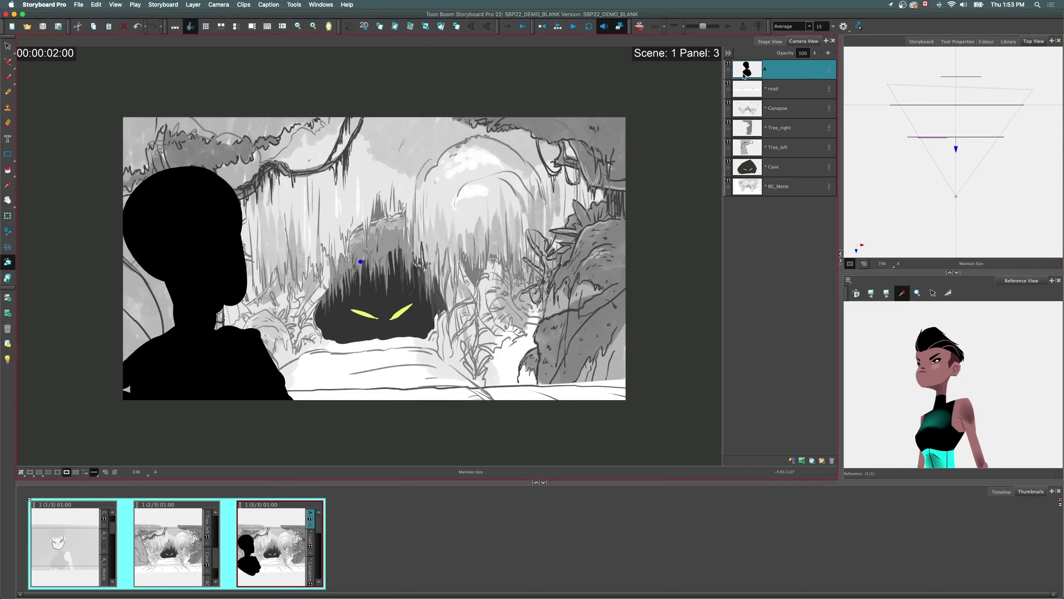
# - Dim the other layers with the light table and paint black hair onto the top of the silhouette's head
pyautogui.click(7, 77)
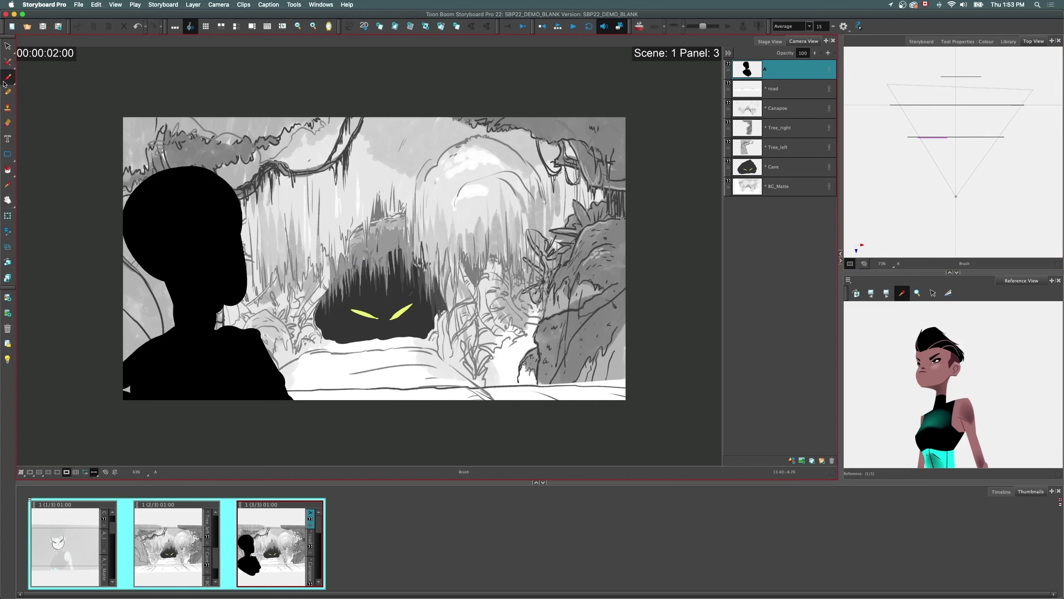
pyautogui.click(7, 358)
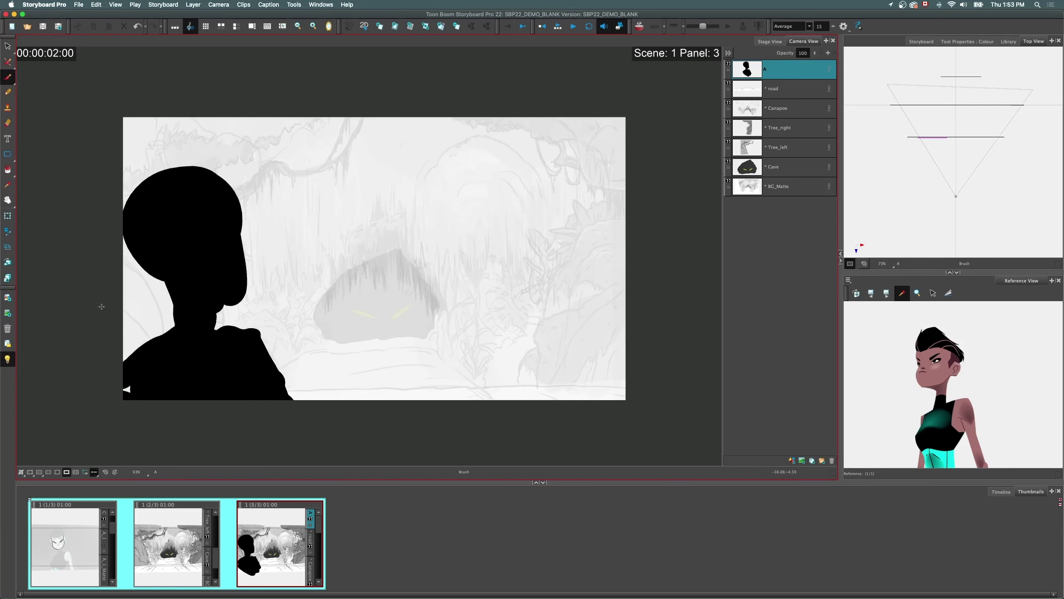
pyautogui.moveTo(748, 86)
pyautogui.mouseDown()
pyautogui.moveTo(749, 187)
pyautogui.moveTo(742, 77)
pyautogui.mouseUp()
pyautogui.moveTo(8, 77); pyautogui.dragTo(38, 86)
# - Set up the Stencil Brush with the yellow-green New 1 swatch at 56% opacity
pyautogui.click(967, 41)
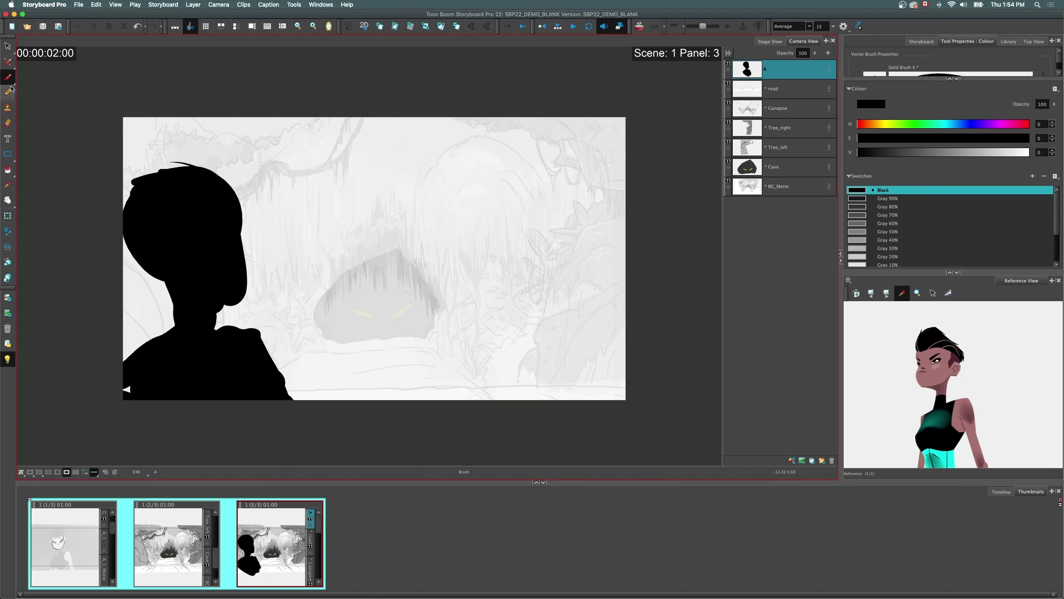
pyautogui.moveTo(8, 78); pyautogui.dragTo(40, 82)
pyautogui.scroll(-3, 1005, 211)
pyautogui.click(884, 264)
pyautogui.moveTo(1054, 104); pyautogui.dragTo(1053, 167)
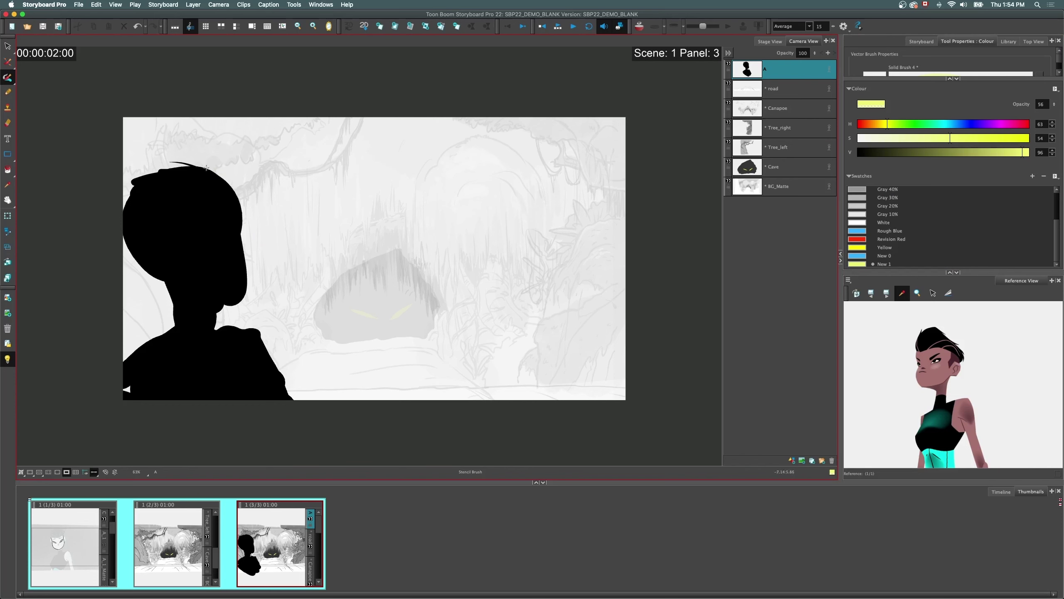
# - Try painting a yellow-green rim light along the silhouette's head, neck and shoulder edges, and turn off the light table
pyautogui.moveTo(217, 172)
pyautogui.mouseDown()
pyautogui.moveTo(236, 190)
pyautogui.moveTo(247, 281)
pyautogui.moveTo(294, 408)
pyautogui.mouseUp()
pyautogui.click(7, 359)
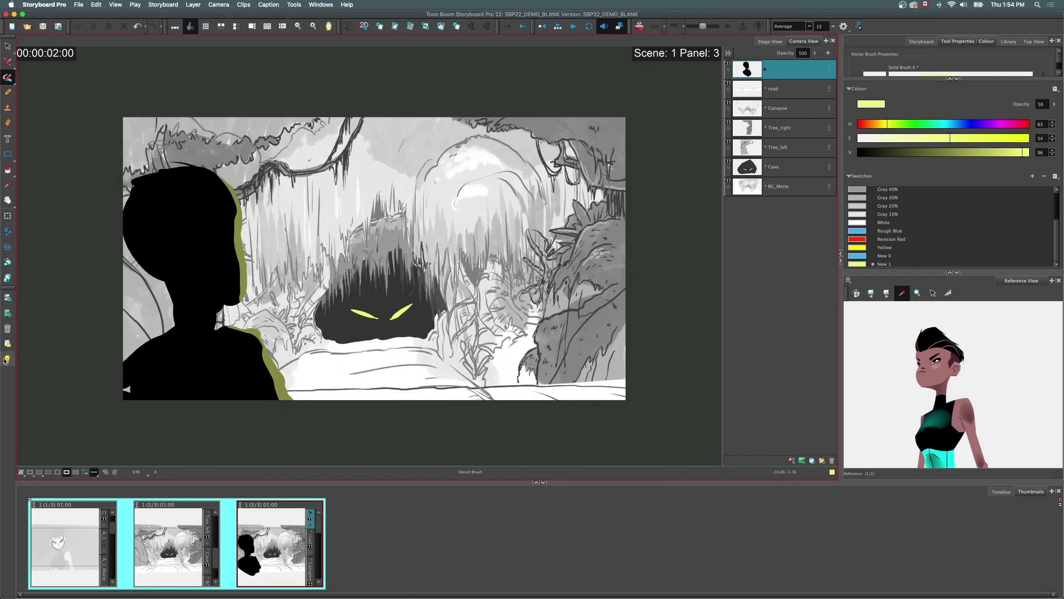
pyautogui.moveTo(173, 166); pyautogui.dragTo(231, 181)
pyautogui.moveTo(248, 328)
pyautogui.mouseDown()
pyautogui.moveTo(219, 328)
pyautogui.moveTo(234, 303)
pyautogui.mouseUp()
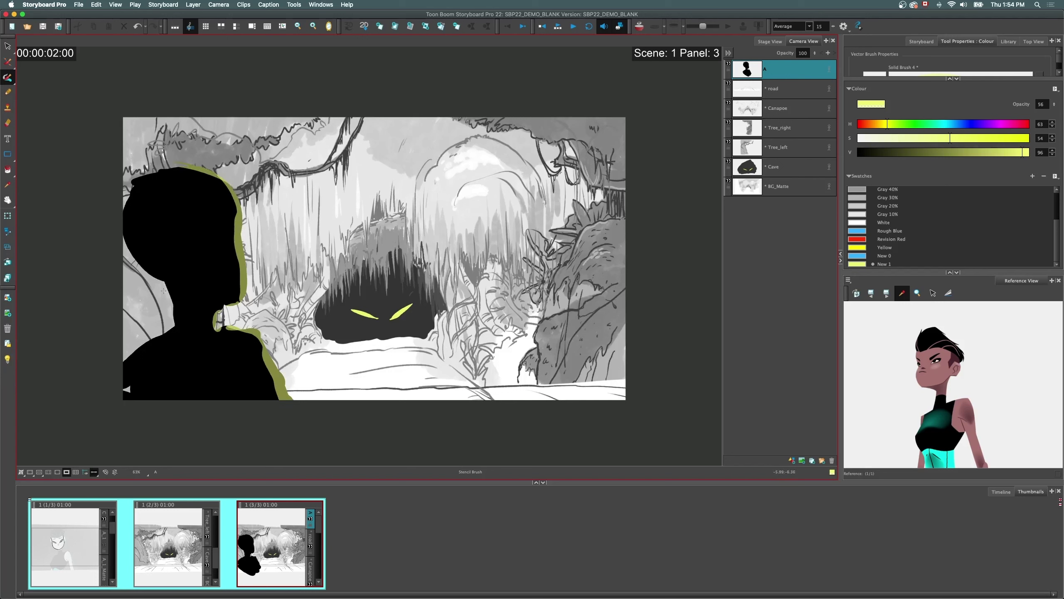
pyautogui.moveTo(415, 280); pyautogui.dragTo(318, 276)
# - Undo the rim-light strokes on the silhouette
pyautogui.press('super+z')
pyautogui.press('super+z')
pyautogui.press('super+z')
pyautogui.press('super+z')
pyautogui.press('super+z')
pyautogui.press('super+z')
pyautogui.press('super+z')
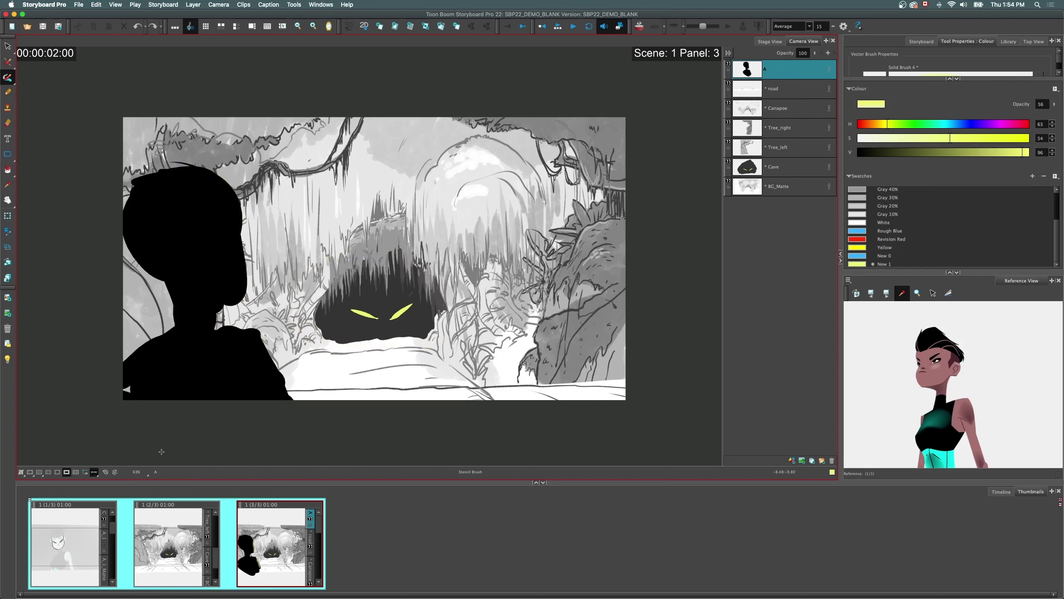
# - Group all the background layers from road down to BG_Matte and collapse the group
pyautogui.click(776, 90)
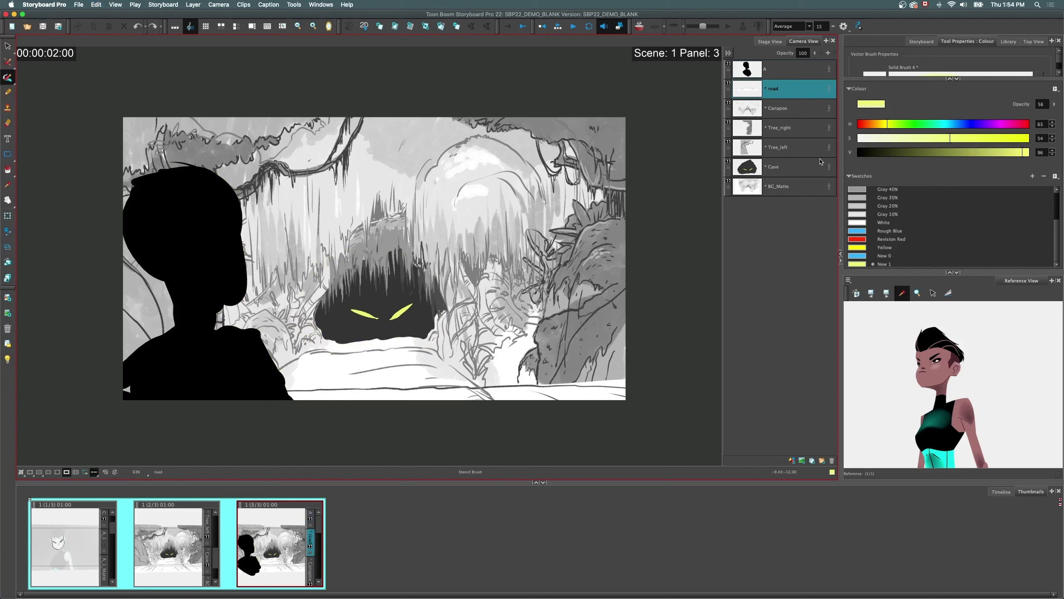
pyautogui.keyDown('shift'); pyautogui.click(773, 189); pyautogui.keyUp('shift')
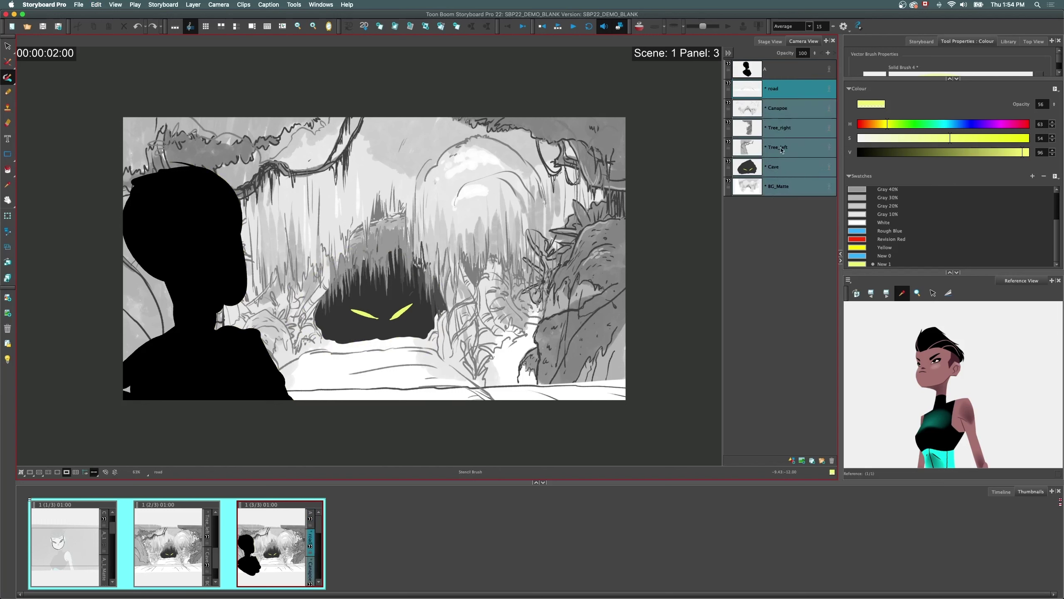
pyautogui.rightClick(783, 177)
pyautogui.click(795, 295)
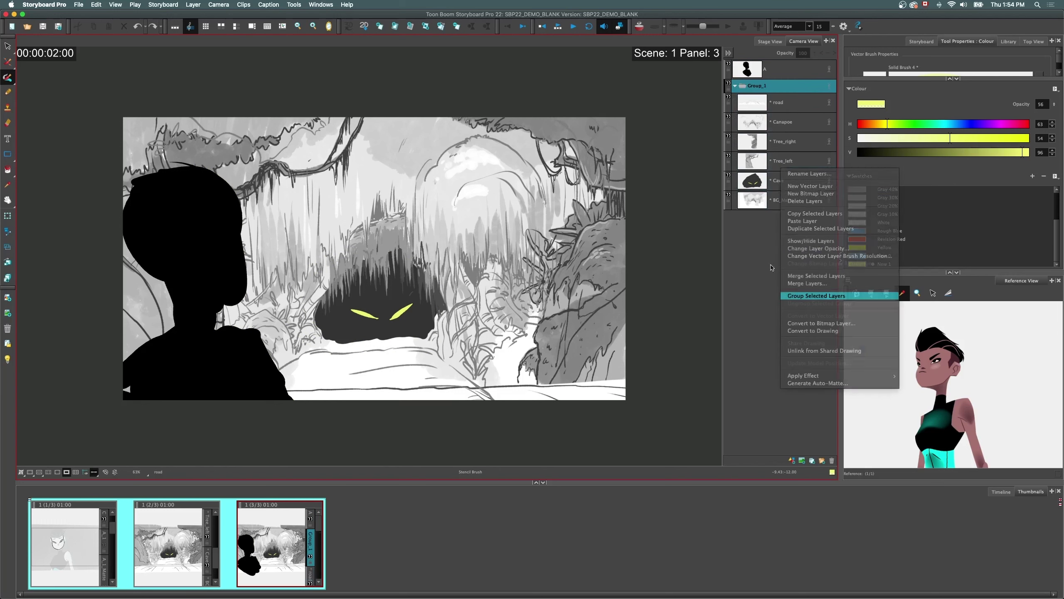
pyautogui.click(735, 86)
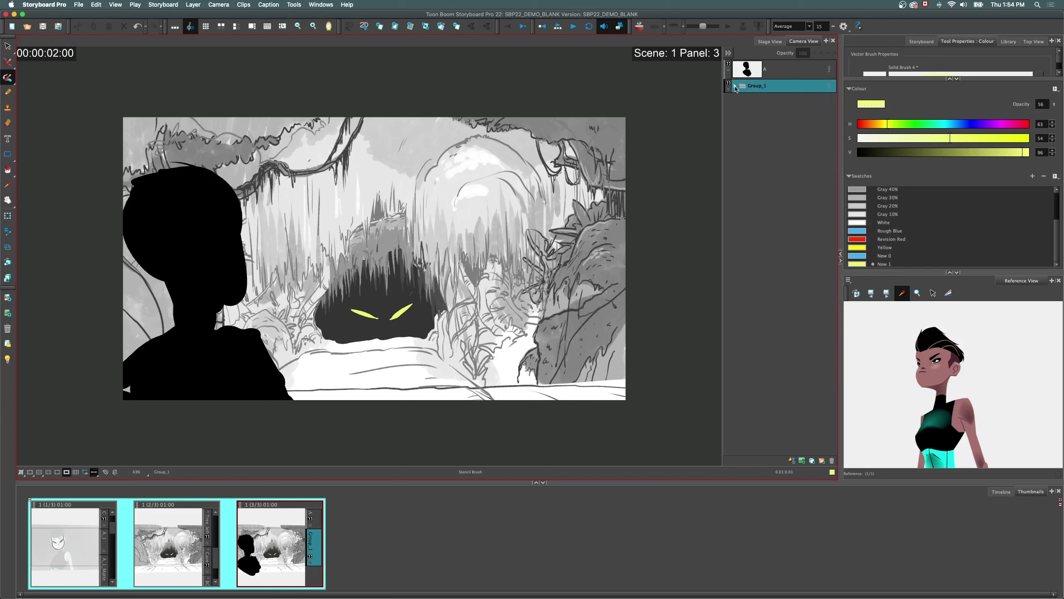
# - Rename the background layer group as BG, and undo both the renaming and the grouping
pyautogui.doubleClick(756, 86)
pyautogui.write('B')
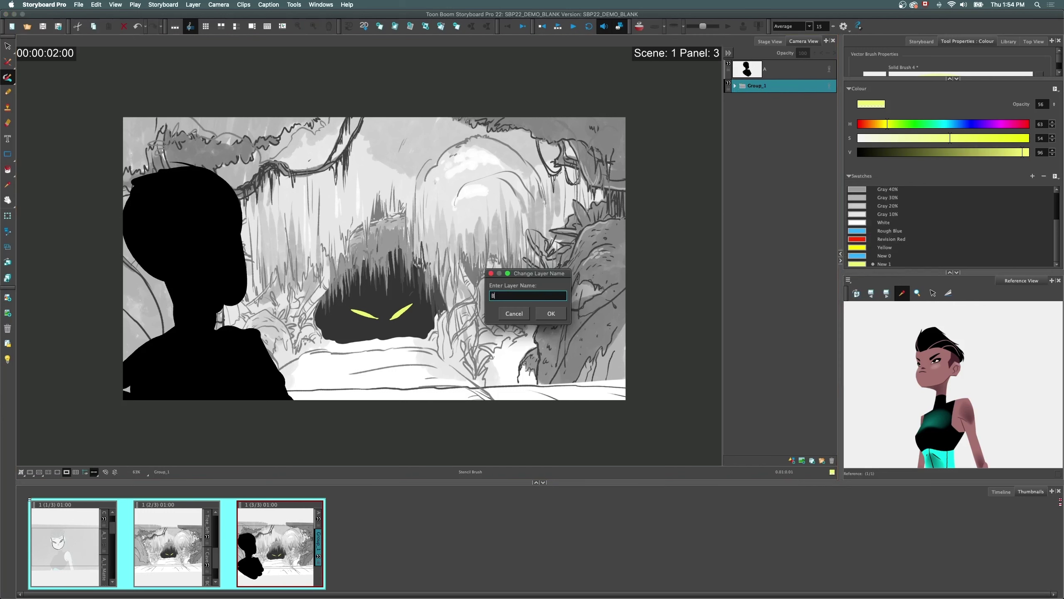
pyautogui.write('G')
pyautogui.press('Return')
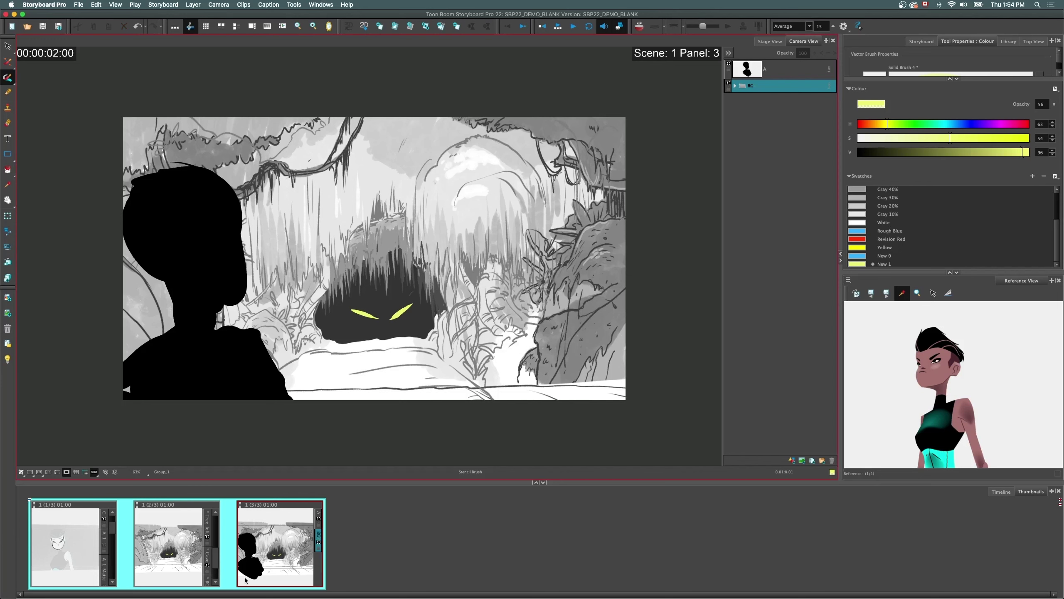
pyautogui.press('super+z')
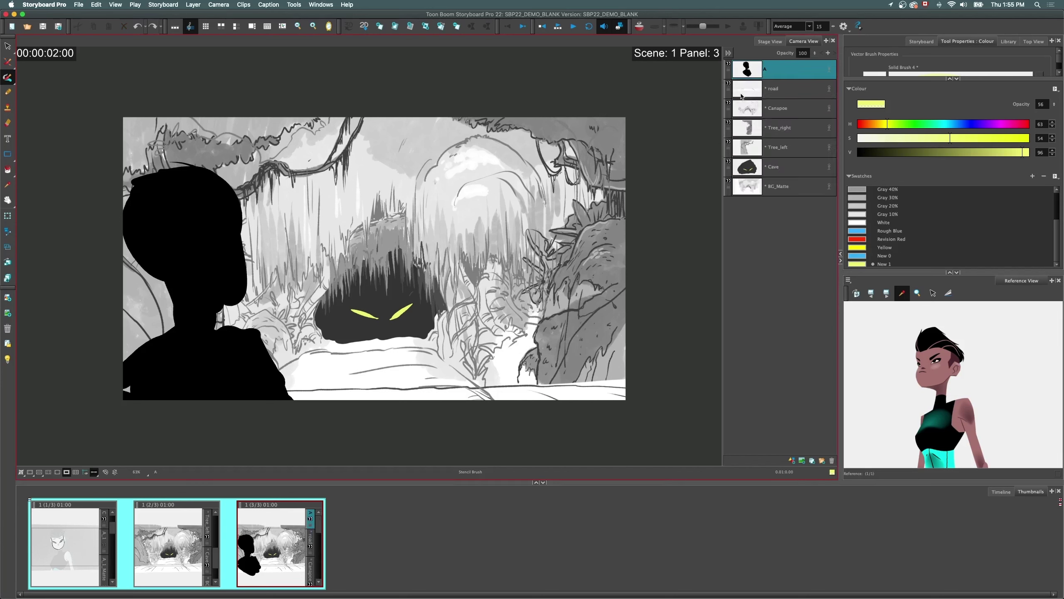
# - Compare the shared Cave drawing between panels 2 and 3
pyautogui.click(166, 547)
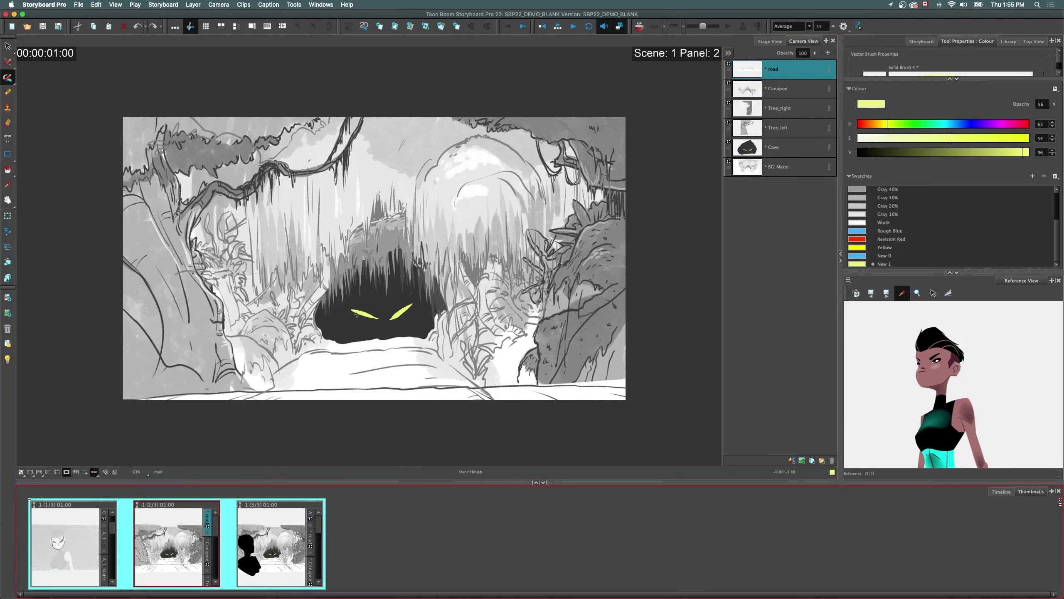
pyautogui.click(745, 152)
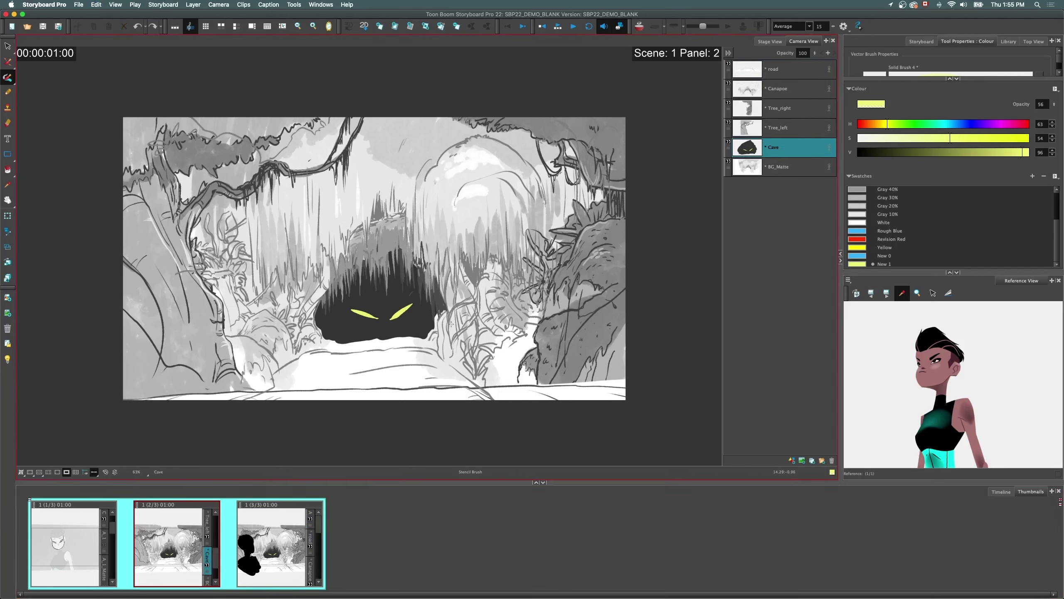
pyautogui.click(244, 549)
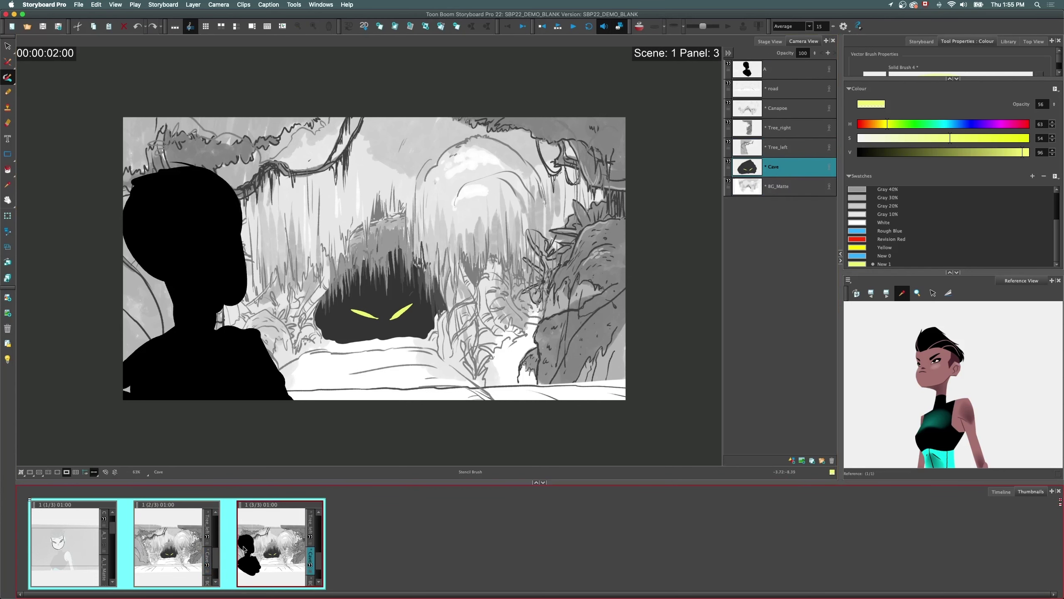
pyautogui.click(761, 66)
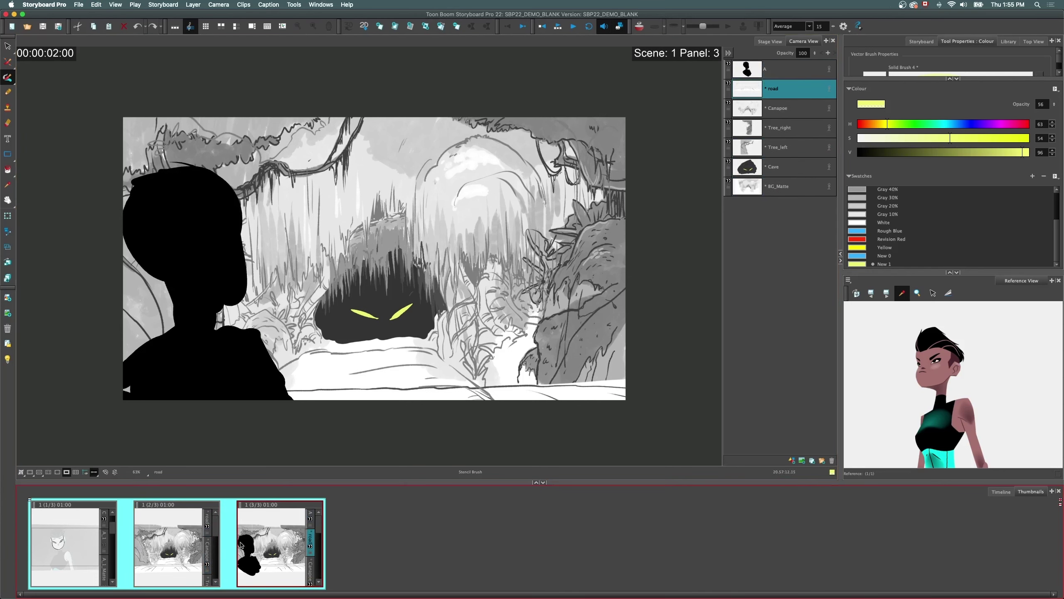
# - Duplicate panel 3 and select the Cave layer in the new panel 4
pyautogui.click(310, 541)
pyautogui.click(426, 27)
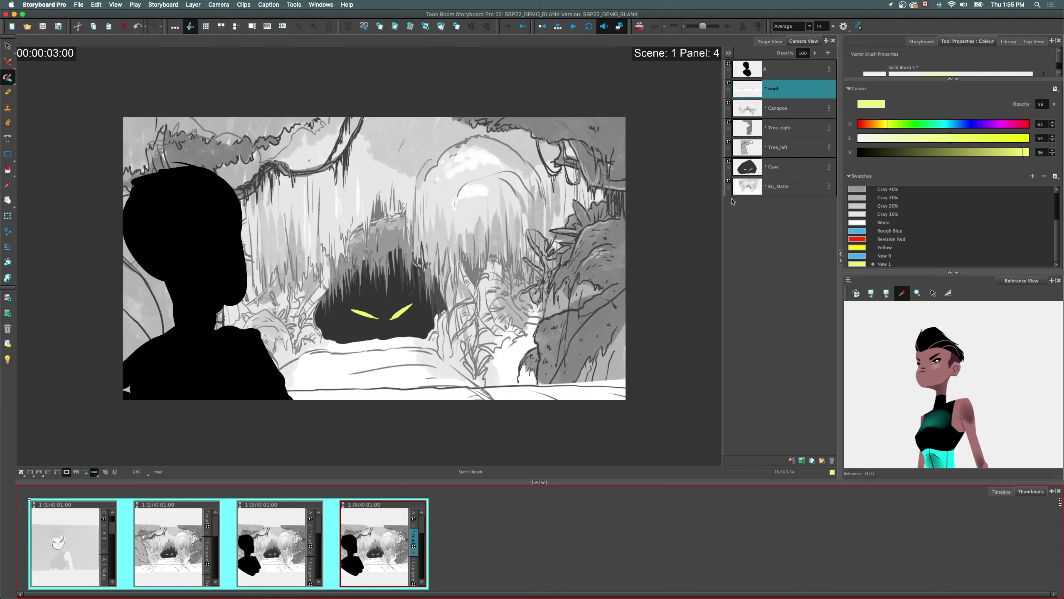
pyautogui.click(749, 165)
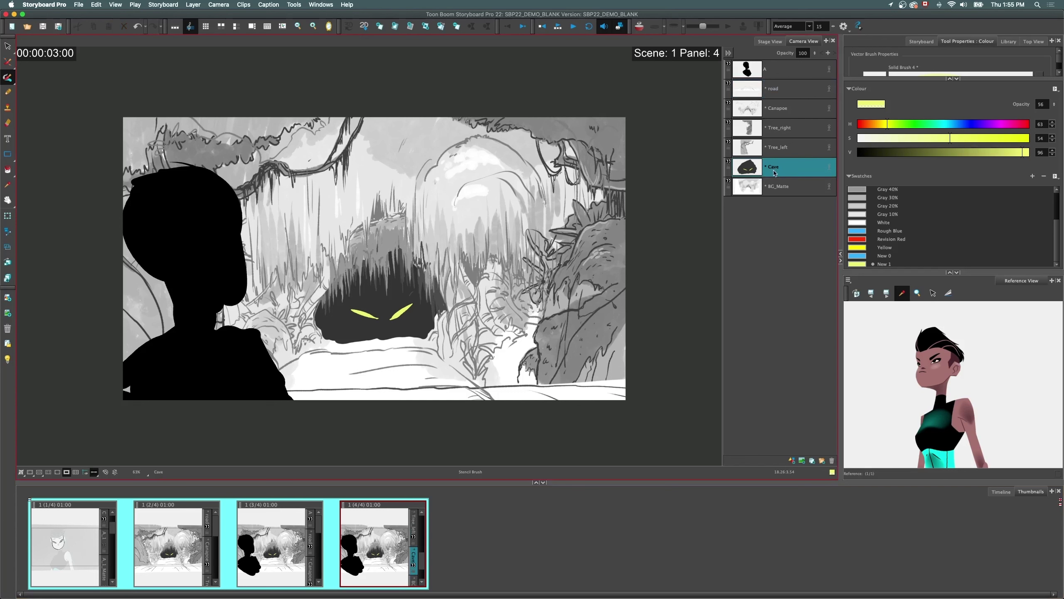
# - Unlink the Cave layer in panel 4 from its shared drawing and delete both yellow eyes from the cave
pyautogui.rightClick(773, 172)
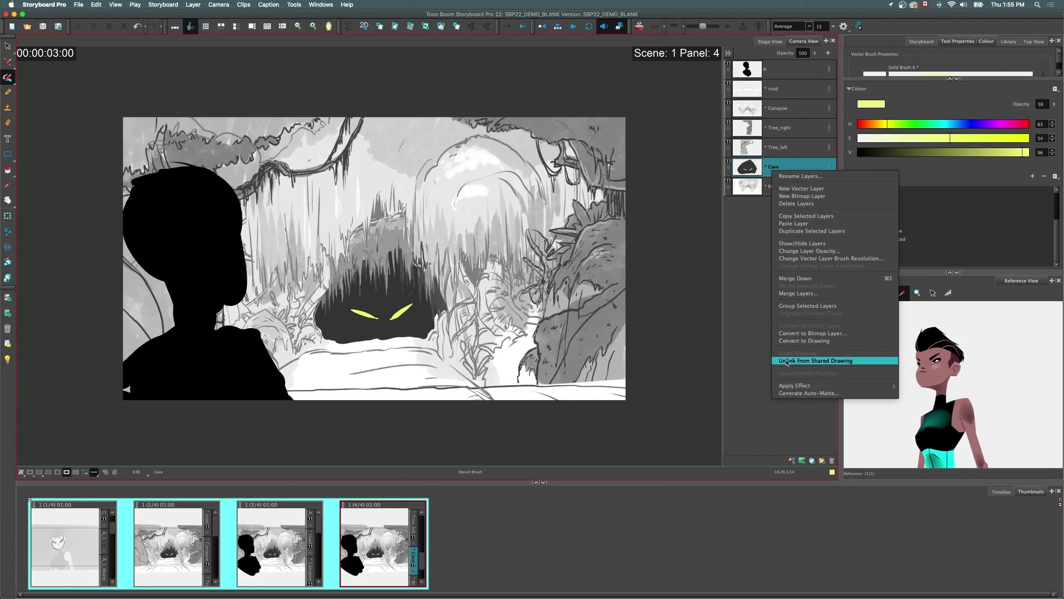
pyautogui.click(806, 361)
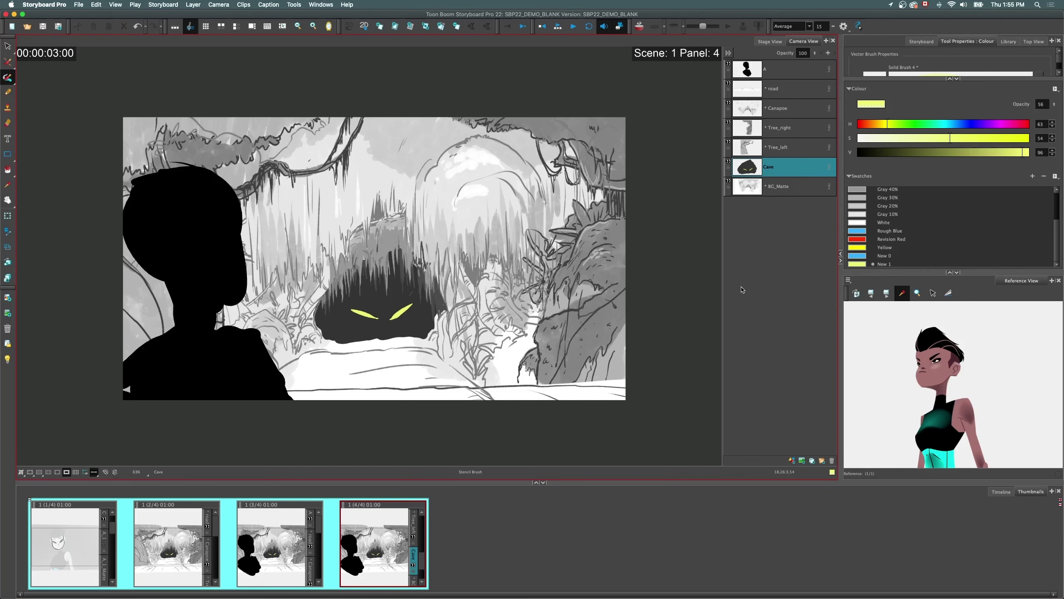
pyautogui.click(7, 45)
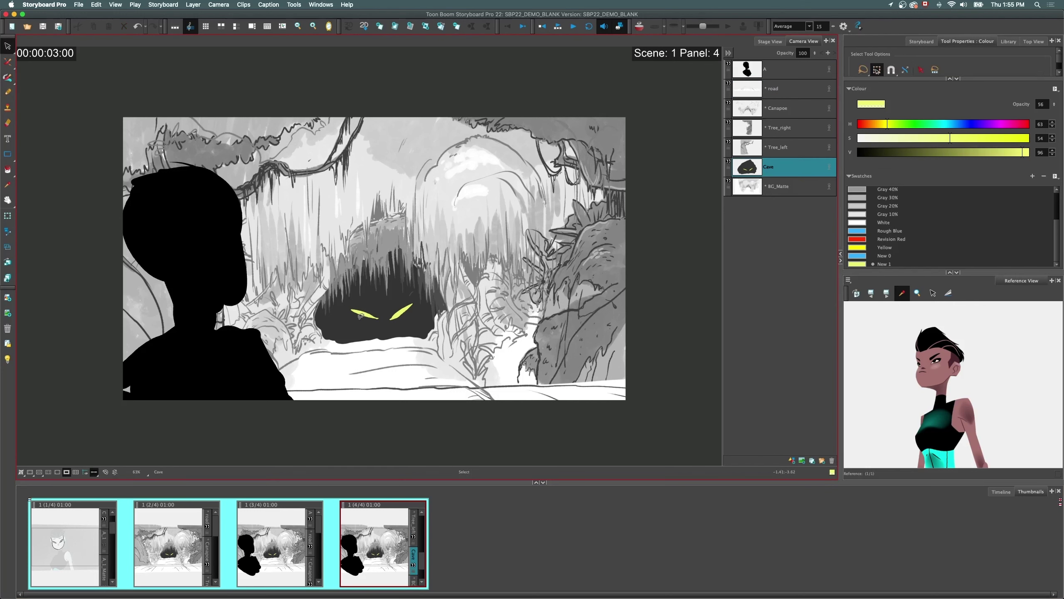
pyautogui.click(359, 319)
pyautogui.press('Delete')
pyautogui.click(401, 311)
pyautogui.press('Delete')
pyautogui.click(280, 541)
pyautogui.click(167, 545)
pyautogui.click(371, 541)
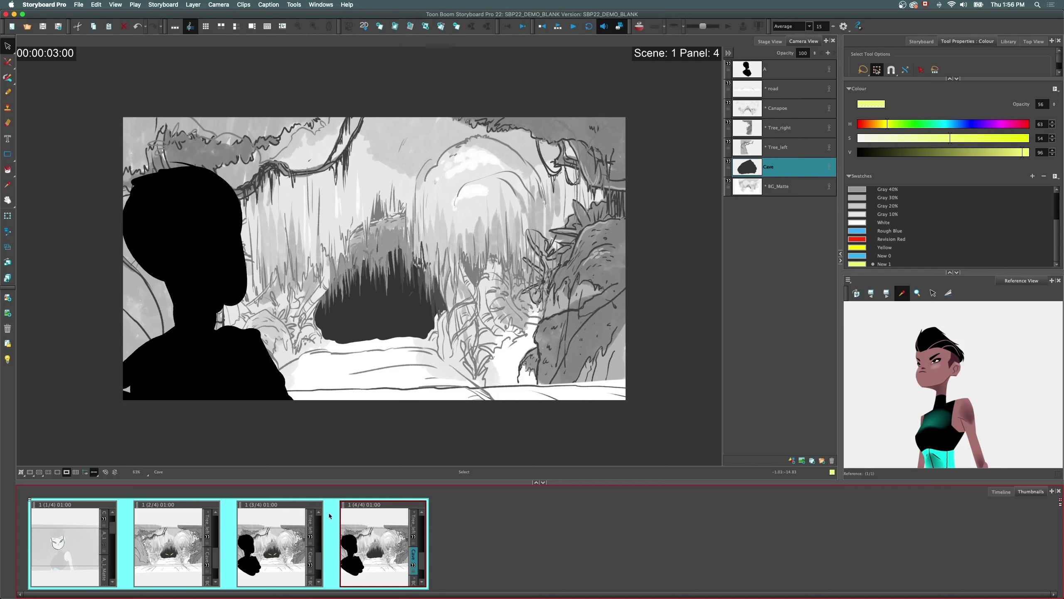
# - Smart-add a new panel after panel 4, duplicating the content of all layers from road down to BG_Matte
pyautogui.click(424, 27)
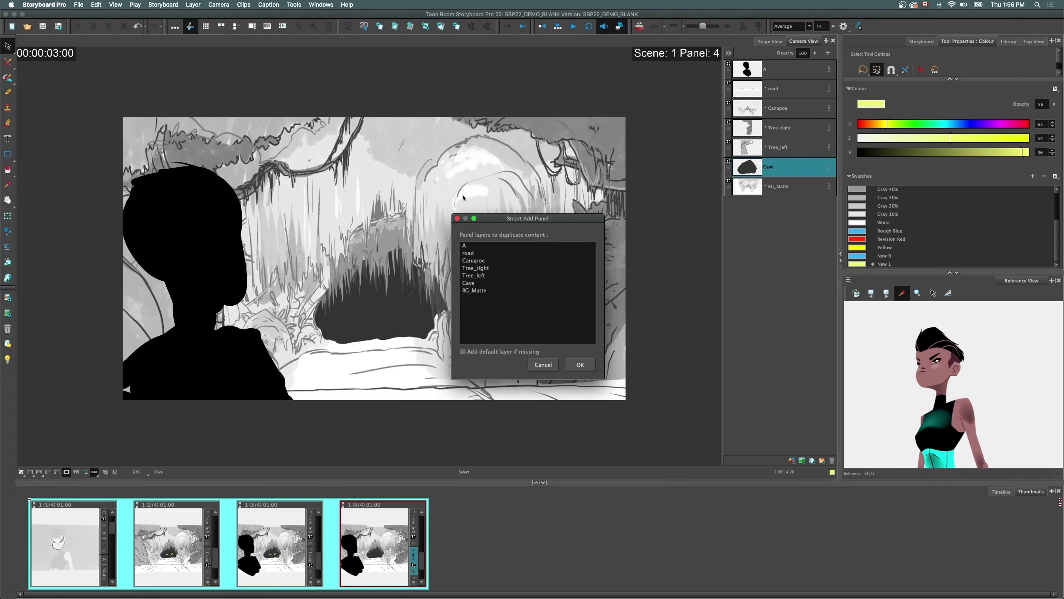
pyautogui.click(474, 290)
pyautogui.keyDown('shift'); pyautogui.click(468, 253); pyautogui.keyUp('shift')
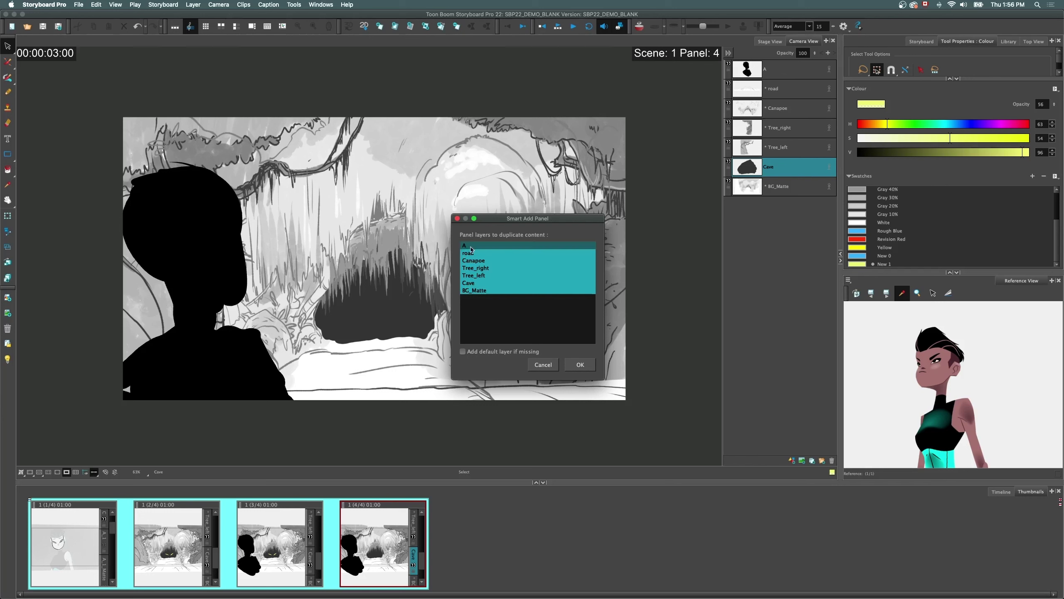
pyautogui.click(580, 364)
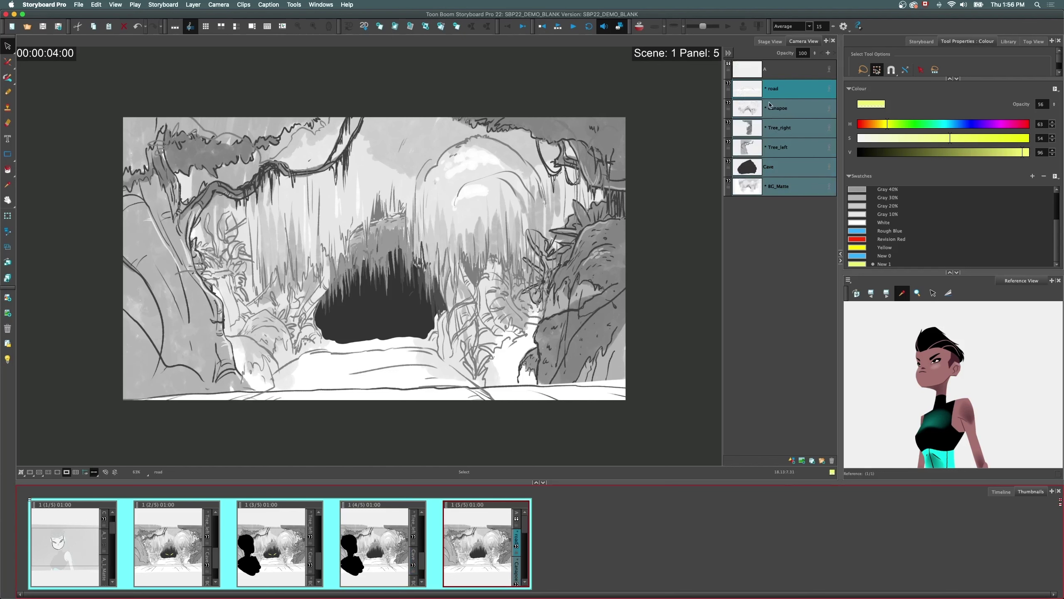
pyautogui.press('super+z')
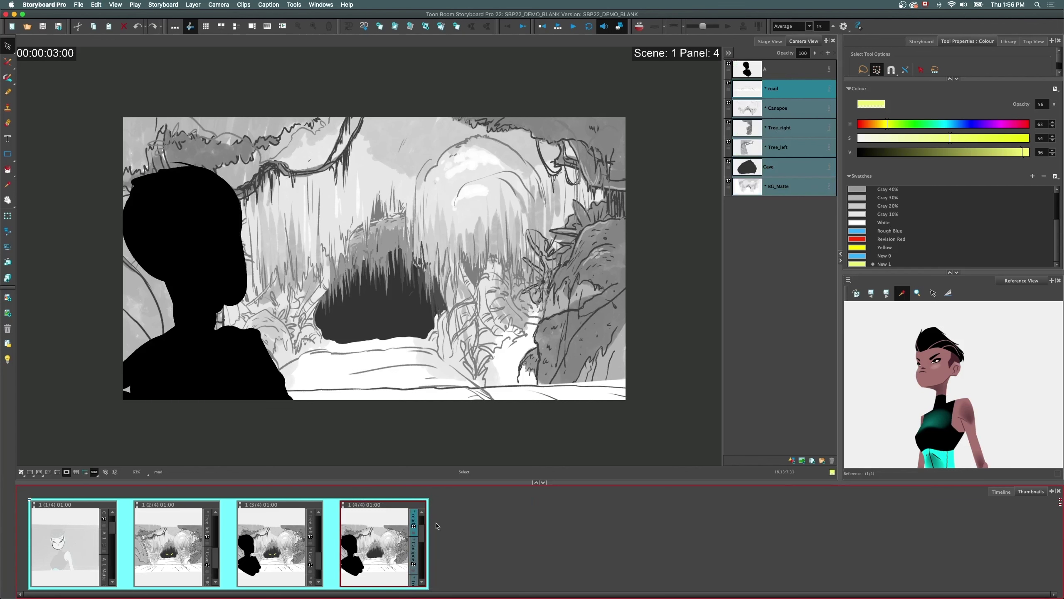
pyautogui.hotkey('alt', 'p')
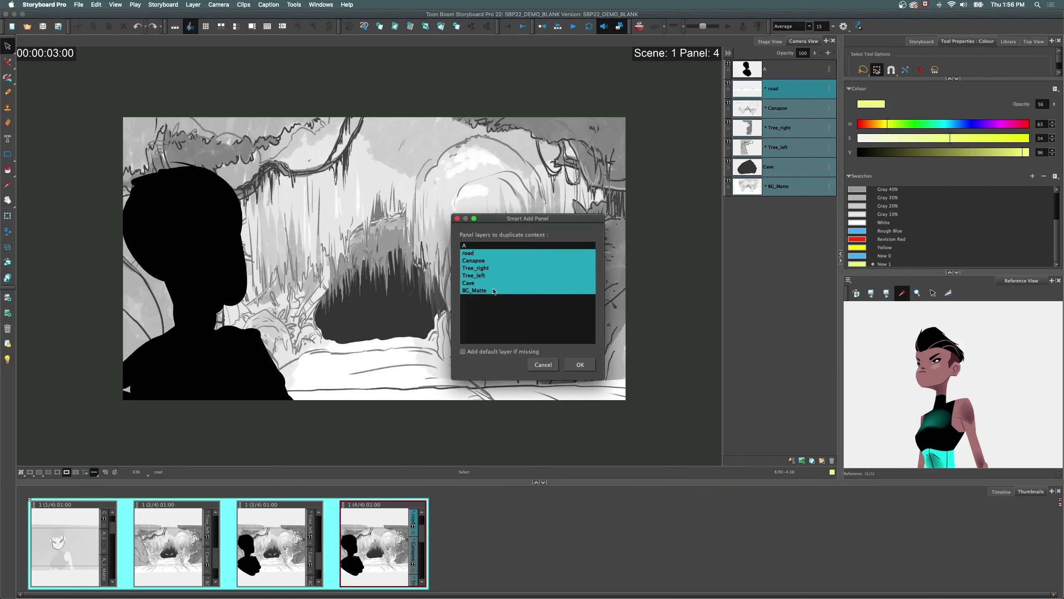
pyautogui.click(573, 365)
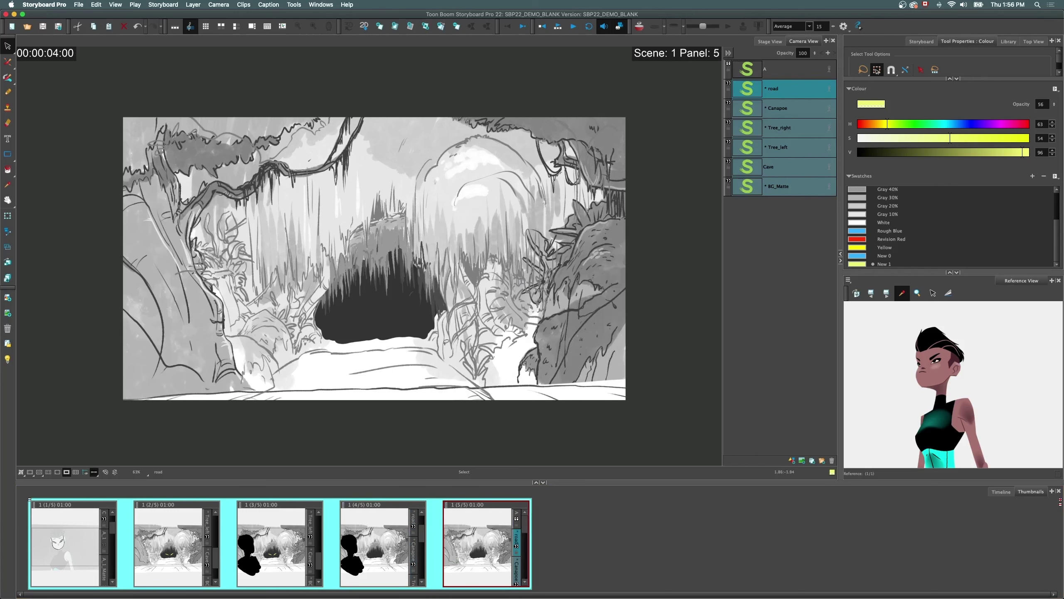
# - Set up the Brush with the Black swatch on layer A of panel 5 and turn on the onion skin
pyautogui.click(764, 70)
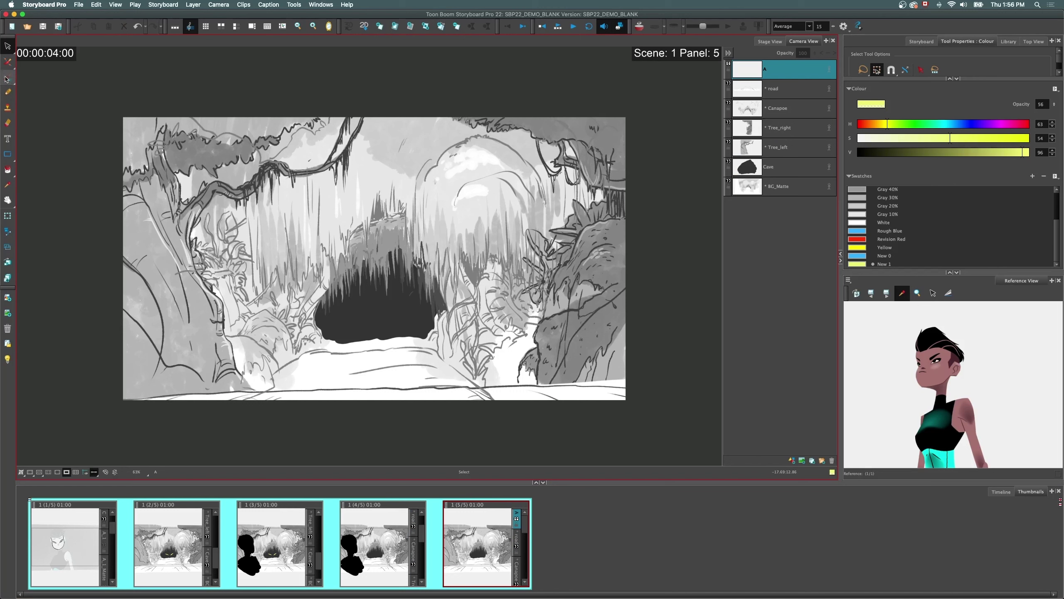
pyautogui.moveTo(7, 78); pyautogui.dragTo(25, 78)
pyautogui.click(26, 78)
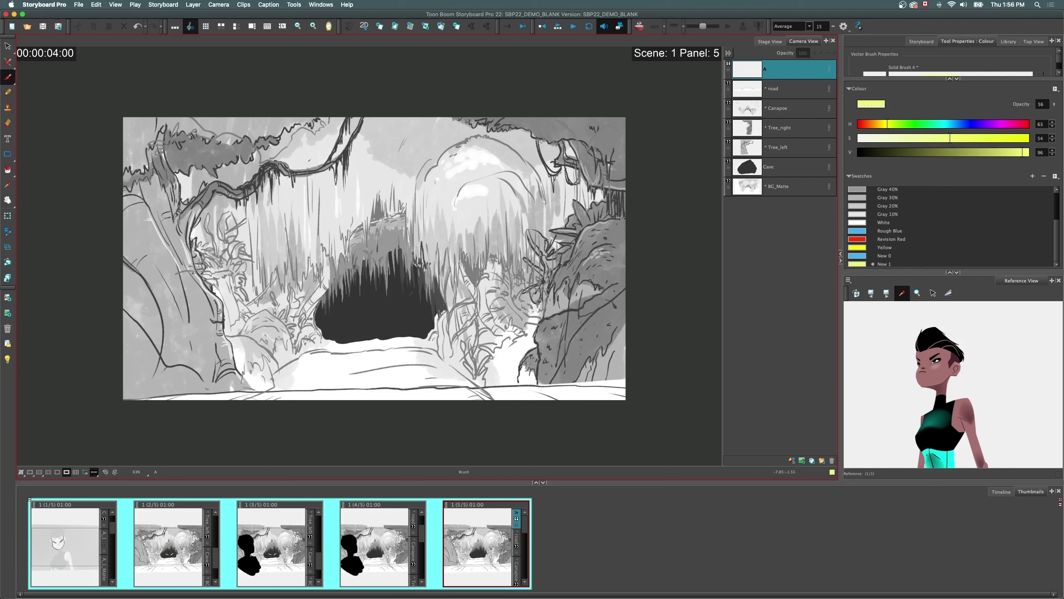
pyautogui.click(266, 553)
pyautogui.click(354, 564)
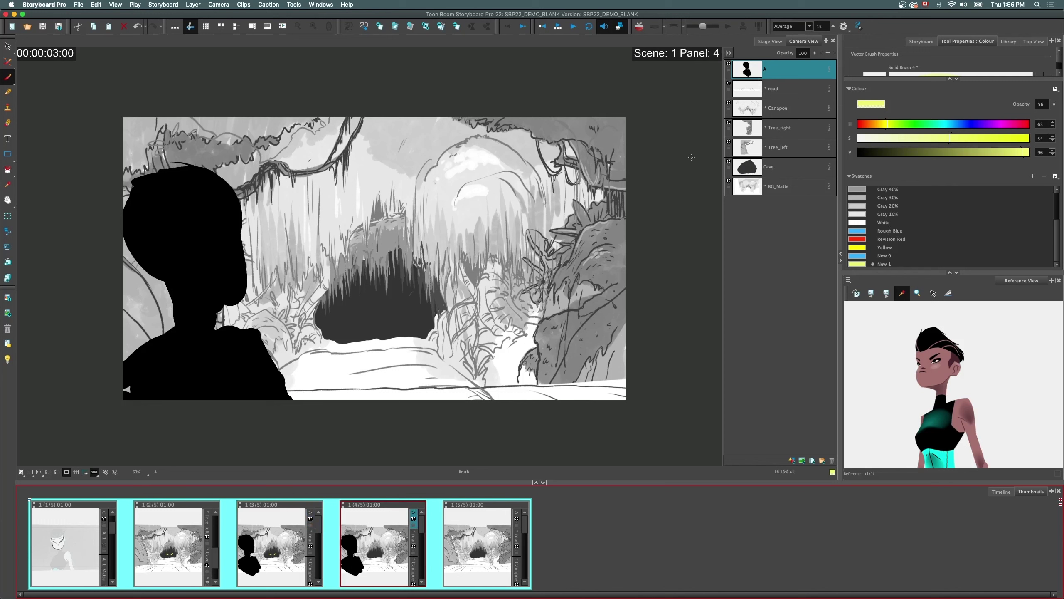
pyautogui.click(459, 542)
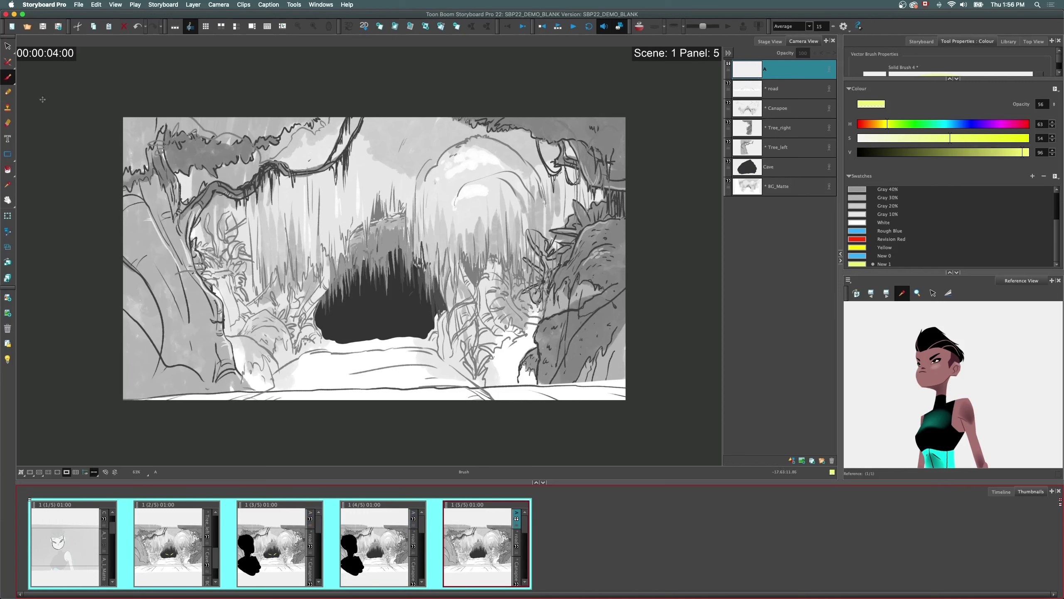
pyautogui.moveTo(1056, 241); pyautogui.dragTo(1053, 169)
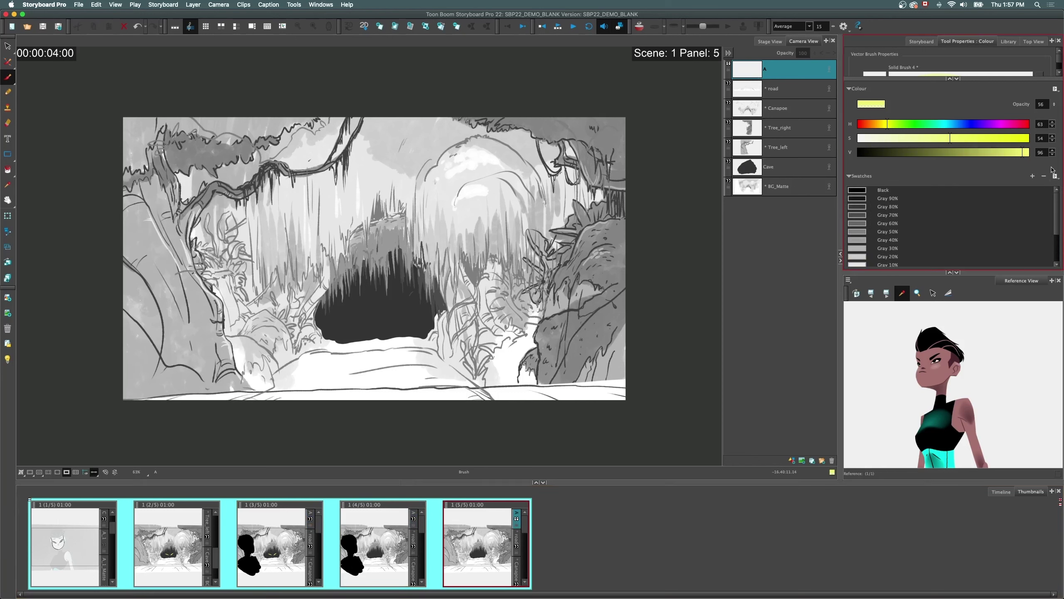
pyautogui.click(864, 194)
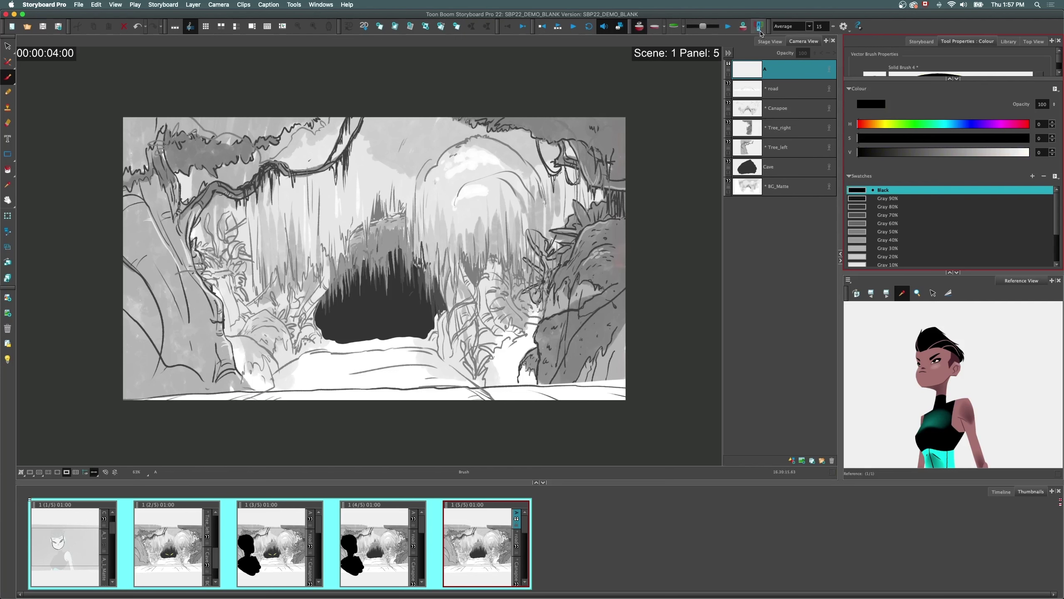
pyautogui.click(758, 27)
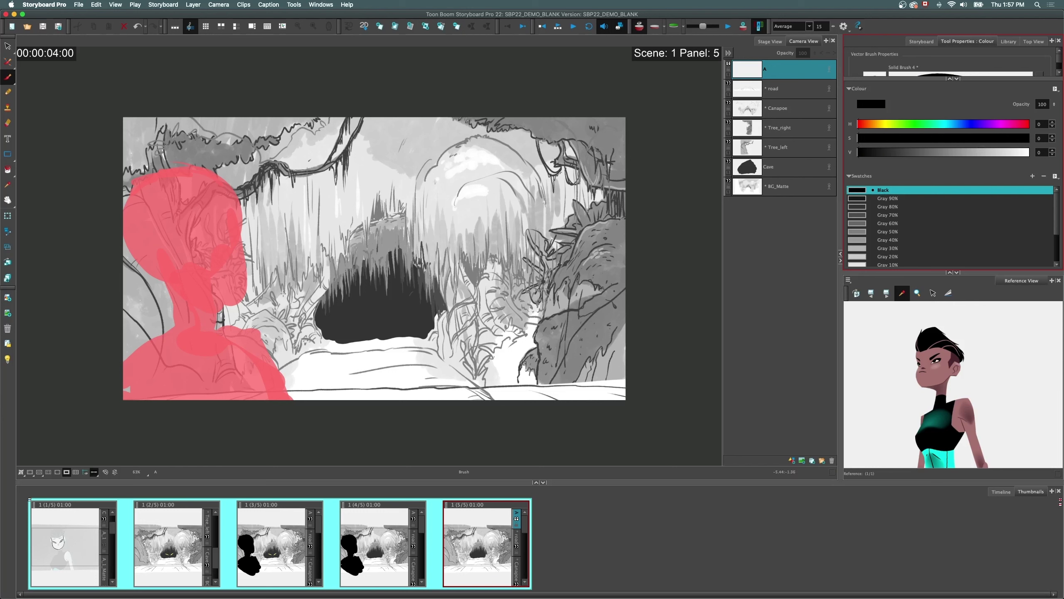
# - Try drawing a black character silhouette beside the onion-skinned figure in panel 5, and undo the brush strokes
pyautogui.moveTo(293, 209)
pyautogui.mouseDown()
pyautogui.moveTo(304, 262)
pyautogui.moveTo(288, 240)
pyautogui.moveTo(307, 260)
pyautogui.moveTo(257, 252)
pyautogui.moveTo(286, 237)
pyautogui.moveTo(281, 229)
pyautogui.moveTo(279, 280)
pyautogui.moveTo(297, 307)
pyautogui.moveTo(284, 292)
pyautogui.moveTo(276, 321)
pyautogui.moveTo(319, 352)
pyautogui.moveTo(279, 335)
pyautogui.moveTo(291, 392)
pyautogui.moveTo(309, 396)
pyautogui.moveTo(272, 330)
pyautogui.moveTo(266, 370)
pyautogui.moveTo(285, 397)
pyautogui.moveTo(324, 371)
pyautogui.moveTo(310, 289)
pyautogui.moveTo(327, 336)
pyautogui.moveTo(309, 328)
pyautogui.moveTo(311, 274)
pyautogui.moveTo(321, 302)
pyautogui.moveTo(283, 334)
pyautogui.mouseUp()
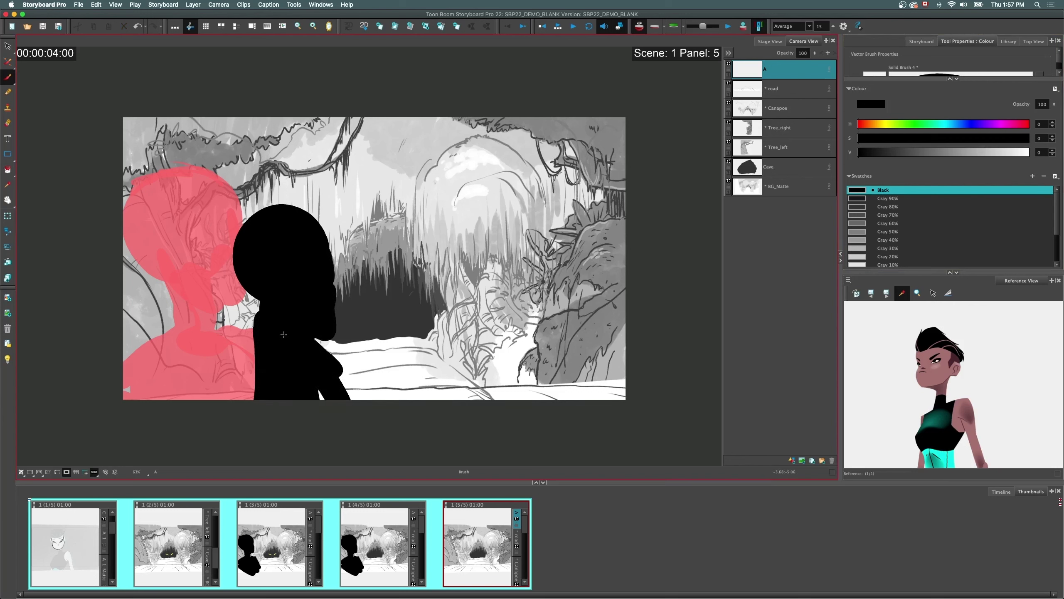
pyautogui.press('super+z')
pyautogui.press('super+z')
pyautogui.press('super+z')
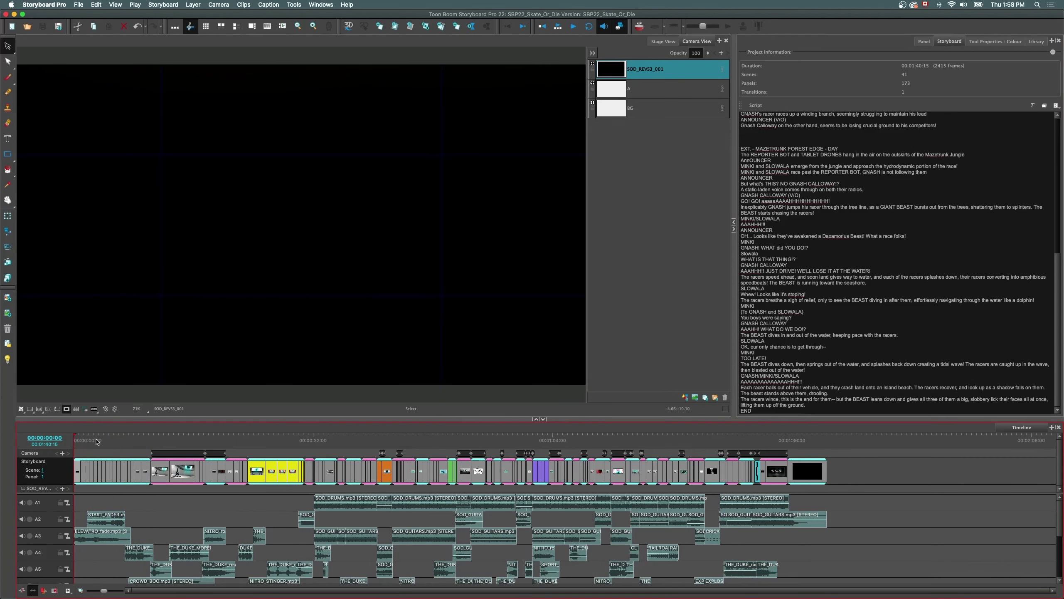
# - In the SBP22_Skate_Or_Die project, scrub to scene 31, panel 4, and show its thumbnails with captions in the vertical workspace
pyautogui.moveTo(97, 440); pyautogui.dragTo(639, 473)
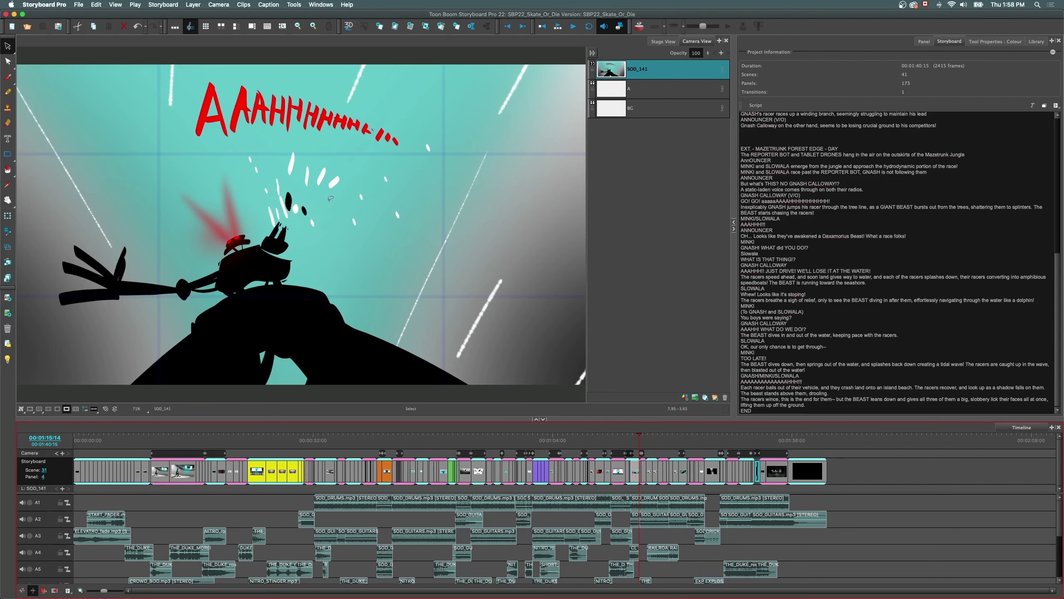
pyautogui.click(235, 26)
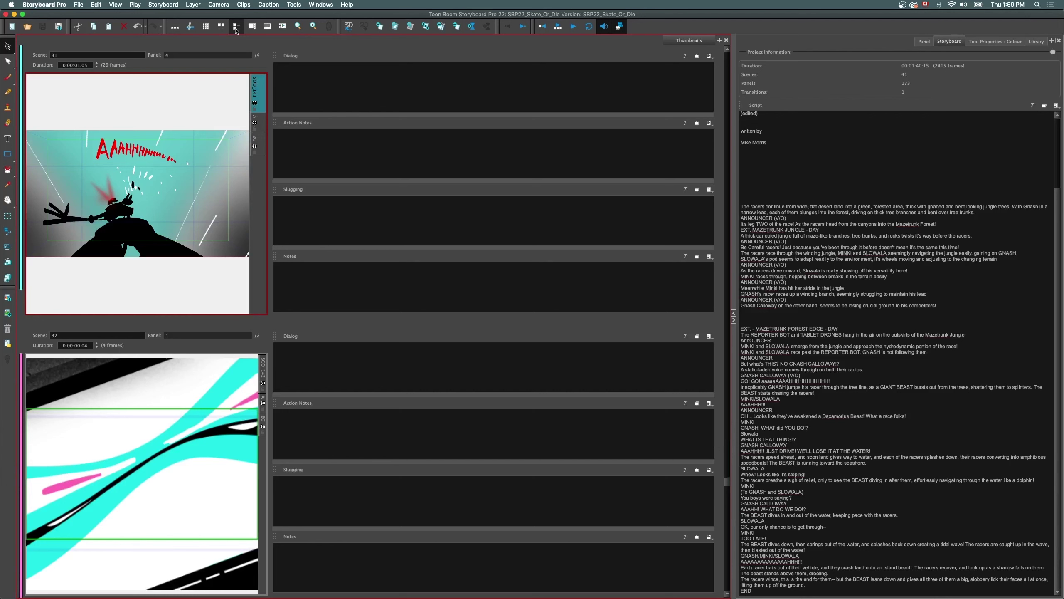
pyautogui.scroll(3, 1057, 134)
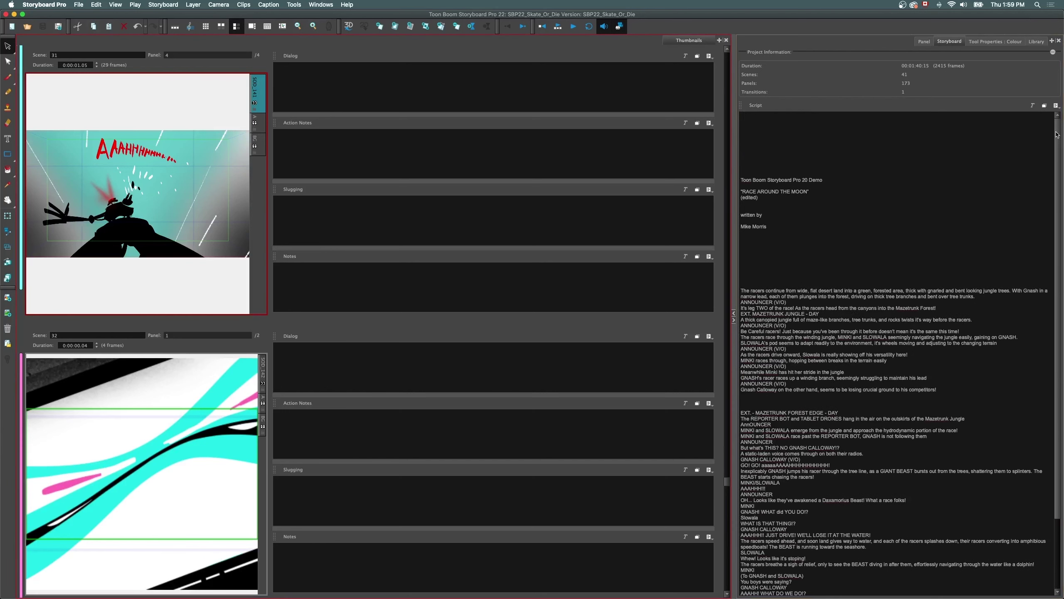
pyautogui.click(1056, 106)
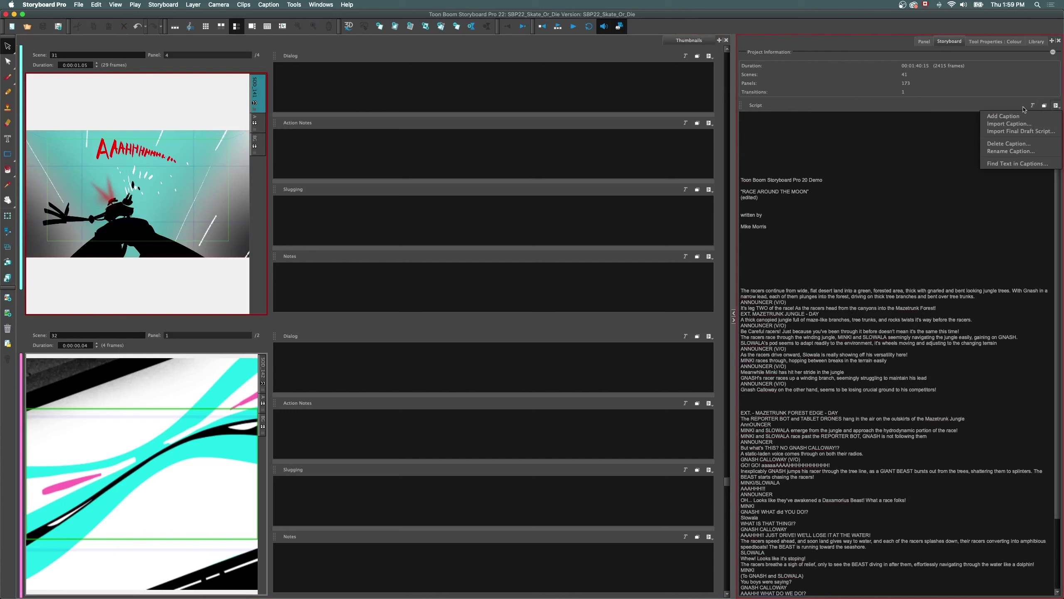
pyautogui.click(999, 116)
pyautogui.press('Escape')
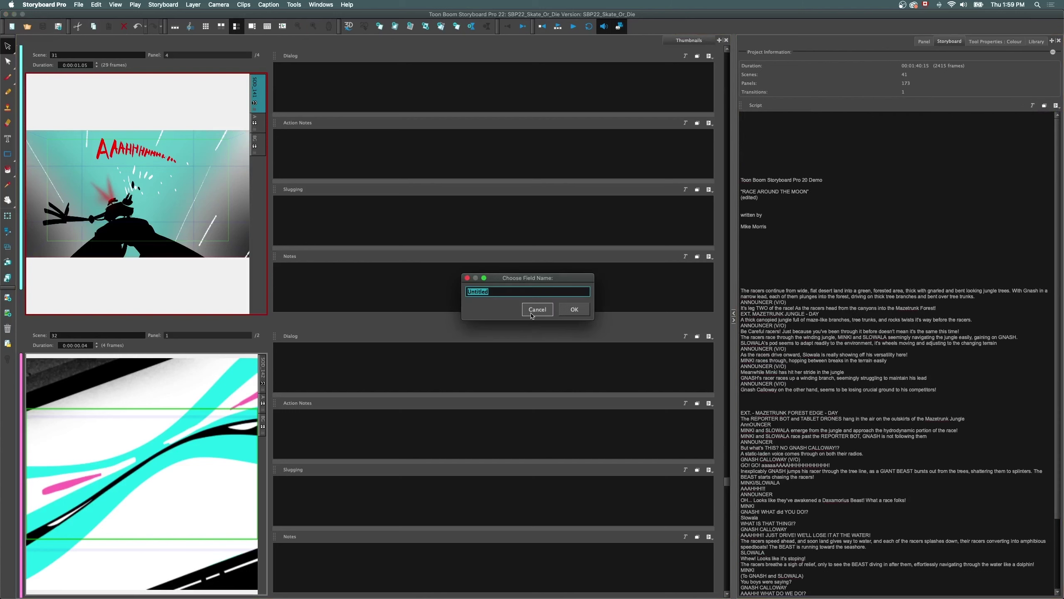
# - Try to import the script file SBP_Race_Script.txt as a storyboard caption
pyautogui.click(1056, 105)
pyautogui.click(1009, 123)
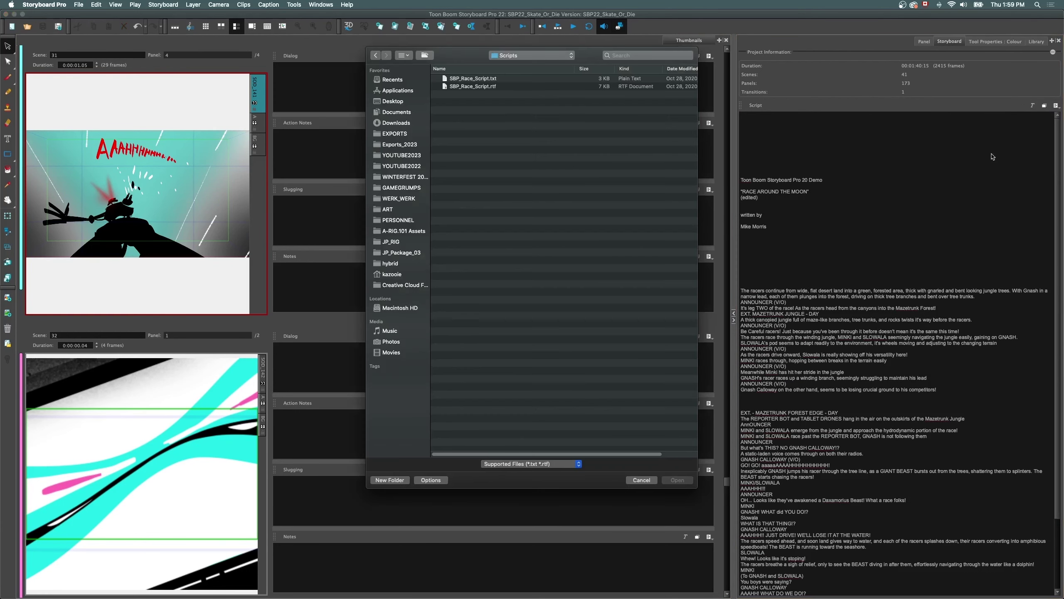
pyautogui.click(465, 80)
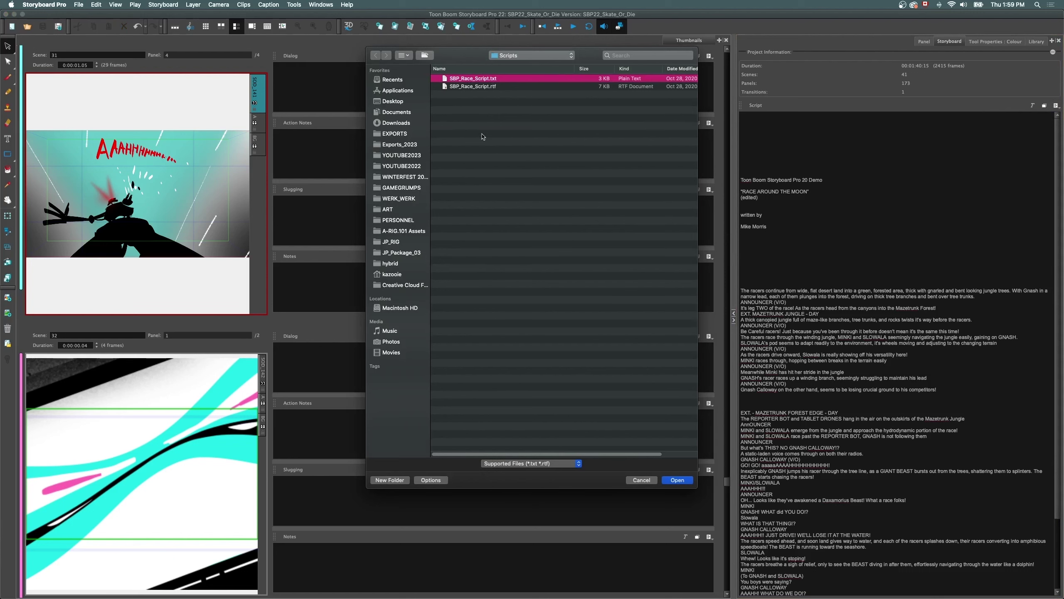
pyautogui.click(677, 480)
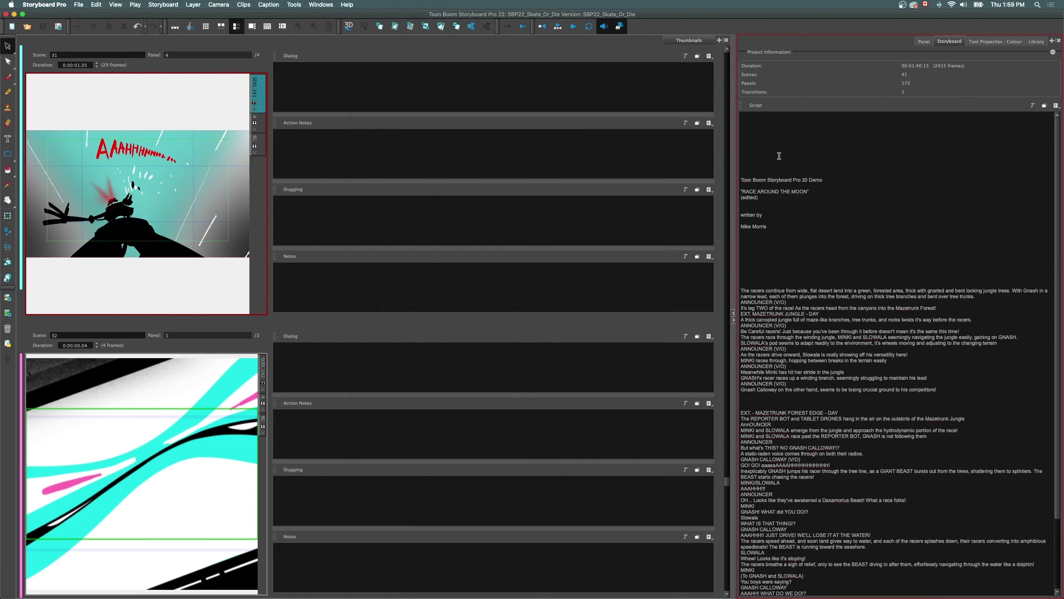
# - Copy passages of the script into the Dialog captions of scene 31, panel 4, and scene 32, panel 1
pyautogui.moveTo(937, 390); pyautogui.dragTo(462, 79)
pyautogui.moveTo(834, 425); pyautogui.dragTo(281, 365)
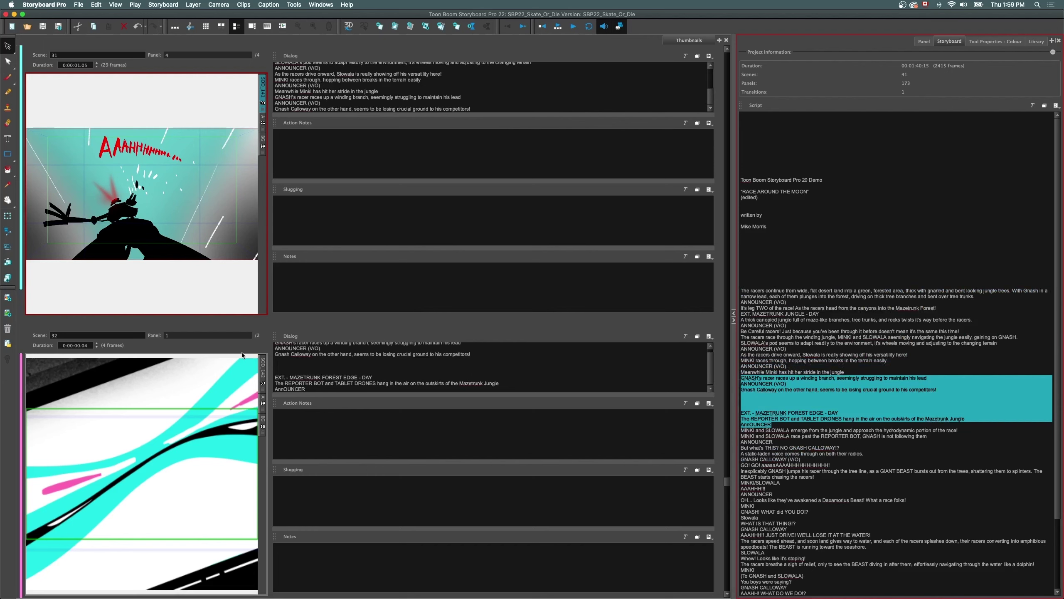
# - Show the panels side by side in the horizontal workspace and add a new panel after scene 31, panel 3
pyautogui.click(220, 27)
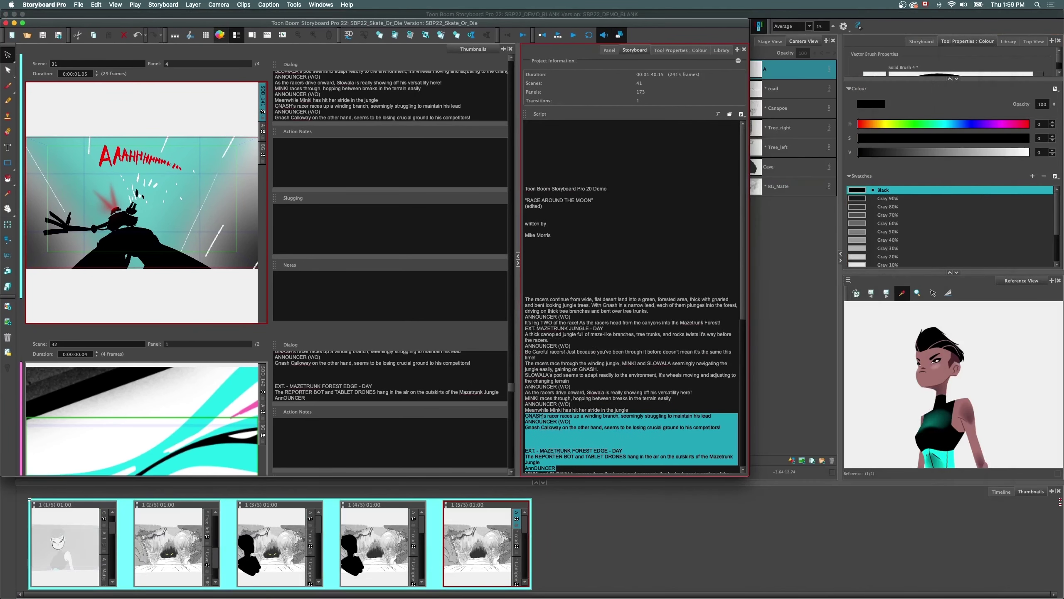
pyautogui.click(221, 36)
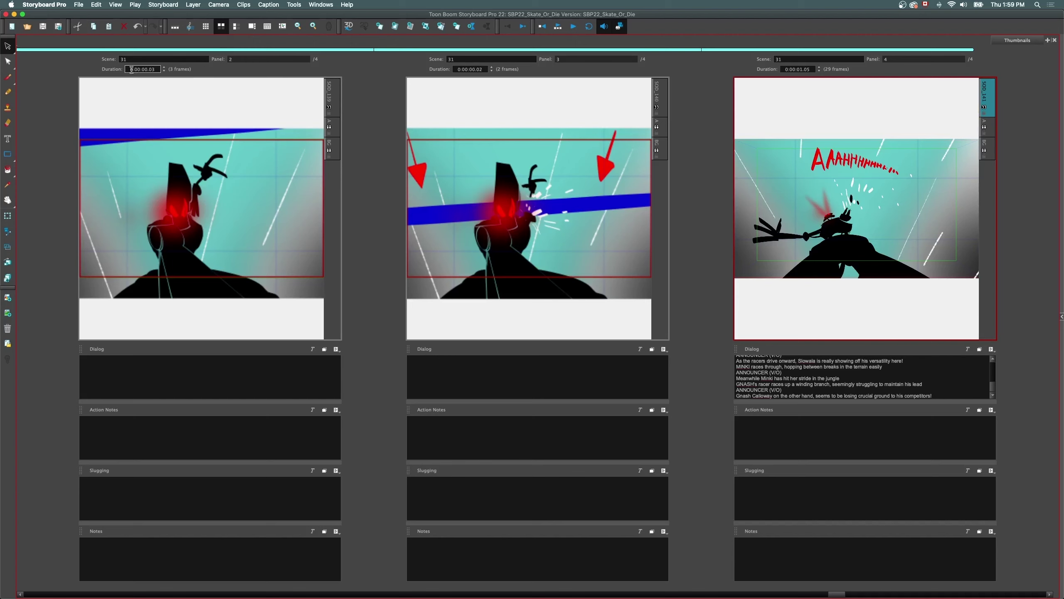
pyautogui.moveTo(127, 69); pyautogui.dragTo(165, 69)
pyautogui.click(568, 207)
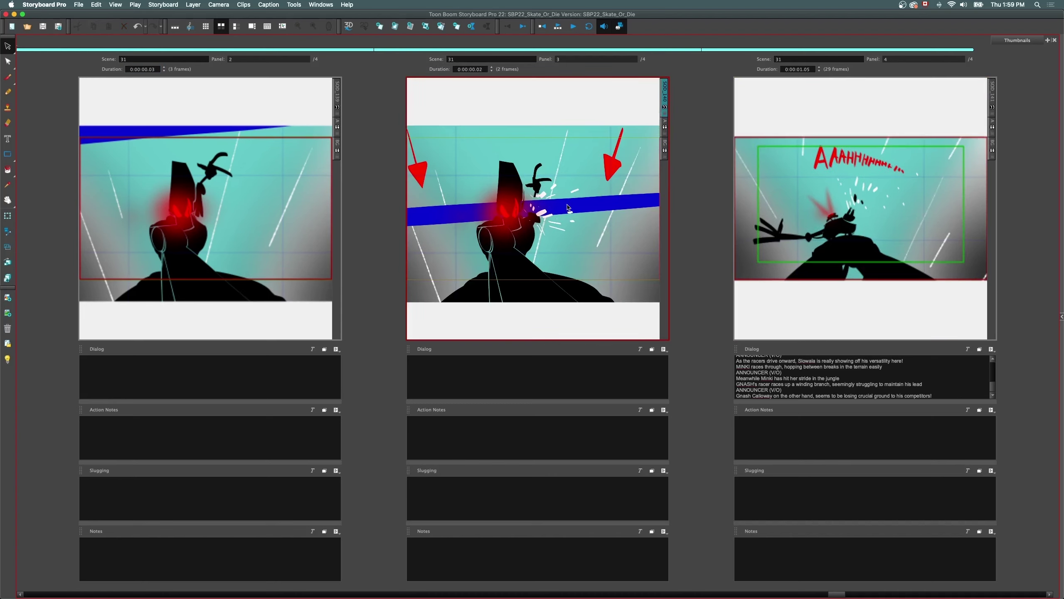
pyautogui.press('p')
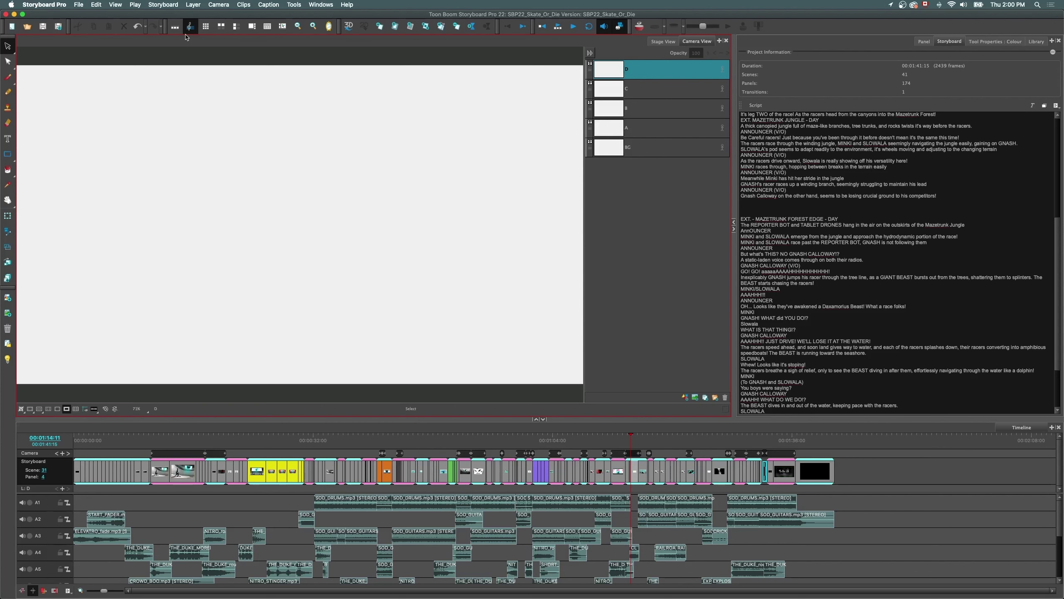
# - Scrub to the scene 4 close-up of the woman and pick points on her chin line in layer A with the Centerline Editor
pyautogui.moveTo(104, 444); pyautogui.dragTo(242, 449)
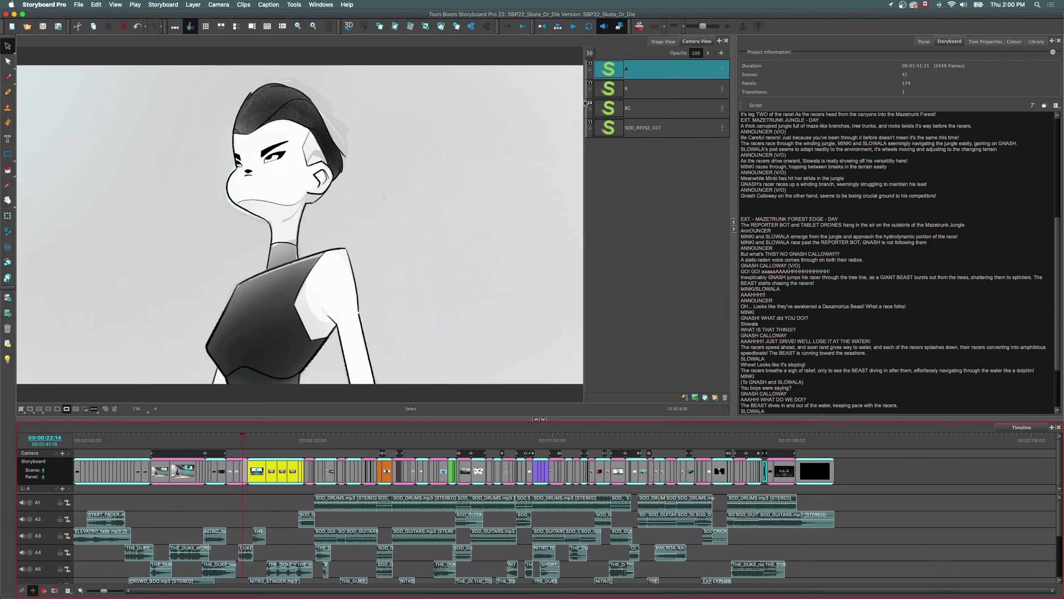
pyautogui.click(604, 73)
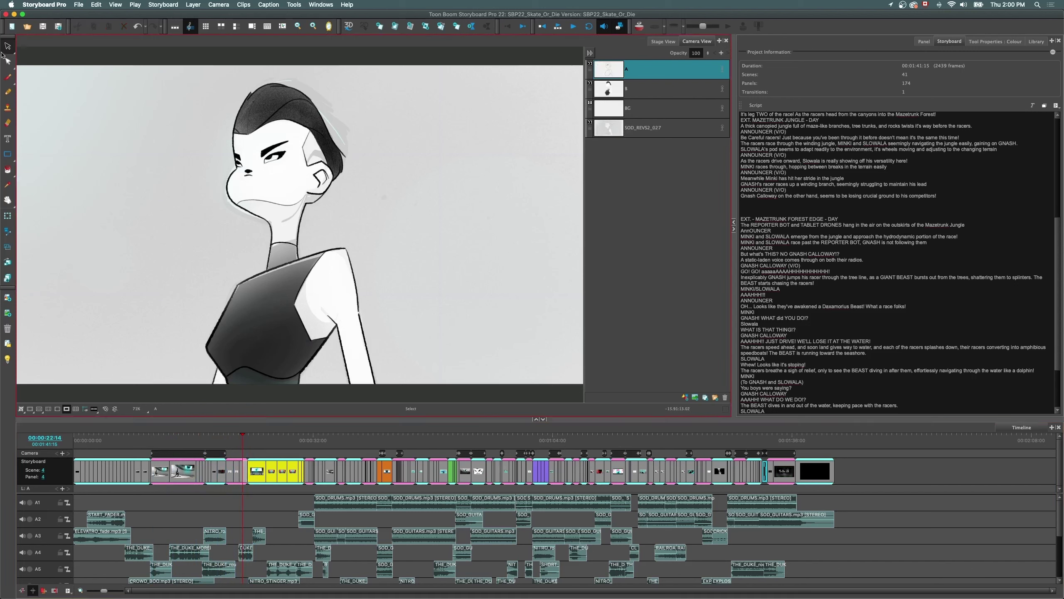
pyautogui.click(8, 47)
pyautogui.click(47, 68)
pyautogui.click(232, 205)
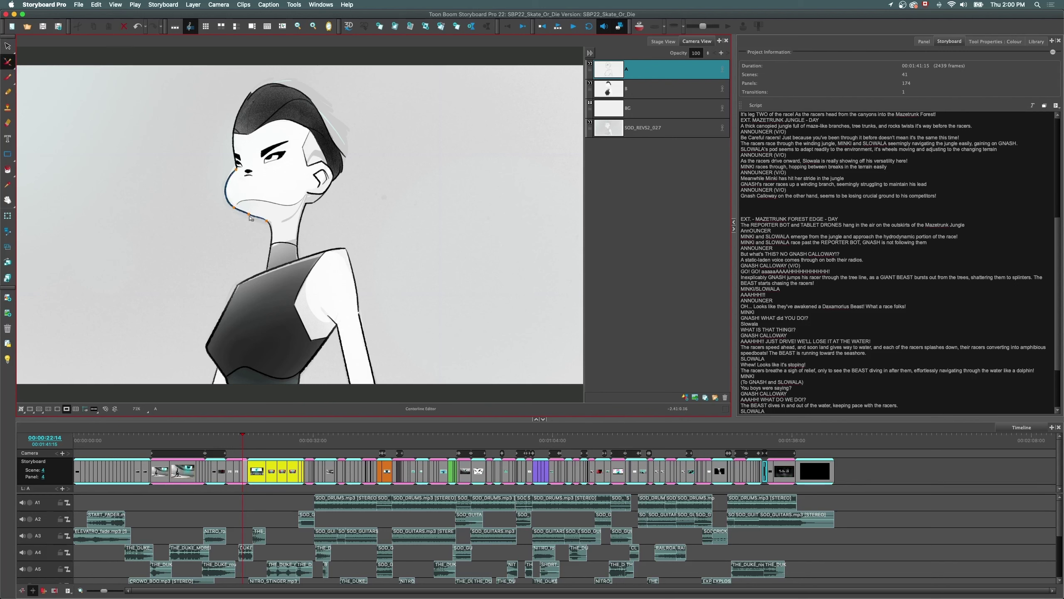
pyautogui.click(235, 210)
pyautogui.click(249, 215)
# - Try lengthening the last panel before the yellow scene in the timeline, and undo the duration change
pyautogui.click(247, 471)
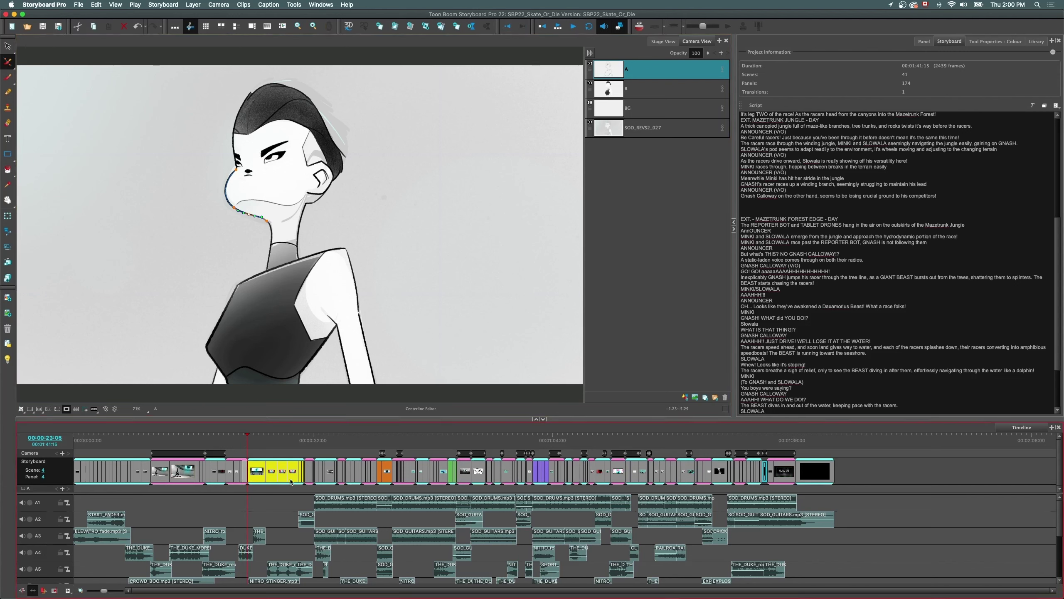
pyautogui.moveTo(247, 473)
pyautogui.mouseDown()
pyautogui.moveTo(267, 476)
pyautogui.moveTo(251, 475)
pyautogui.mouseUp()
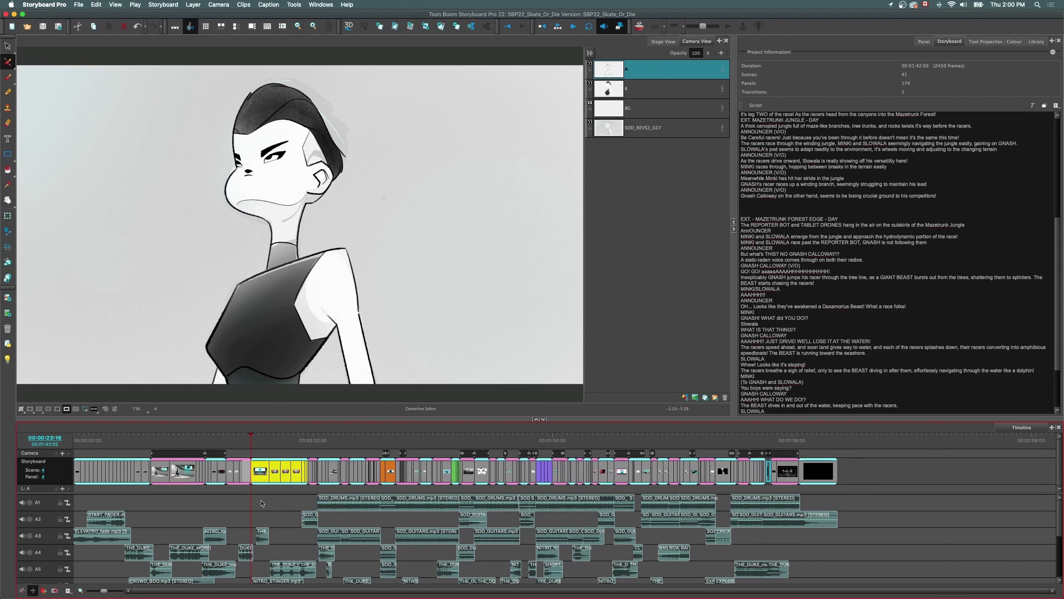
pyautogui.hotkey('ctrl', 'z')
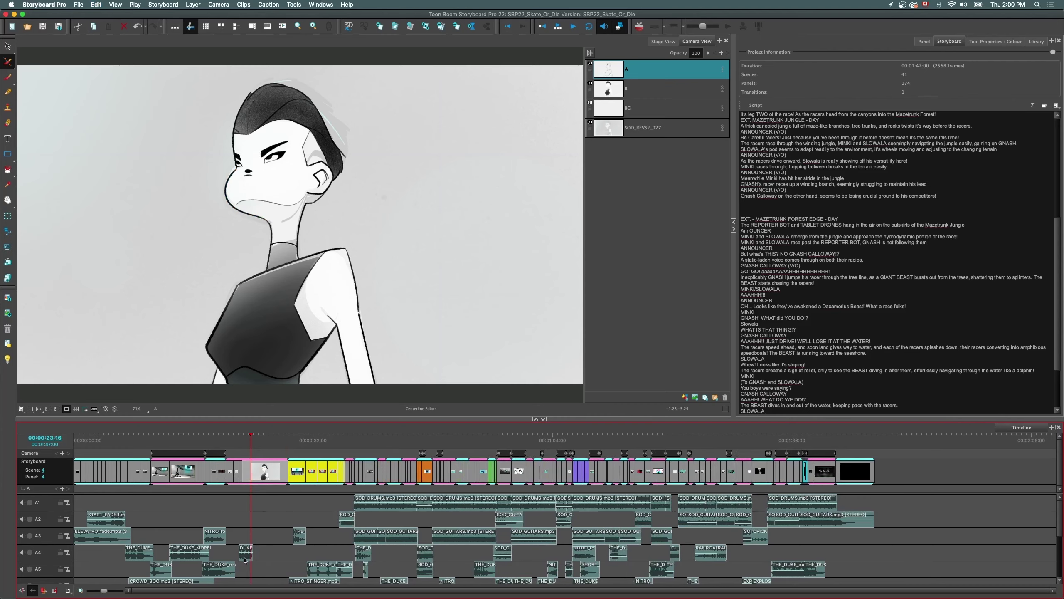
# - Enlarge the timeline to reveal audio tracks down to A8 and play the storyboard from about the 29-second mark
pyautogui.moveTo(226, 417); pyautogui.dragTo(226, 378)
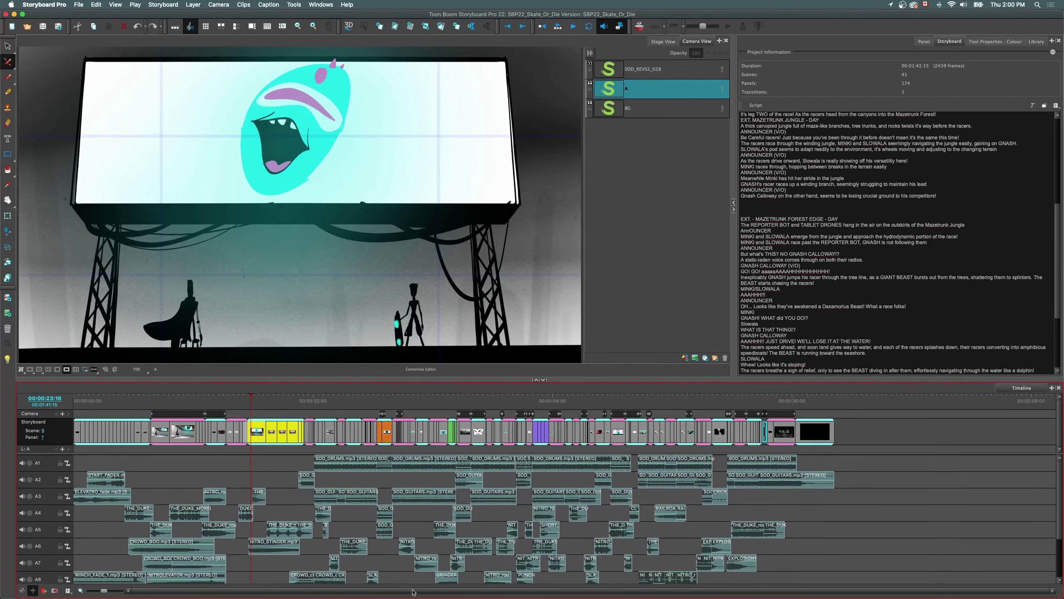
pyautogui.click(286, 396)
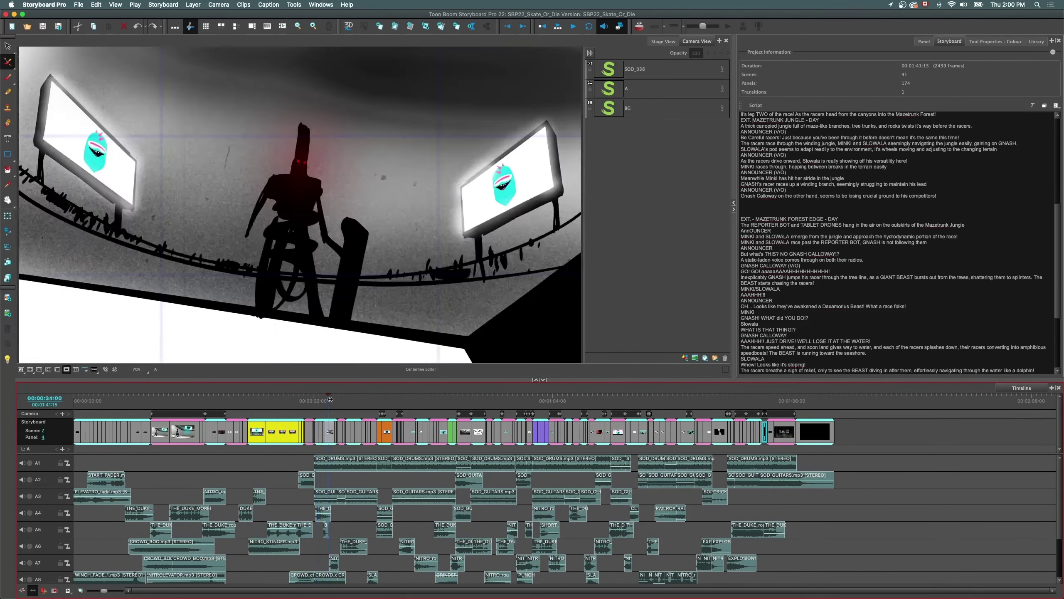
pyautogui.moveTo(287, 396); pyautogui.dragTo(295, 390)
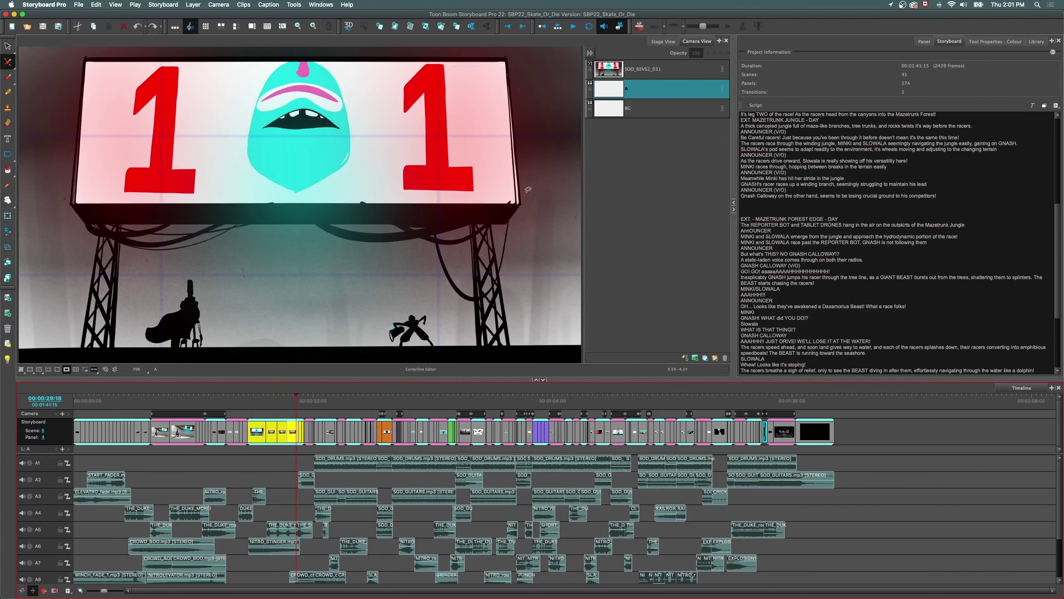
pyautogui.click(573, 27)
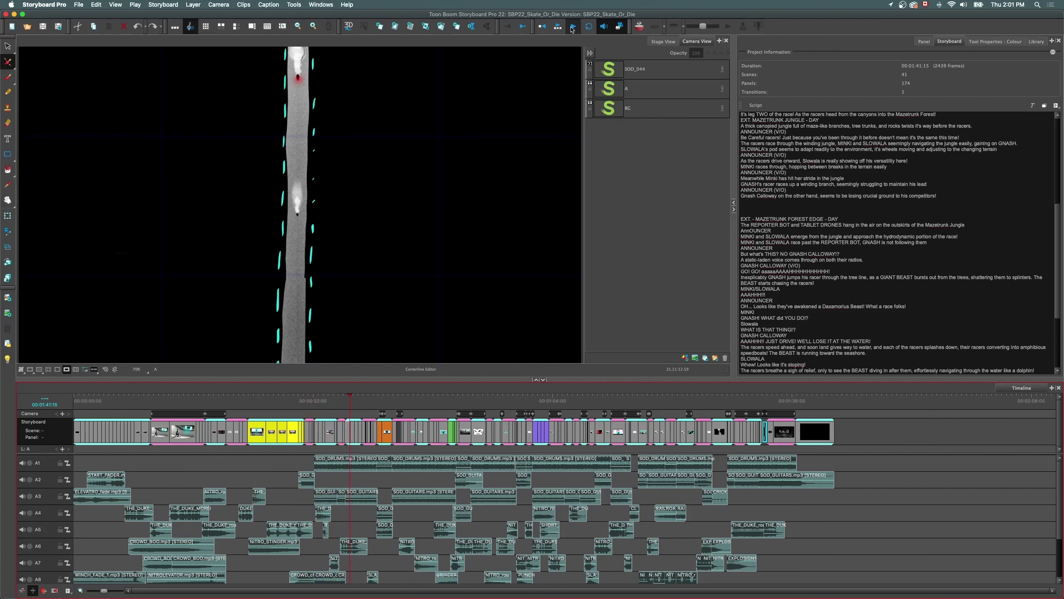
pyautogui.click(573, 27)
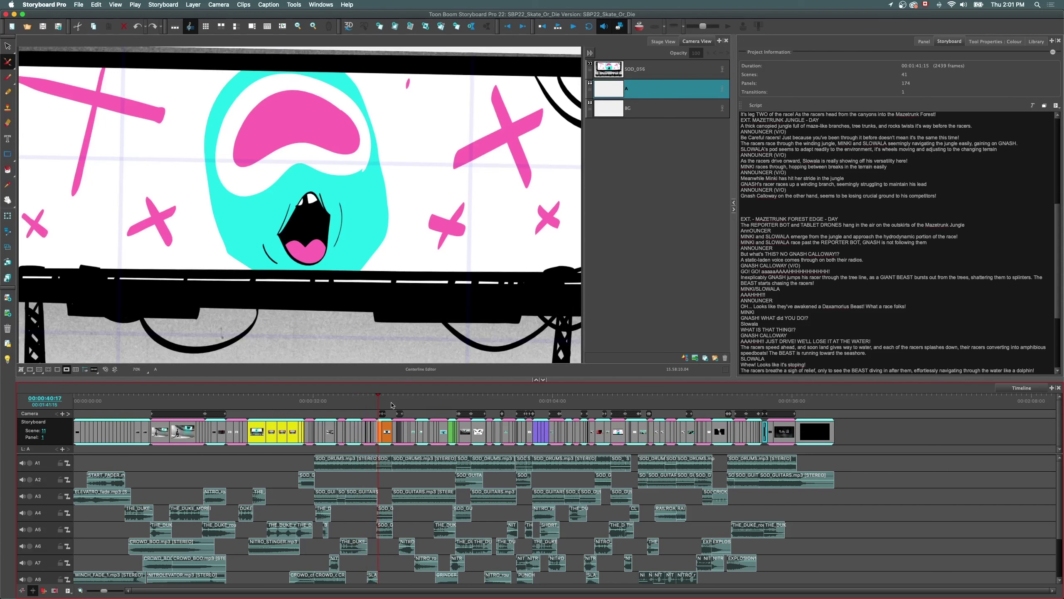
# - Open the Record Sound options for track A5 beyond the end of the storyboard, and close them without recording
pyautogui.click(841, 401)
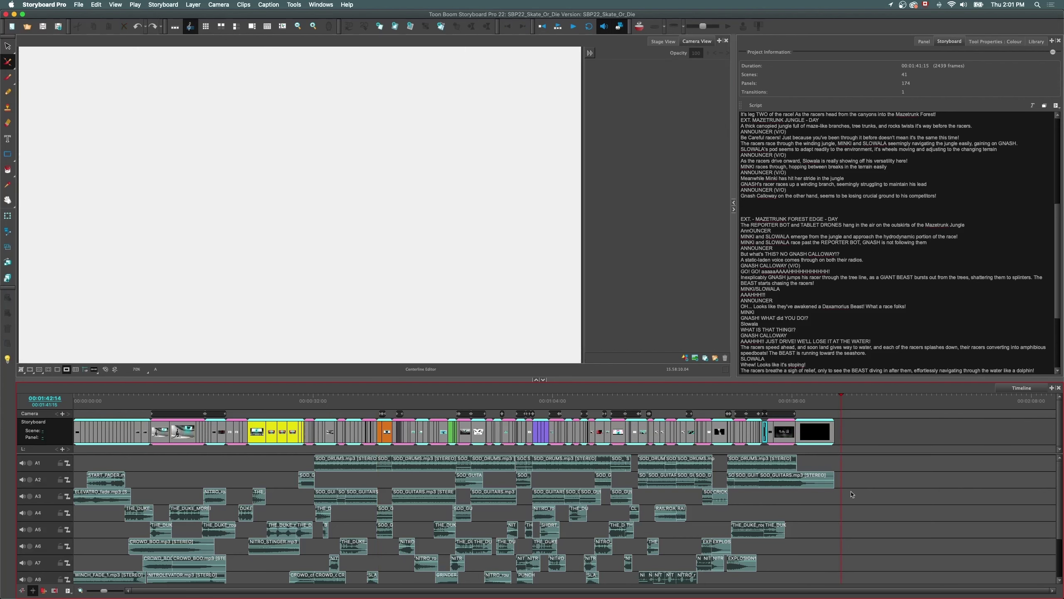
pyautogui.rightClick(842, 530)
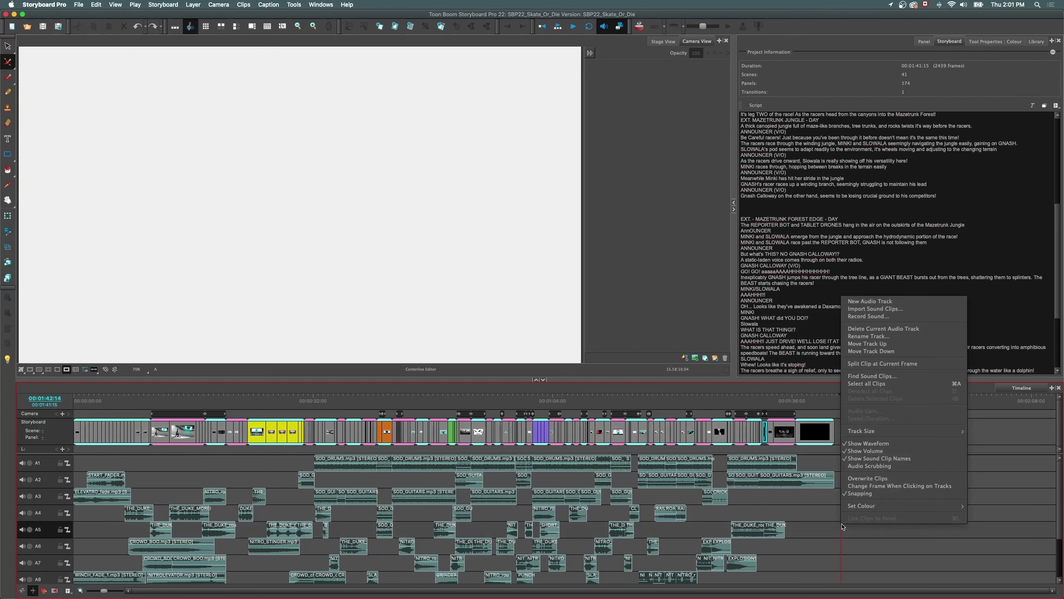
pyautogui.click(850, 317)
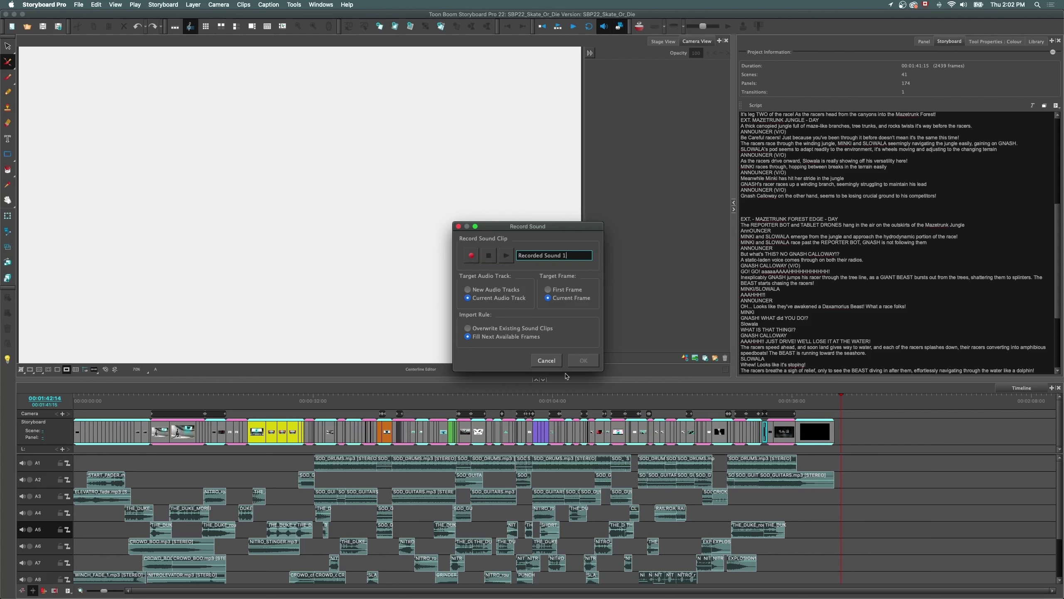
pyautogui.click(546, 360)
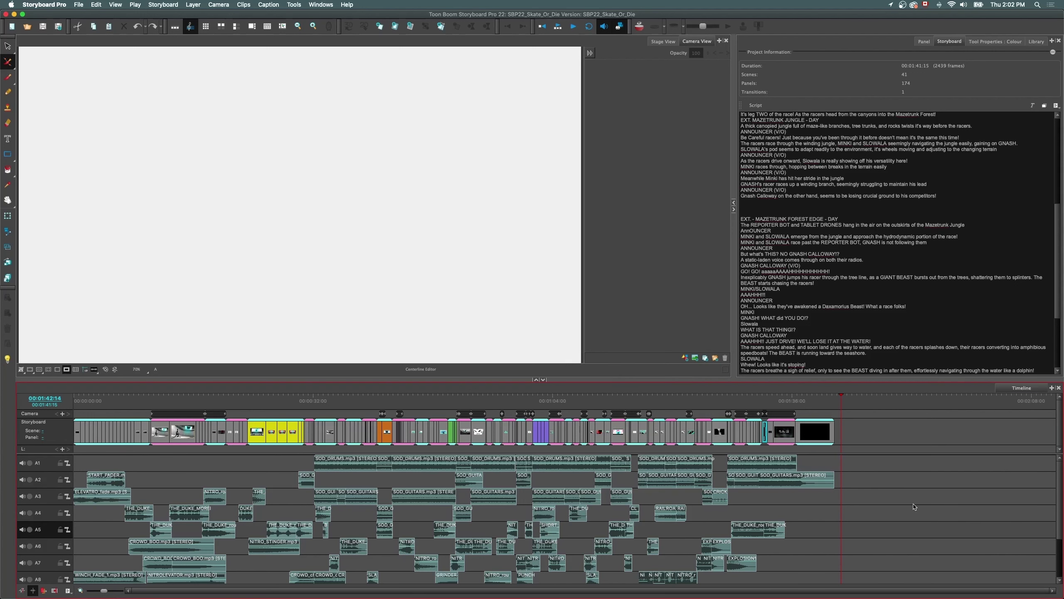
# - Go to the start of scene 2, add the Guides view to the workspace and examine the available guide types
pyautogui.click(152, 419)
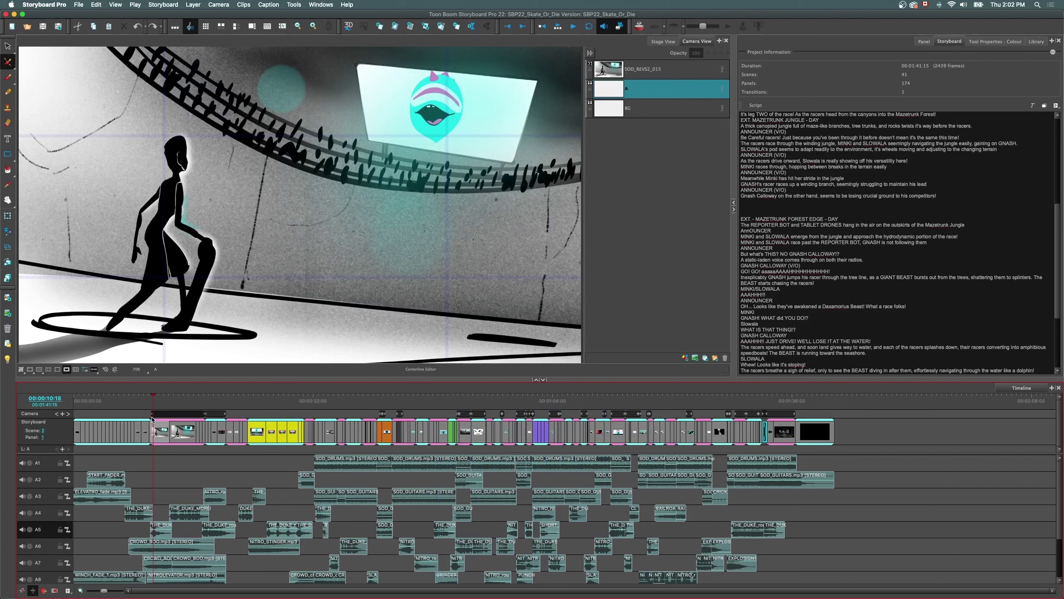
pyautogui.click(1052, 40)
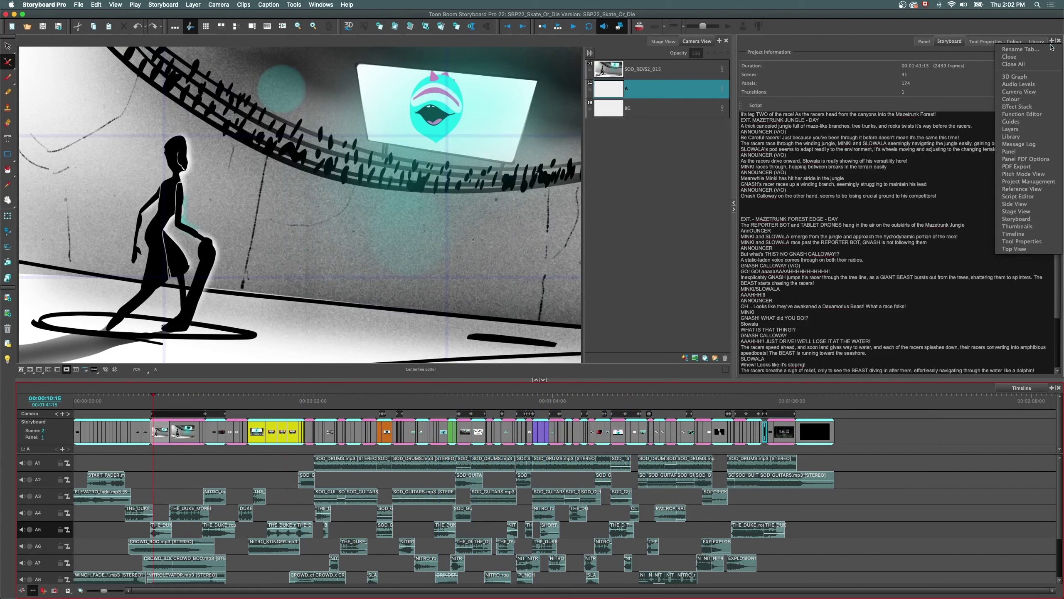
pyautogui.click(1009, 122)
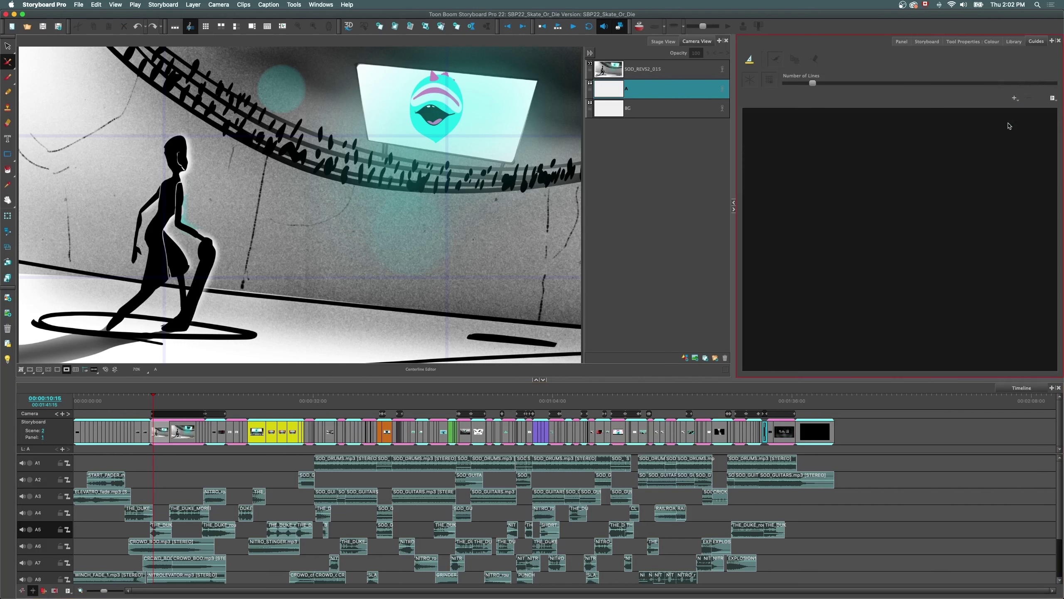
pyautogui.click(1013, 99)
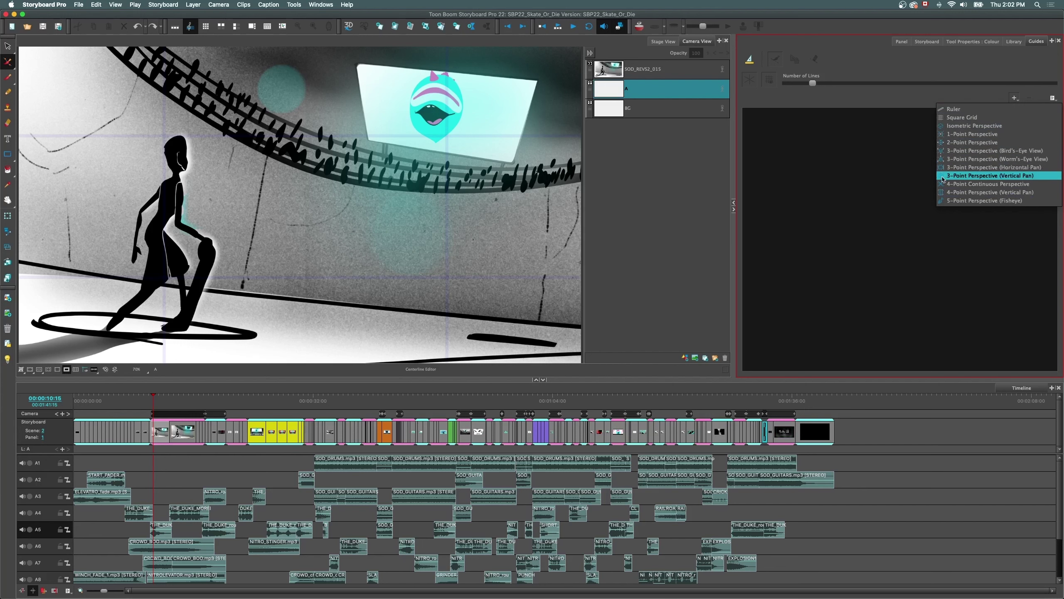
pyautogui.click(886, 176)
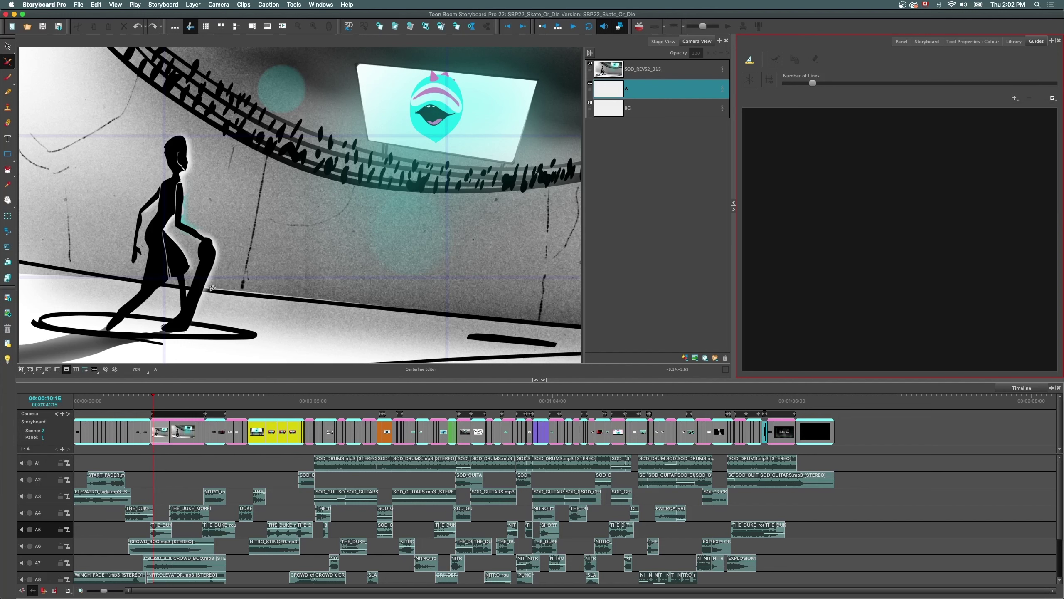
# - Add a new panel at the end of scene 41 and create a 2-Point Perspective guide
pyautogui.click(840, 448)
pyautogui.click(1015, 98)
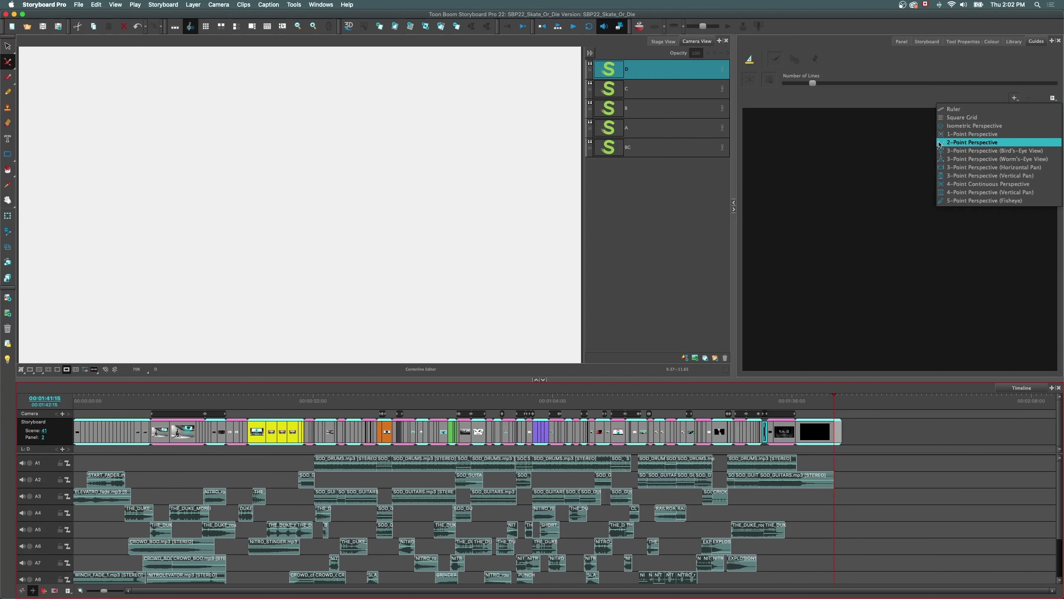
pyautogui.click(964, 137)
# - With the Brush active, tilt the horizon of the 2-Point Perspective guide and move its vanishing points closer together
pyautogui.hotkey('alt', 'b')
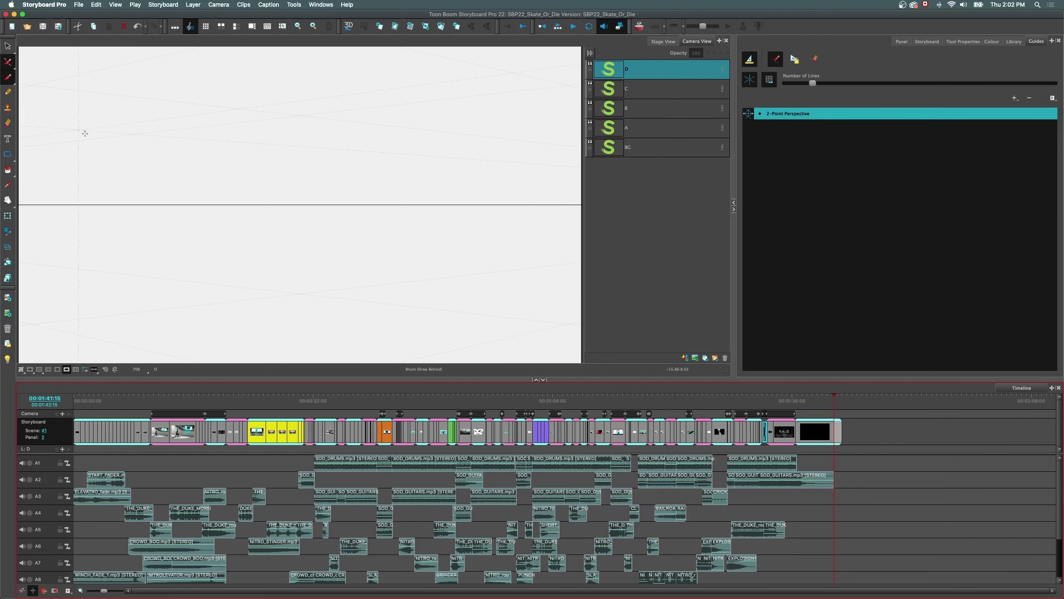
pyautogui.press('2')
pyautogui.press('1')
pyautogui.press('1')
pyautogui.press('1')
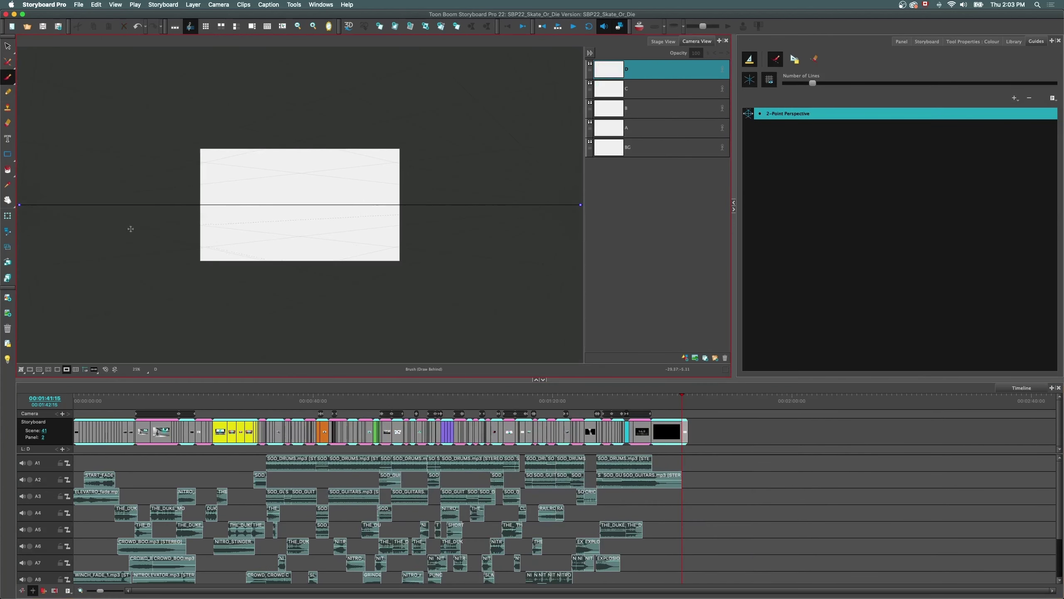
pyautogui.moveTo(75, 205); pyautogui.dragTo(79, 168)
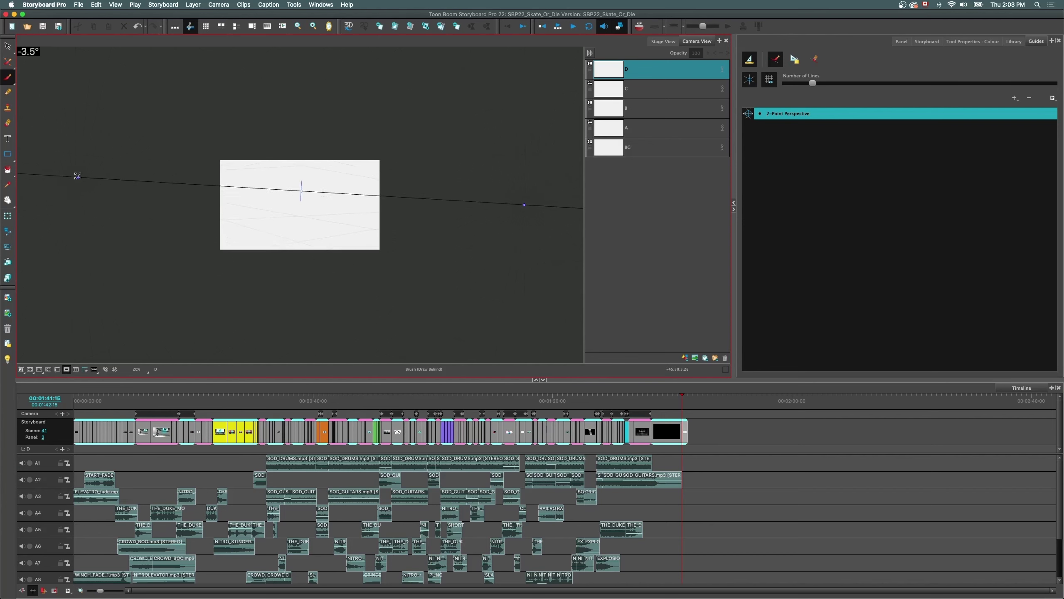
pyautogui.moveTo(401, 195); pyautogui.dragTo(402, 222)
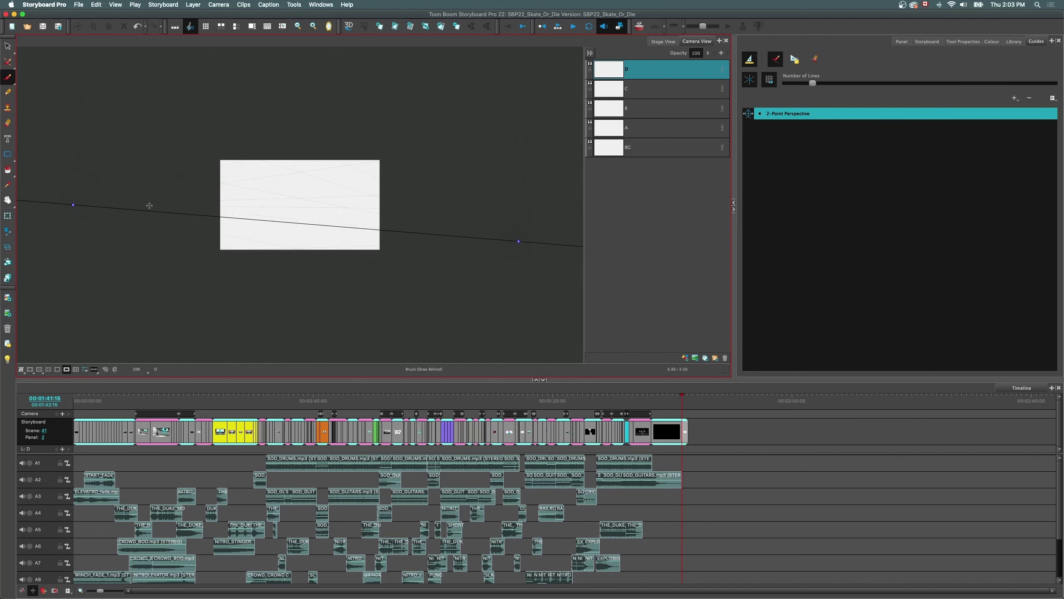
pyautogui.moveTo(72, 205); pyautogui.dragTo(186, 200)
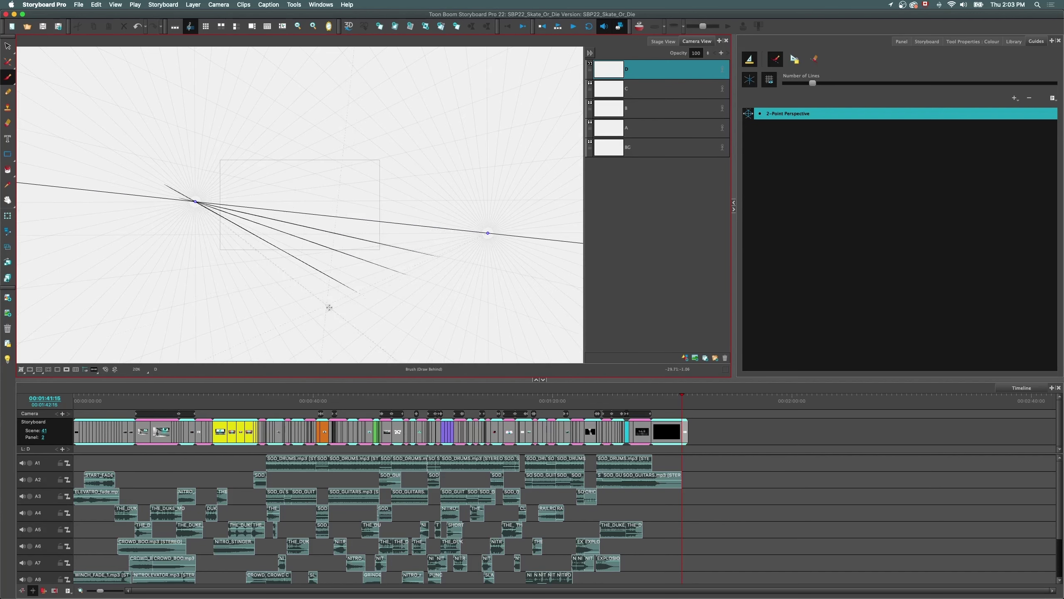
# - Draw brush lines on layer D that follow the guide toward both vanishing points
pyautogui.moveTo(313, 299); pyautogui.dragTo(149, 162)
pyautogui.moveTo(257, 309); pyautogui.dragTo(180, 175)
pyautogui.moveTo(456, 241); pyautogui.dragTo(157, 315)
pyautogui.moveTo(423, 239)
pyautogui.mouseDown()
pyautogui.moveTo(128, 264)
pyautogui.moveTo(143, 238)
pyautogui.mouseUp()
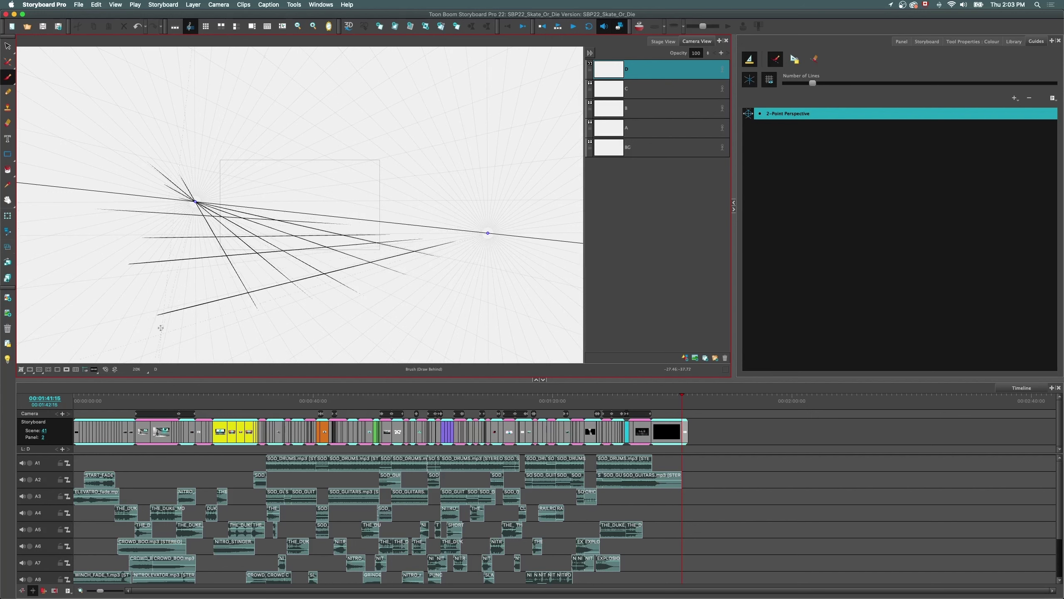
# - Hide layer D, select layer C and add 3-Point Perspective guides for Worm's-Eye View and Bird's-Eye View
pyautogui.click(591, 65)
pyautogui.click(1015, 97)
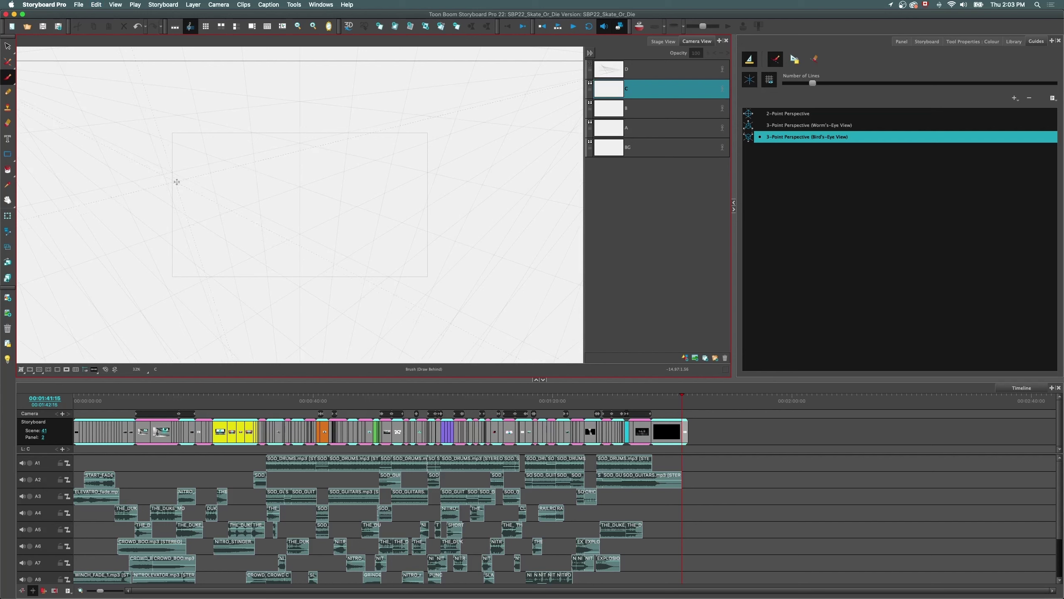
# - Draw crossing diagonal and vertical brush lines on layer C along the 3-Point Perspective (Bird's-Eye View) guide
pyautogui.moveTo(181, 186); pyautogui.dragTo(432, 316)
pyautogui.moveTo(205, 172); pyautogui.dragTo(465, 284)
pyautogui.moveTo(238, 159); pyautogui.dragTo(481, 240)
pyautogui.moveTo(271, 138)
pyautogui.mouseDown()
pyautogui.moveTo(521, 196)
pyautogui.moveTo(398, 346)
pyautogui.mouseUp()
pyautogui.moveTo(436, 170); pyautogui.dragTo(370, 361)
pyautogui.moveTo(361, 146); pyautogui.dragTo(334, 334)
pyautogui.moveTo(293, 142); pyautogui.dragTo(296, 330)
pyautogui.moveTo(245, 143); pyautogui.dragTo(268, 328)
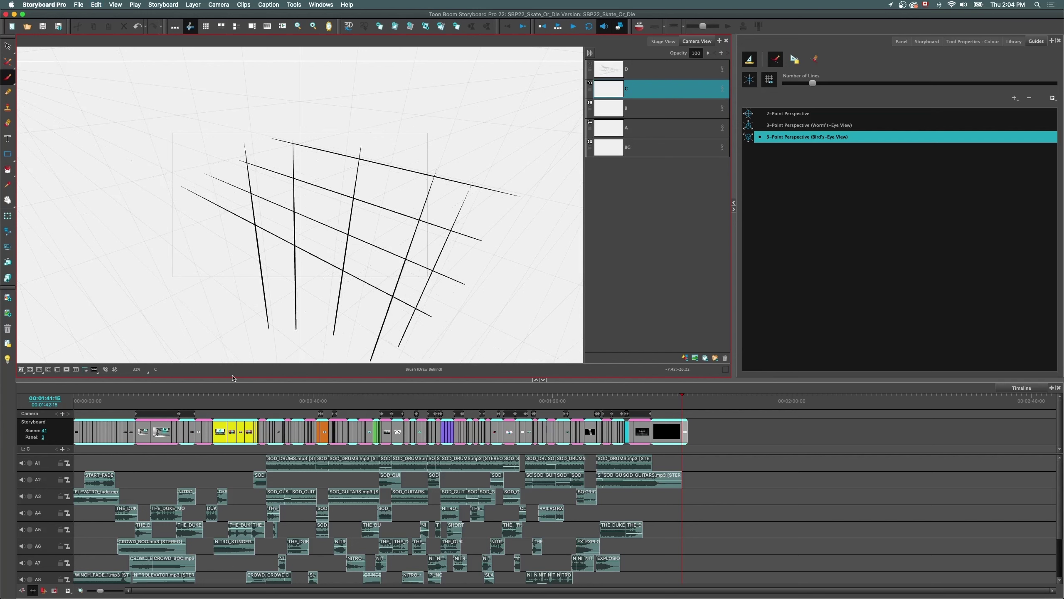
# - Undo the crossing lines drawn on layer C
pyautogui.press('super+z')
pyautogui.press('super+z')
pyautogui.press('super+z')
pyautogui.press('super+z')
pyautogui.press('super+z')
pyautogui.press('super+z')
pyautogui.press('super+z')
pyautogui.press('super+z')
pyautogui.press('super+z')
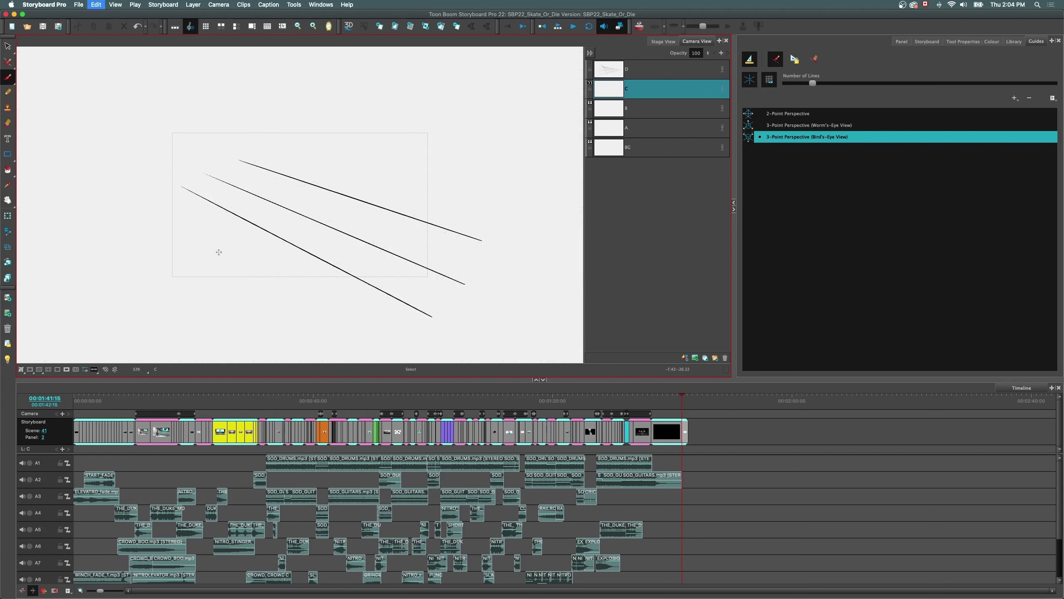
pyautogui.press('super+z')
# - Sketch a block with a notched top on layer C along the bird's-eye guide, with receding lines beside its right edge
pyautogui.moveTo(217, 215)
pyautogui.mouseDown()
pyautogui.moveTo(292, 255)
pyautogui.moveTo(343, 230)
pyautogui.moveTo(252, 202)
pyautogui.moveTo(286, 216)
pyautogui.moveTo(322, 202)
pyautogui.moveTo(362, 217)
pyautogui.moveTo(347, 299)
pyautogui.mouseUp()
pyautogui.moveTo(292, 255); pyautogui.dragTo(293, 306)
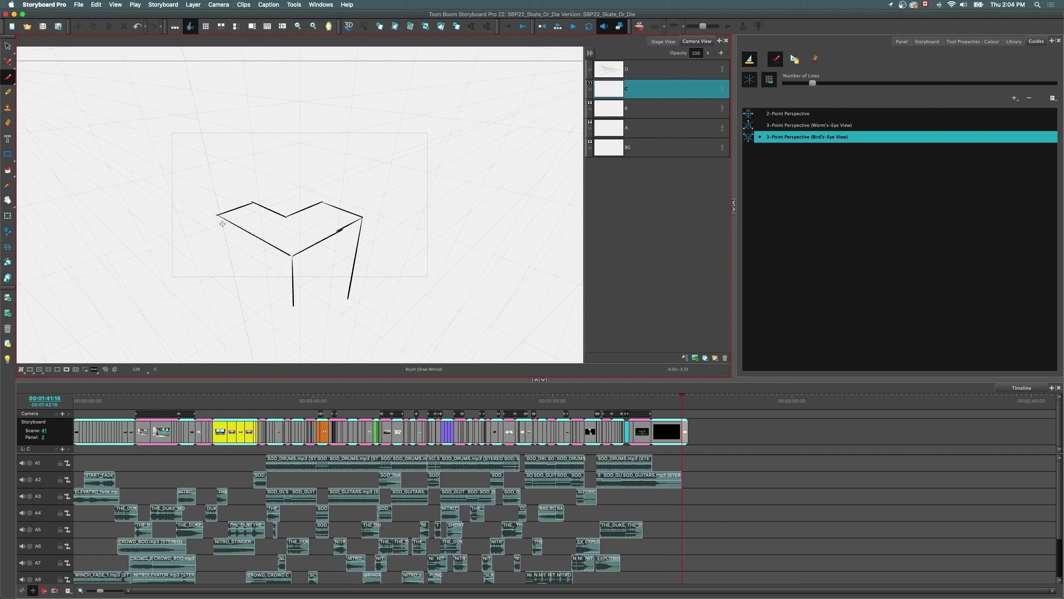
pyautogui.moveTo(218, 215); pyautogui.dragTo(241, 310)
pyautogui.moveTo(363, 231); pyautogui.dragTo(427, 256)
pyautogui.moveTo(355, 254); pyautogui.dragTo(436, 290)
pyautogui.moveTo(356, 276)
pyautogui.mouseDown()
pyautogui.moveTo(406, 311)
pyautogui.moveTo(381, 313)
pyautogui.mouseUp()
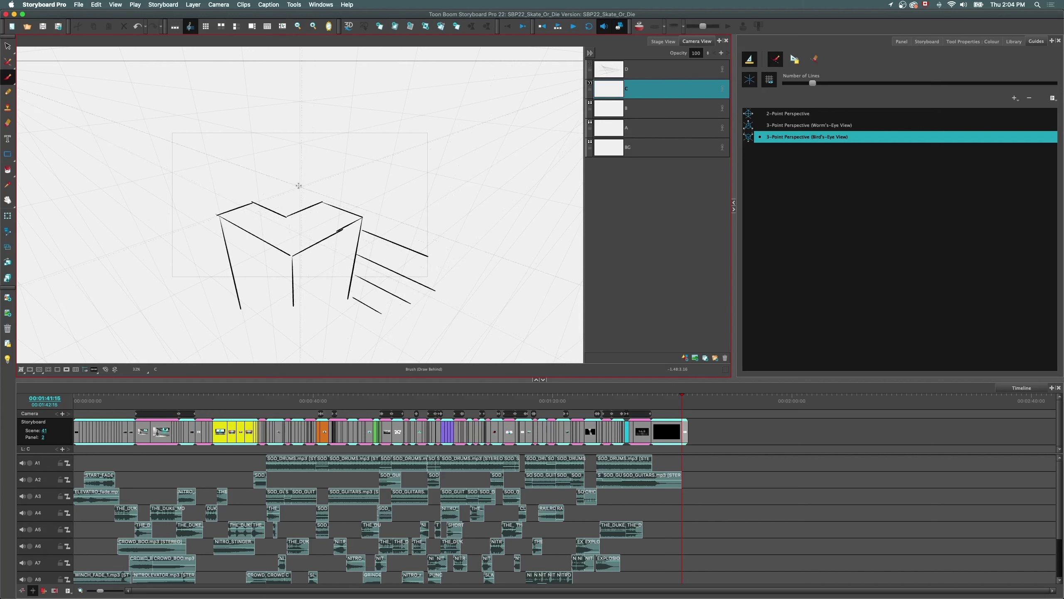
# - Draw several short parallel perspective lines above and behind the block on layer C
pyautogui.moveTo(236, 147)
pyautogui.mouseDown()
pyautogui.moveTo(321, 171)
pyautogui.moveTo(317, 179)
pyautogui.mouseUp()
pyautogui.moveTo(222, 162); pyautogui.dragTo(303, 191)
pyautogui.moveTo(209, 167)
pyautogui.mouseDown()
pyautogui.moveTo(287, 198)
pyautogui.moveTo(244, 200)
pyautogui.mouseUp()
pyautogui.moveTo(191, 189); pyautogui.dragTo(208, 197)
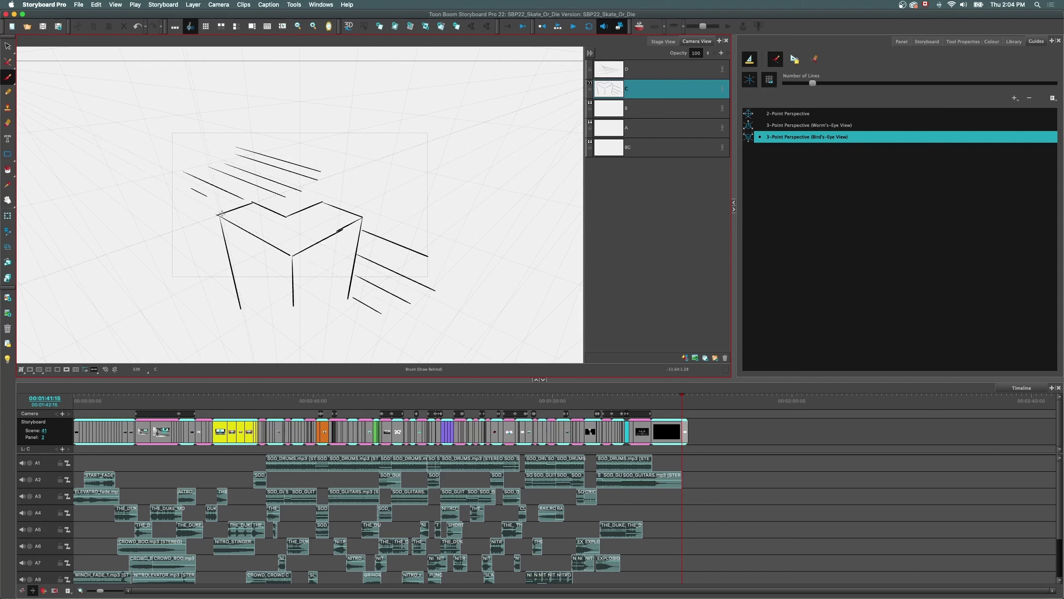
# - Undo the parallel lines drawn above the block
pyautogui.press('super+z')
pyautogui.press('super+z')
pyautogui.press('super+z')
pyautogui.press('super+z')
pyautogui.press('super+z')
pyautogui.press('super+z')
pyautogui.press('super+z')
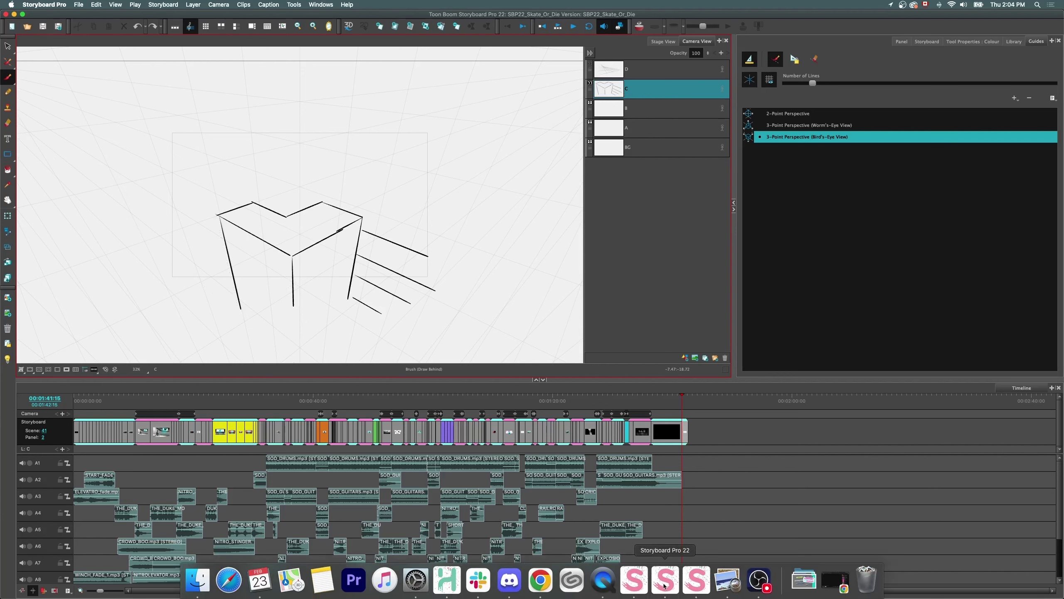
# - Switch to the Storyboard Pro window containing the SBP22_Tokyo_City project
pyautogui.click(664, 585)
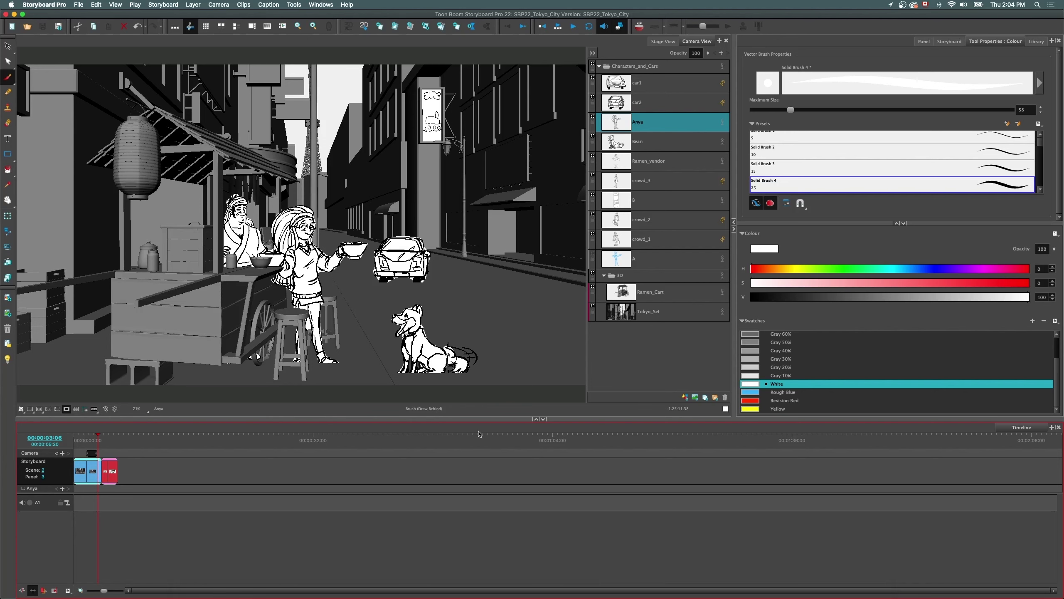
# - Shrink the timeline area and compare the second panel's street scene in Stage View and Camera View
pyautogui.moveTo(291, 418); pyautogui.dragTo(291, 470)
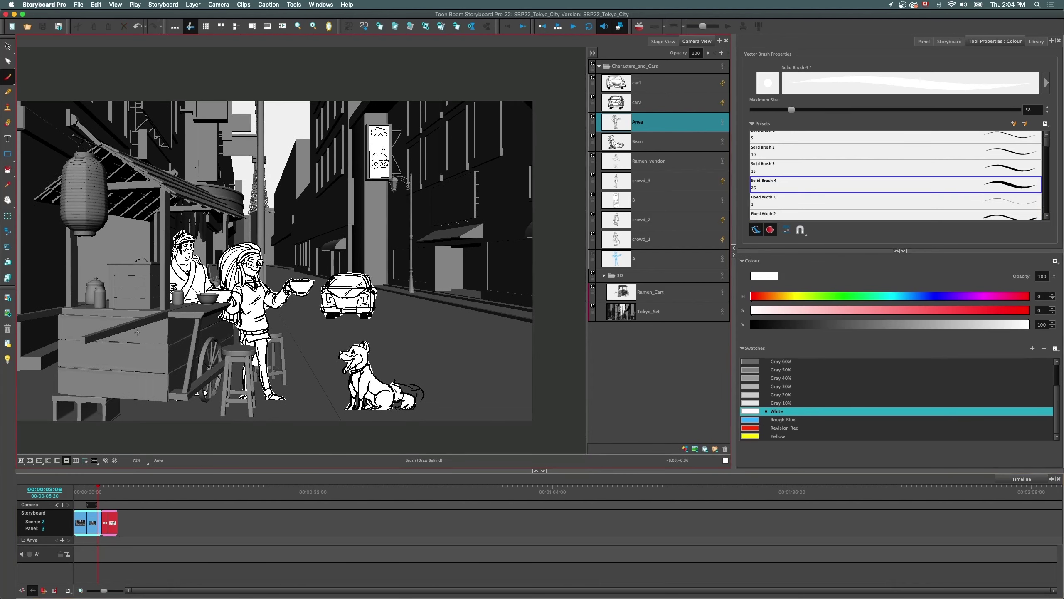
pyautogui.click(663, 41)
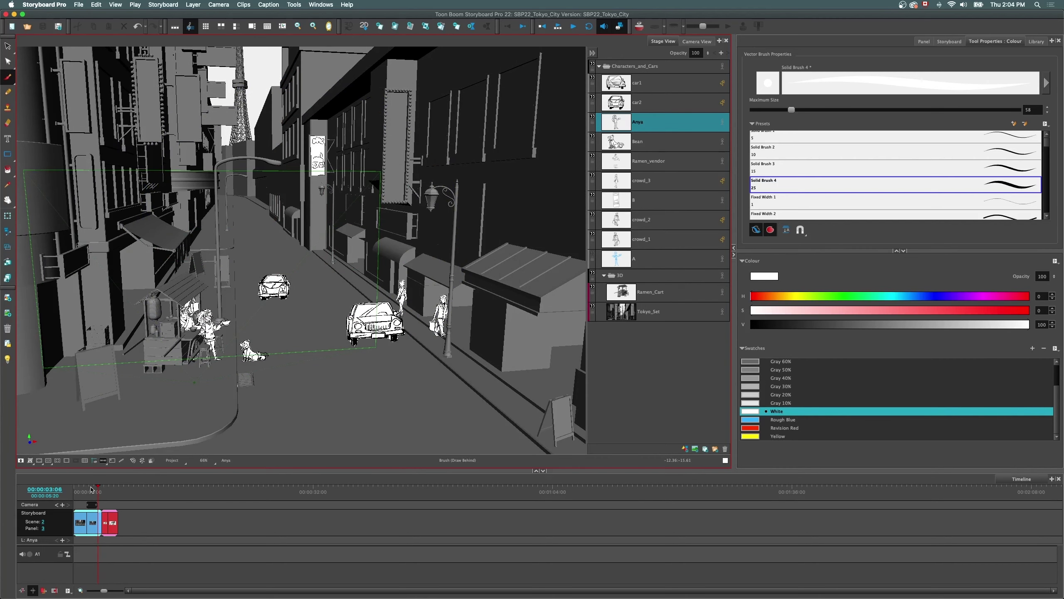
pyautogui.moveTo(93, 489); pyautogui.dragTo(87, 488)
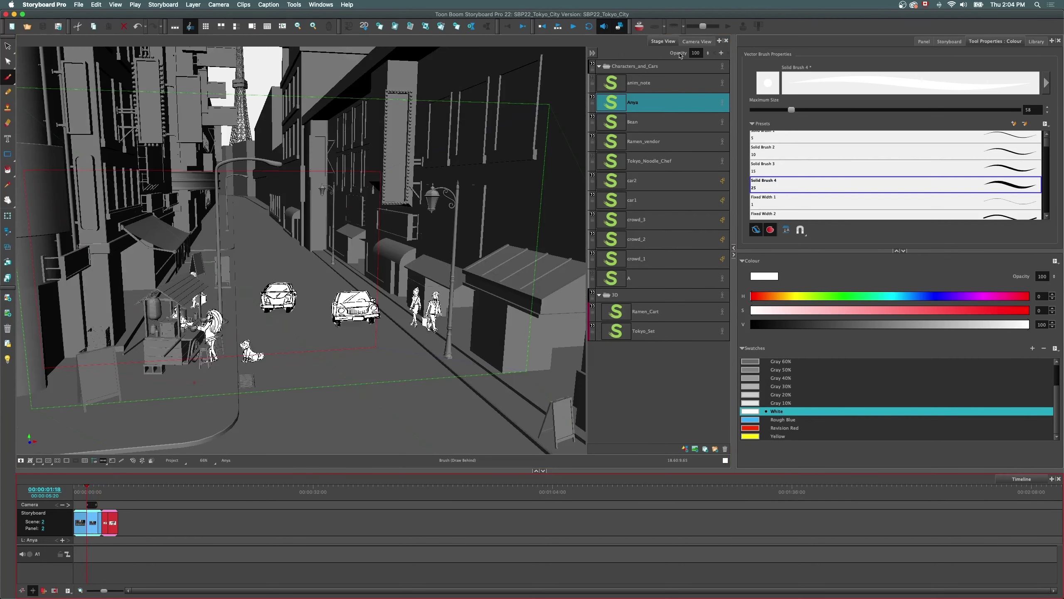
pyautogui.click(697, 40)
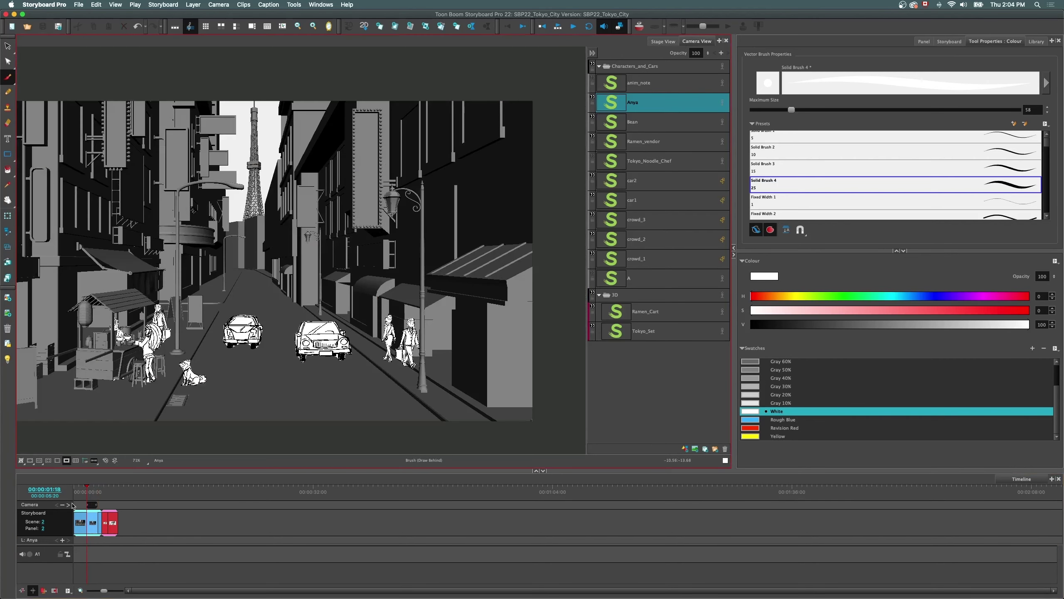
# - In the first panel, add a vector layer above anim_note and turn on the light table
pyautogui.click(74, 489)
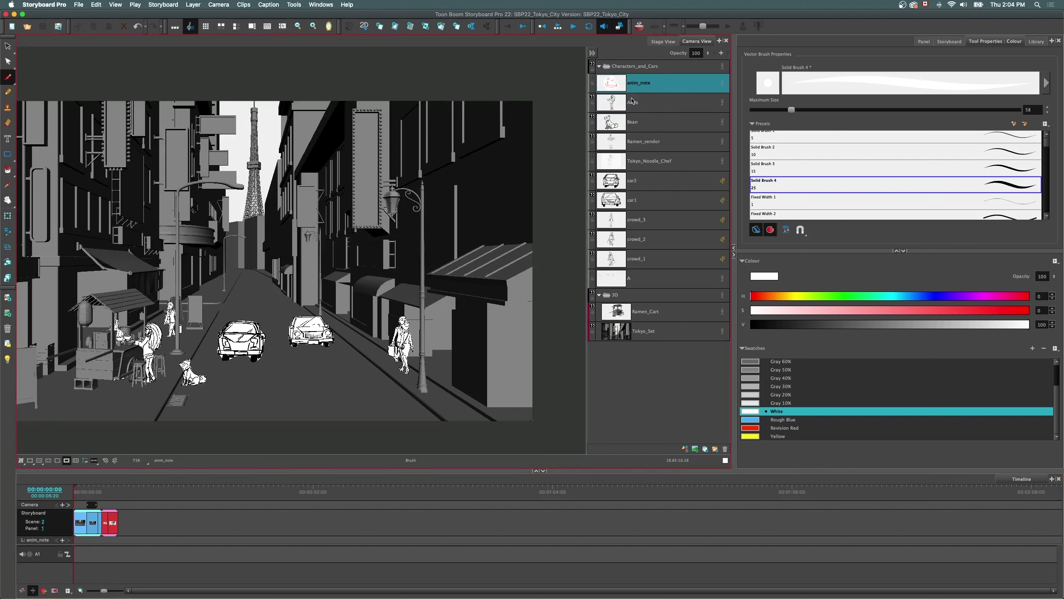
pyautogui.click(686, 449)
pyautogui.click(8, 359)
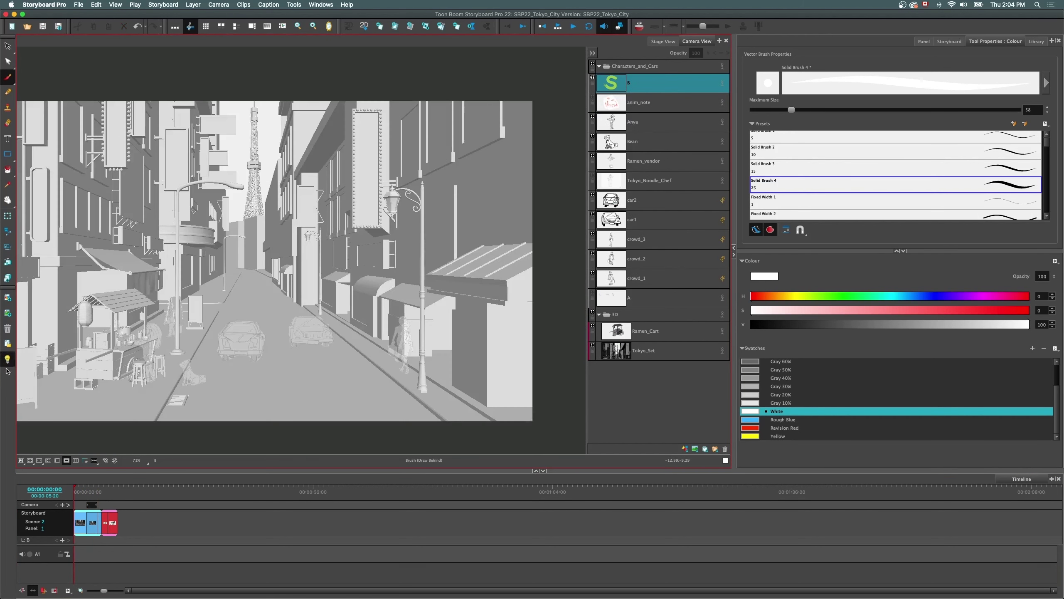
# - Try white brush strokes along the street's curb and across the buildings, undo them and turn off the light table
pyautogui.moveTo(303, 308); pyautogui.dragTo(442, 435)
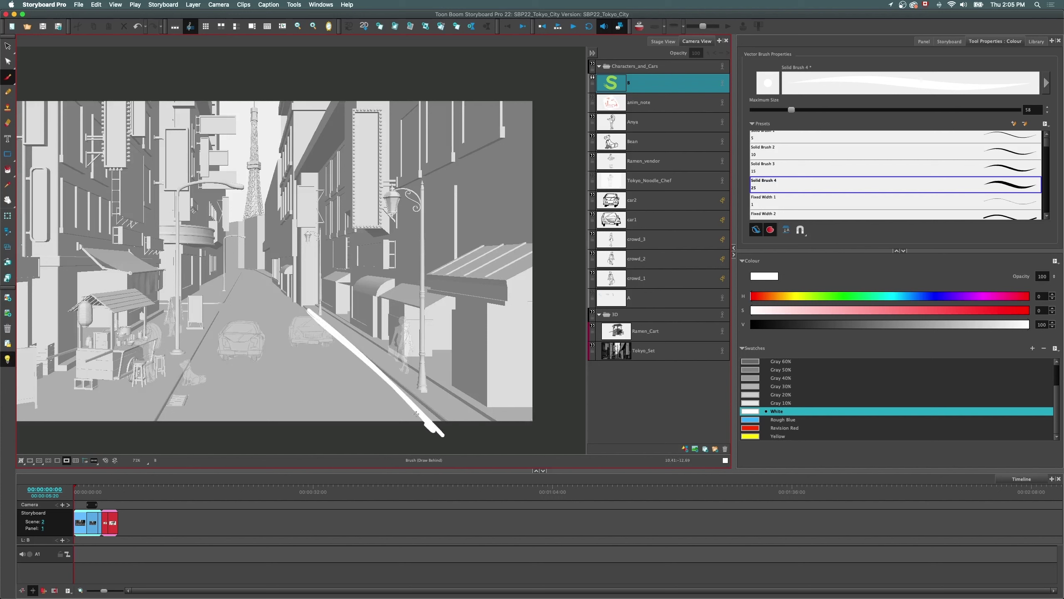
pyautogui.moveTo(294, 300)
pyautogui.mouseDown()
pyautogui.moveTo(234, 272)
pyautogui.moveTo(155, 418)
pyautogui.moveTo(222, 270)
pyautogui.moveTo(482, 419)
pyautogui.moveTo(299, 242)
pyautogui.moveTo(333, 292)
pyautogui.moveTo(440, 316)
pyautogui.moveTo(176, 197)
pyautogui.mouseUp()
pyautogui.hotkey('ctrl', 'z')
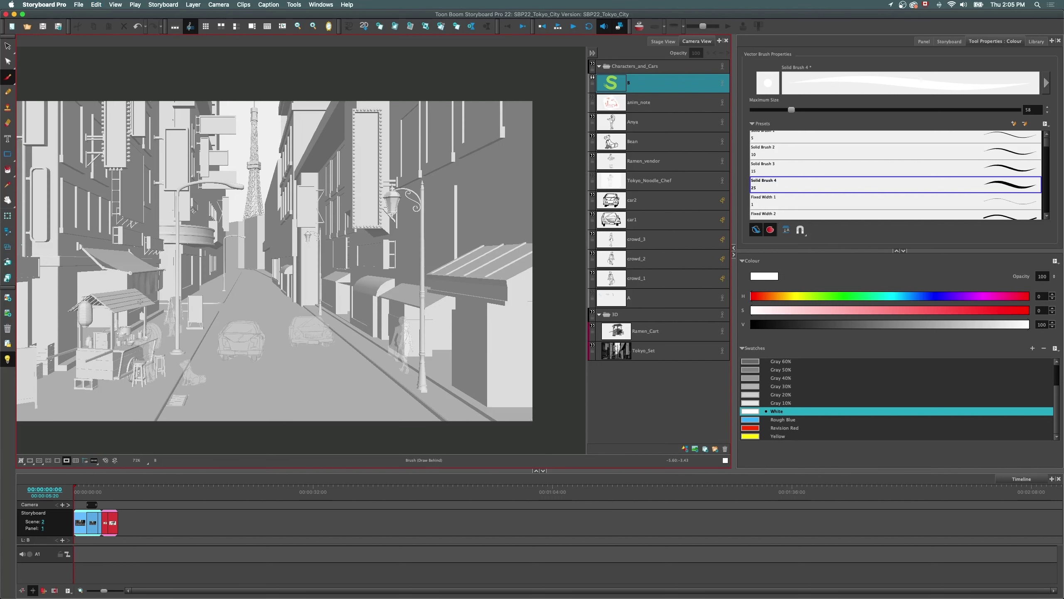
pyautogui.click(6, 360)
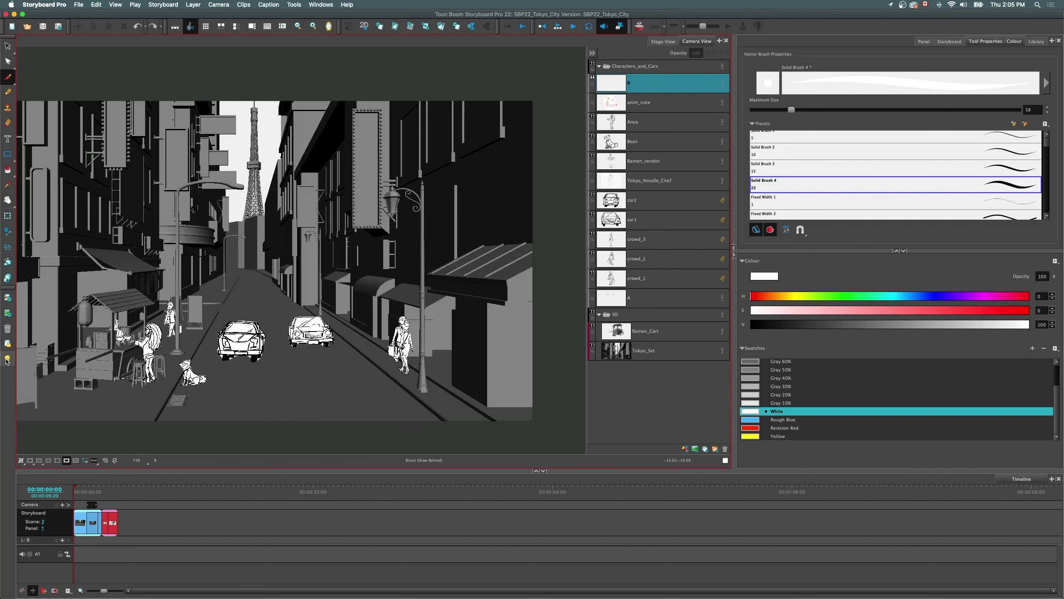
# - Add another vector layer above the empty one and try a white brush stroke beside the tall vertical sign
pyautogui.click(686, 449)
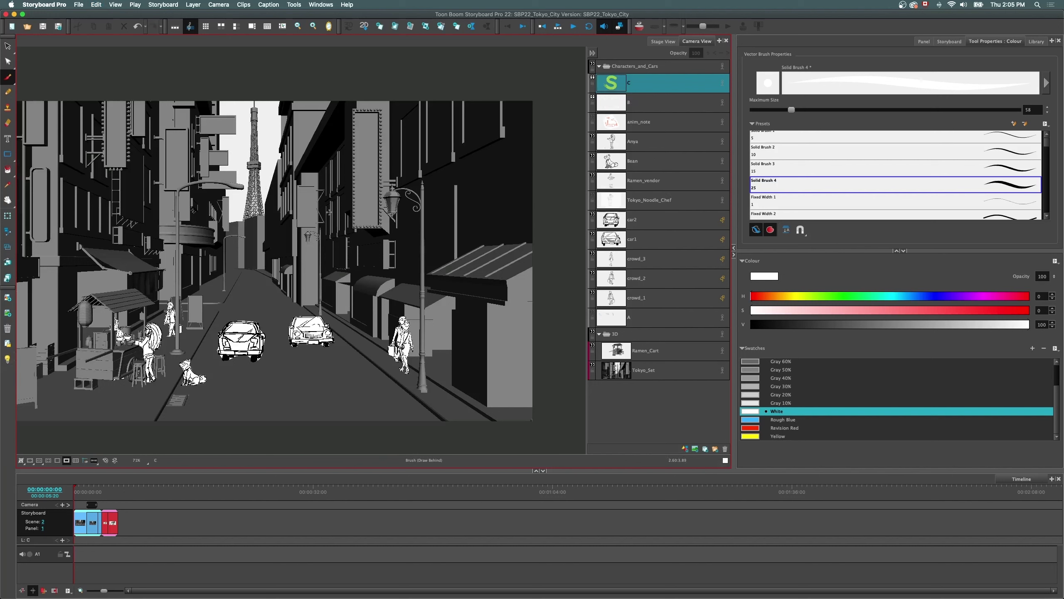
pyautogui.moveTo(326, 114)
pyautogui.mouseDown()
pyautogui.moveTo(368, 144)
pyautogui.moveTo(357, 122)
pyautogui.mouseUp()
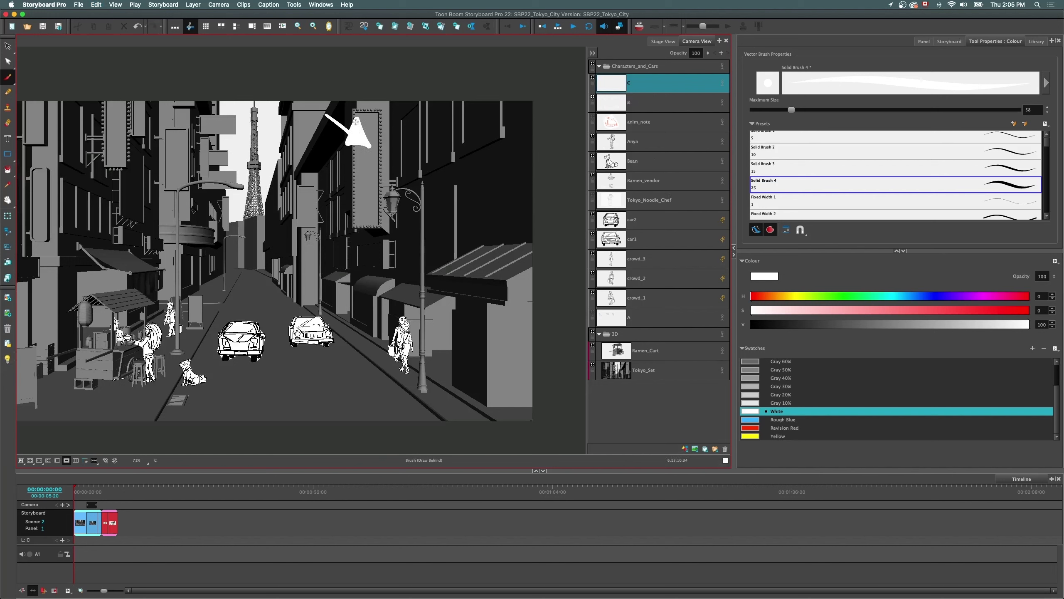
pyautogui.press('super+z')
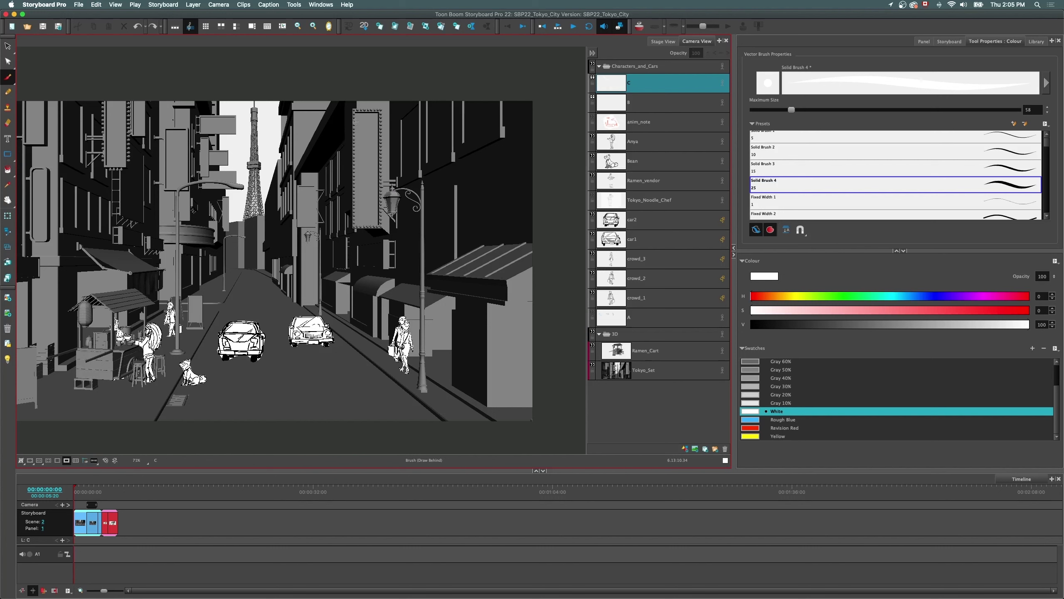
# - Try a white Charcoal rectangle over the distant tower with the light table on
pyautogui.moveTo(8, 154); pyautogui.dragTo(34, 149)
pyautogui.click(7, 359)
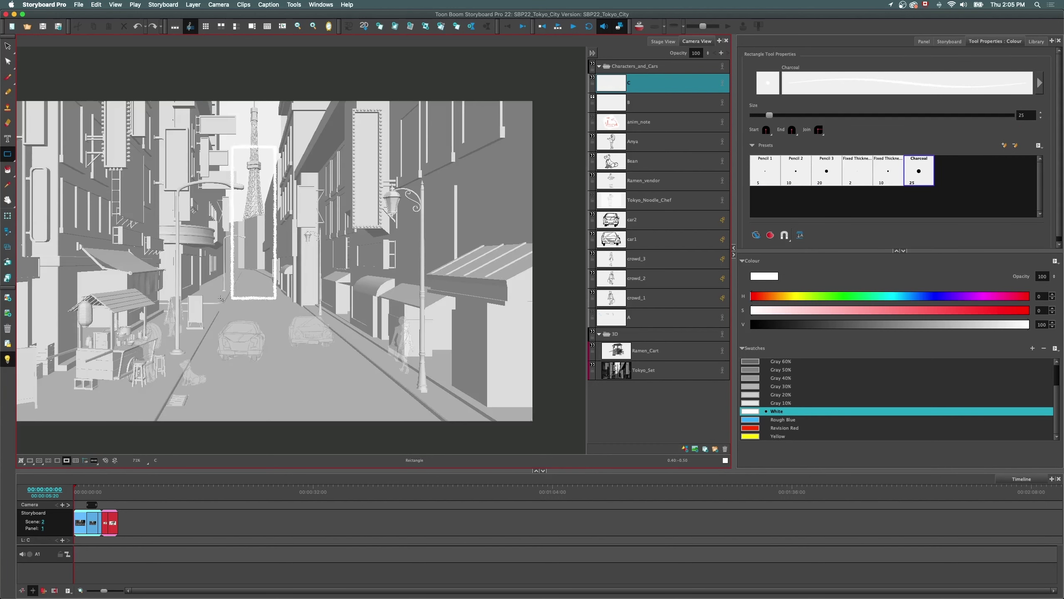
pyautogui.hotkey('shift', 'l')
pyautogui.moveTo(276, 151); pyautogui.dragTo(219, 309)
# - Draw a tall yellow Charcoal rectangle over the middle of the street and fill it with yellow
pyautogui.click(749, 436)
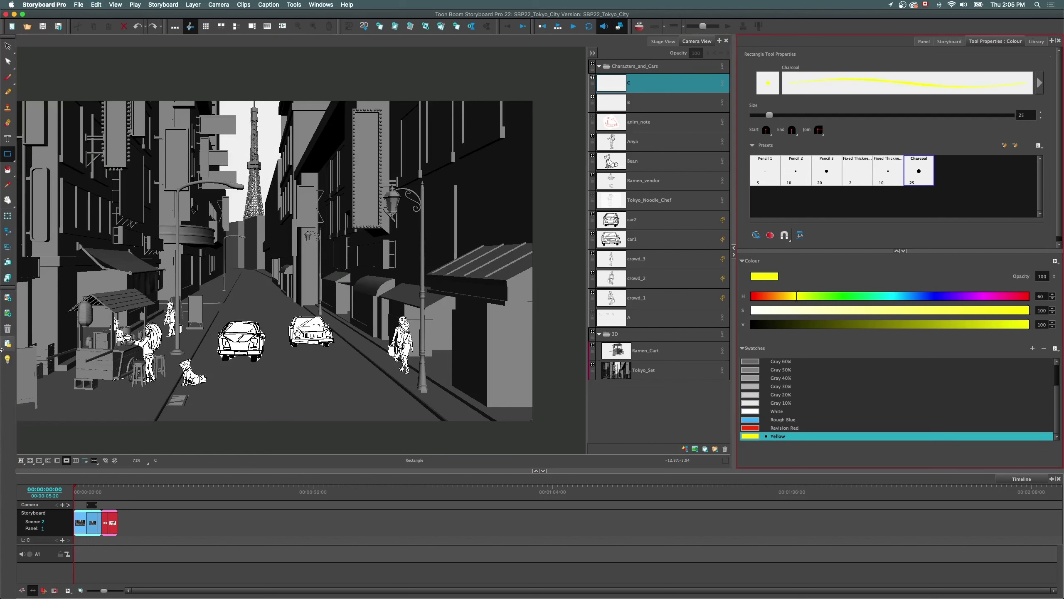
pyautogui.moveTo(285, 183); pyautogui.dragTo(247, 337)
pyautogui.click(8, 169)
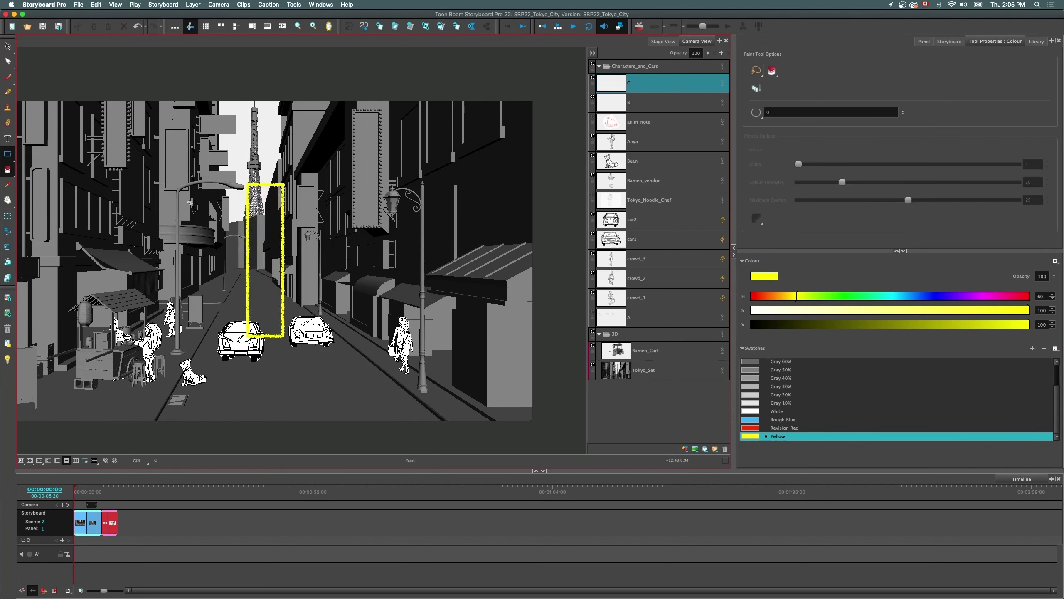
pyautogui.click(262, 254)
pyautogui.hotkey('alt', 'b')
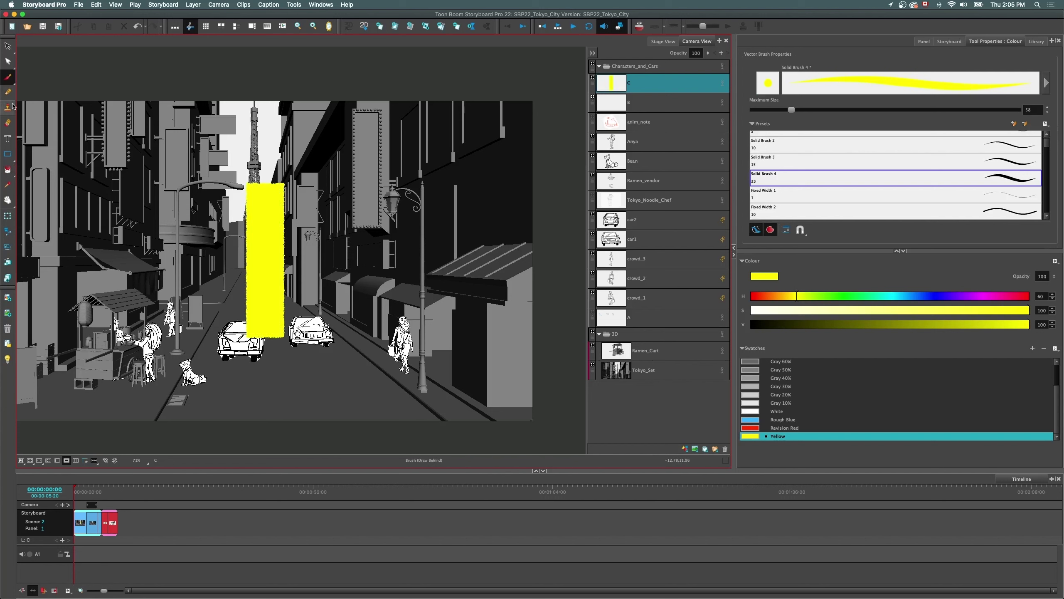
# - Centre the layer's pivot on the yellow rectangle and place it on the tall vertical sign with Snap to 3D surface
pyautogui.click(7, 216)
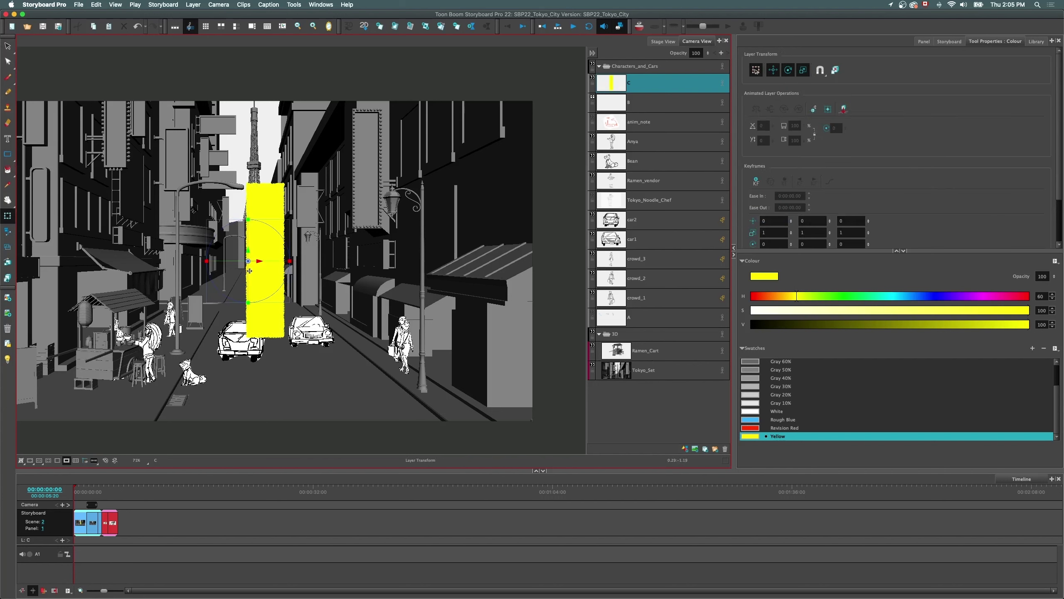
pyautogui.moveTo(248, 261); pyautogui.dragTo(264, 261)
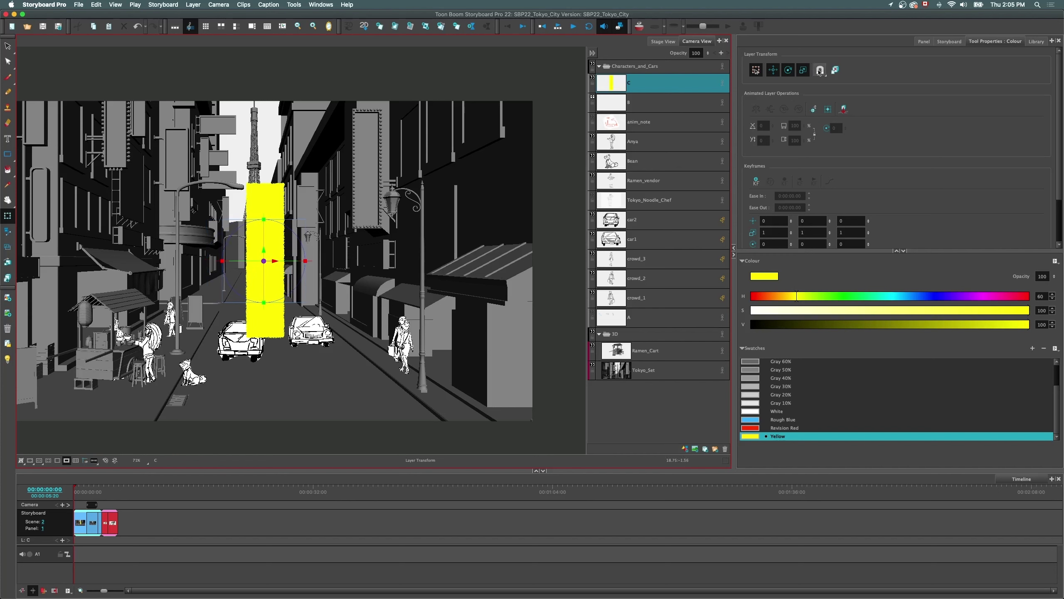
pyautogui.click(835, 70)
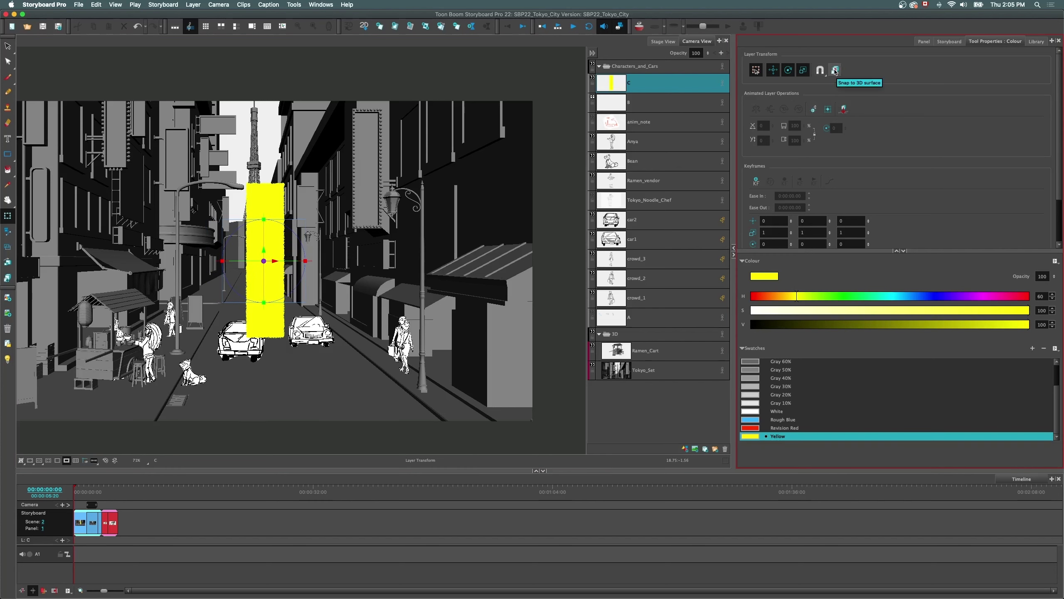
pyautogui.moveTo(274, 244); pyautogui.dragTo(362, 170)
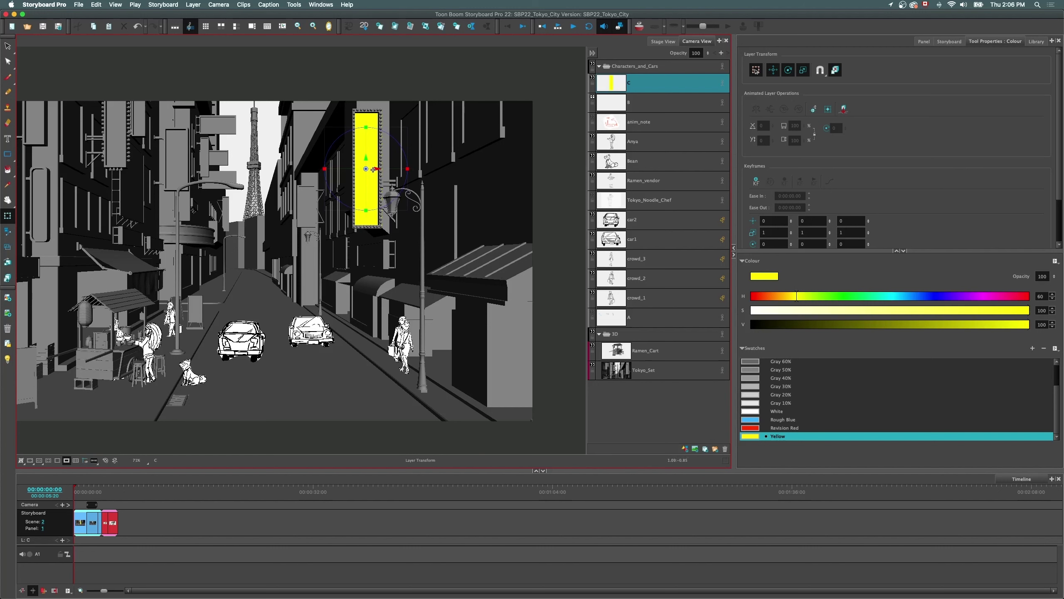
# - Face the yellow sign layer straight on in Stage View and turn off Draw Behind for the white Solid Brush 4
pyautogui.hotkey('alt', 'b')
pyautogui.click(656, 42)
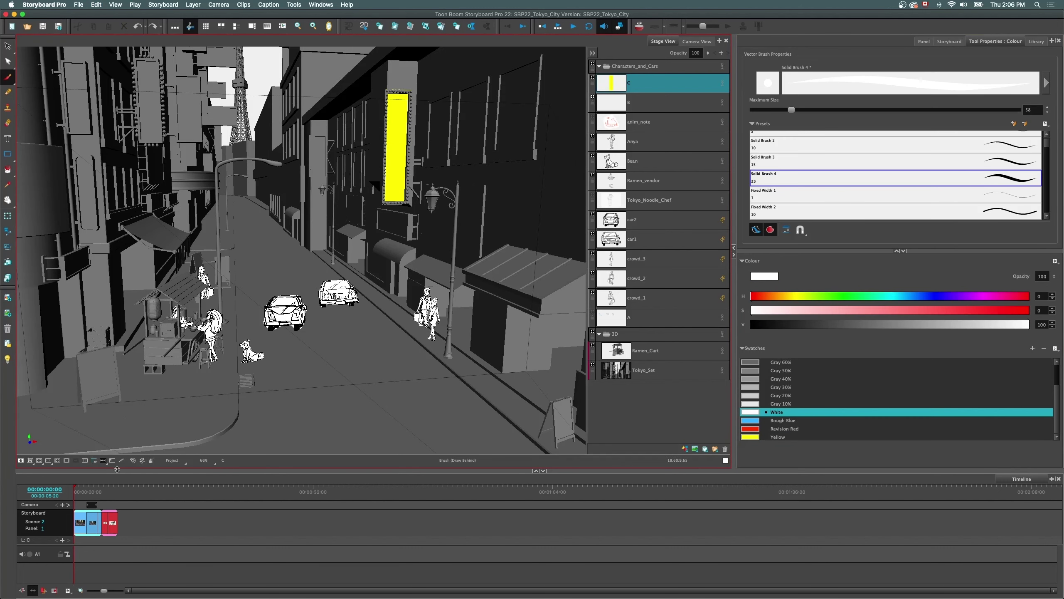
pyautogui.click(151, 460)
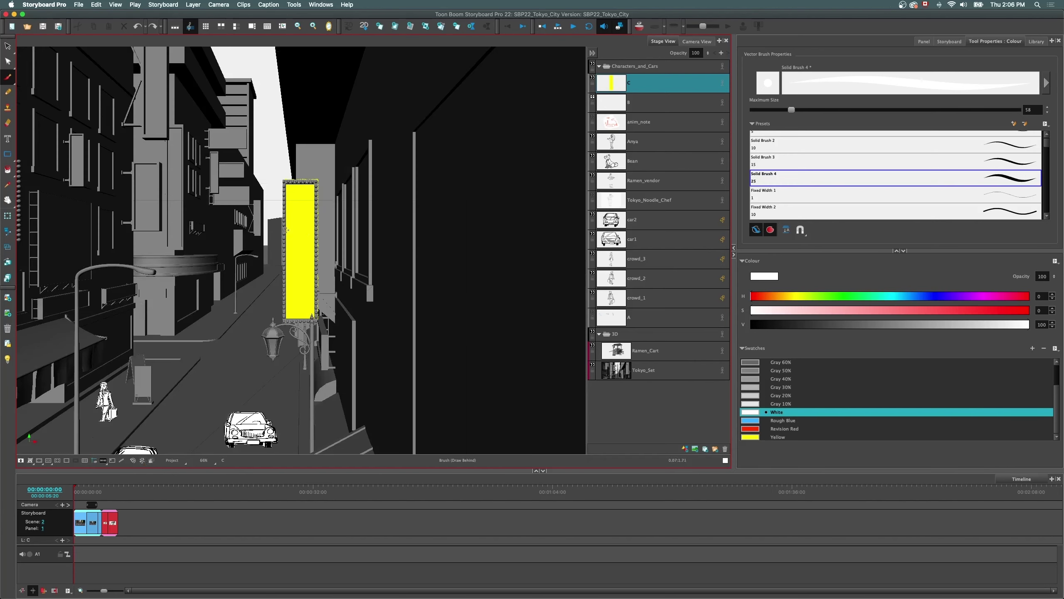
pyautogui.press('2')
pyautogui.press('2')
pyautogui.press('2')
pyautogui.press('2')
pyautogui.click(755, 230)
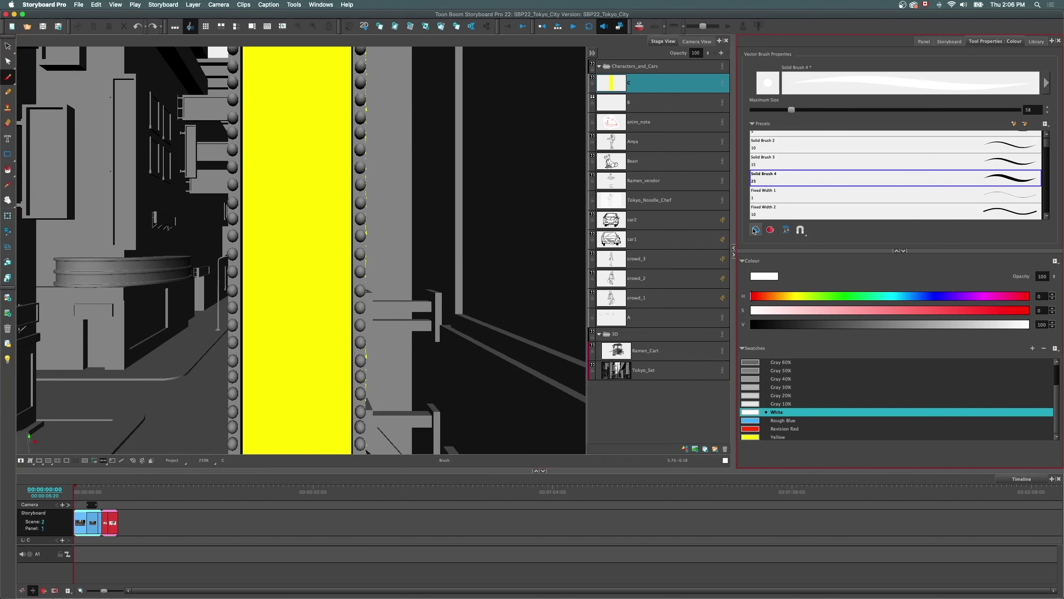
# - Try a white zigzag stroke down the yellow sign and undo it
pyautogui.moveTo(302, 88)
pyautogui.mouseDown()
pyautogui.moveTo(328, 146)
pyautogui.moveTo(281, 176)
pyautogui.moveTo(268, 246)
pyautogui.moveTo(299, 390)
pyautogui.mouseUp()
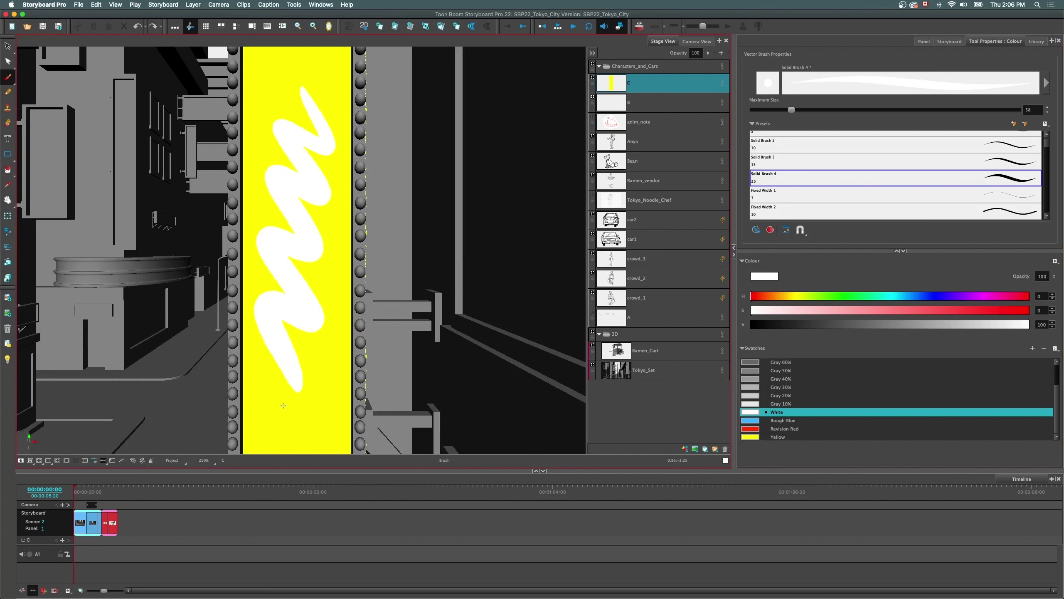
pyautogui.hotkey('ctrl', 'z')
pyautogui.hotkey('ctrl', 'z')
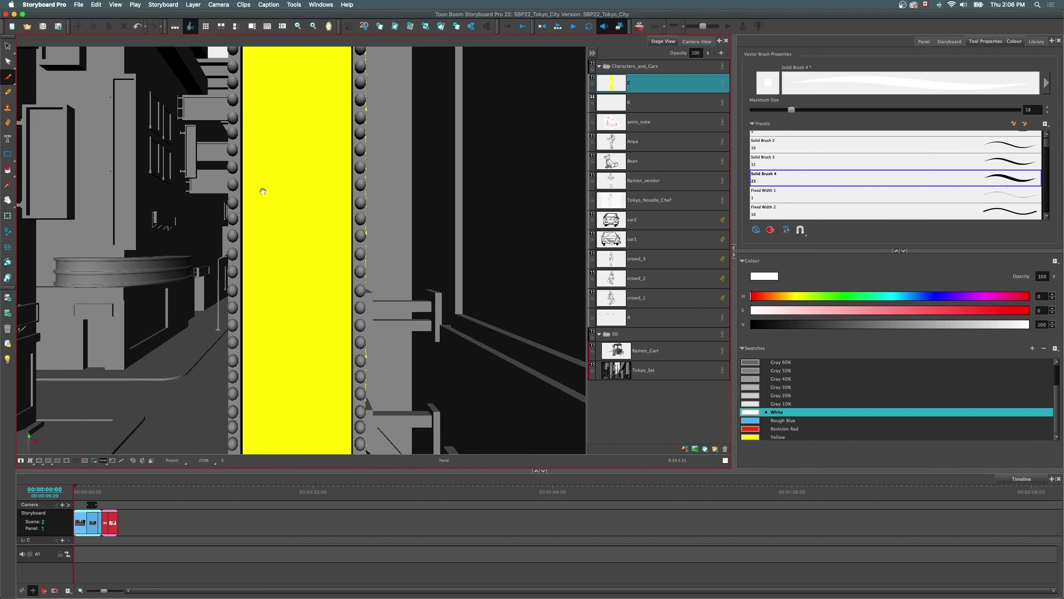
# - Draw two white smiley faces on the yellow sign, one above the other, and check them in Camera View
pyautogui.press('1')
pyautogui.press('1')
pyautogui.press('1')
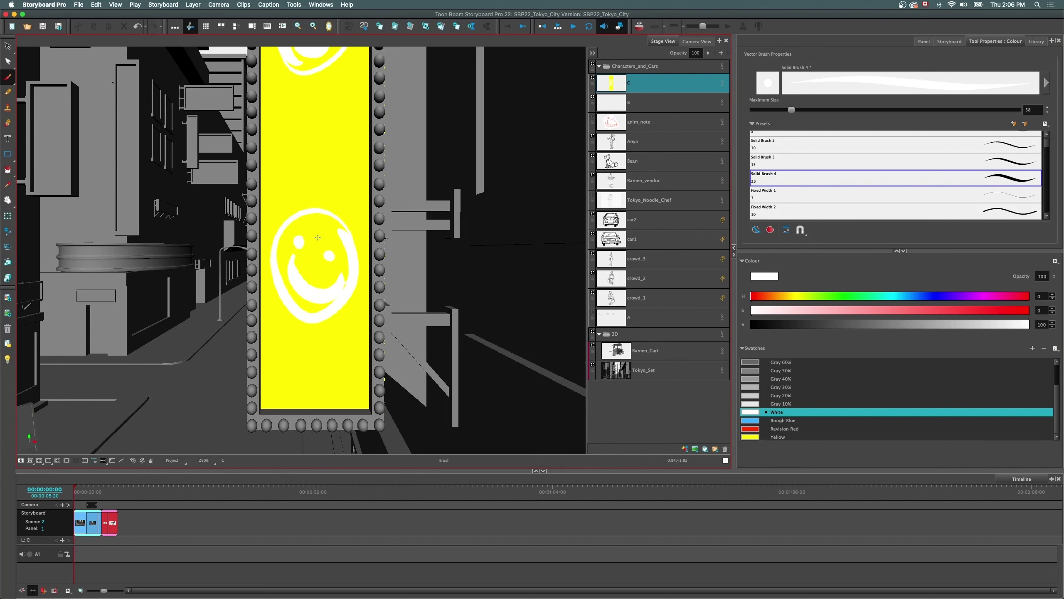
pyautogui.click(696, 41)
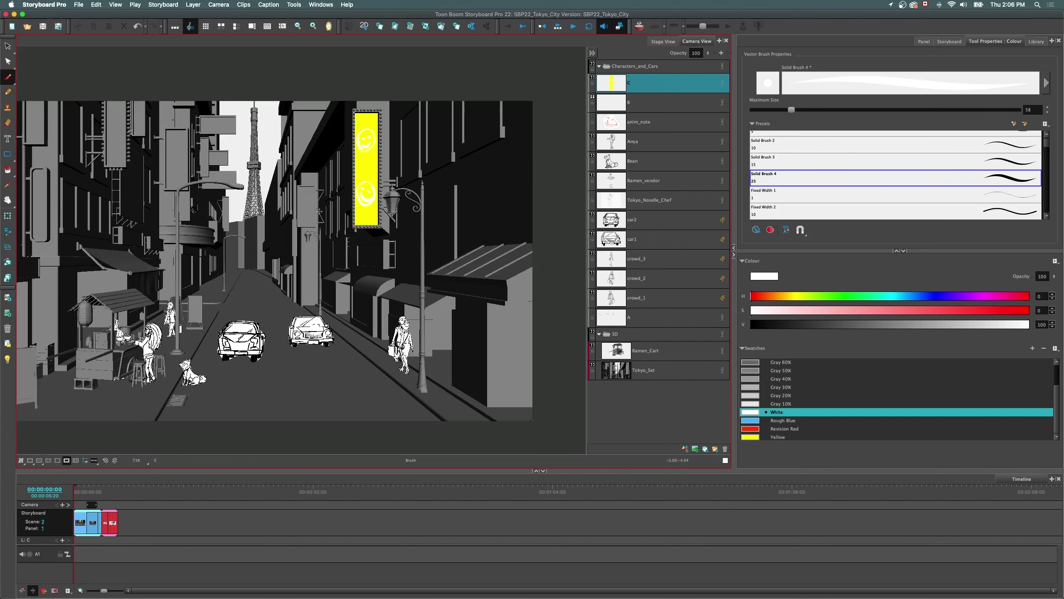
# - Undo the smiley faces and fill the yellow sign with white diagonal zigzag strokes directly in Camera View
pyautogui.press('super+z')
pyautogui.press('super+z')
pyautogui.moveTo(373, 116)
pyautogui.mouseDown()
pyautogui.moveTo(344, 163)
pyautogui.moveTo(348, 182)
pyautogui.mouseUp()
pyautogui.press('super+z')
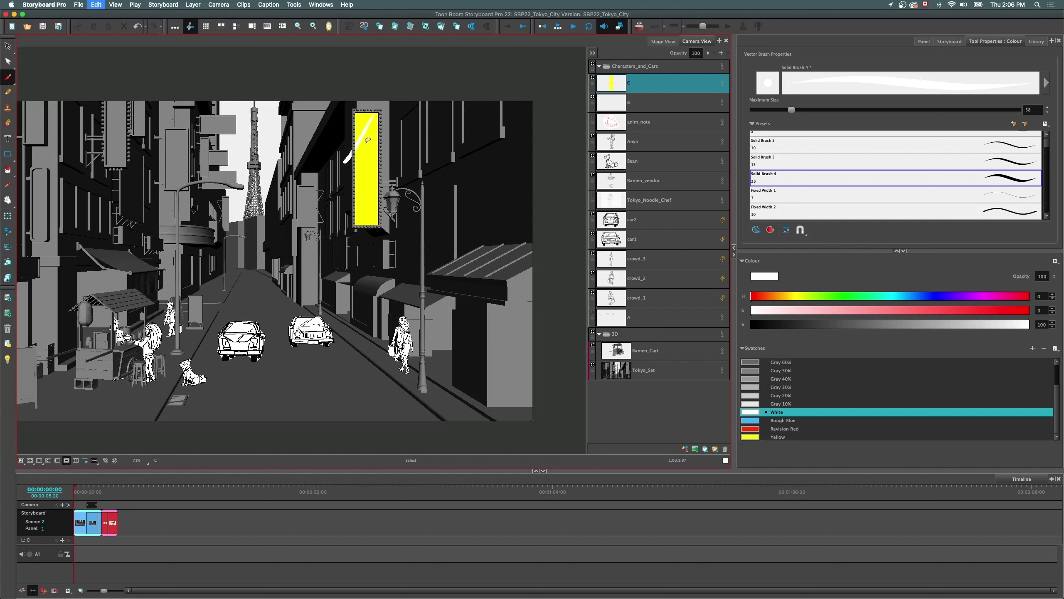
pyautogui.press('super+z')
pyautogui.moveTo(370, 113)
pyautogui.mouseDown()
pyautogui.moveTo(356, 142)
pyautogui.moveTo(362, 224)
pyautogui.mouseUp()
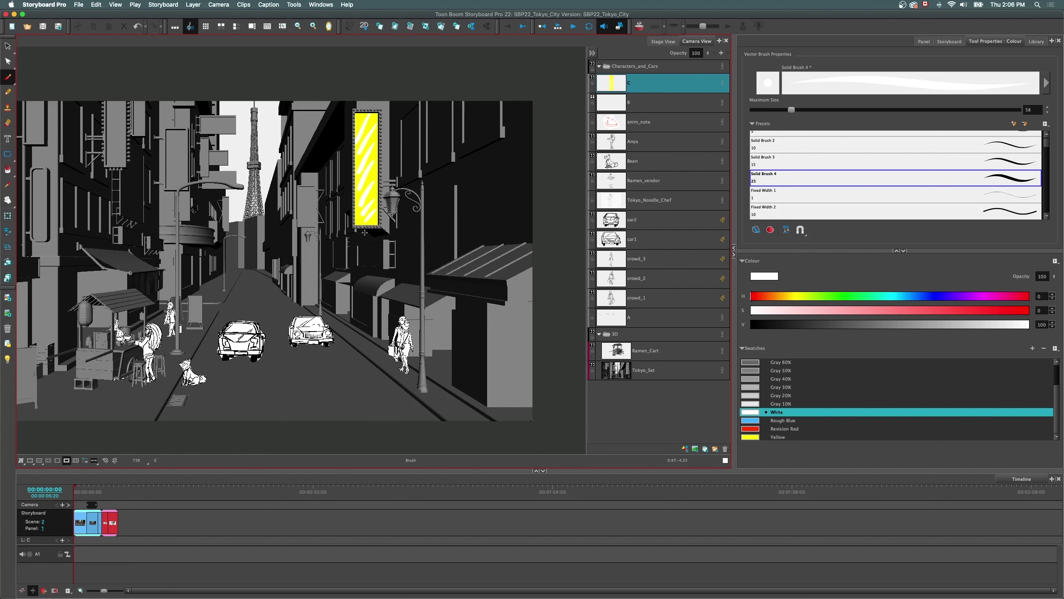
# - Examine the second panel's street, cars and ramen cart in Camera View and from above in Stage View
pyautogui.hscroll(-5, 159, 392)
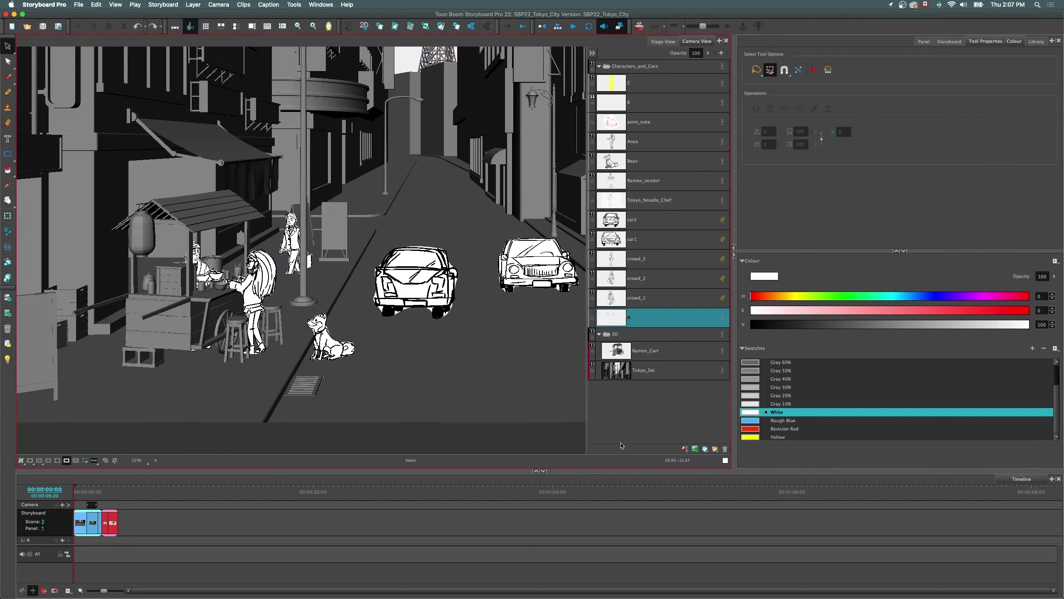
pyautogui.click(81, 487)
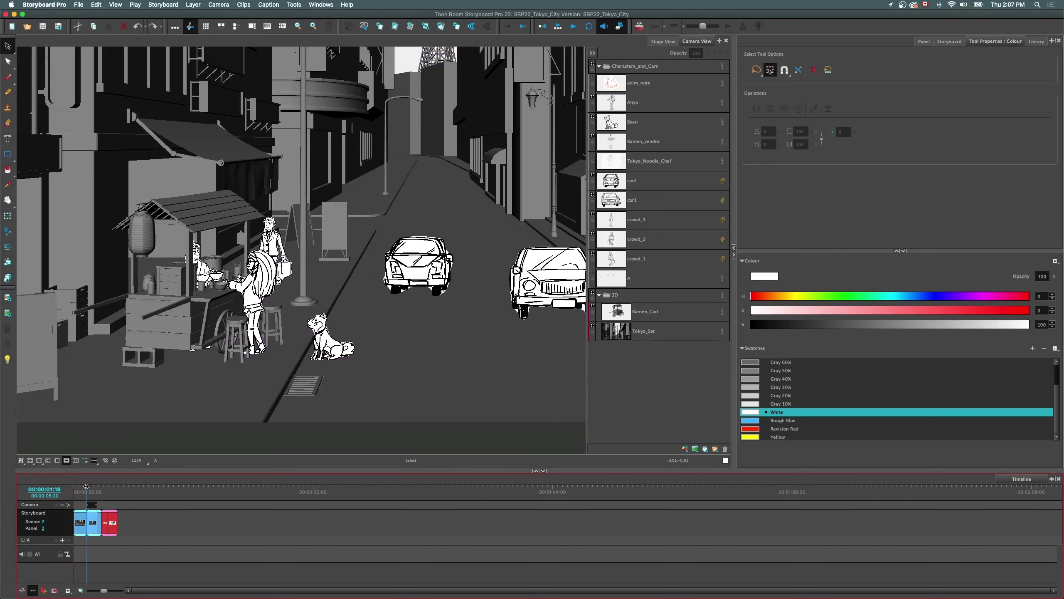
pyautogui.click(405, 306)
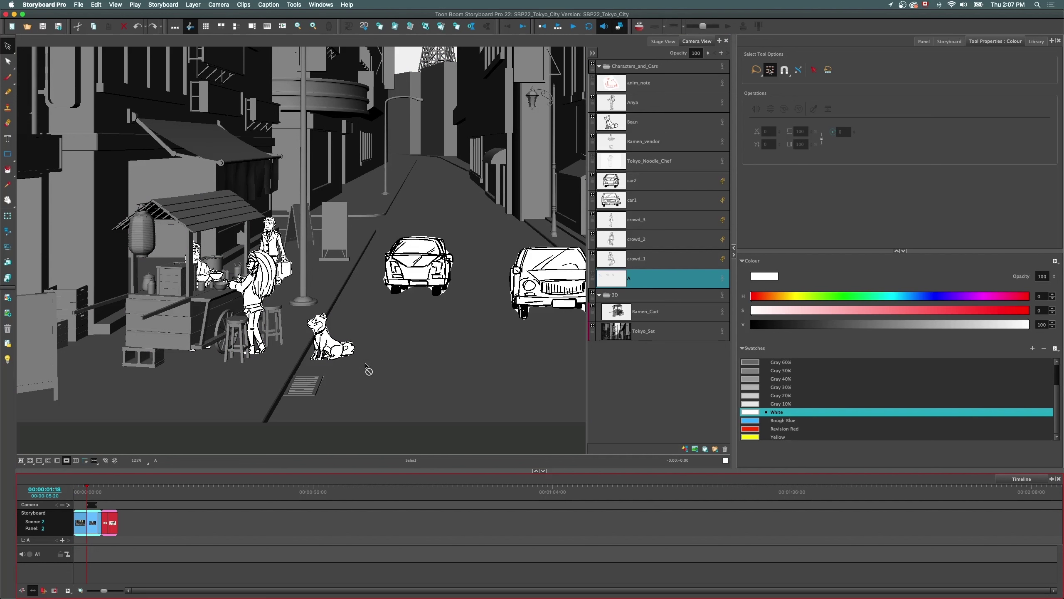
pyautogui.moveTo(368, 370); pyautogui.dragTo(322, 483)
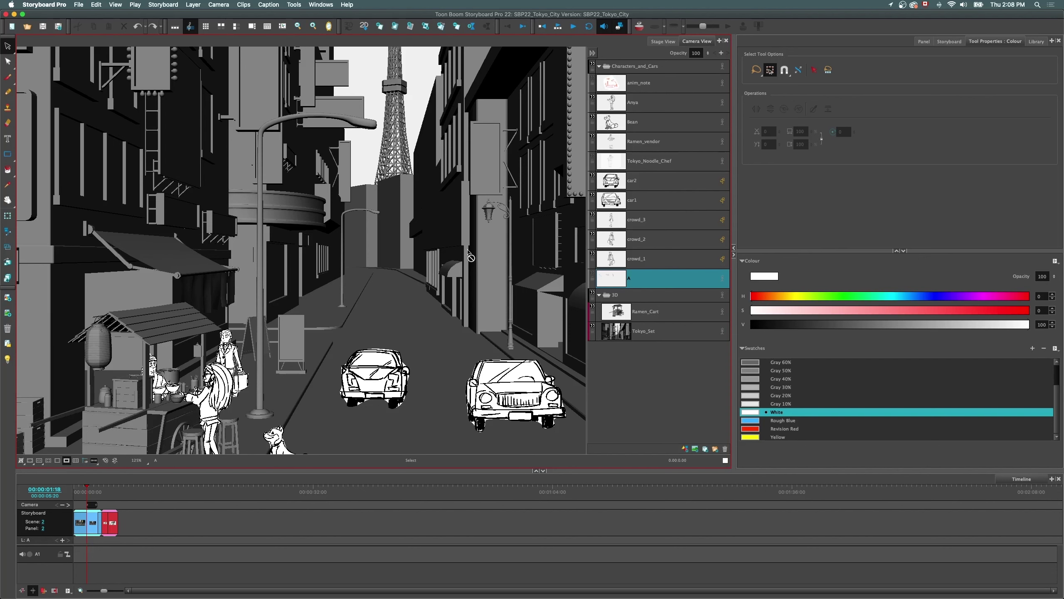
pyautogui.click(662, 41)
pyautogui.moveTo(74, 301); pyautogui.dragTo(272, 370)
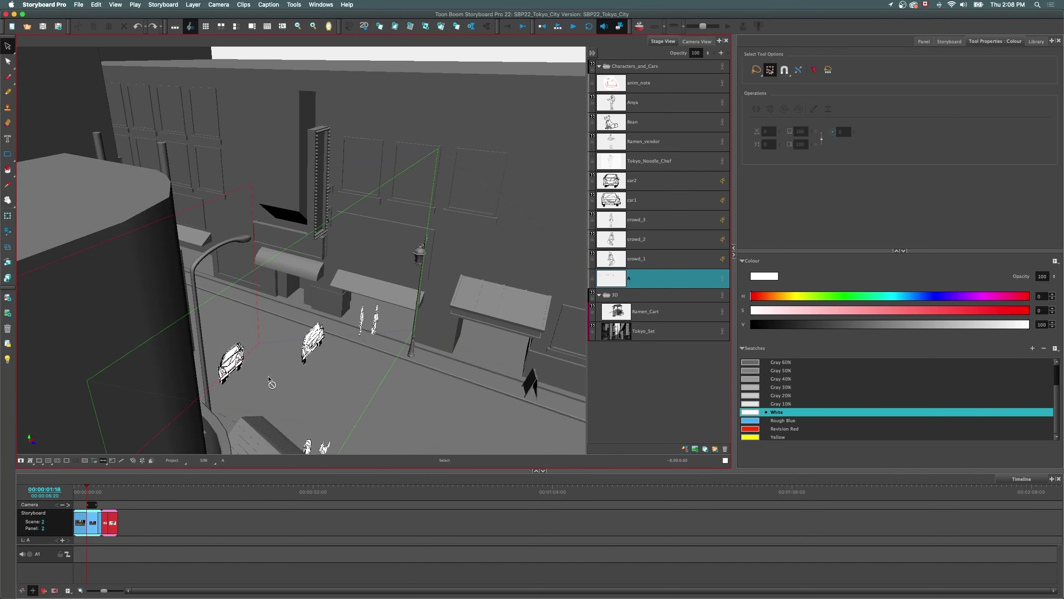
# - Add an empty panel after the last ramen cart panel and place the SBP7_3D_cart_1 library model in it, using Render to 2D
pyautogui.click(103, 491)
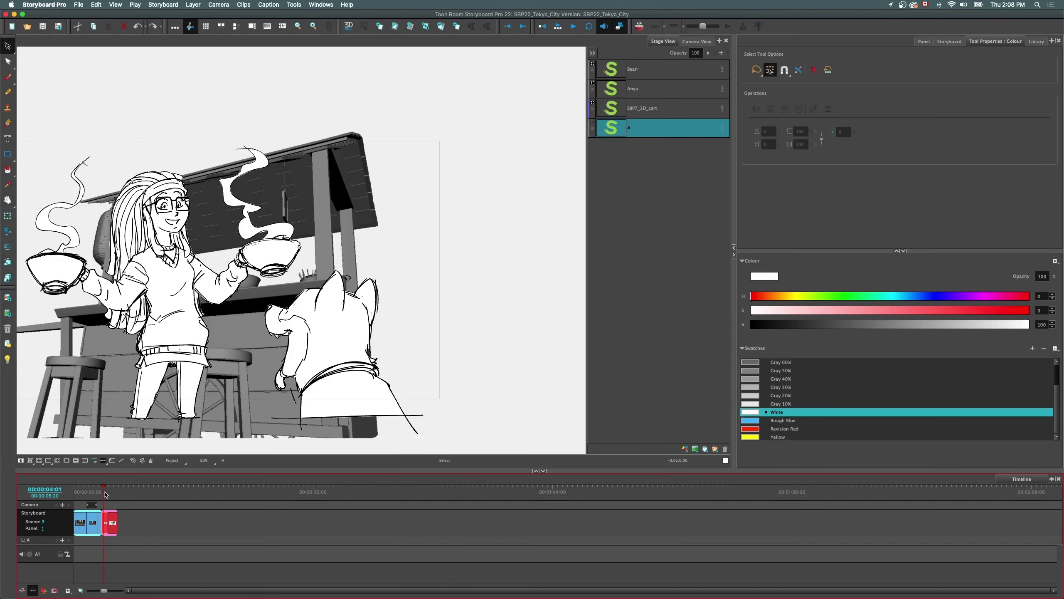
pyautogui.moveTo(452, 187); pyautogui.dragTo(414, 185)
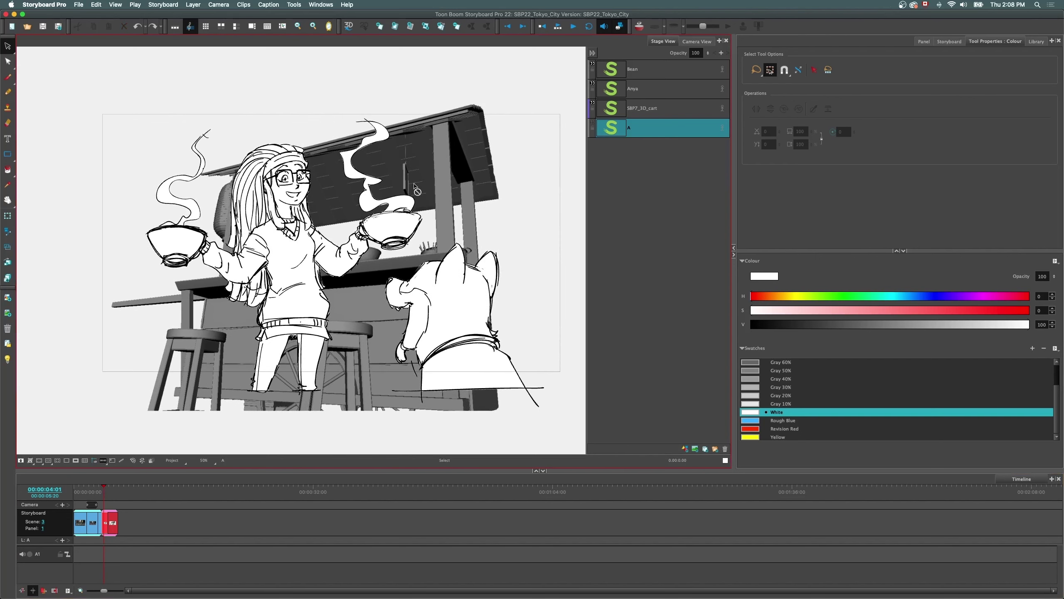
pyautogui.click(1035, 41)
pyautogui.click(111, 493)
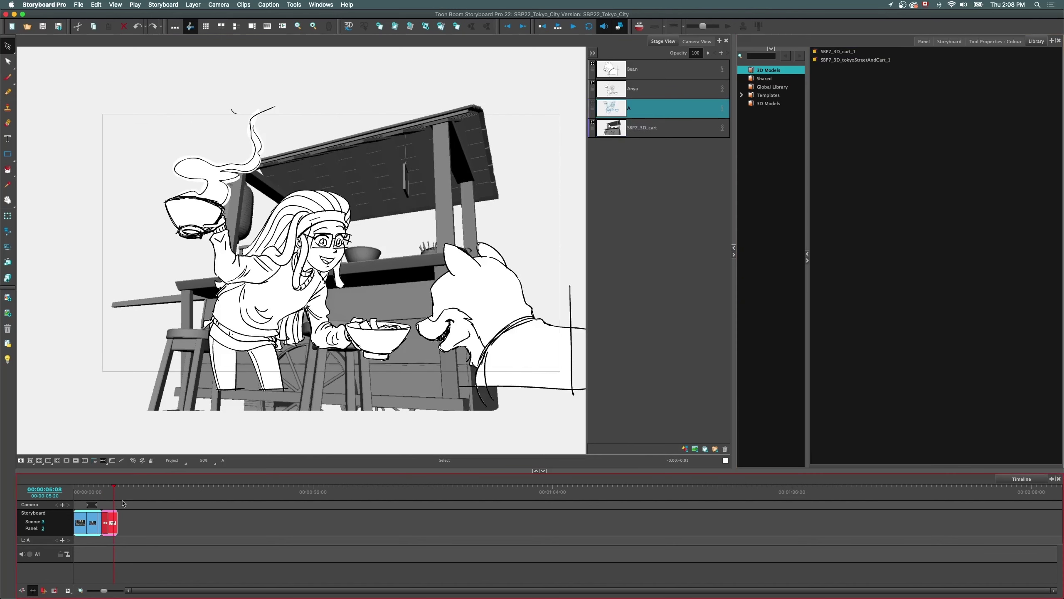
pyautogui.press('p')
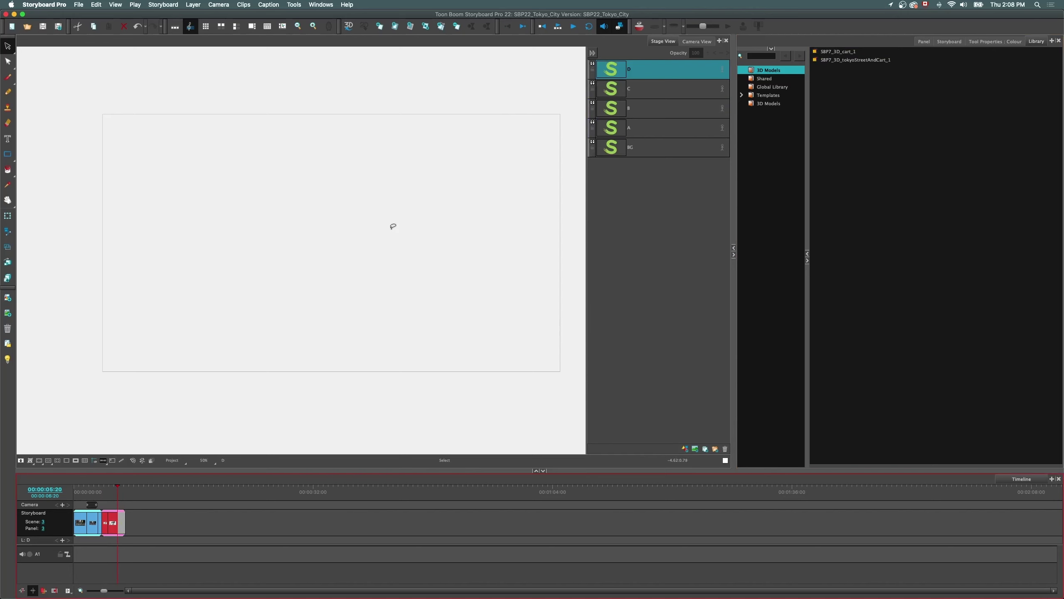
pyautogui.moveTo(838, 51); pyautogui.dragTo(279, 198)
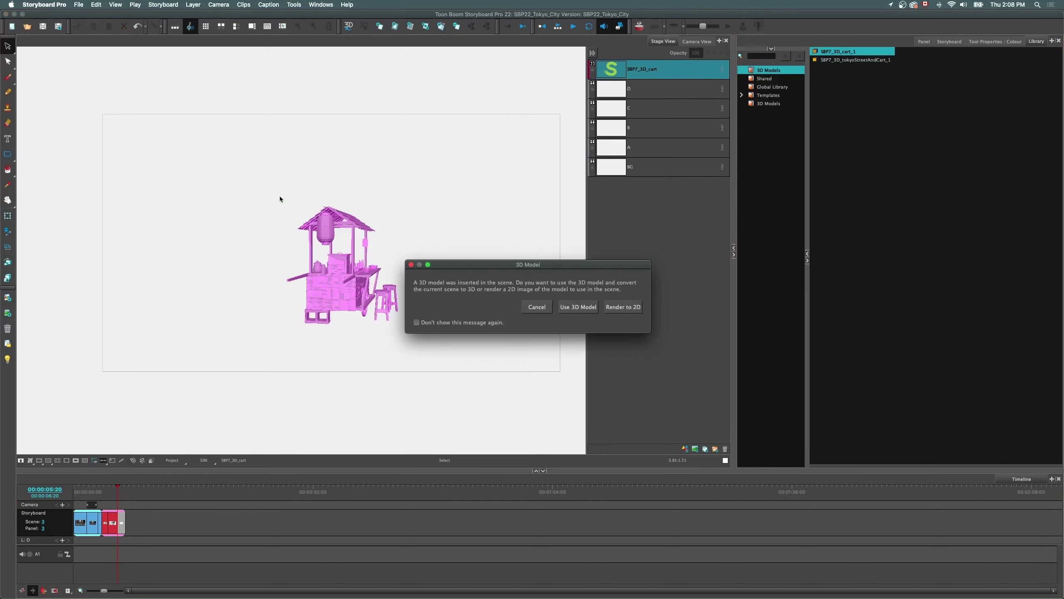
pyautogui.click(620, 308)
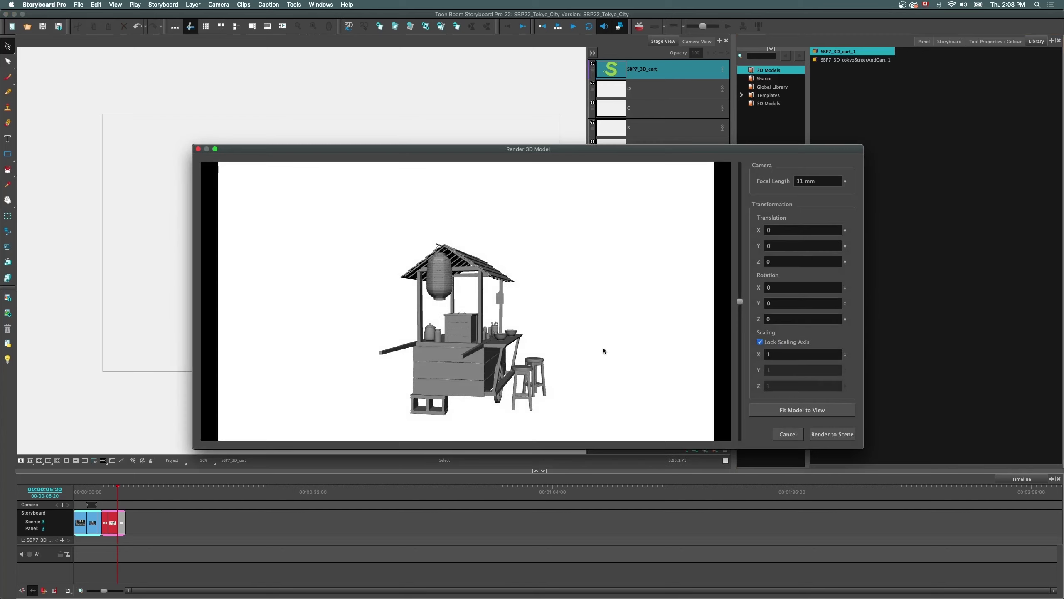
# - Rotate the cart model to -100 on Y and set the render camera's focal length to 45 mm
pyautogui.moveTo(739, 302)
pyautogui.mouseDown()
pyautogui.moveTo(740, 289)
pyautogui.moveTo(738, 309)
pyautogui.mouseUp()
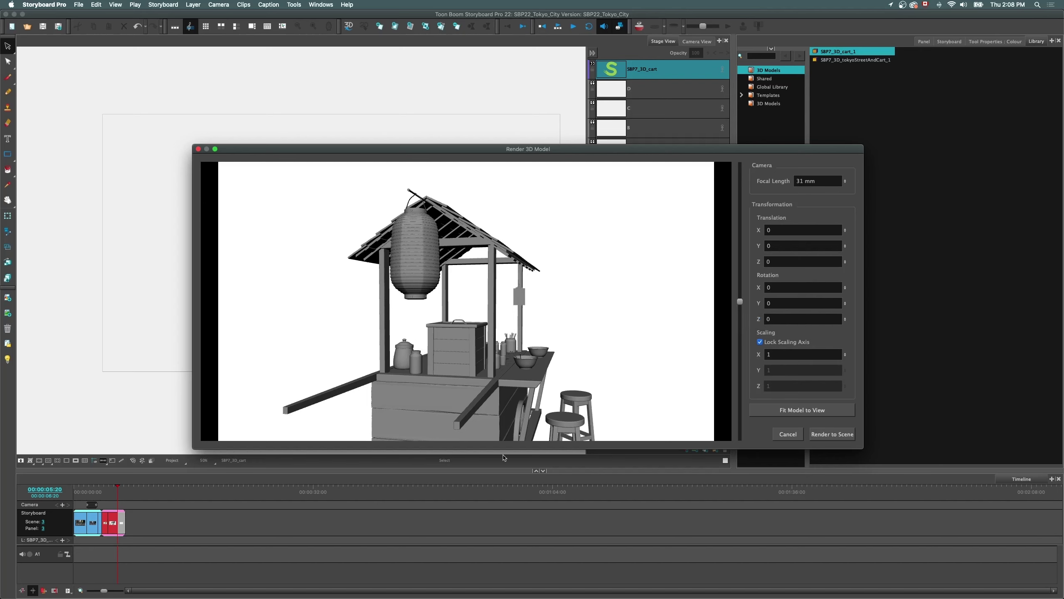
pyautogui.moveTo(475, 357); pyautogui.dragTo(852, 391)
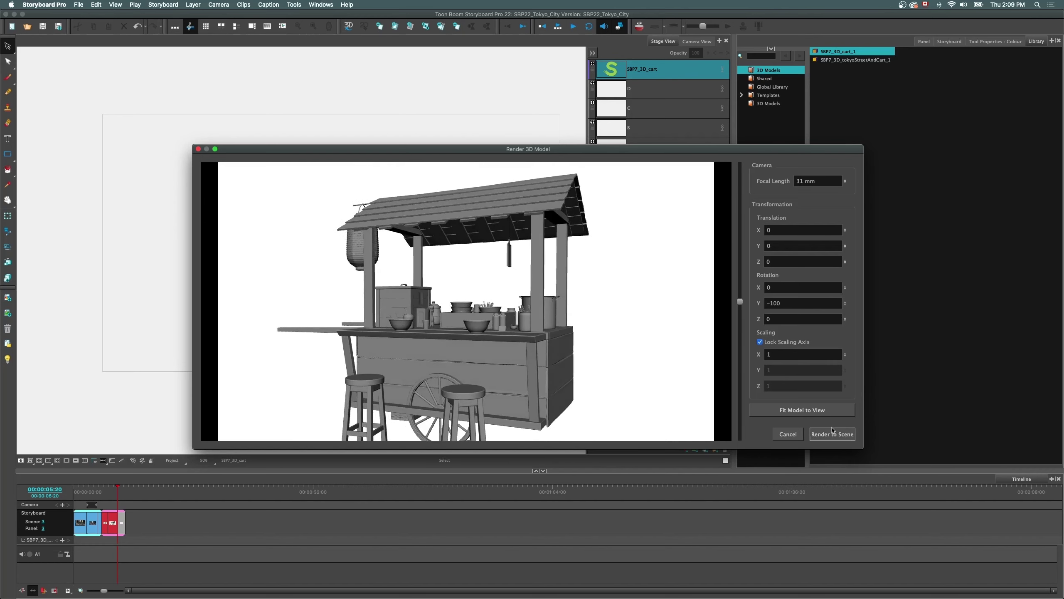
pyautogui.moveTo(740, 301)
pyautogui.mouseDown()
pyautogui.moveTo(740, 274)
pyautogui.moveTo(739, 301)
pyautogui.mouseUp()
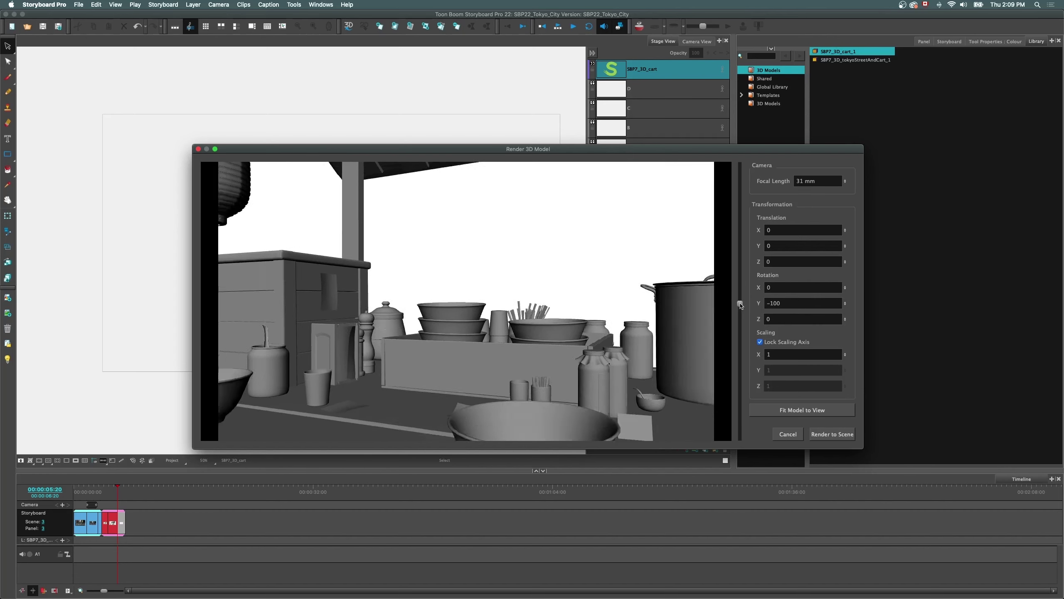
pyautogui.moveTo(845, 185)
pyautogui.mouseDown()
pyautogui.moveTo(845, 214)
pyautogui.moveTo(840, 170)
pyautogui.mouseUp()
# - Frame the two stools and cart wheel close up, render them to the scene and lower the cart layer's opacity to 26
pyautogui.moveTo(305, 365); pyautogui.dragTo(483, 272)
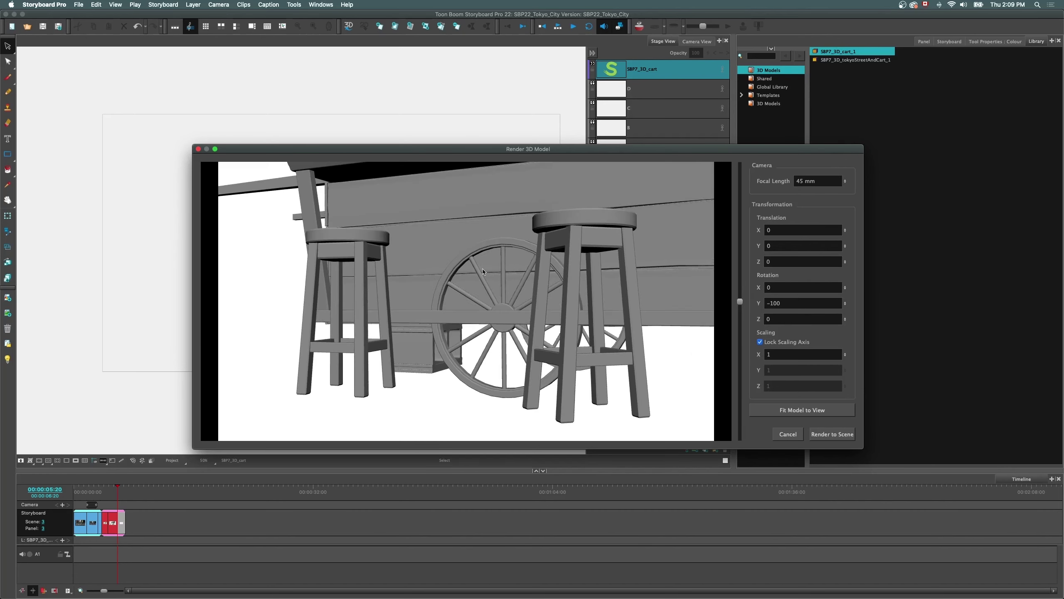
pyautogui.click(818, 438)
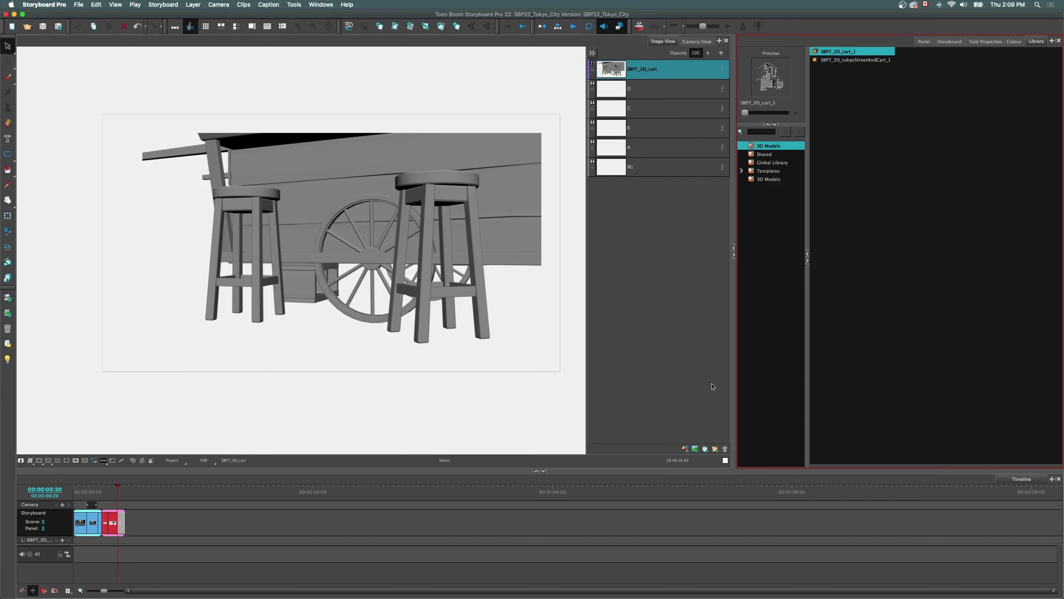
pyautogui.moveTo(708, 53)
pyautogui.mouseDown()
pyautogui.moveTo(708, 125)
pyautogui.moveTo(708, 96)
pyautogui.mouseUp()
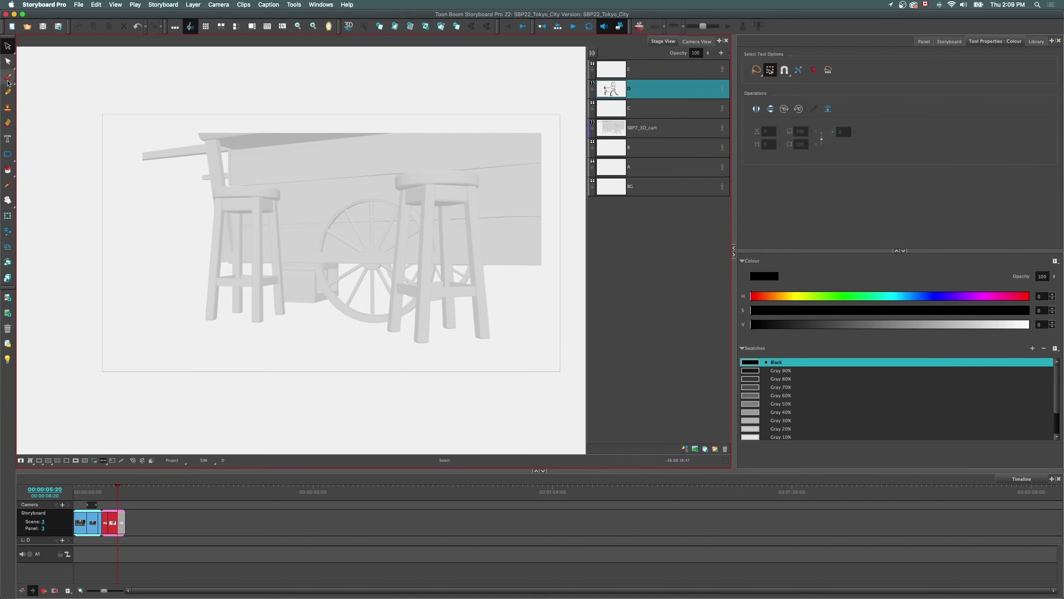
# - Sketch the bent legs and foot of a figure seated on the nearer stool on layer D with black Solid Brush 4
pyautogui.moveTo(455, 97)
pyautogui.mouseDown()
pyautogui.moveTo(468, 176)
pyautogui.moveTo(394, 177)
pyautogui.mouseUp()
pyautogui.moveTo(405, 89)
pyautogui.mouseDown()
pyautogui.moveTo(402, 147)
pyautogui.moveTo(342, 172)
pyautogui.mouseUp()
pyautogui.moveTo(428, 150); pyautogui.dragTo(344, 206)
pyautogui.moveTo(412, 162)
pyautogui.mouseDown()
pyautogui.moveTo(342, 208)
pyautogui.moveTo(379, 319)
pyautogui.mouseUp()
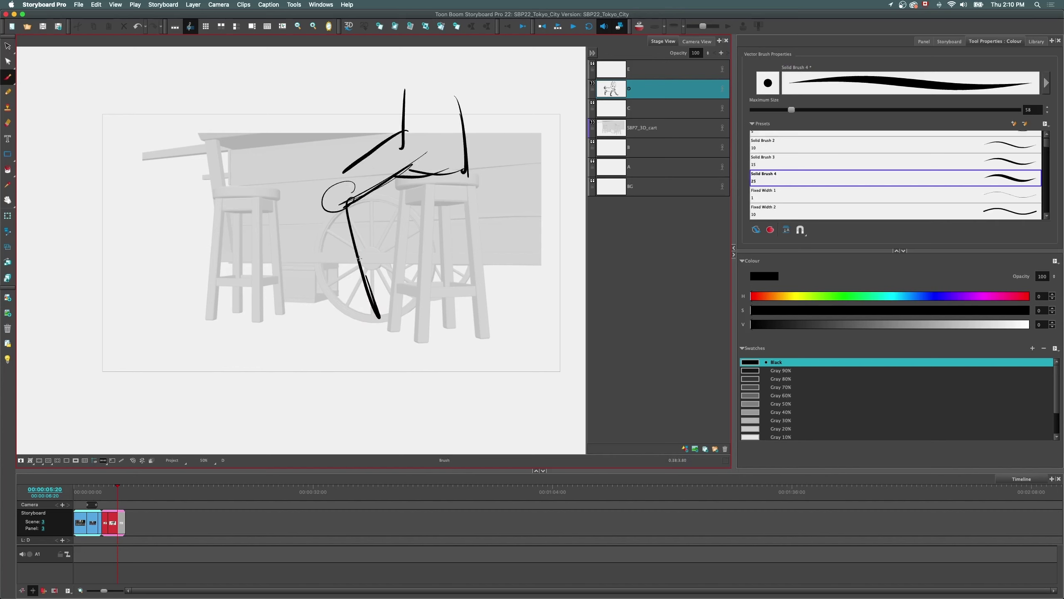
pyautogui.moveTo(346, 239)
pyautogui.mouseDown()
pyautogui.moveTo(370, 312)
pyautogui.moveTo(323, 331)
pyautogui.mouseUp()
pyautogui.moveTo(373, 192); pyautogui.dragTo(375, 207)
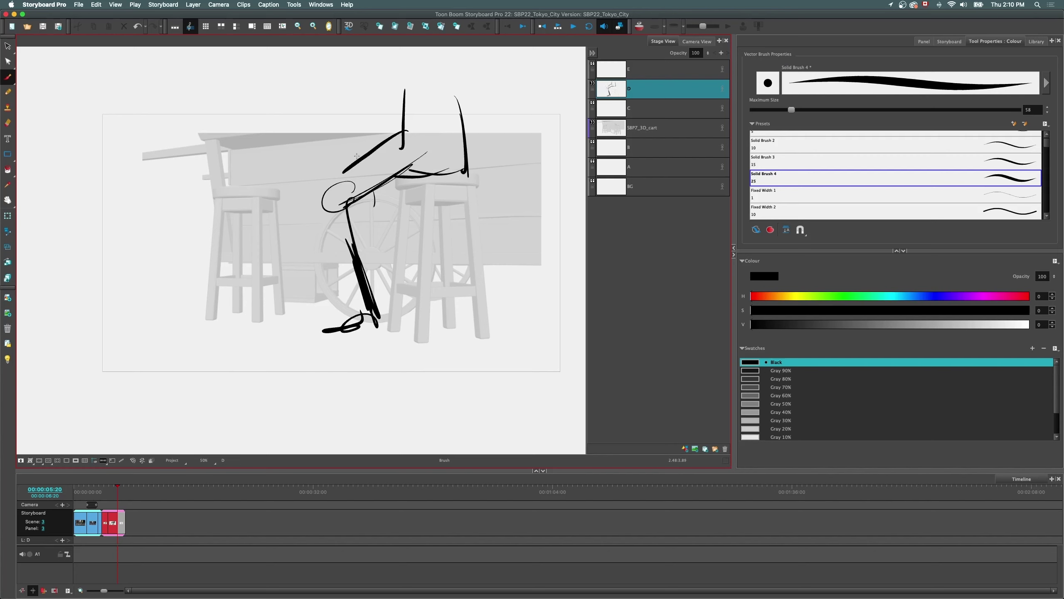
pyautogui.moveTo(335, 210); pyautogui.dragTo(372, 324)
pyautogui.moveTo(362, 296)
pyautogui.mouseDown()
pyautogui.moveTo(327, 201)
pyautogui.moveTo(359, 170)
pyautogui.mouseUp()
# - Select the whole leg sketch on layer D and delete it
pyautogui.hotkey('alt', 's')
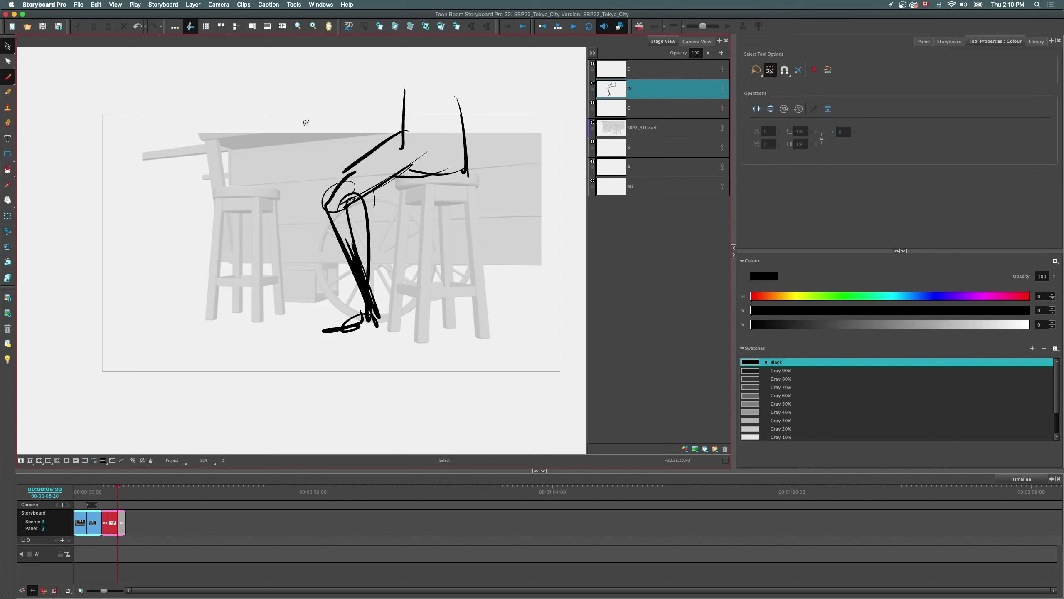
pyautogui.moveTo(304, 119); pyautogui.dragTo(498, 340)
pyautogui.press('Delete')
# - Update the SBP7_3D_cart layer's model position to show the whole cart from its opposite side and render it to the scene
pyautogui.click(613, 130)
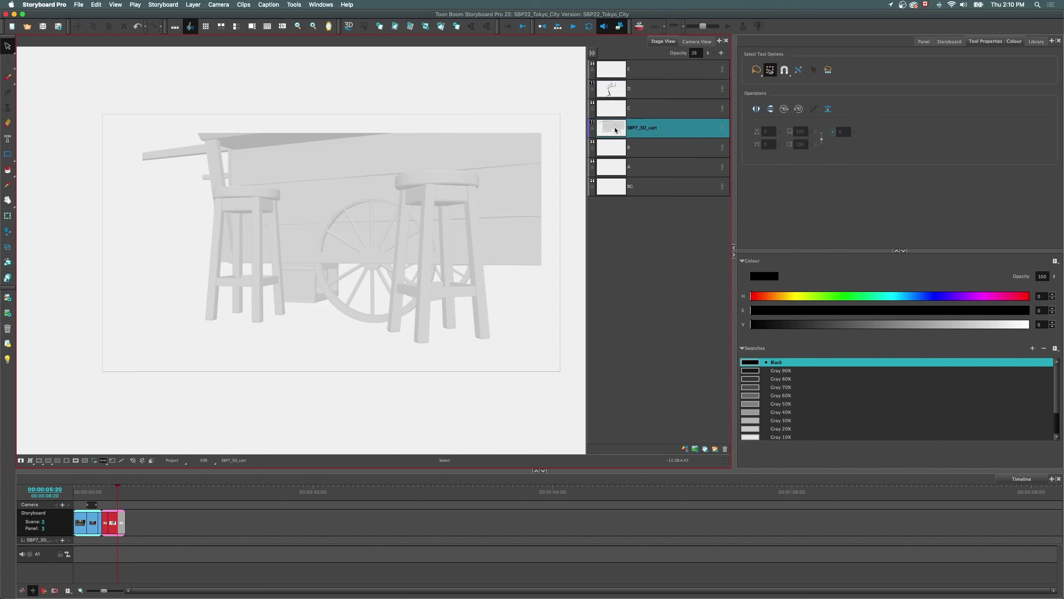
pyautogui.rightClick(616, 131)
pyautogui.click(654, 331)
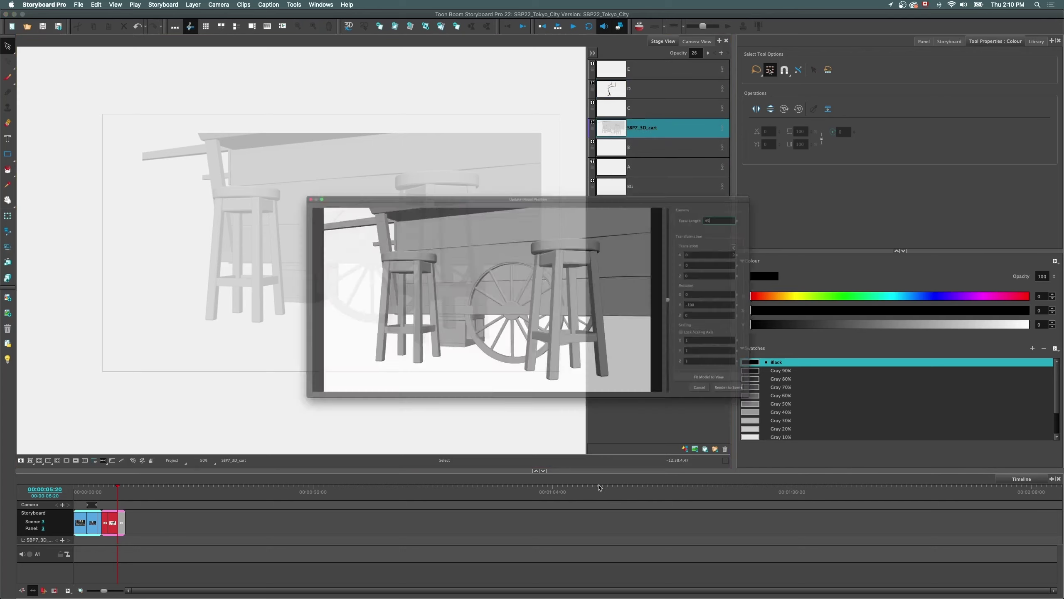
pyautogui.press('Return')
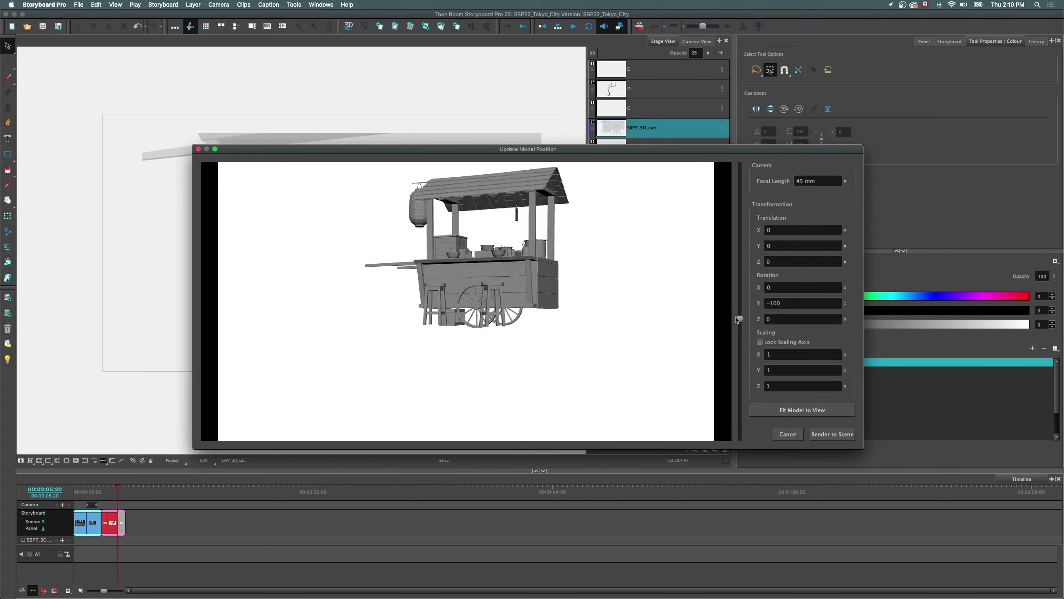
pyautogui.moveTo(363, 294); pyautogui.dragTo(377, 295)
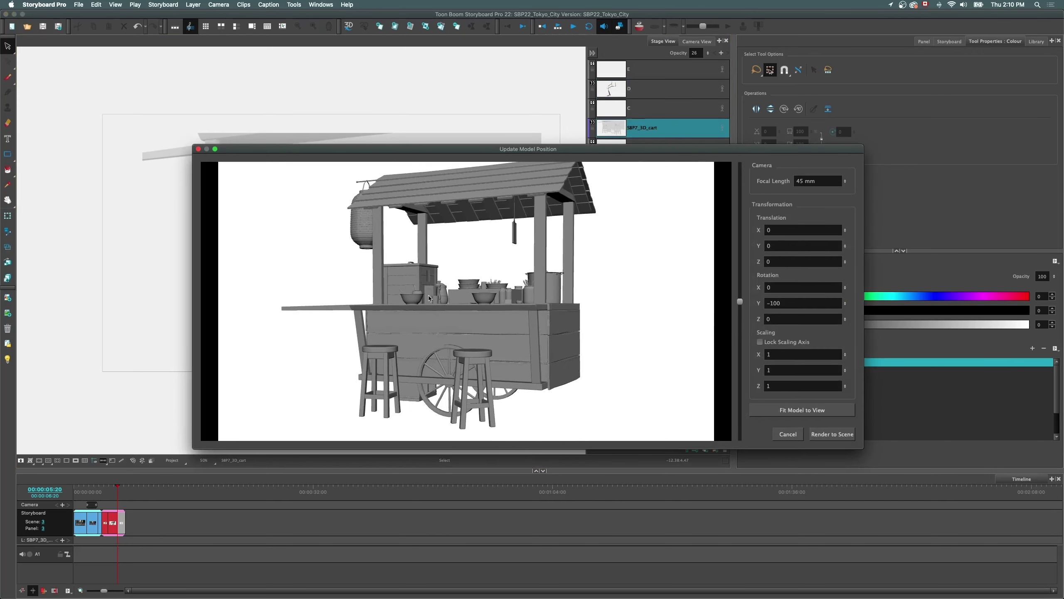
pyautogui.moveTo(842, 320); pyautogui.dragTo(817, 409)
pyautogui.click(831, 434)
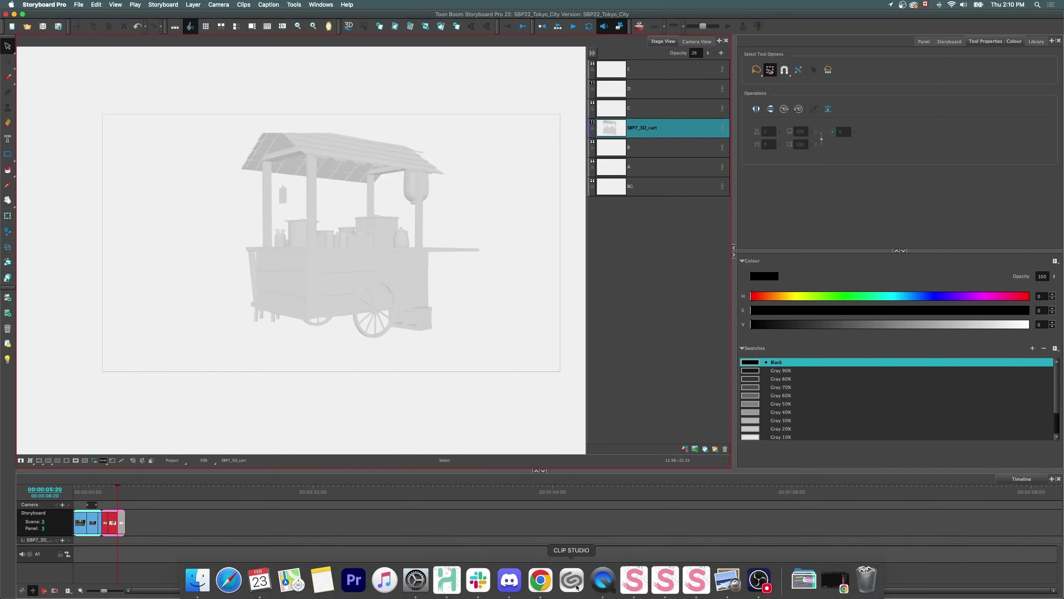
# - Switch to the SBP22_Skate_Or_Die project, lengthen the yellow countdown scene's "2" panel and play back the shots that follow
pyautogui.click(633, 580)
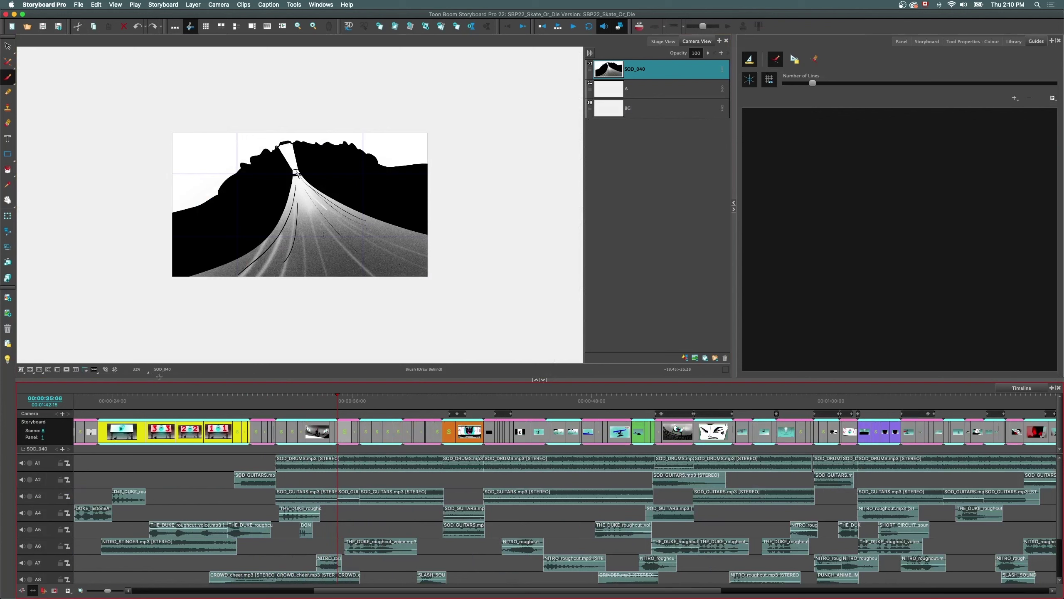
pyautogui.hotkey('shift', 'm')
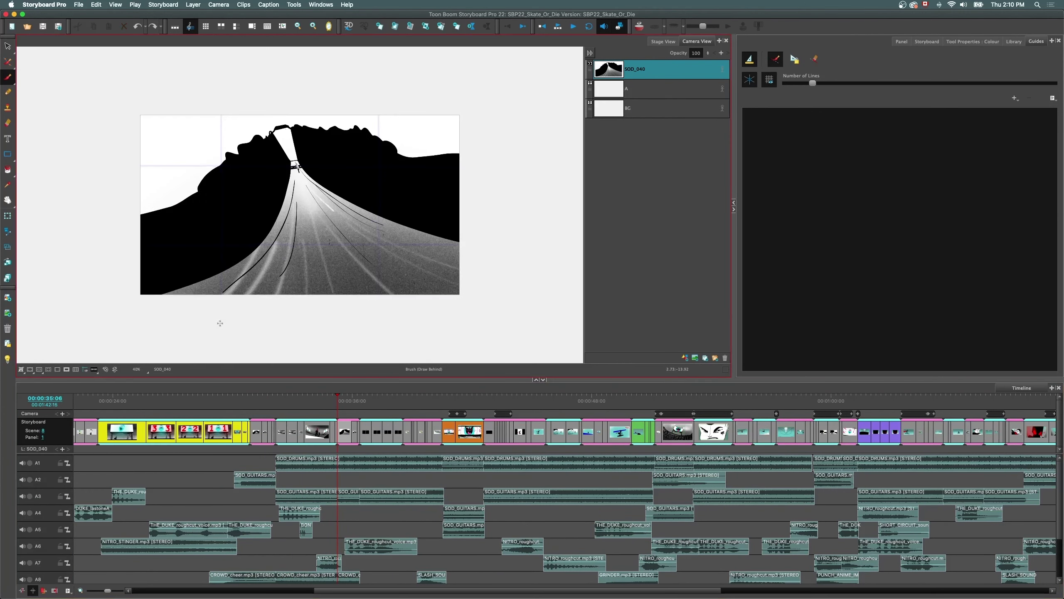
pyautogui.moveTo(347, 395); pyautogui.dragTo(203, 395)
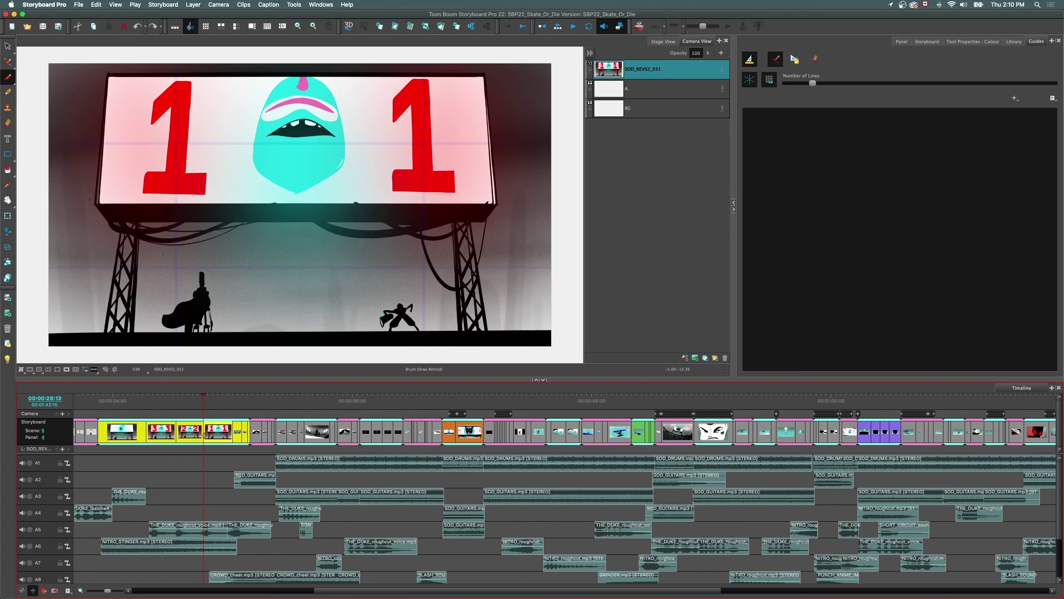
pyautogui.moveTo(204, 435); pyautogui.dragTo(258, 438)
pyautogui.press('Return')
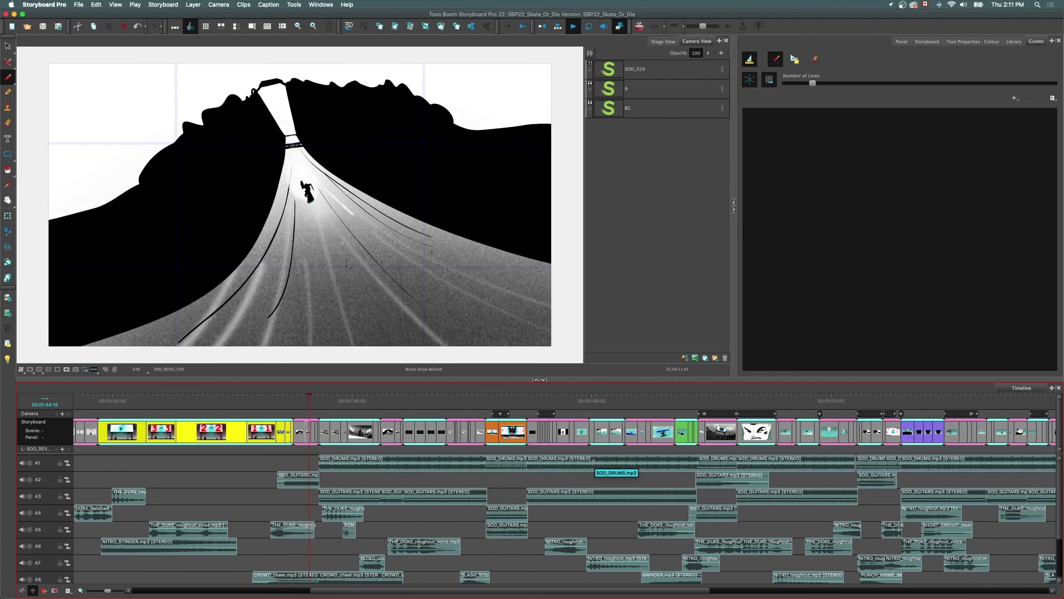
pyautogui.click(574, 31)
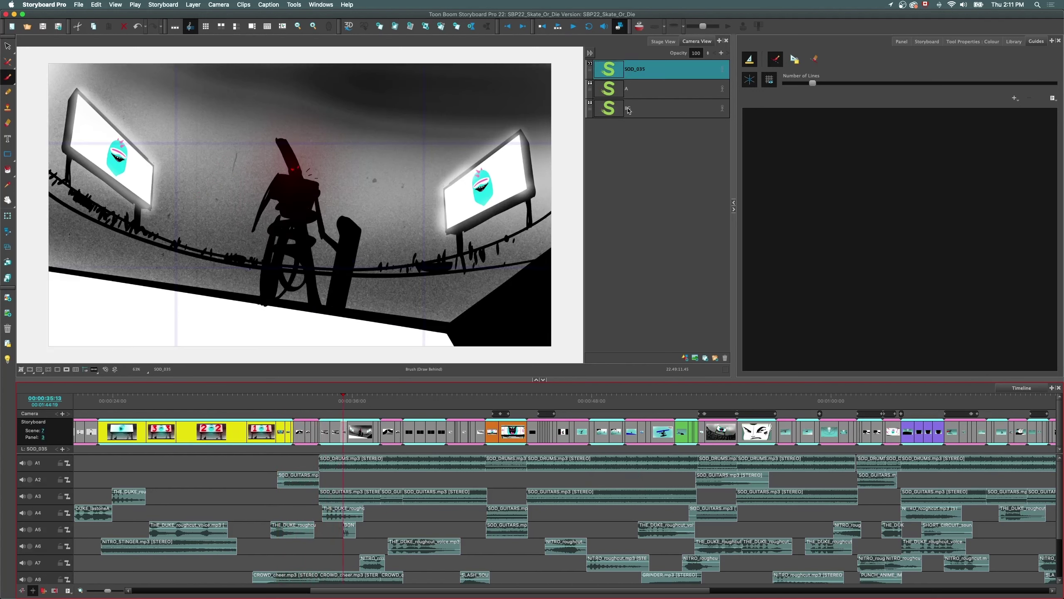
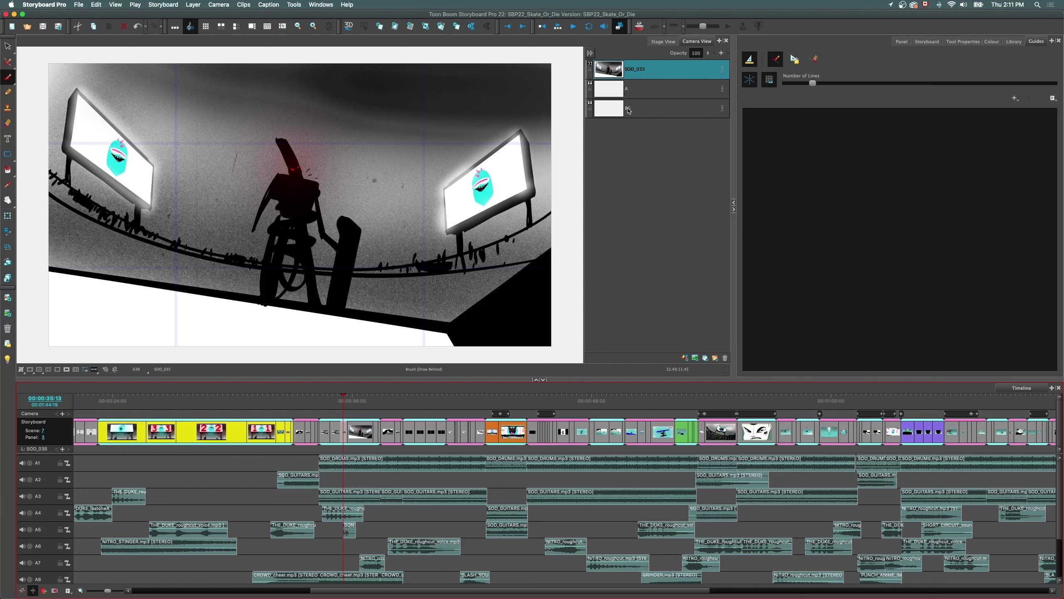
# - Check the cached Playback Mode options in the Playback preferences and leave without changes
pyautogui.click(79, 5)
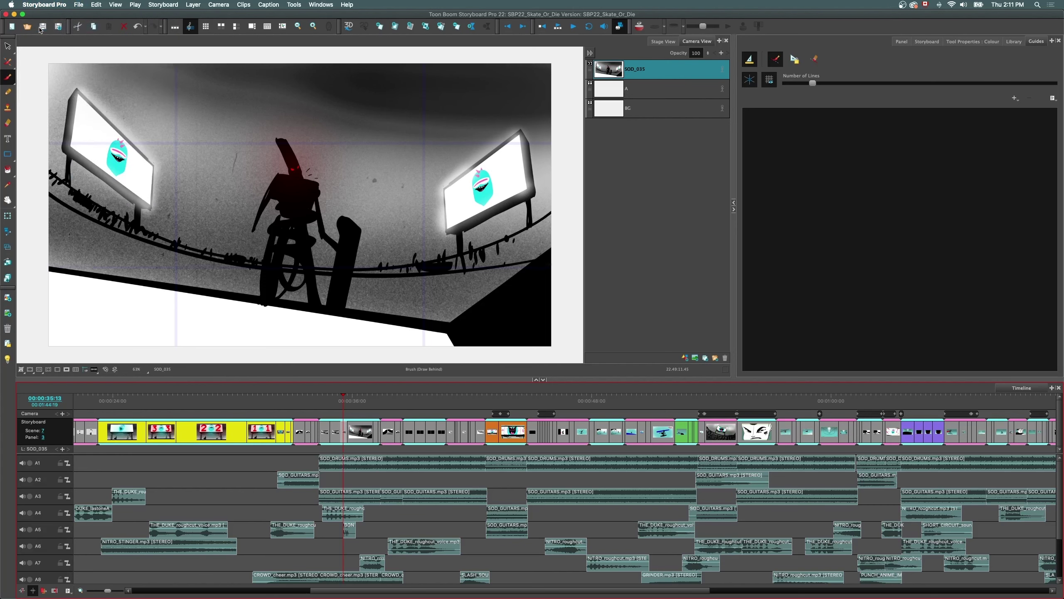
pyautogui.press('super+comma')
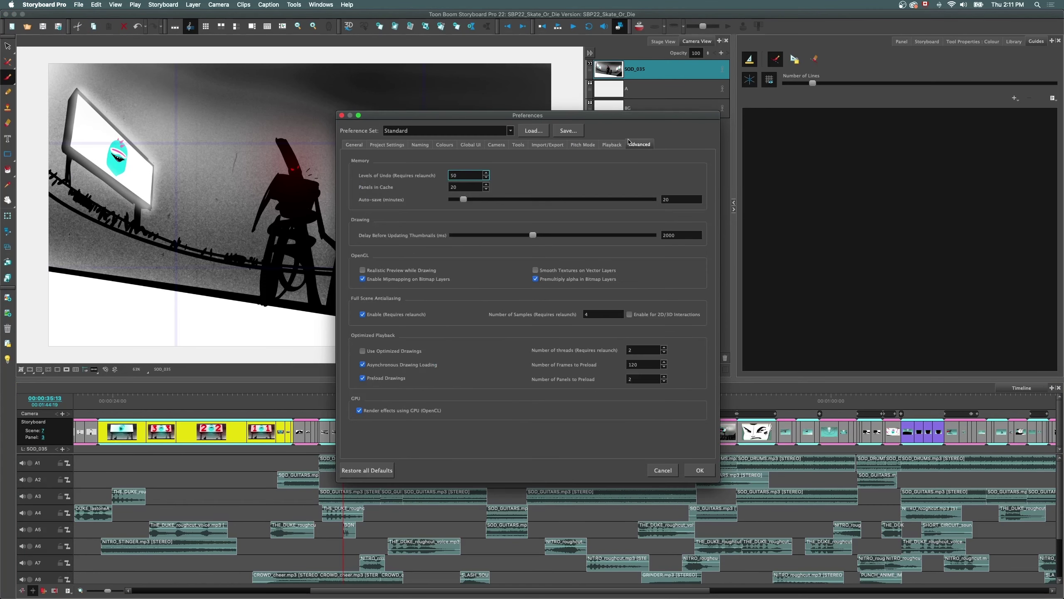
pyautogui.click(611, 144)
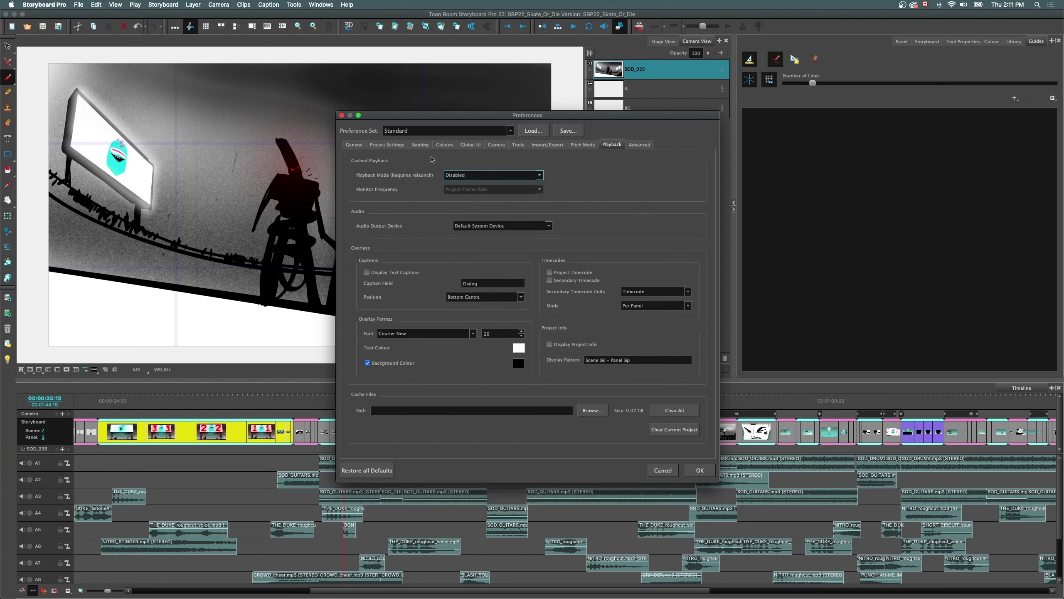
pyautogui.click(454, 177)
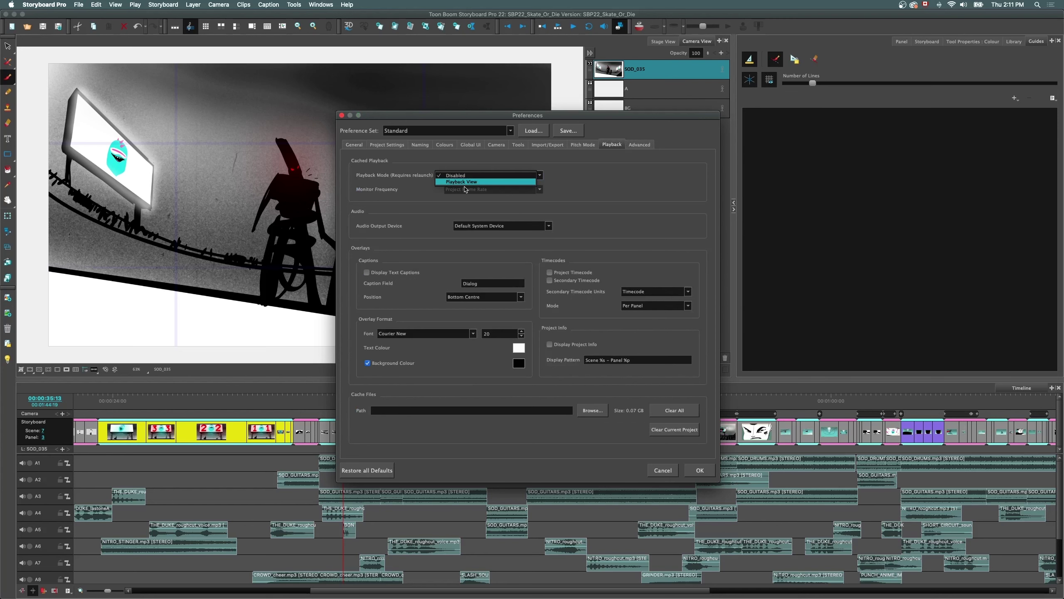
pyautogui.click(669, 471)
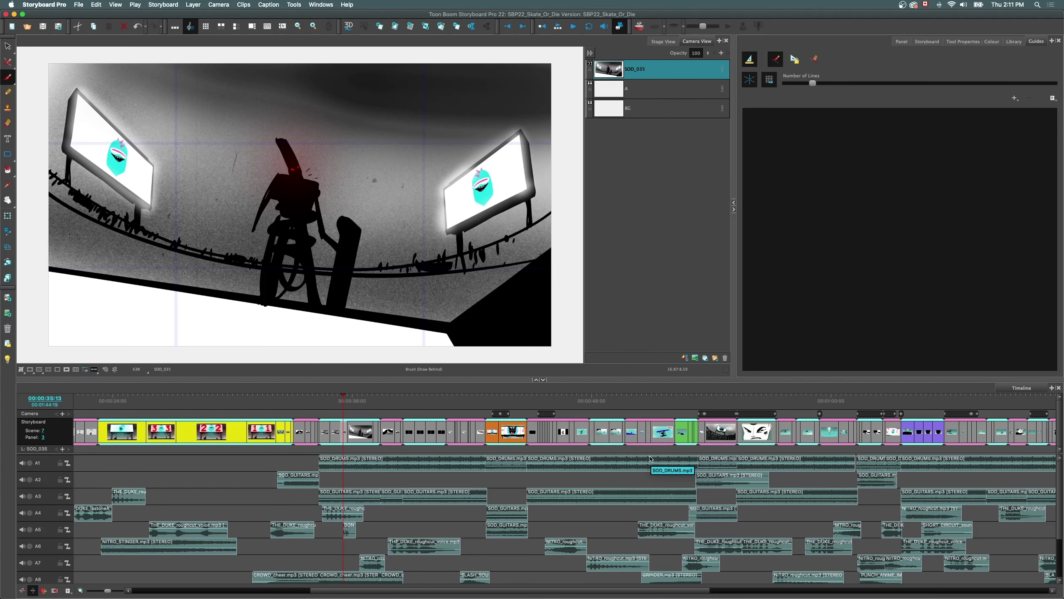
# - Enlarge the timeline area, show the Clips and Tracks toolbar and add a new video track
pyautogui.moveTo(262, 379); pyautogui.dragTo(217, 338)
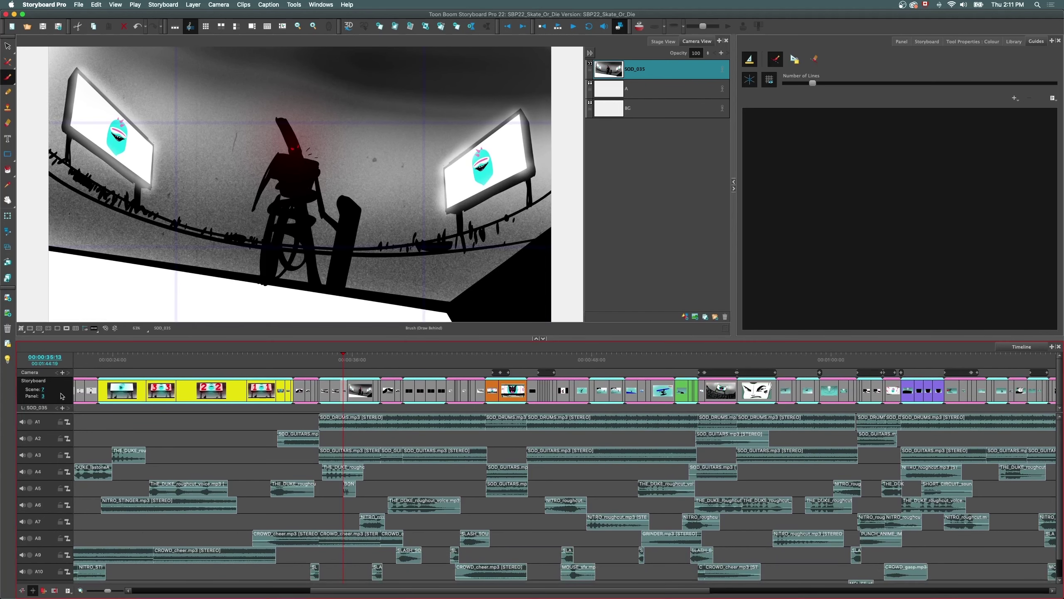
pyautogui.rightClick(10, 390)
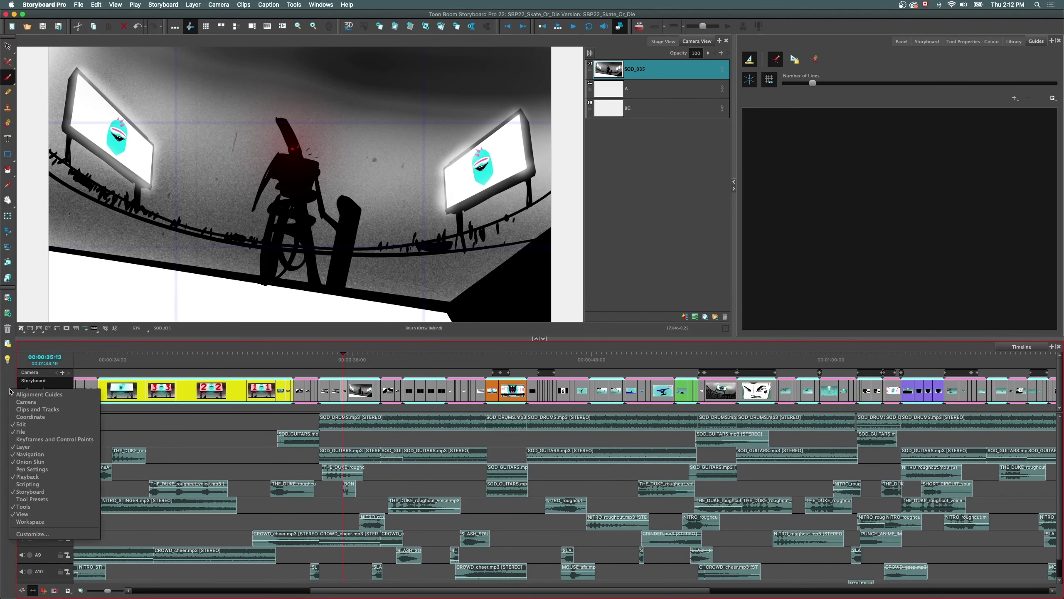
pyautogui.click(21, 410)
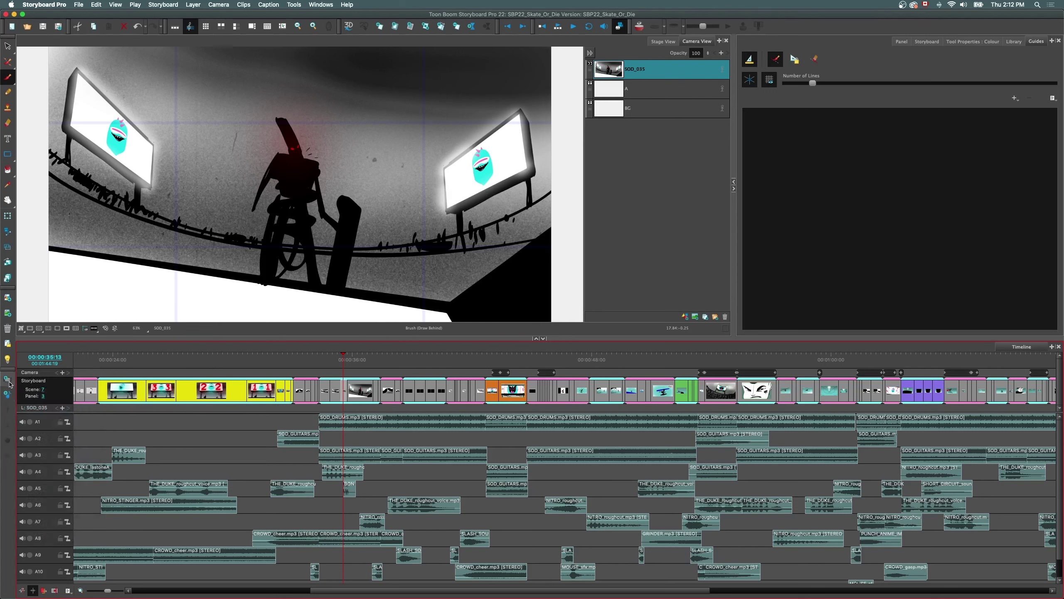
pyautogui.click(8, 380)
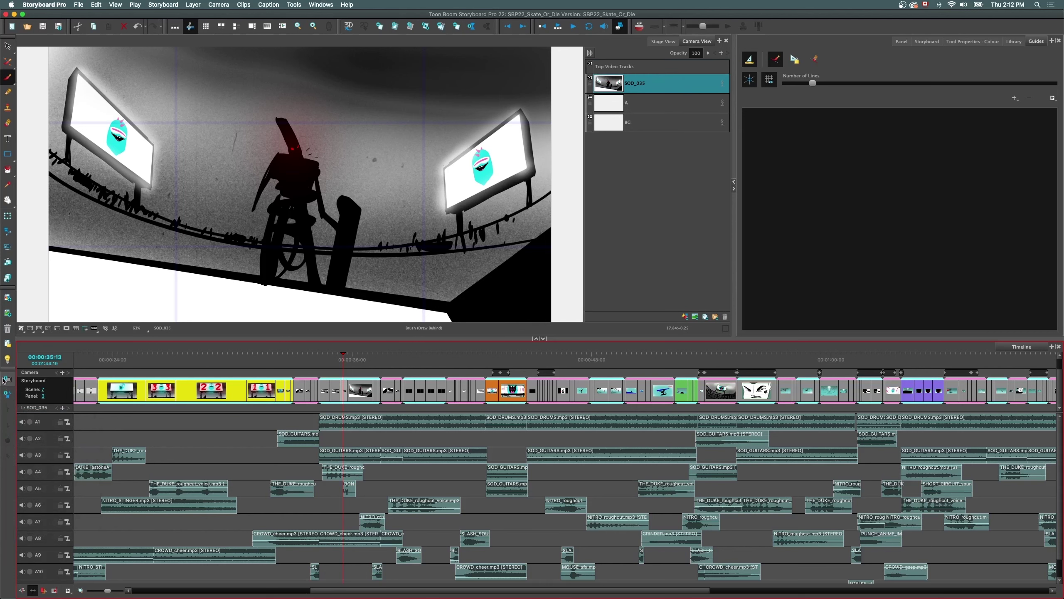
# - Give the timeline more height and add a second video track above V1
pyautogui.moveTo(43, 339); pyautogui.dragTo(52, 317)
pyautogui.scroll(3, 84, 390)
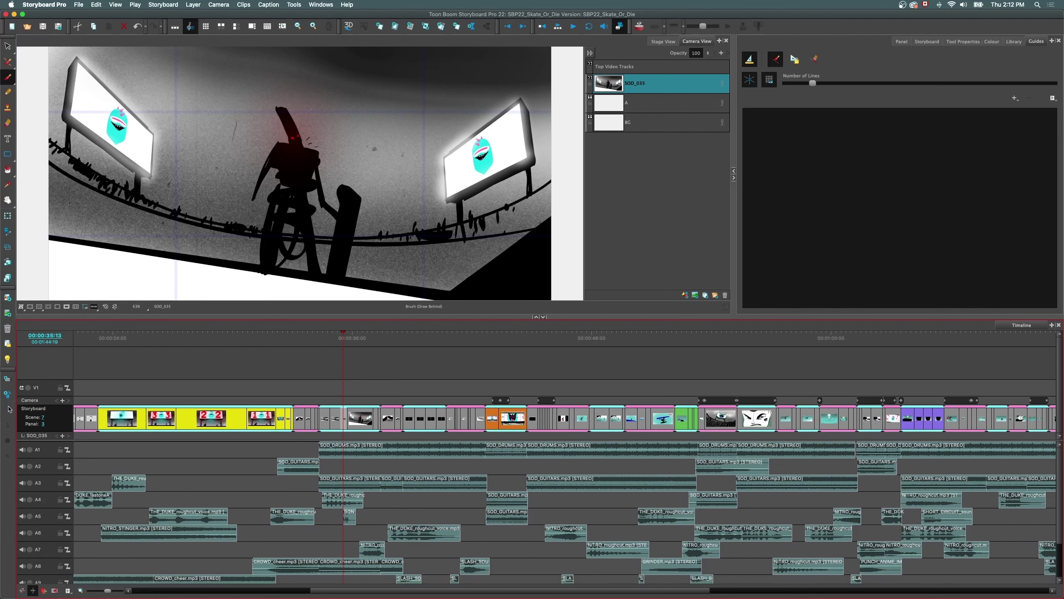
pyautogui.click(7, 379)
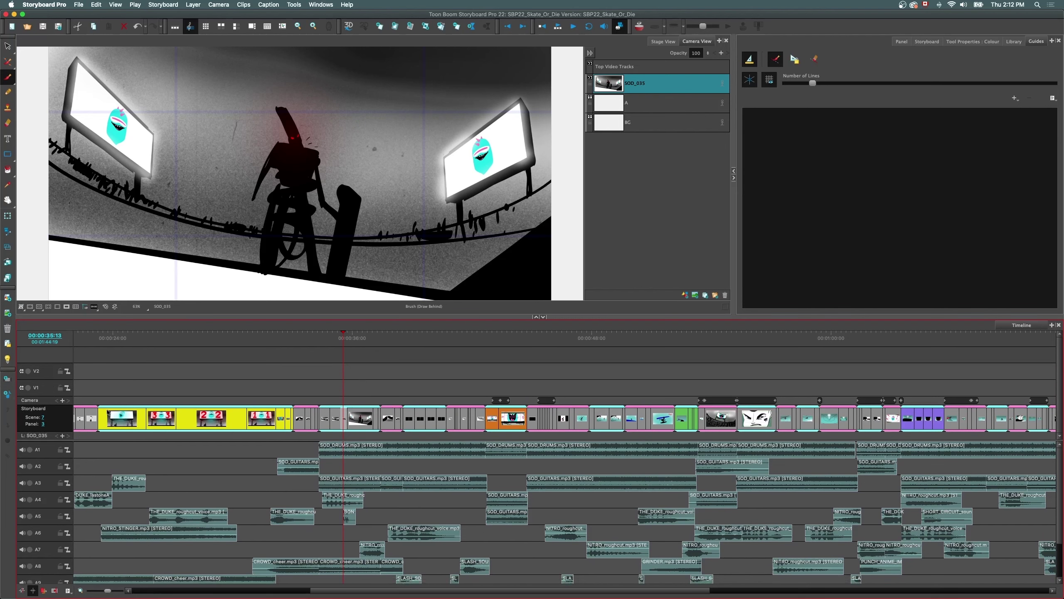
# - Create a new empty clip on video track V1 at 00:00:04:18
pyautogui.moveTo(193, 351); pyautogui.dragTo(169, 338)
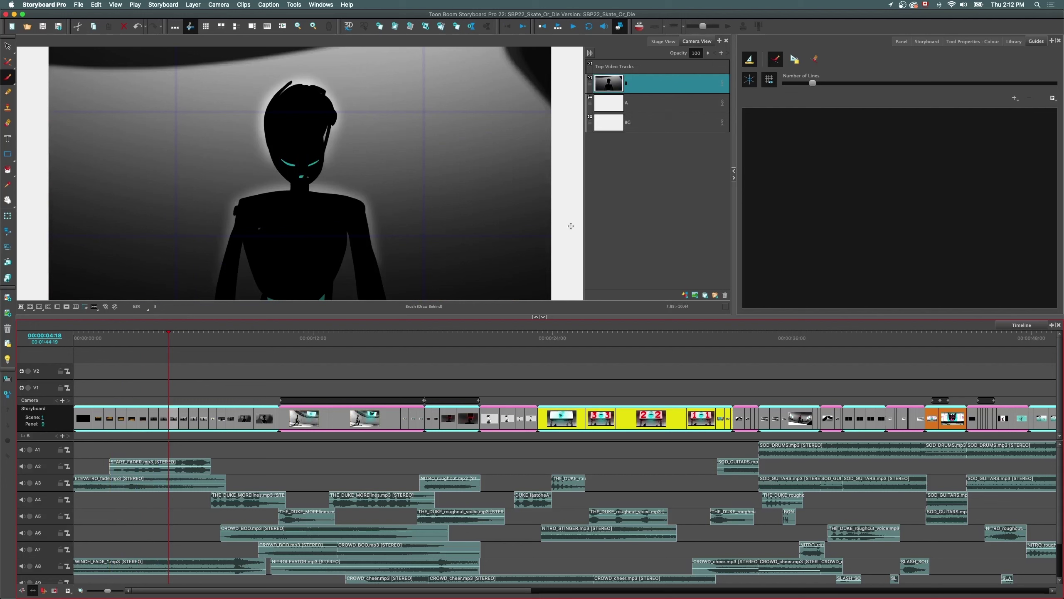
pyautogui.click(172, 389)
pyautogui.rightClick(172, 389)
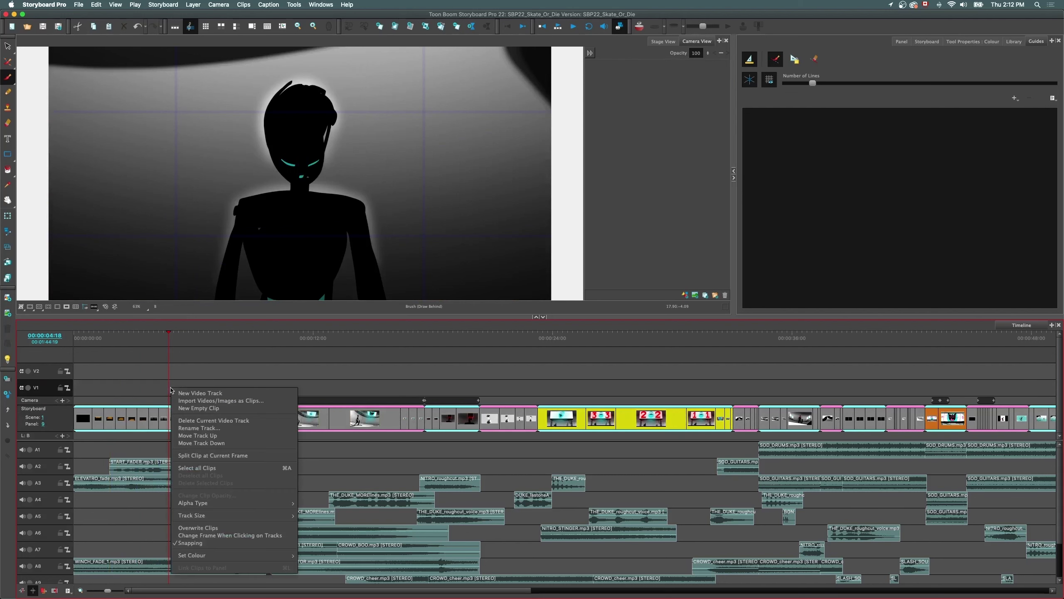
pyautogui.click(185, 408)
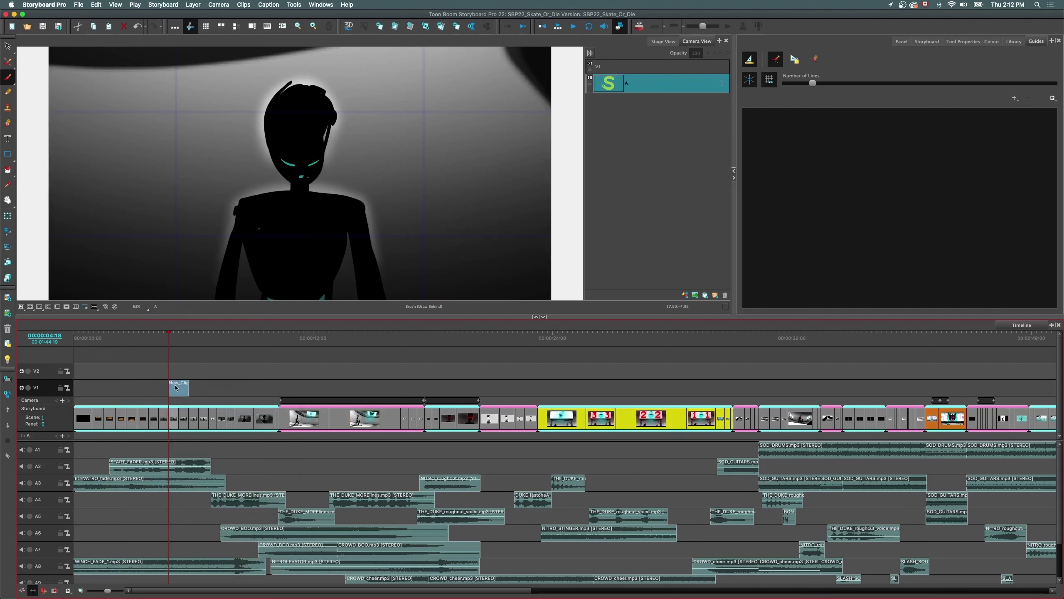
# - Handwrite "info" in Gray 10% with the Brush in the new clip, near the camera frame's lower right corner
pyautogui.click(10, 80)
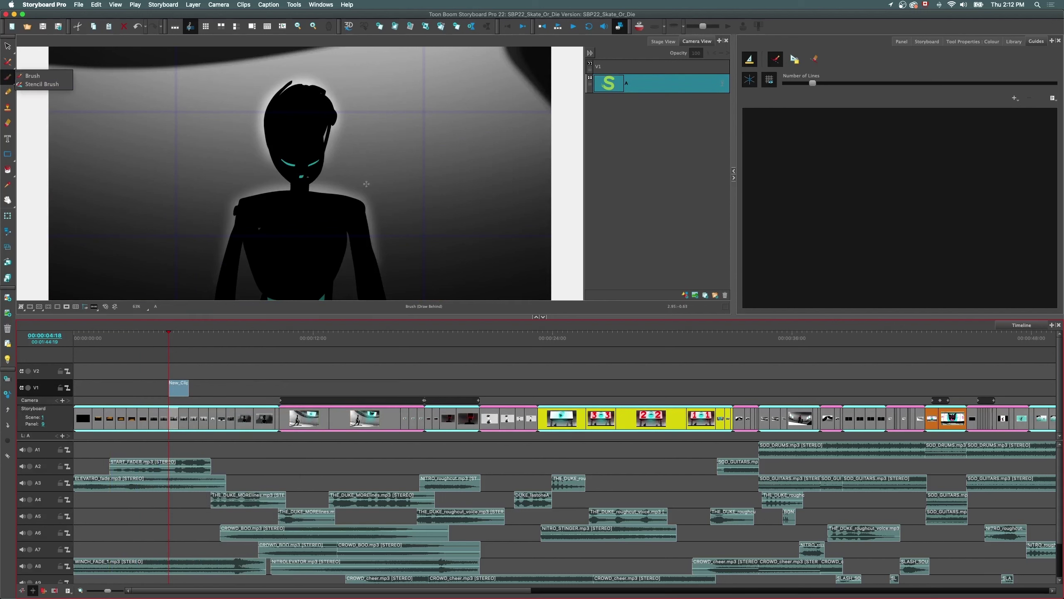
pyautogui.click(34, 80)
pyautogui.click(1014, 41)
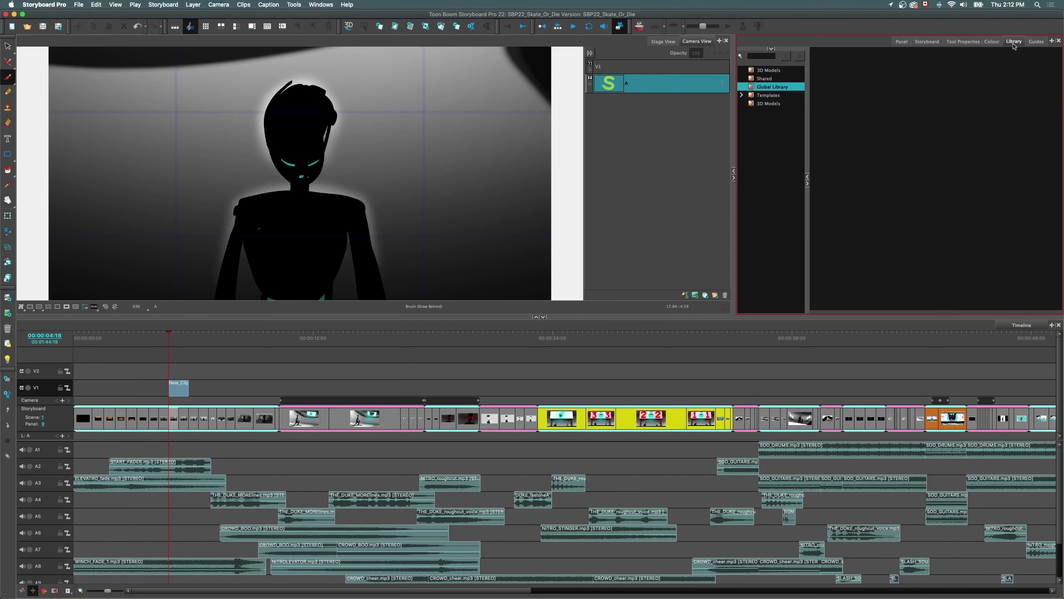
pyautogui.click(990, 42)
pyautogui.click(750, 306)
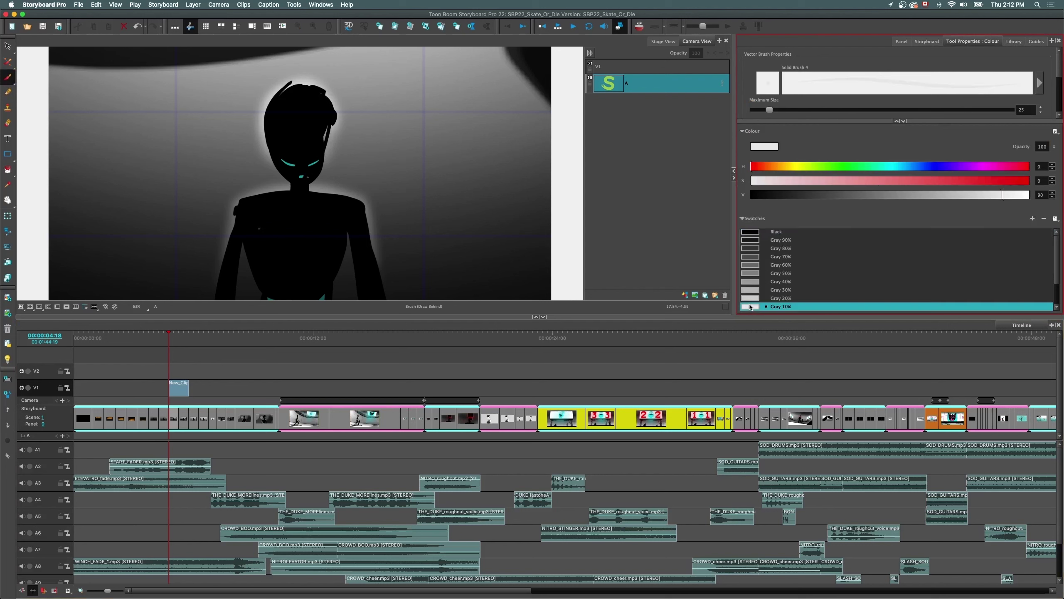
pyautogui.moveTo(435, 266)
pyautogui.mouseDown()
pyautogui.moveTo(435, 286)
pyautogui.moveTo(446, 270)
pyautogui.moveTo(458, 287)
pyautogui.mouseUp()
pyautogui.click(433, 255)
pyautogui.moveTo(475, 251); pyautogui.dragTo(471, 289)
pyautogui.moveTo(466, 273); pyautogui.dragTo(478, 272)
pyautogui.moveTo(490, 278)
pyautogui.mouseDown()
pyautogui.moveTo(499, 277)
pyautogui.moveTo(482, 270)
pyautogui.mouseUp()
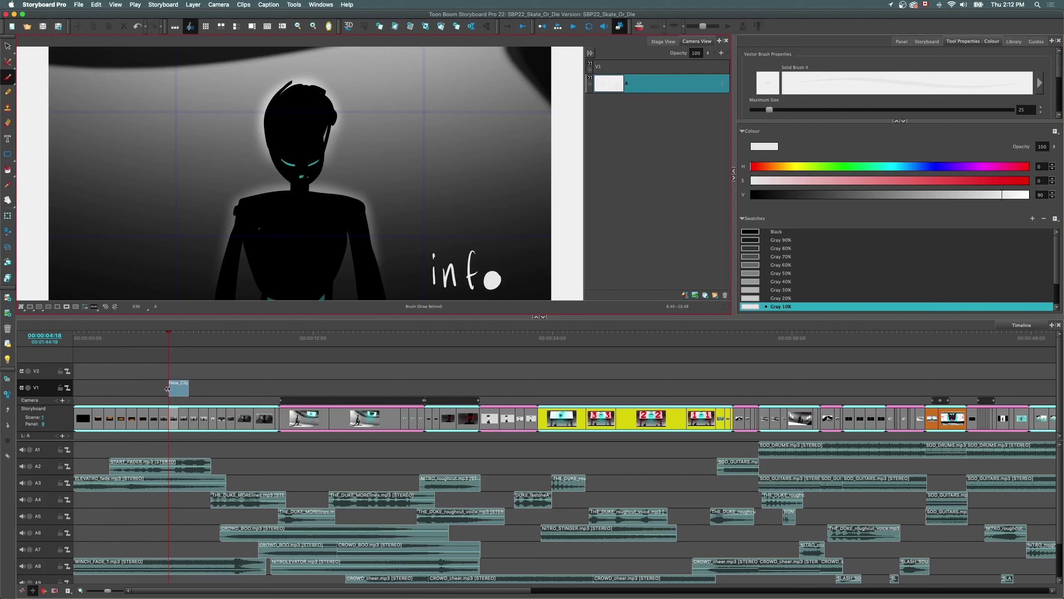
# - Stretch the "info" clip from the timeline's start to just before the yellow countdown scene and scrub through the shots beneath it
pyautogui.click(106, 394)
pyautogui.moveTo(168, 392); pyautogui.dragTo(74, 391)
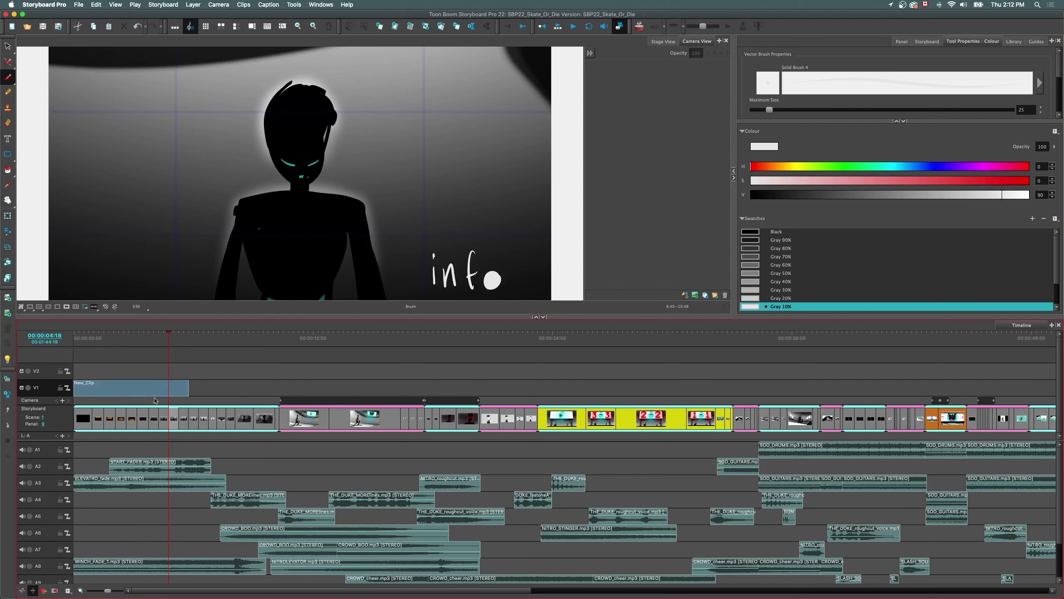
pyautogui.moveTo(189, 391); pyautogui.dragTo(489, 377)
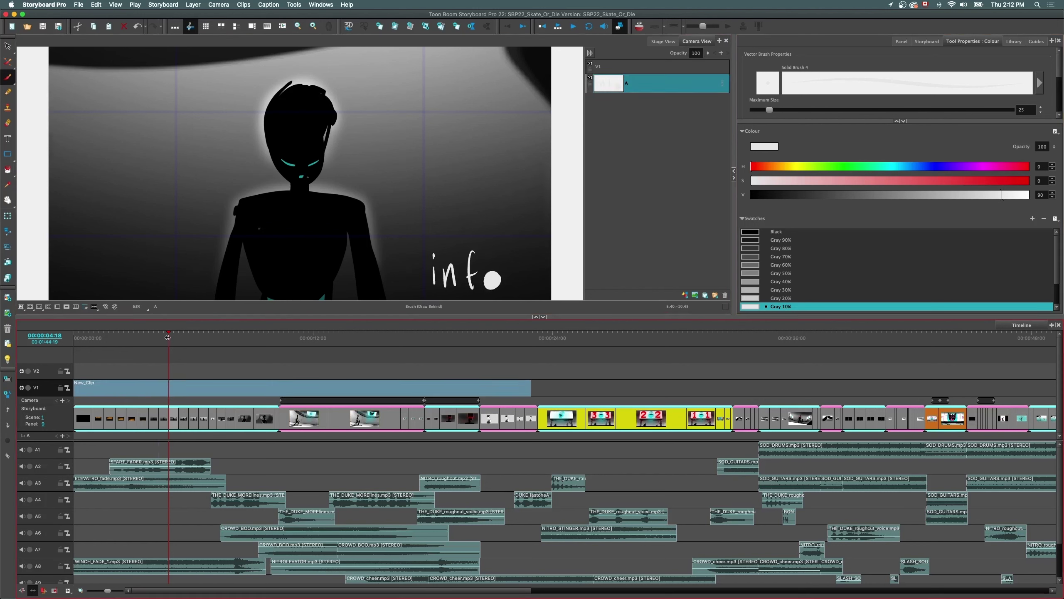
pyautogui.moveTo(168, 337); pyautogui.dragTo(313, 344)
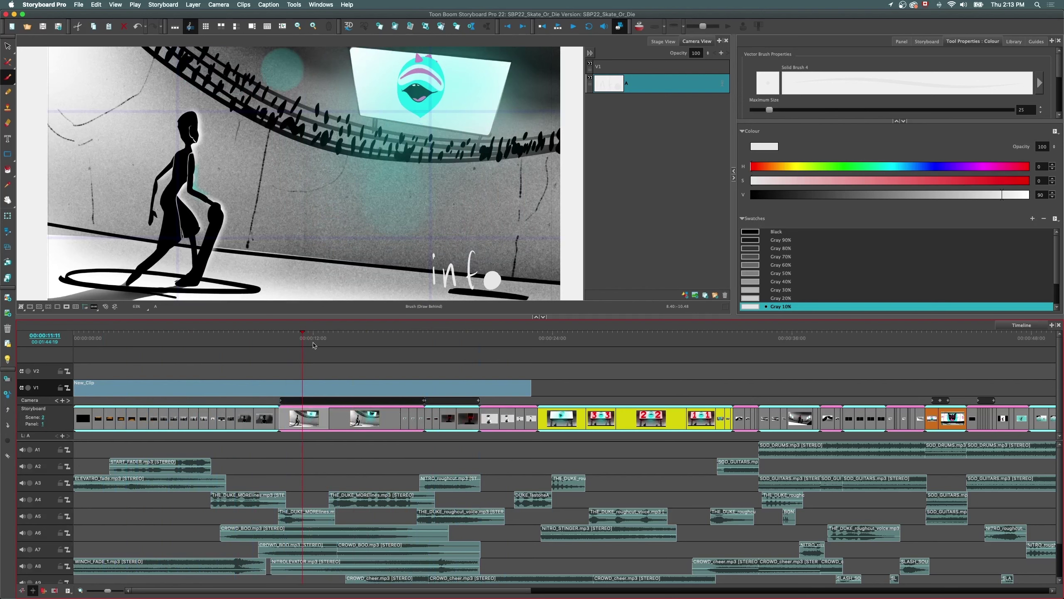
pyautogui.moveTo(281, 346); pyautogui.dragTo(273, 362)
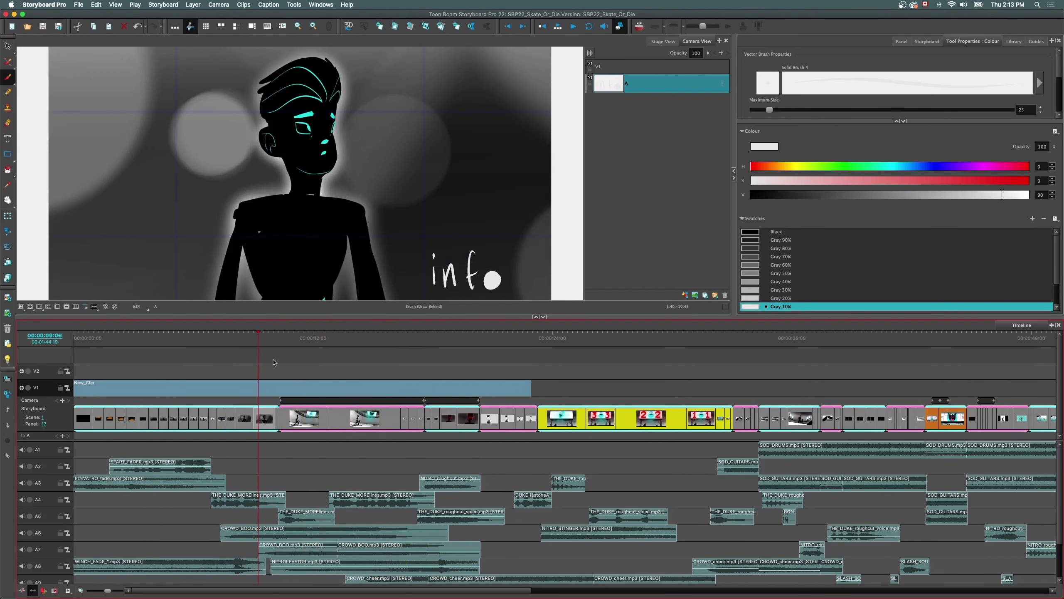
# - Import SBP22_SkateOrDie.mov as a video clip on a new video track
pyautogui.click(78, 6)
pyautogui.moveTo(96, 165)
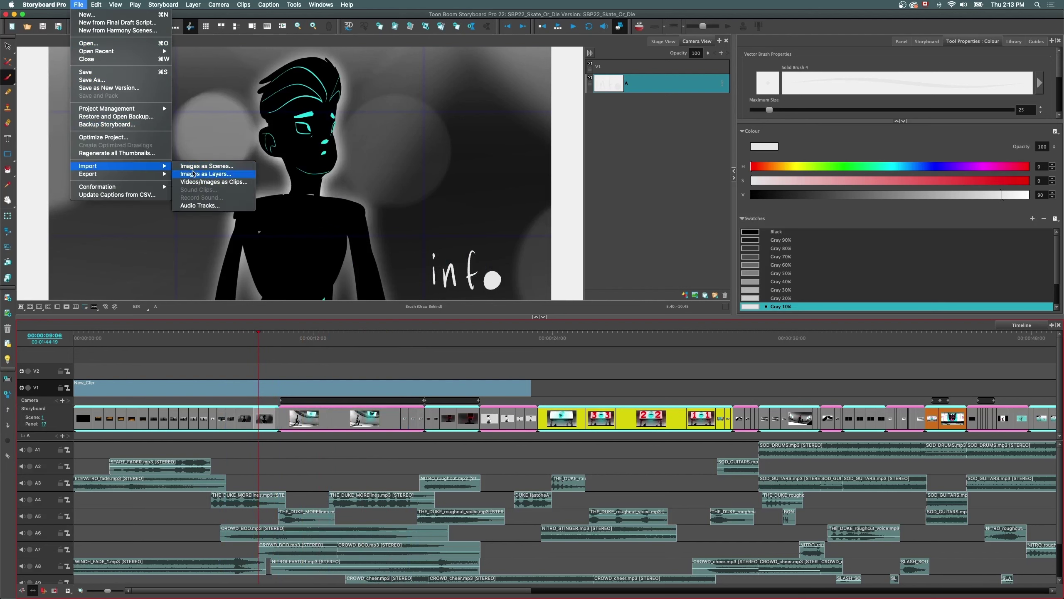
pyautogui.click(191, 183)
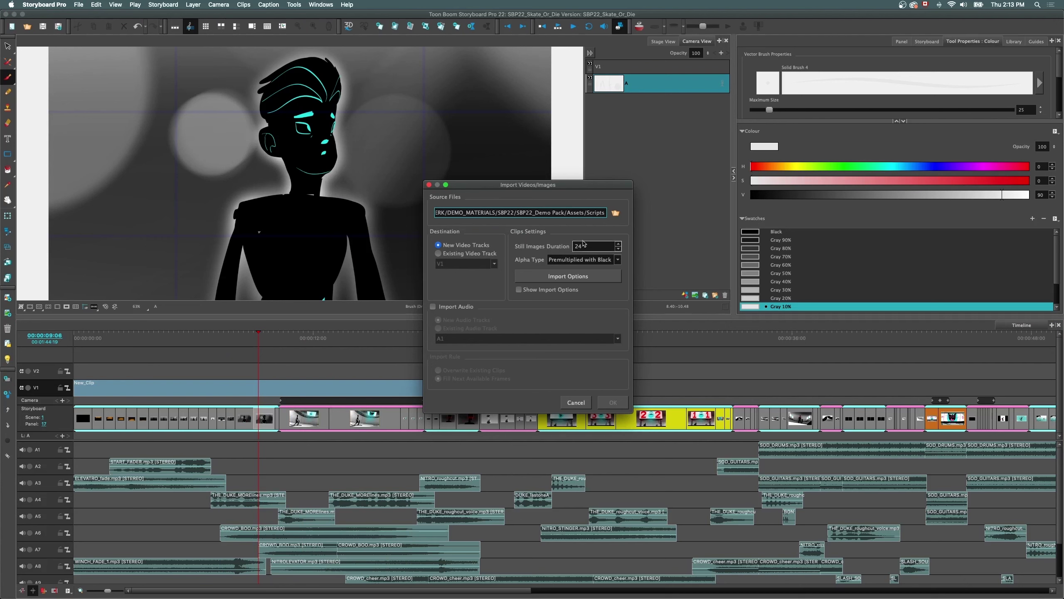
pyautogui.click(616, 212)
pyautogui.click(547, 229)
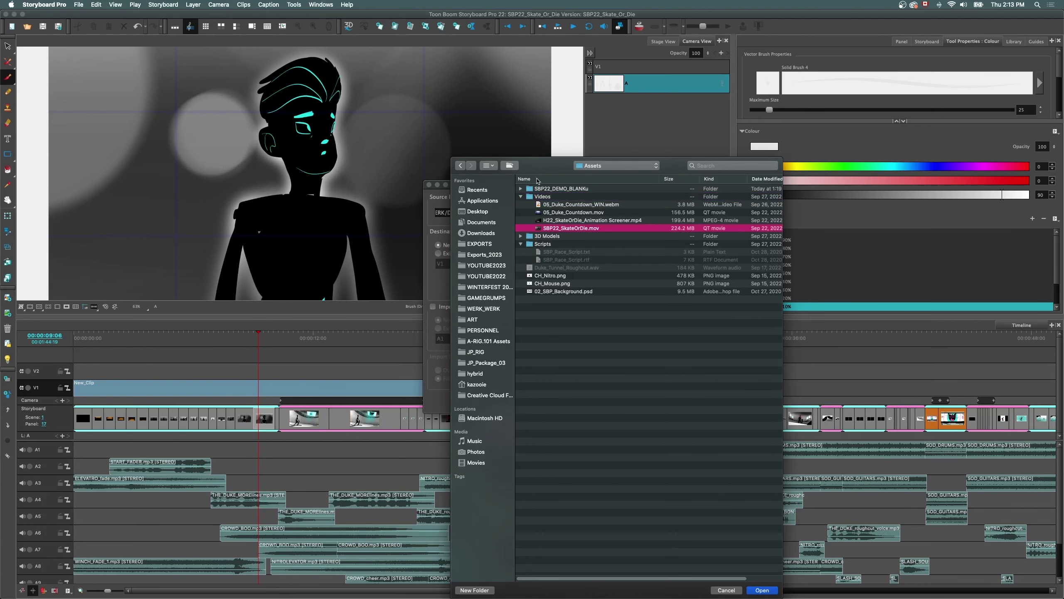
pyautogui.click(761, 590)
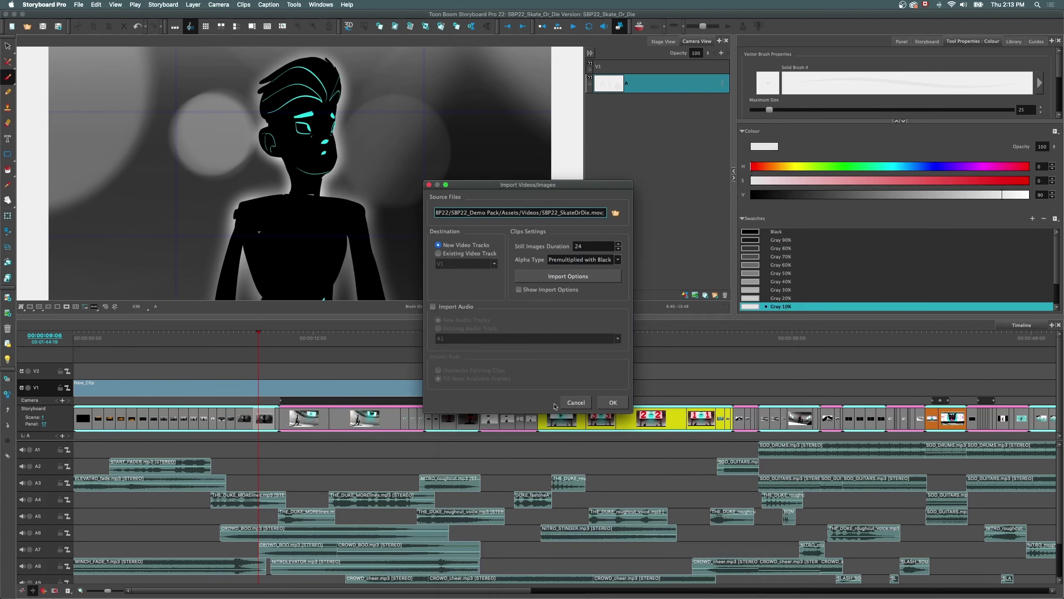
pyautogui.click(611, 402)
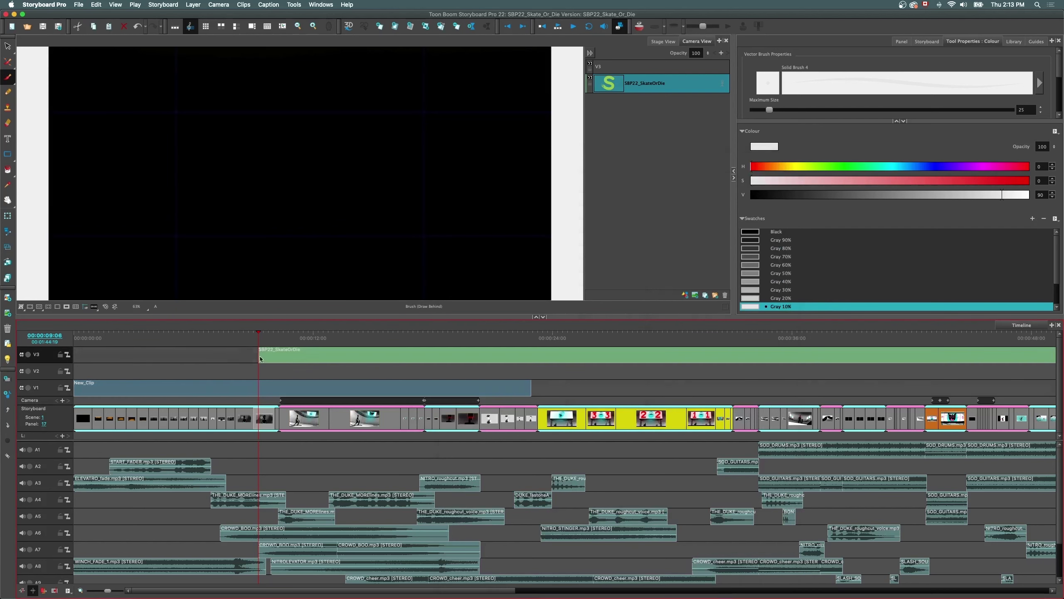
# - Shrink the SBP22_SkateOrDie video into the camera frame's upper right corner and scrub through it alongside the storyboard
pyautogui.click(211, 338)
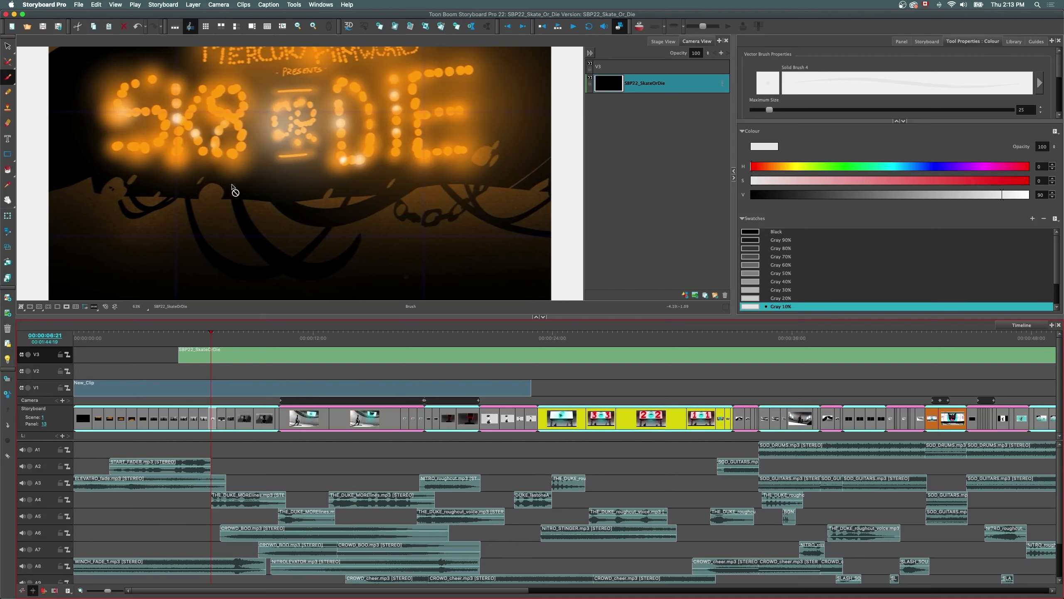
pyautogui.press('-')
pyautogui.press('-')
pyautogui.press('2')
pyautogui.press('2')
pyautogui.hotkey('alt', '4')
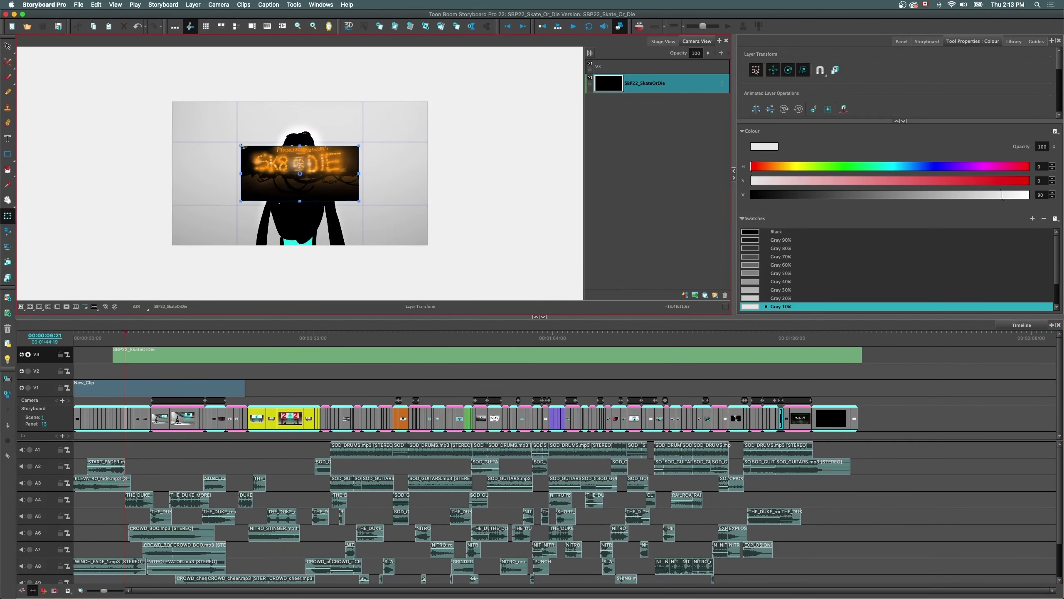
pyautogui.moveTo(243, 147); pyautogui.dragTo(395, 124)
pyautogui.click(103, 356)
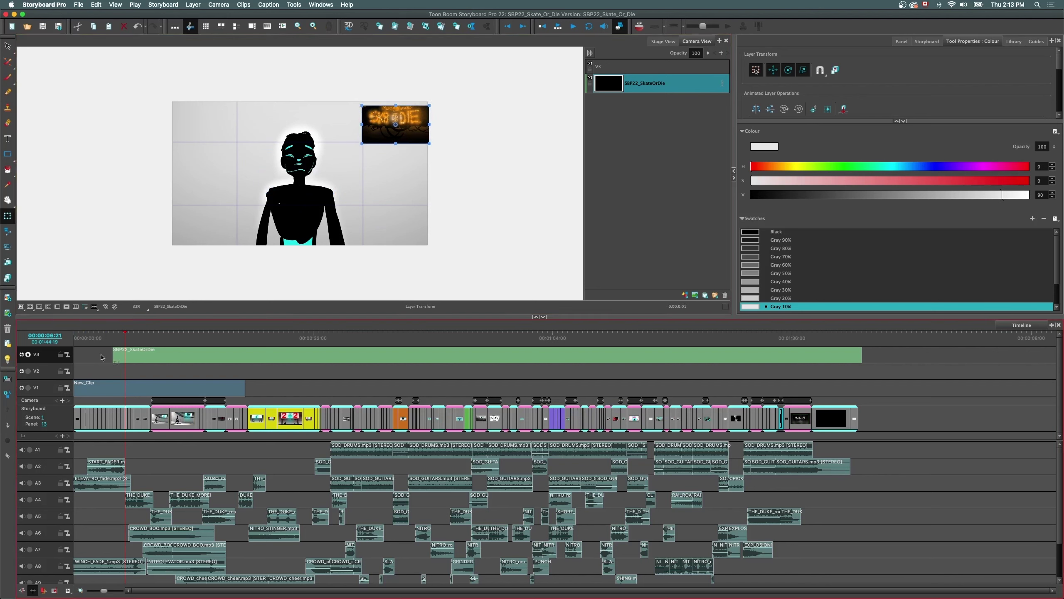
pyautogui.moveTo(129, 357); pyautogui.dragTo(341, 340)
pyautogui.click(128, 341)
pyautogui.moveTo(361, 119)
pyautogui.mouseDown()
pyautogui.moveTo(388, 109)
pyautogui.moveTo(367, 113)
pyautogui.mouseUp()
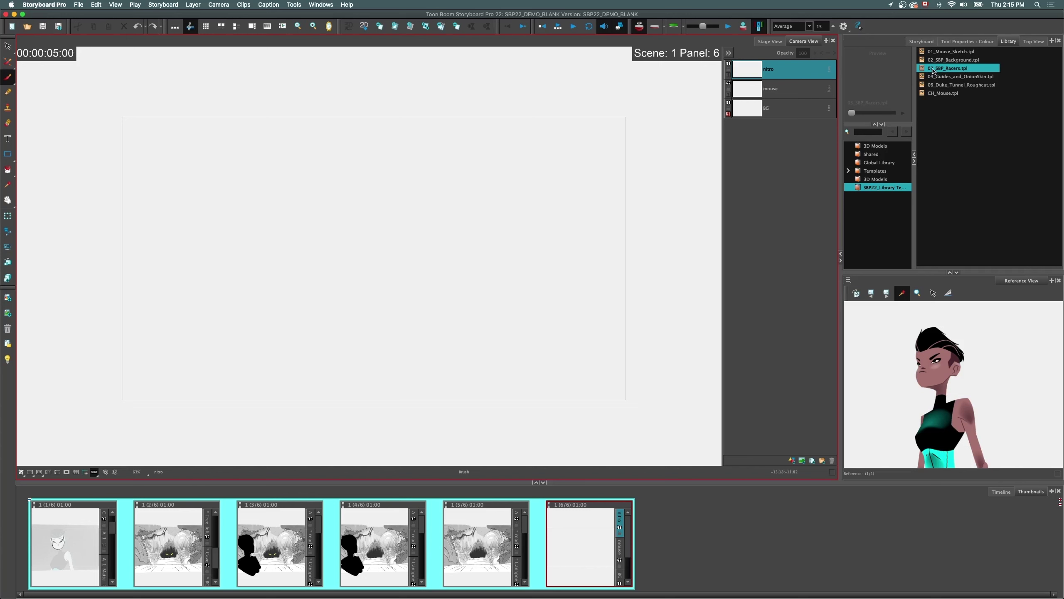
# - In the SBP22_DEMO_BLANK project, insert the 03_SBP_Racers.tpl template into panel 6 and lengthen that panel in the timeline
pyautogui.moveTo(934, 68); pyautogui.dragTo(424, 234)
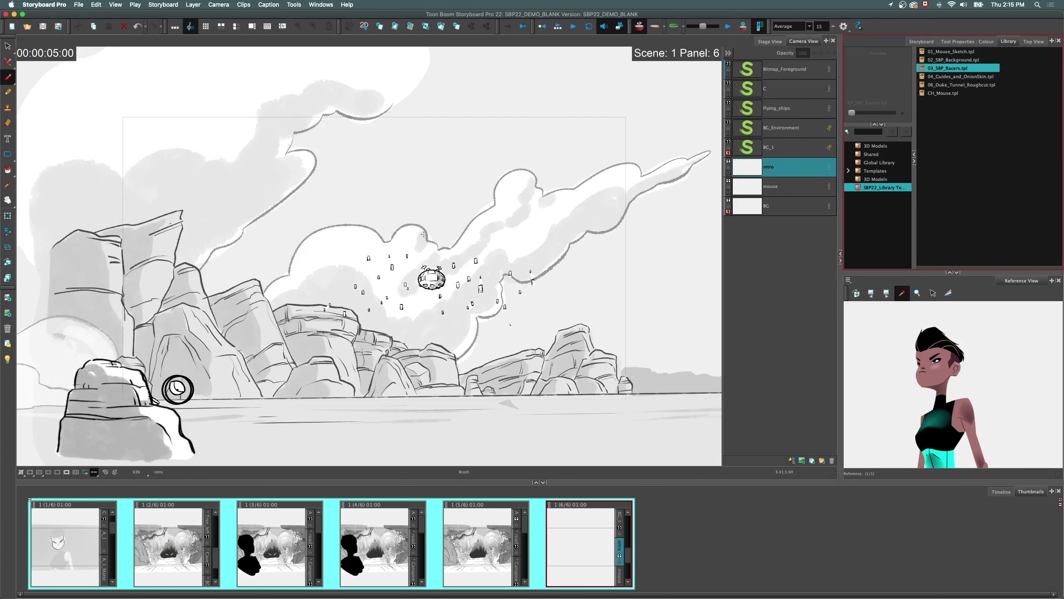
pyautogui.click(1001, 492)
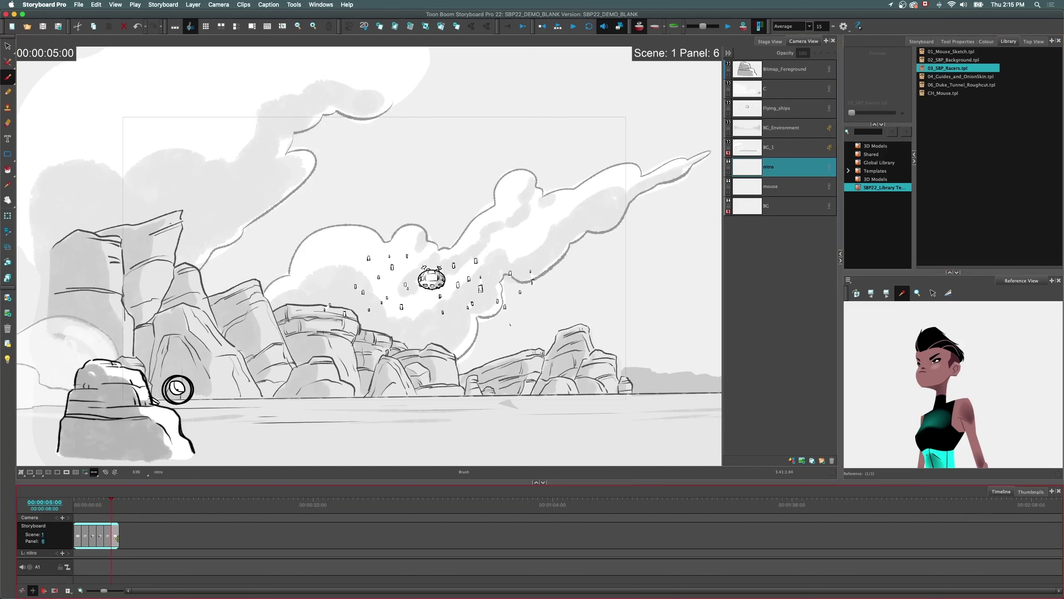
pyautogui.moveTo(117, 538); pyautogui.dragTo(309, 536)
pyautogui.moveTo(126, 506); pyautogui.dragTo(194, 495)
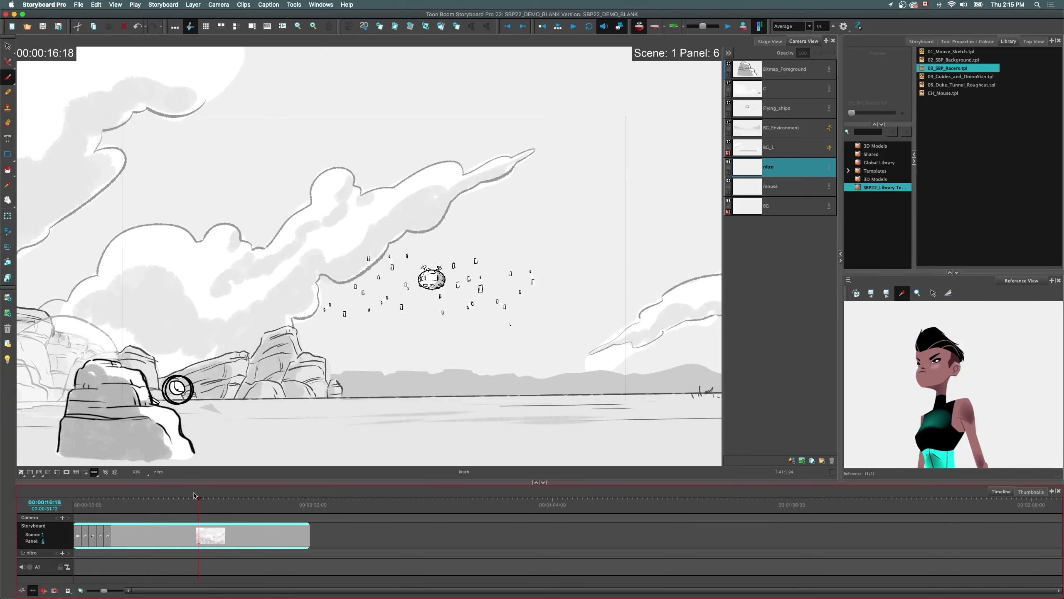
pyautogui.moveTo(194, 495)
pyautogui.mouseDown()
pyautogui.moveTo(159, 501)
pyautogui.moveTo(210, 503)
pyautogui.mouseUp()
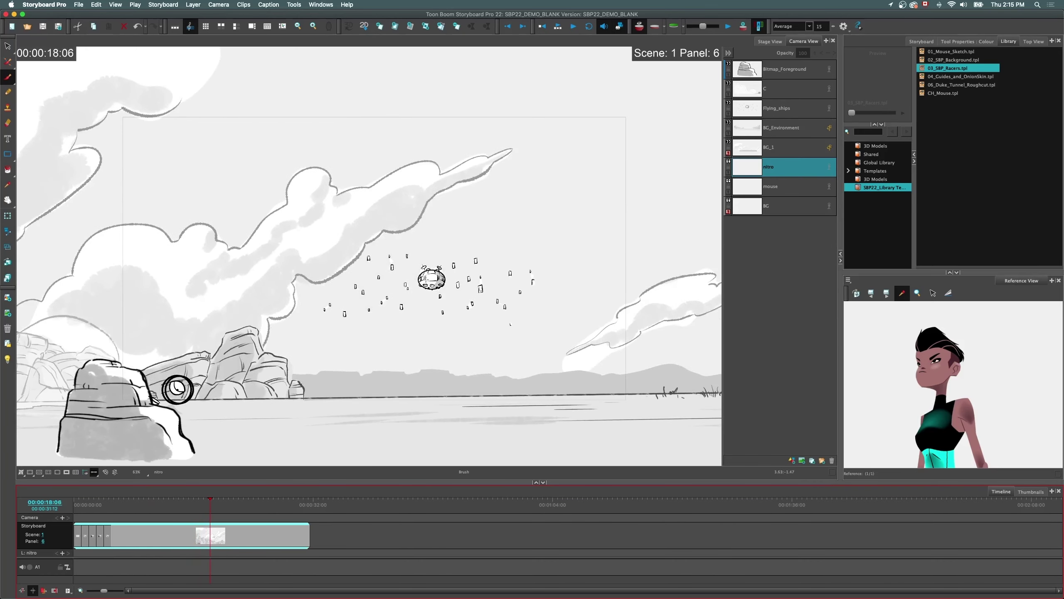
# - Add keyframes to the Flying_ships layer at 00:00:05:00 and 00:00:22:14
pyautogui.click(779, 112)
pyautogui.click(112, 504)
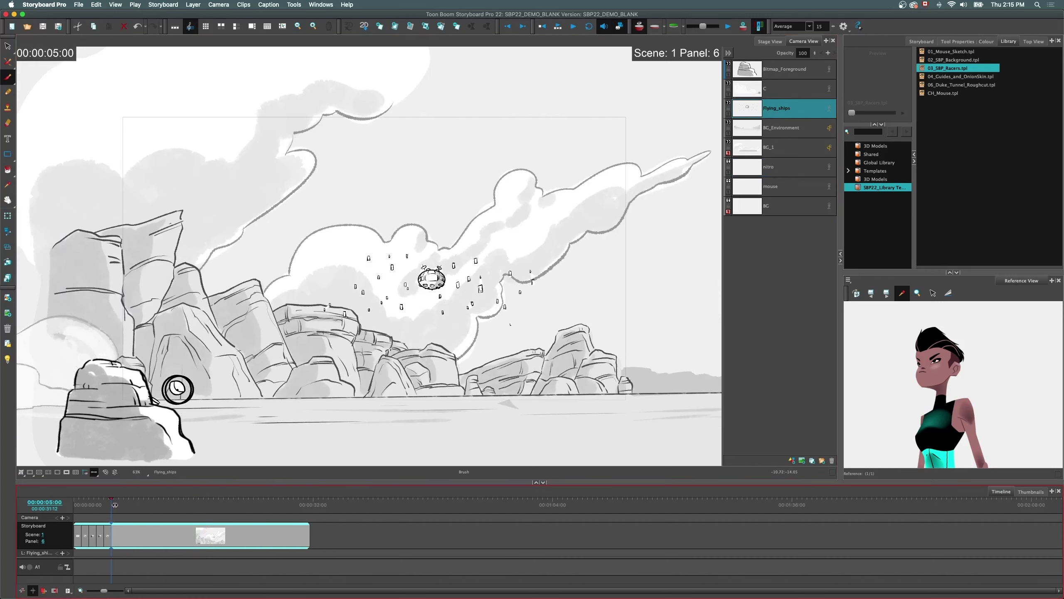
pyautogui.click(62, 553)
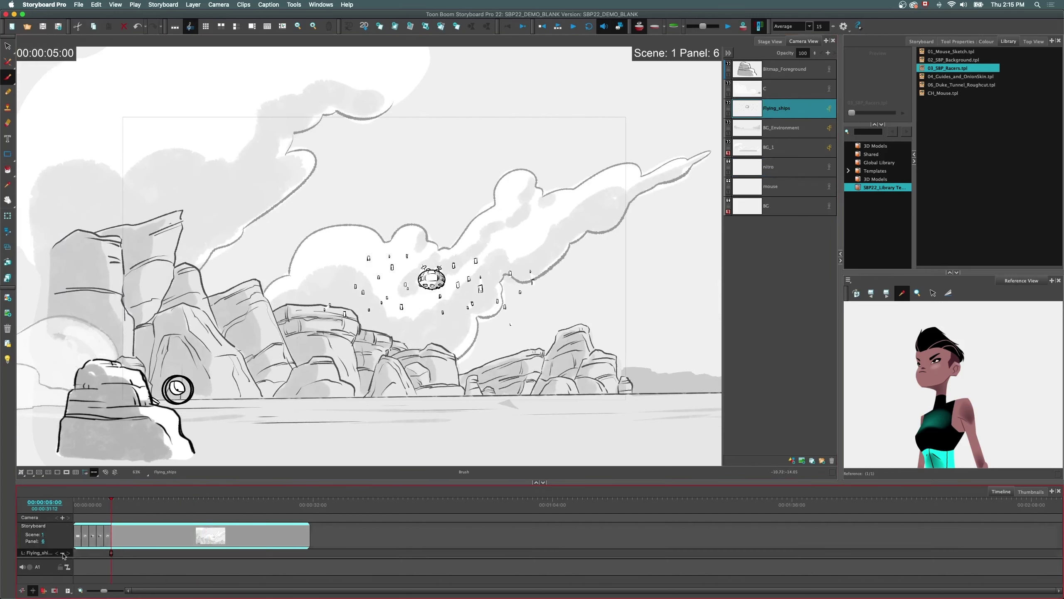
pyautogui.press('Return')
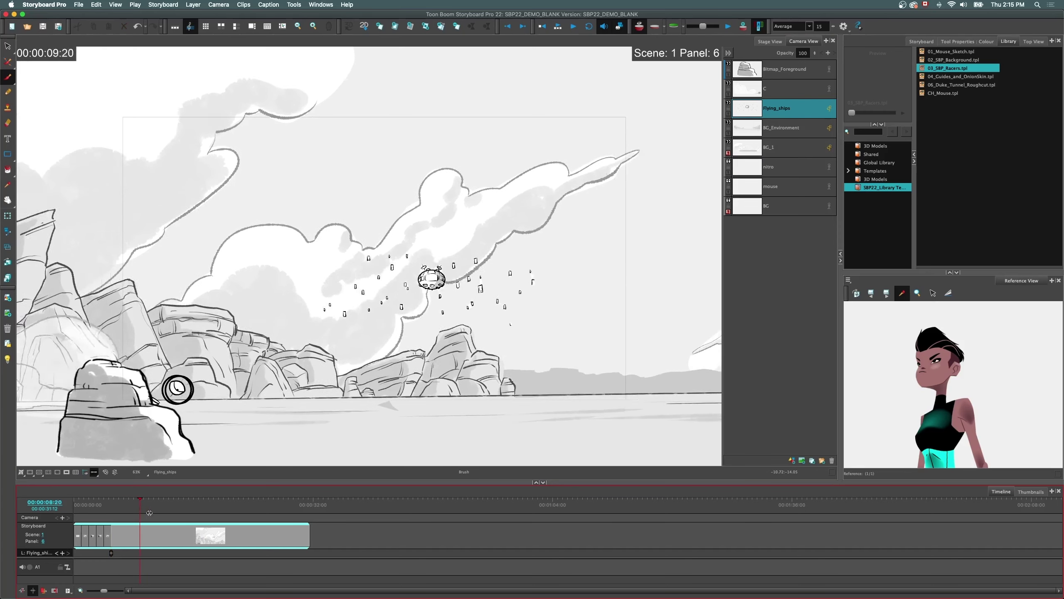
pyautogui.press('Return')
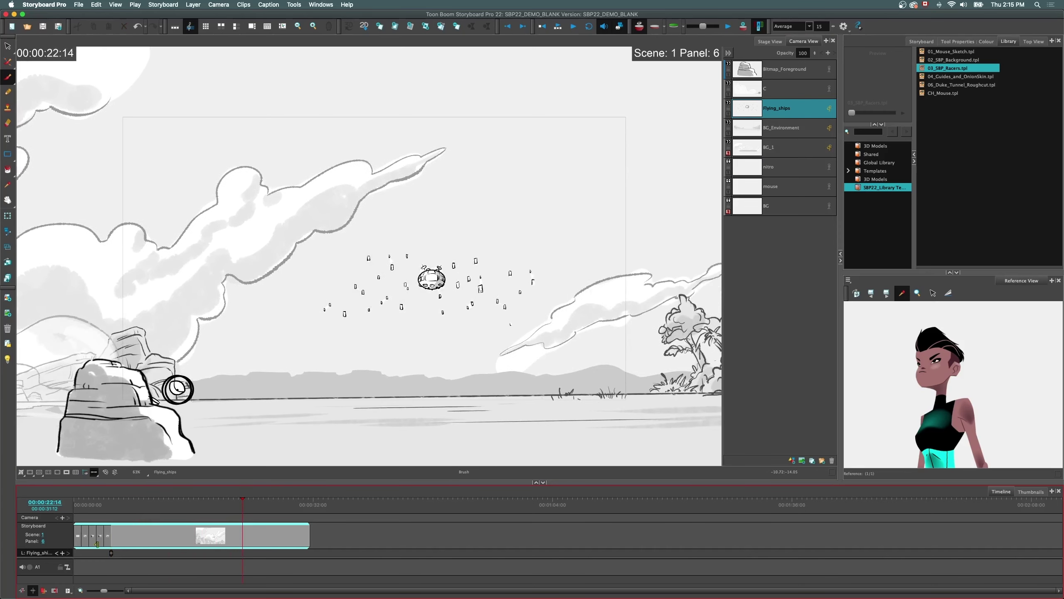
pyautogui.click(62, 553)
# - Enlarge the flying ships and move them toward the frame's upper right corner at 00:00:22:14, and scrub back through the motion
pyautogui.click(7, 216)
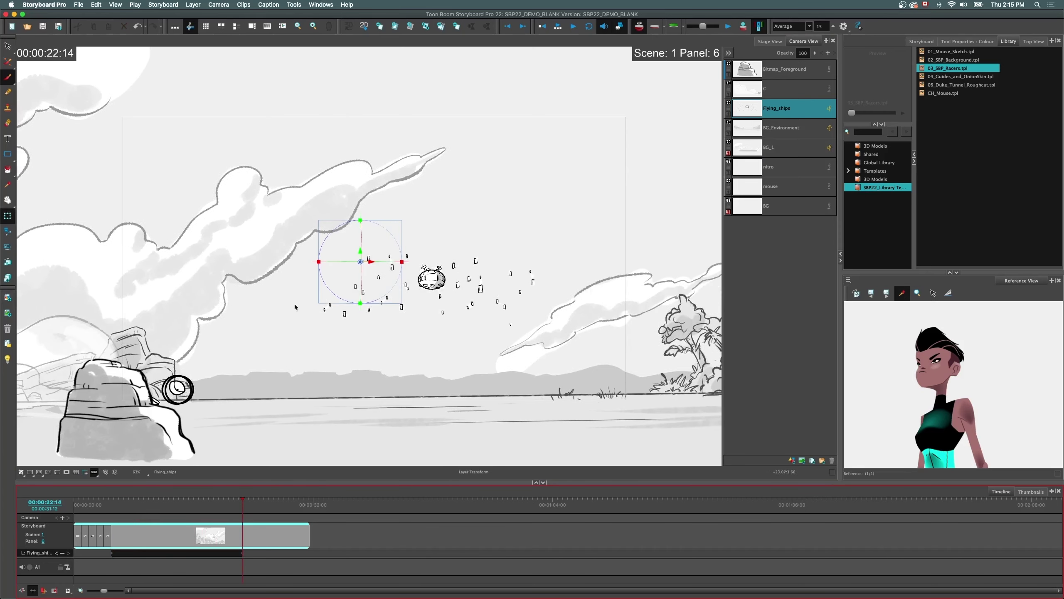
pyautogui.moveTo(369, 260); pyautogui.dragTo(487, 154)
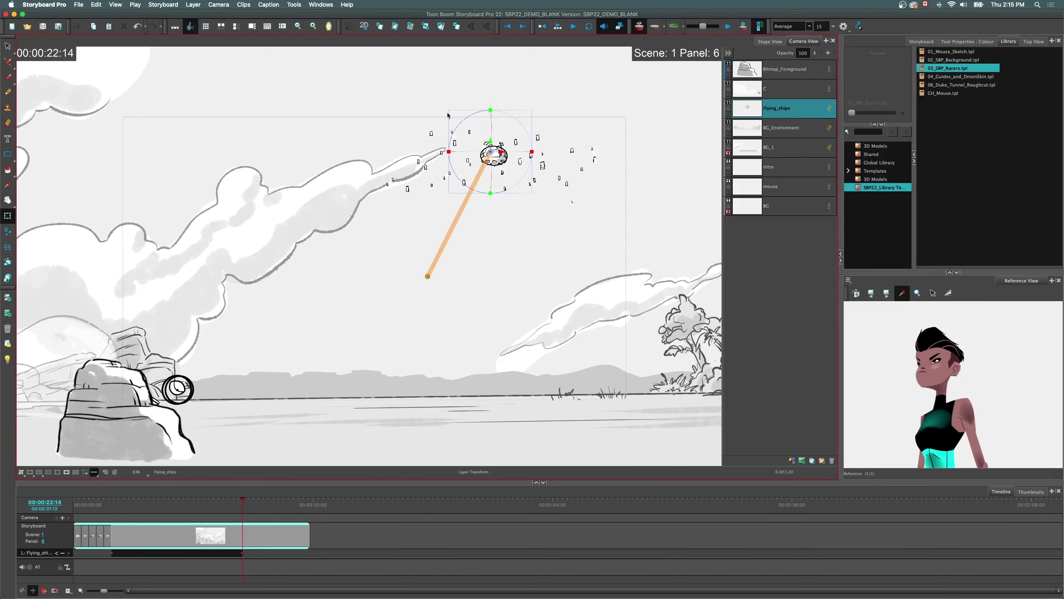
pyautogui.moveTo(448, 114); pyautogui.dragTo(411, 82)
pyautogui.moveTo(492, 153); pyautogui.dragTo(584, 93)
pyautogui.moveTo(241, 505); pyautogui.dragTo(118, 514)
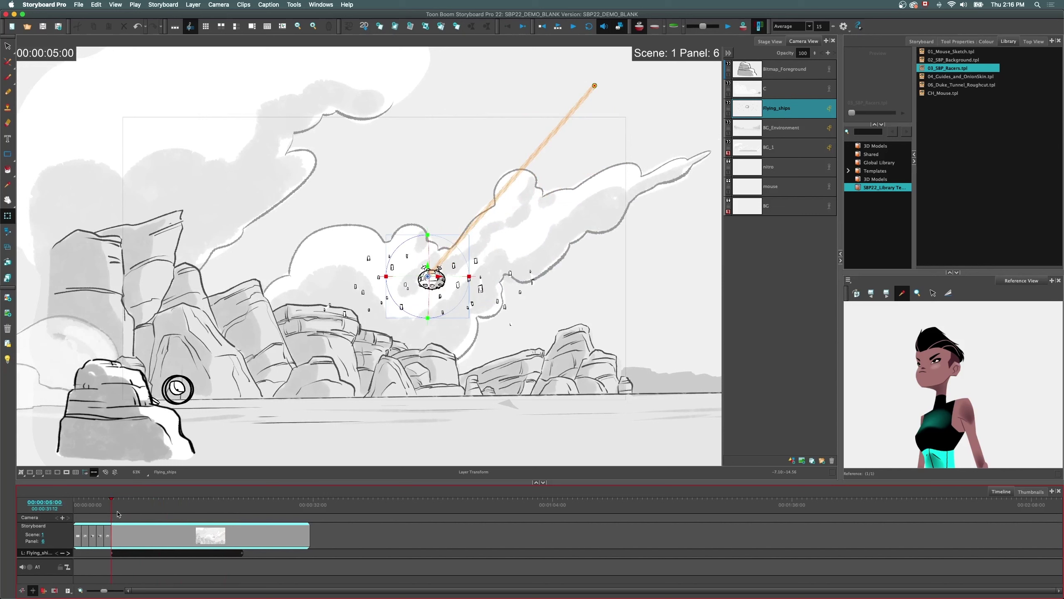
# - Delete both keyframes from the Flying_ships layer
pyautogui.click(243, 553)
pyautogui.press('Delete')
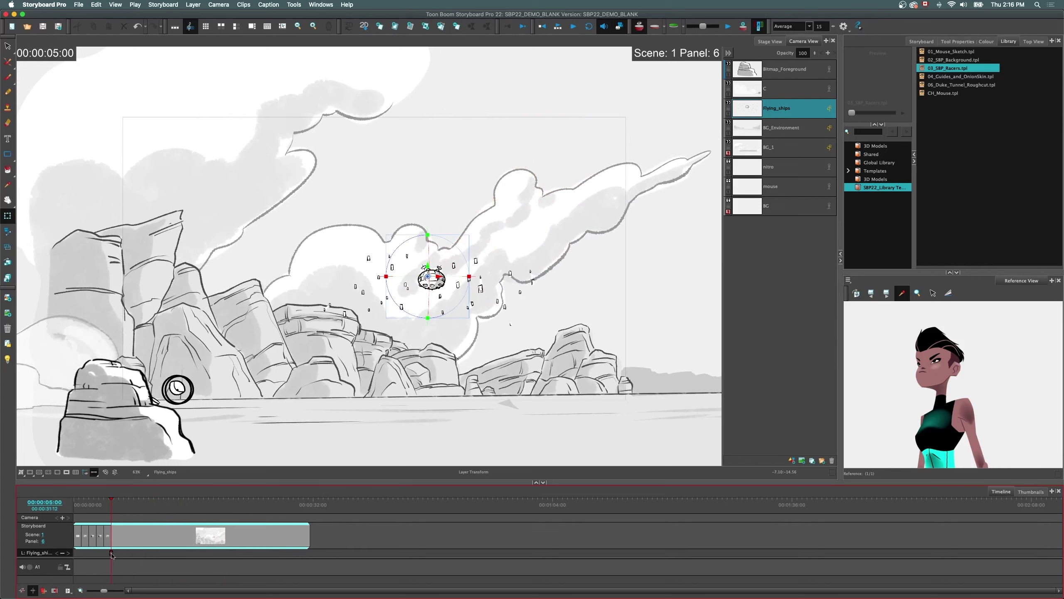
pyautogui.click(112, 553)
pyautogui.press('Delete')
pyautogui.press('space')
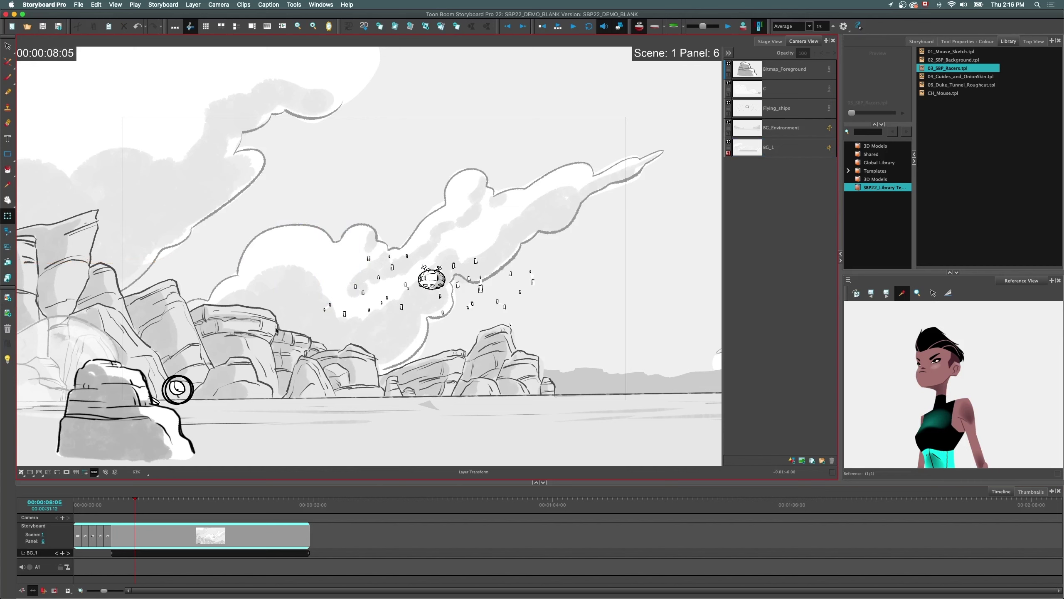
# - Apply a low-quality Blur effect with radius 3 to the BG_1 layer, previewing it and accepting the conversion to a bitmap layer
pyautogui.click(749, 147)
pyautogui.rightClick(753, 150)
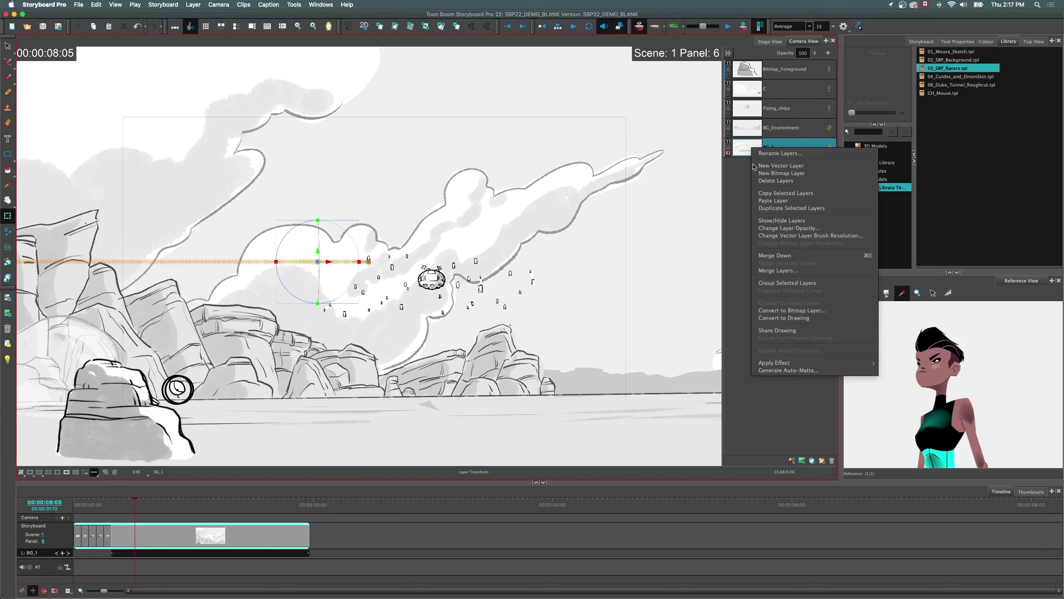
pyautogui.moveTo(767, 365)
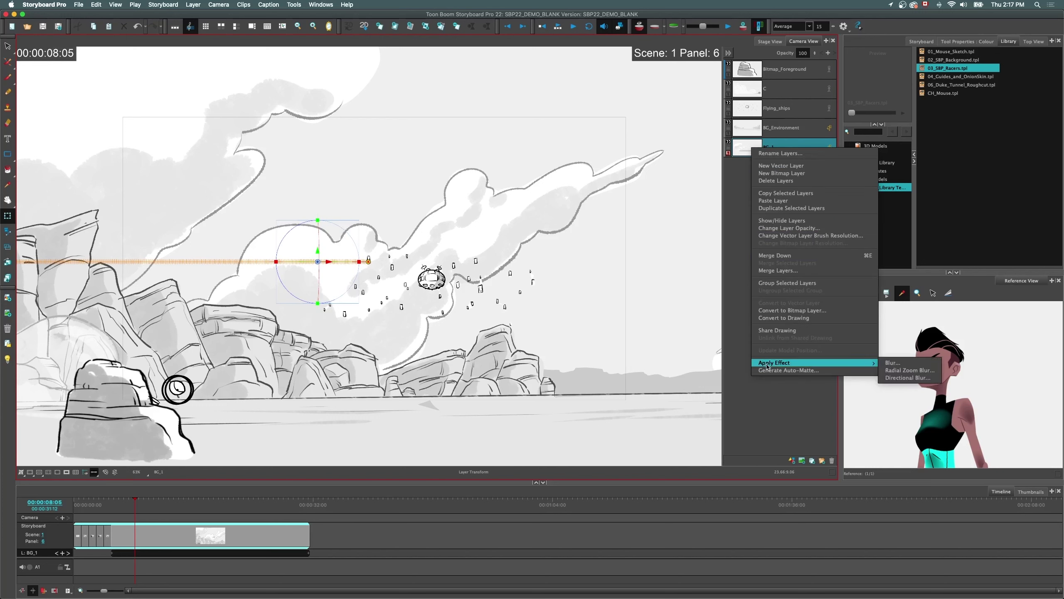
pyautogui.click(893, 363)
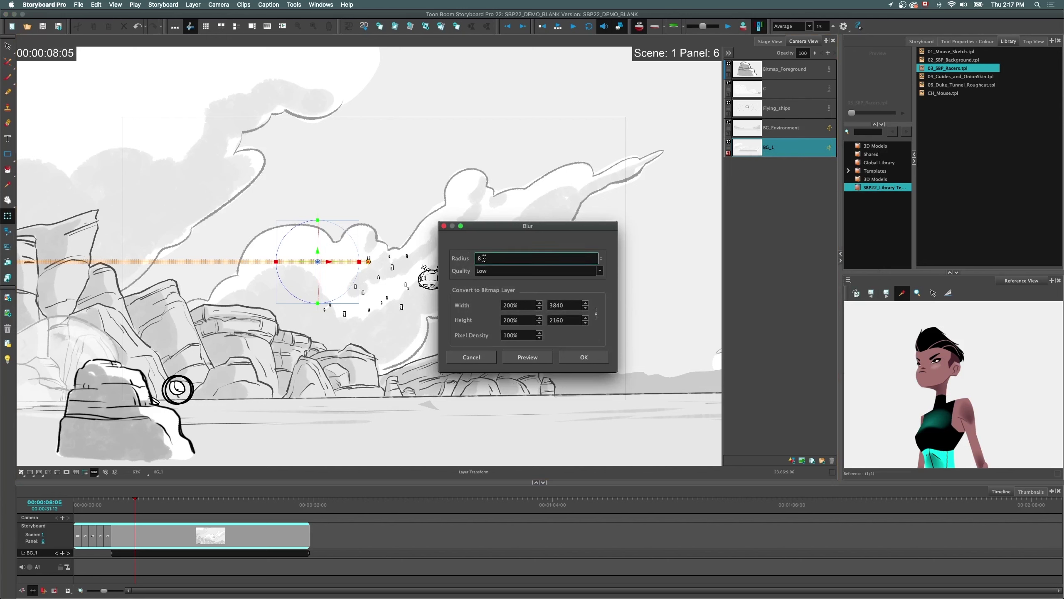
pyautogui.click(525, 360)
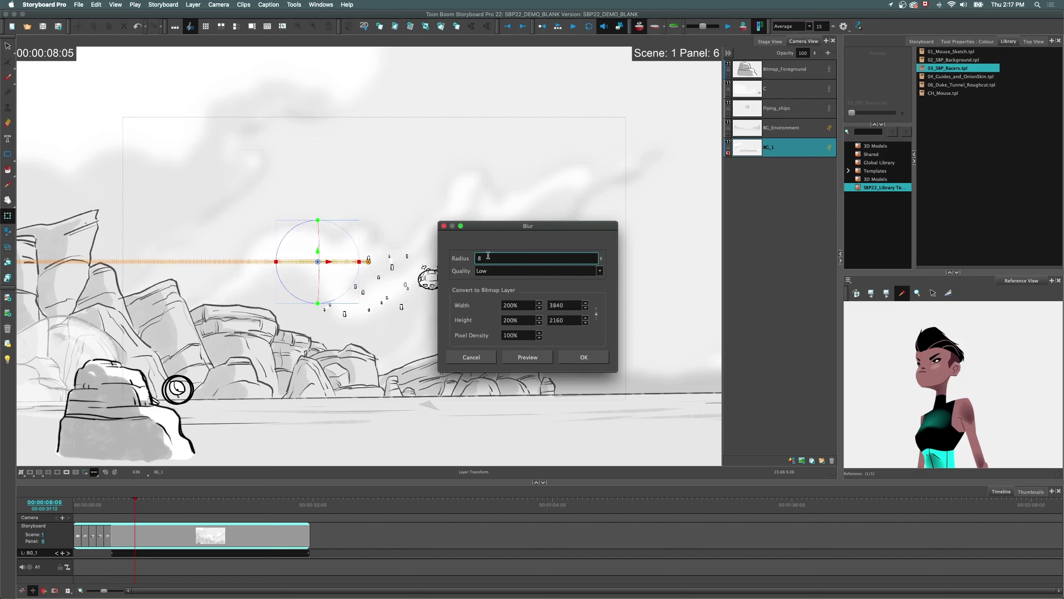
pyautogui.doubleClick(488, 257)
pyautogui.click(517, 356)
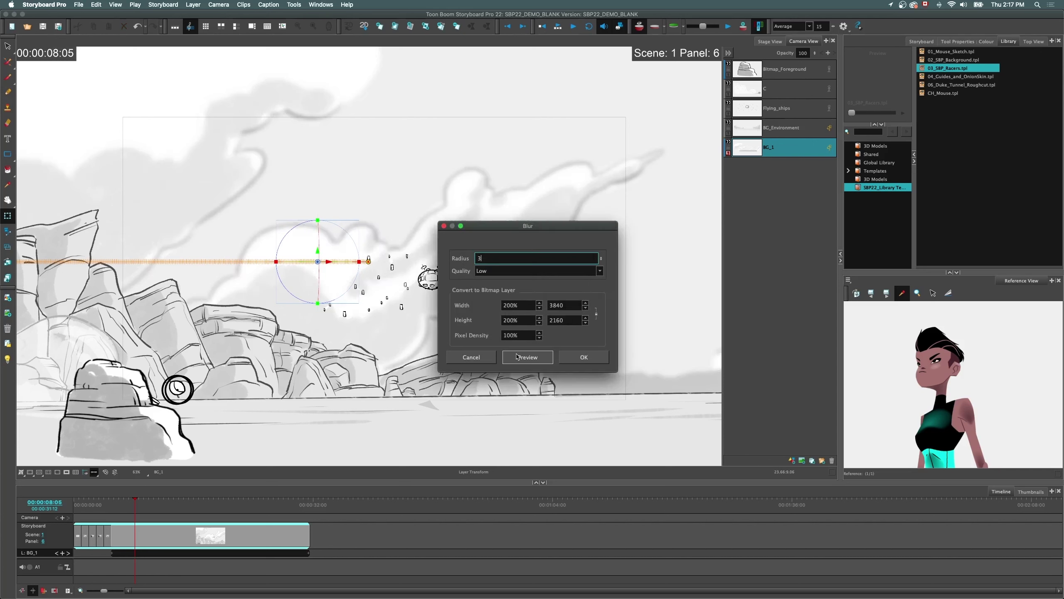
pyautogui.click(565, 359)
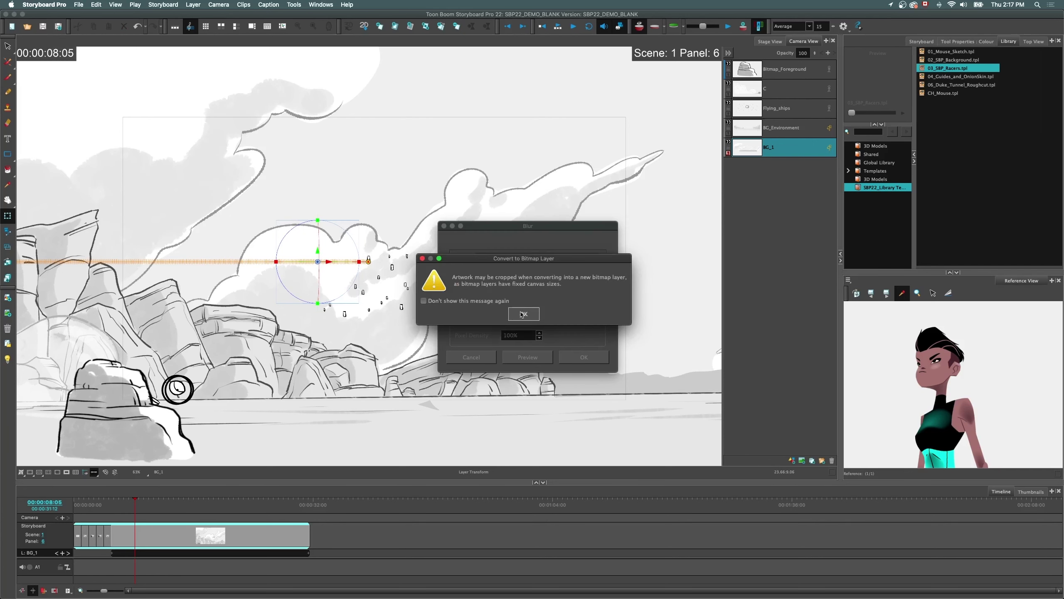
pyautogui.click(583, 354)
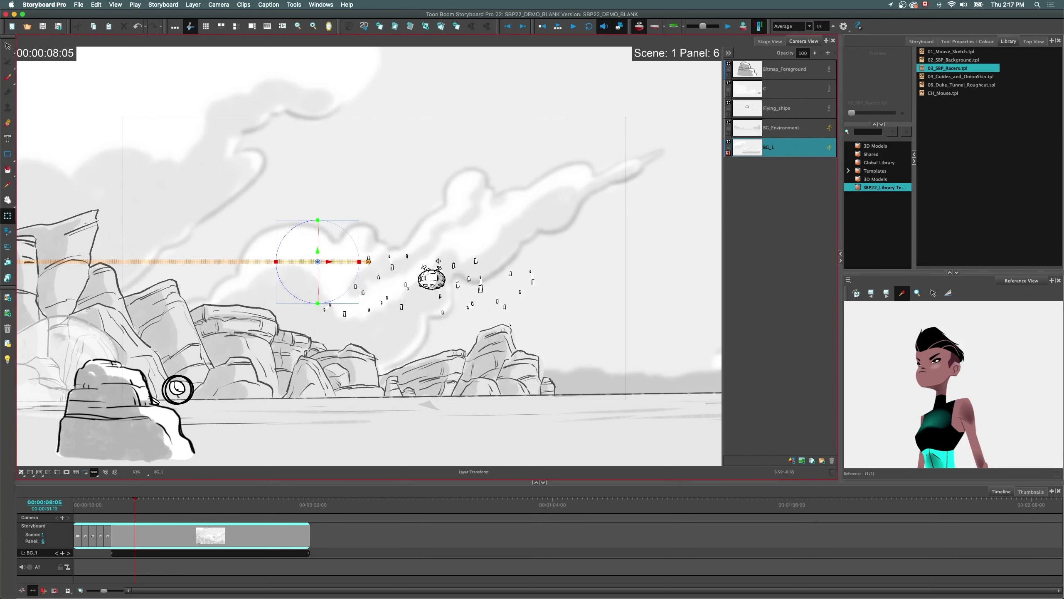
# - Apply a low-quality Blur with radius 1 to the BG_Environment layer, accept the bitmap conversion, and scrub to 00:00:15:09 to check it
pyautogui.click(748, 128)
pyautogui.rightClick(770, 130)
pyautogui.moveTo(783, 347)
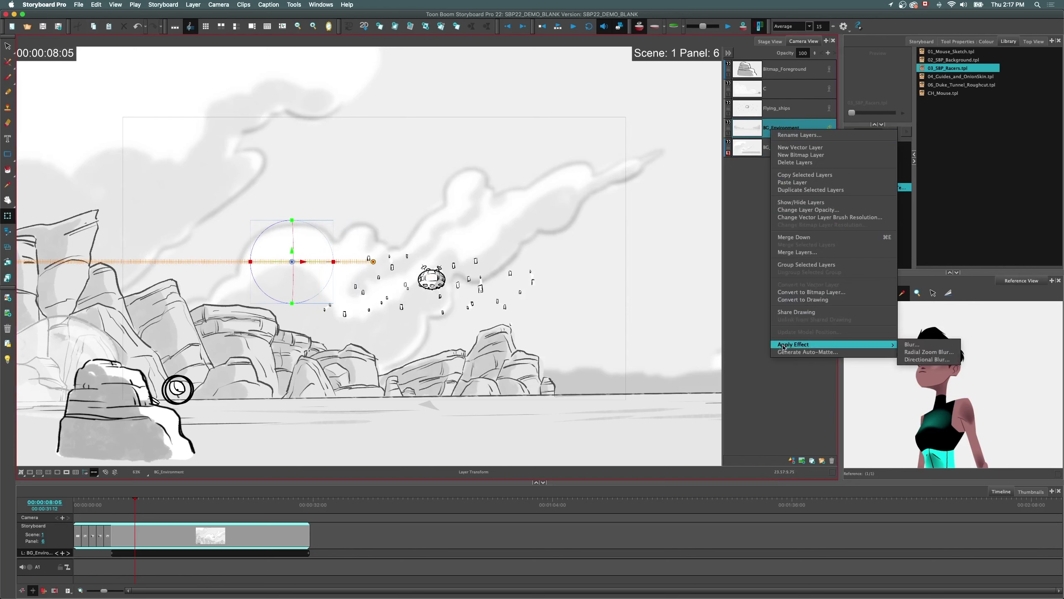
pyautogui.click(869, 334)
pyautogui.rightClick(775, 139)
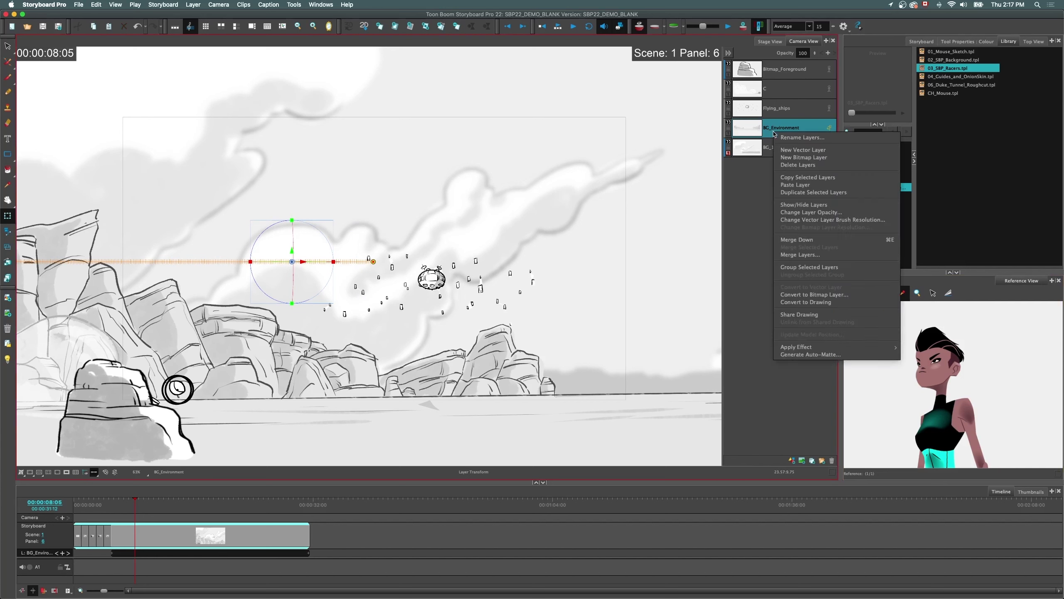
pyautogui.moveTo(867, 350)
pyautogui.click(915, 348)
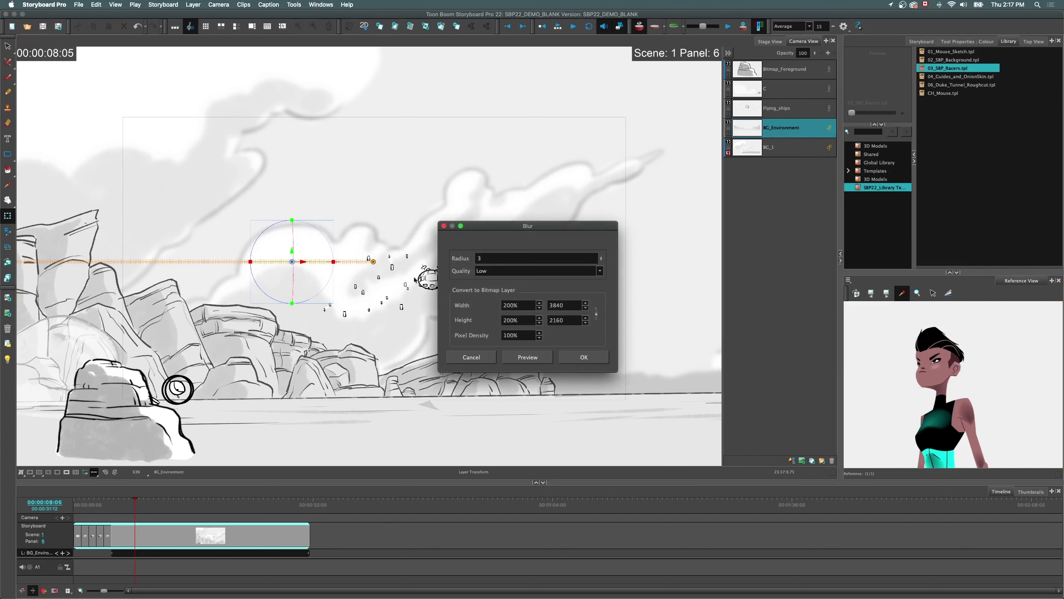
pyautogui.doubleClick(478, 259)
pyautogui.write('2')
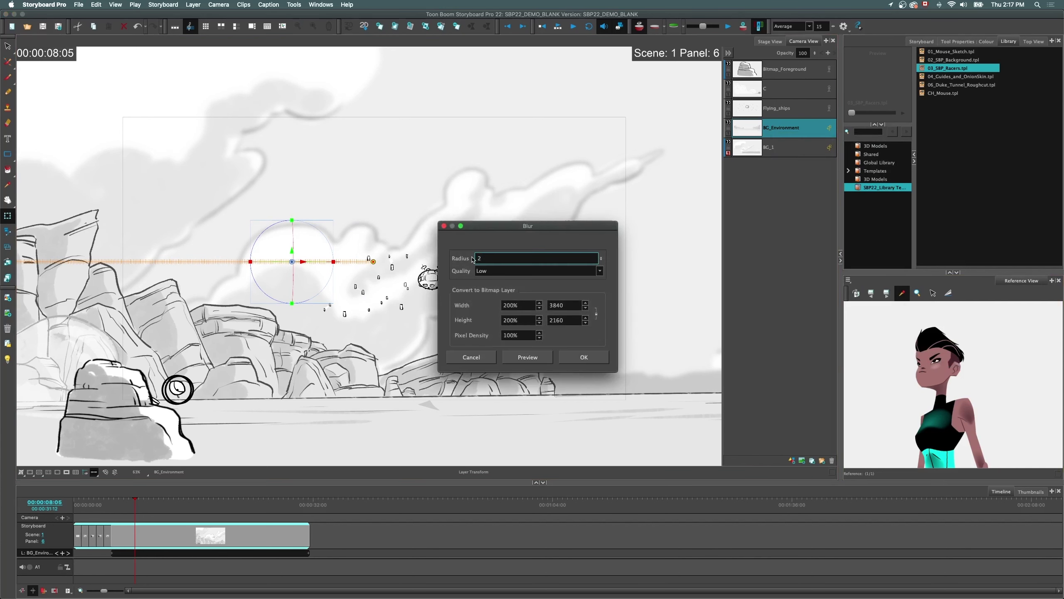
pyautogui.press('BackSpace')
pyautogui.write('1')
pyautogui.click(526, 363)
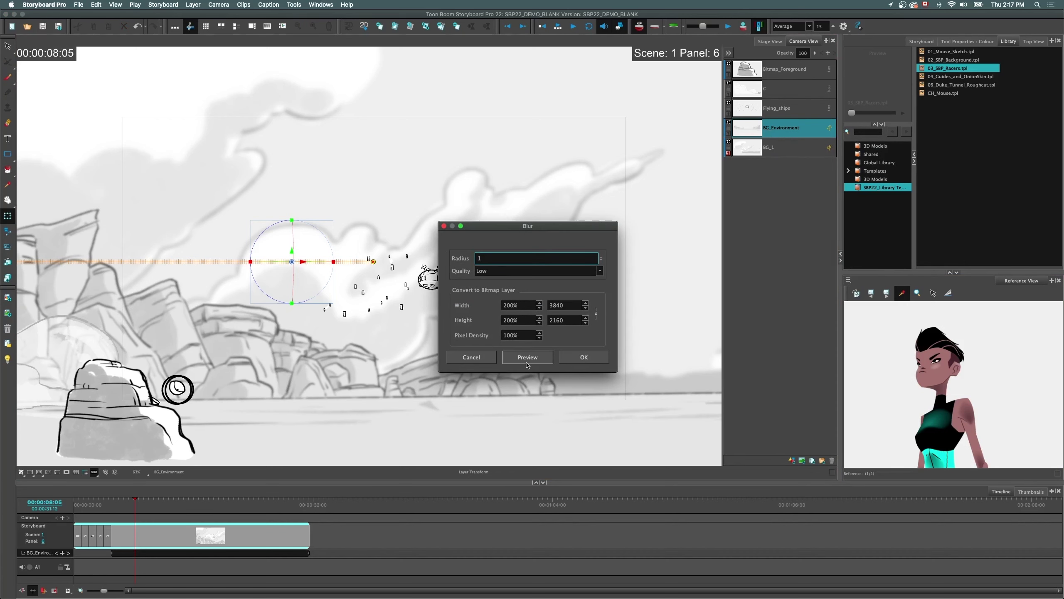
pyautogui.click(584, 356)
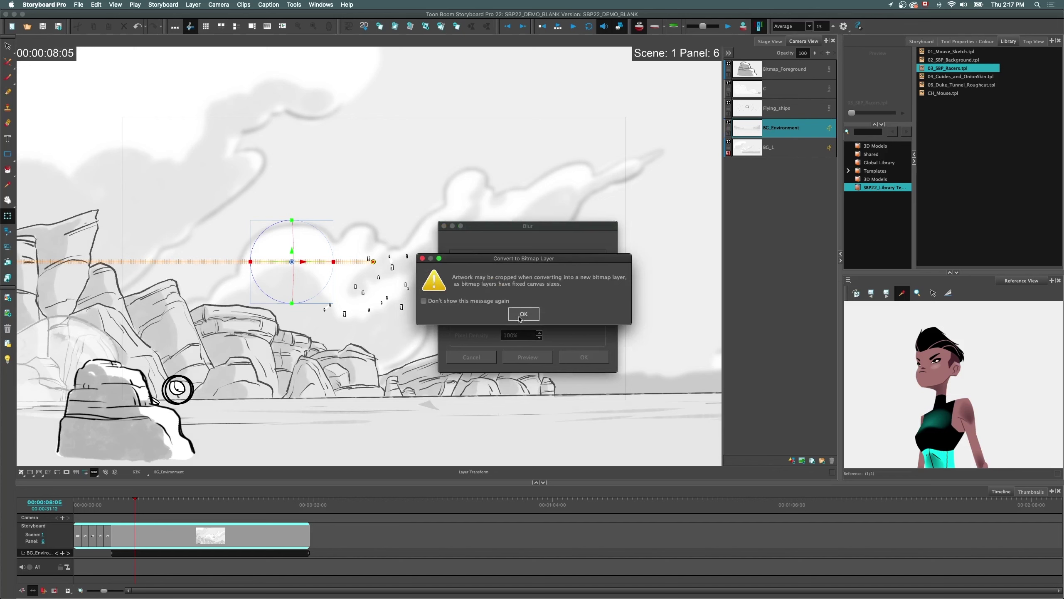
pyautogui.click(520, 318)
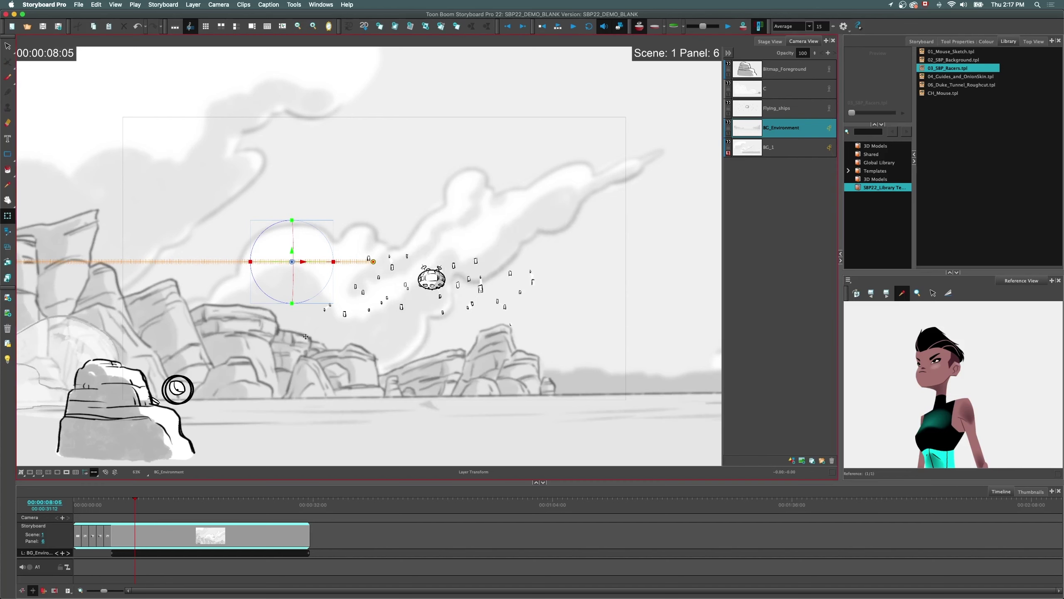
pyautogui.moveTo(130, 497); pyautogui.dragTo(189, 498)
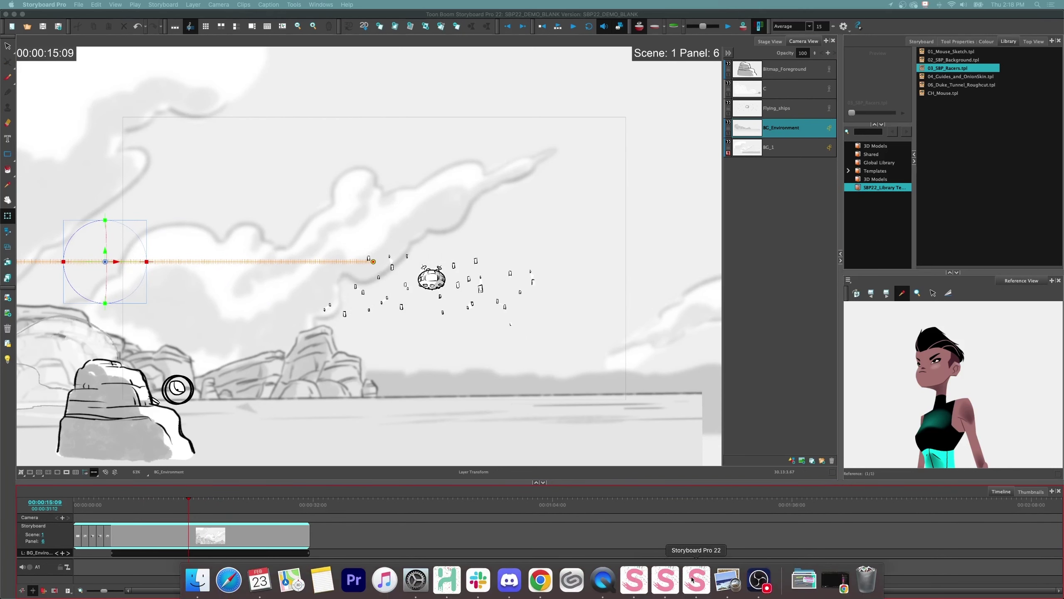
# - Switch to the SBP22_Skate_Or_Die project and scrub to the first panel of the yellow scene, around 00:00:24
pyautogui.click(667, 580)
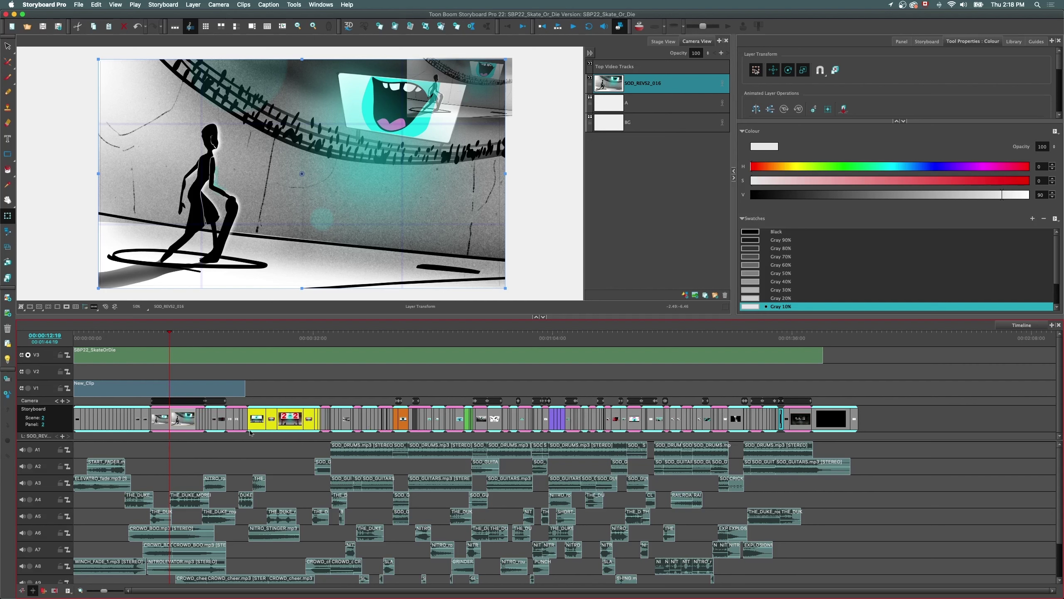
pyautogui.moveTo(251, 333)
pyautogui.mouseDown()
pyautogui.moveTo(289, 334)
pyautogui.moveTo(260, 333)
pyautogui.mouseUp()
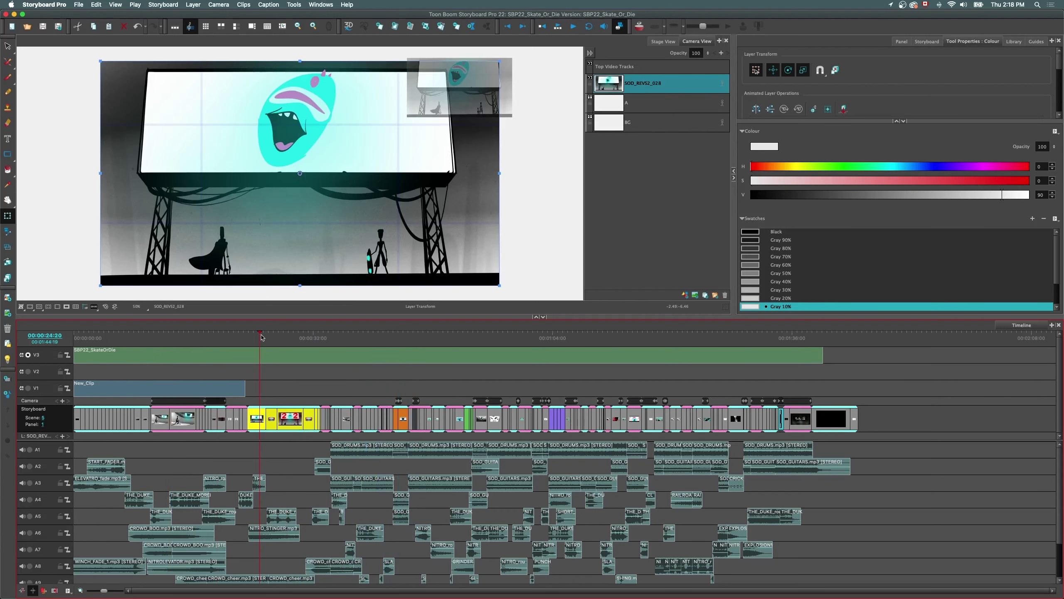
pyautogui.click(203, 257)
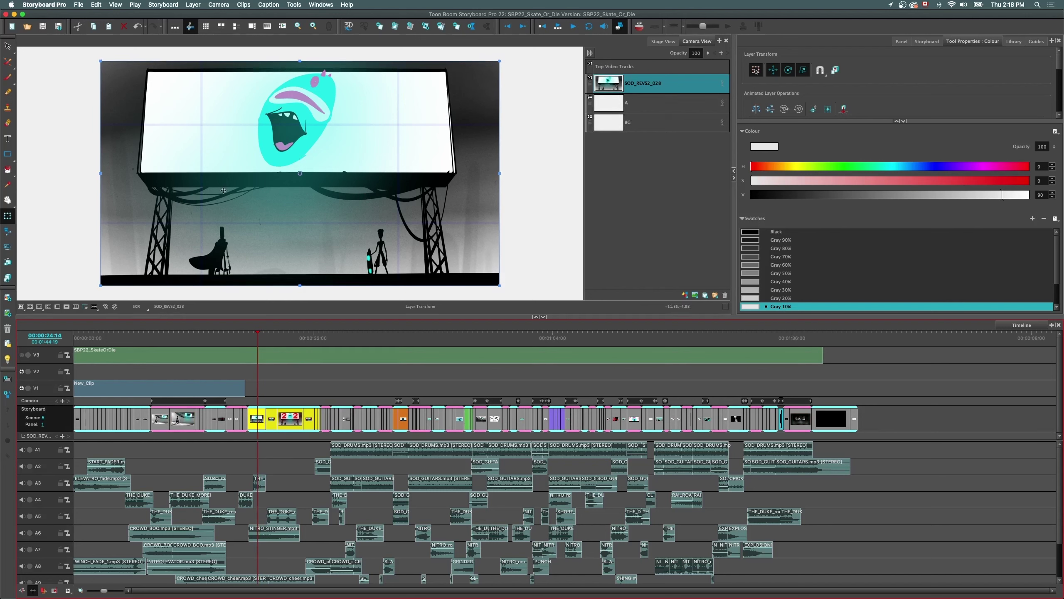
# - Examine the Export Layout options for the current scene and close them without exporting
pyautogui.click(78, 4)
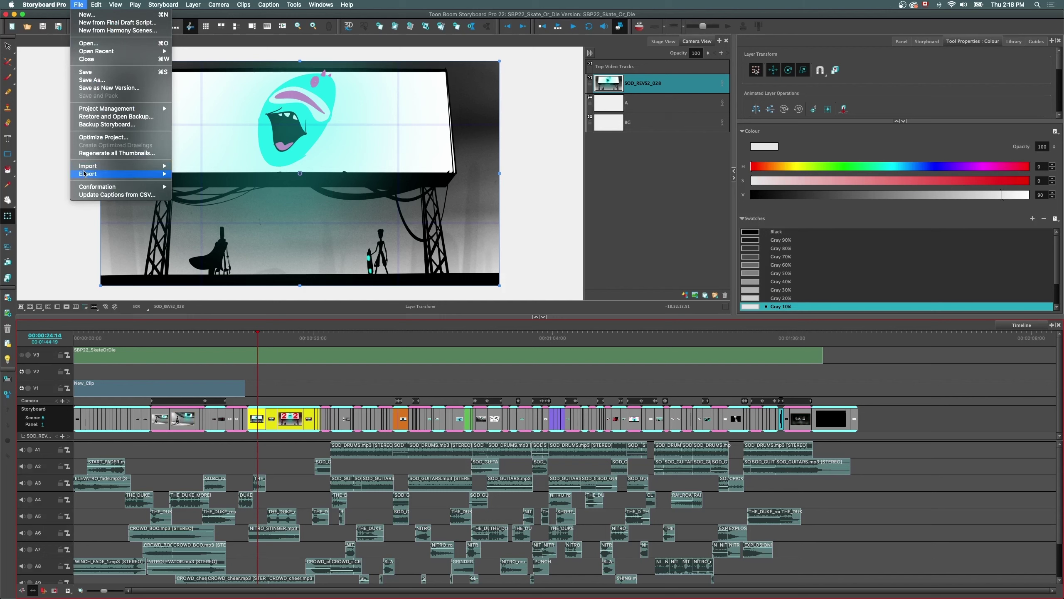
pyautogui.moveTo(85, 173)
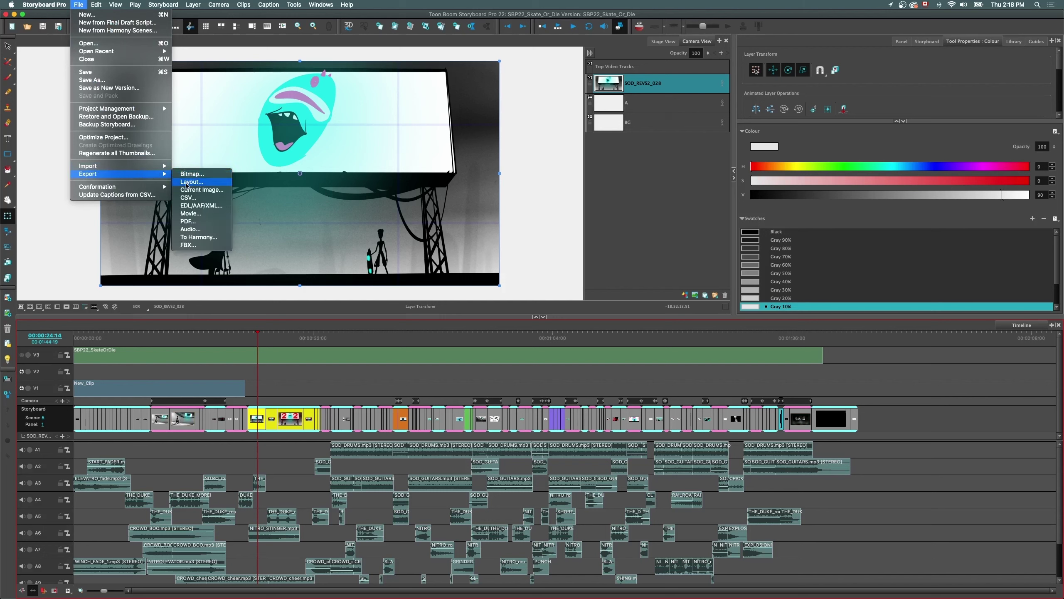
pyautogui.click(187, 184)
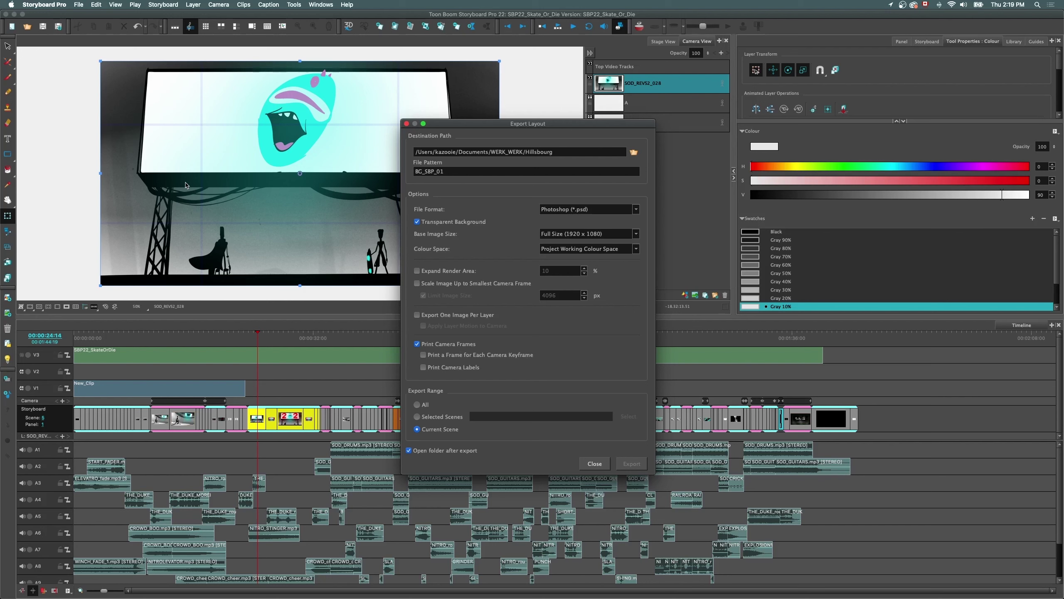
pyautogui.click(592, 466)
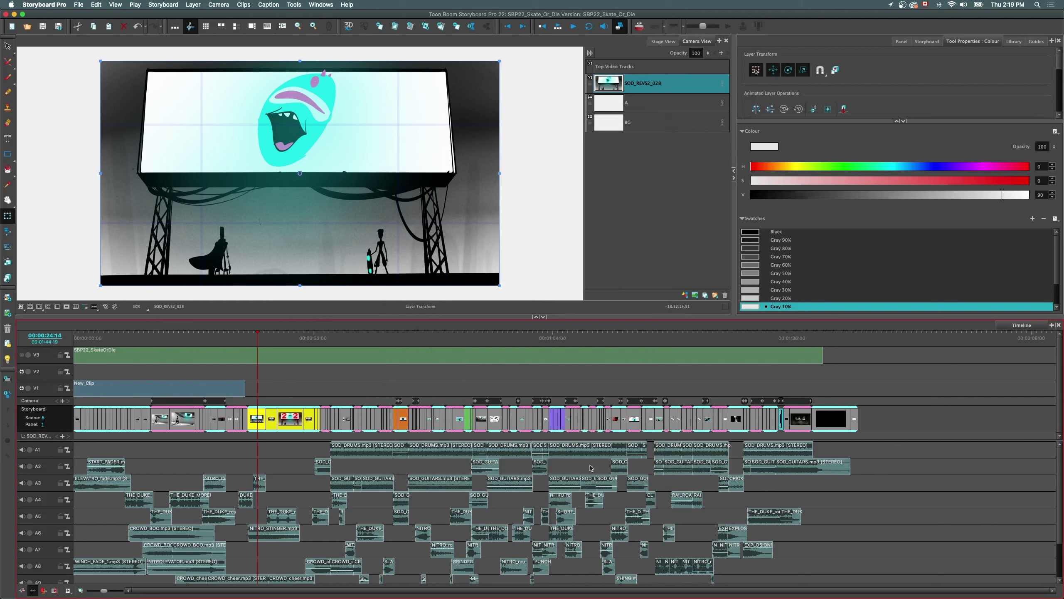
# - Select the SOD_DRUMS.mp3 clip on track A1 near 00:01:05, show the Effect Stack view, and add a Reverb effect to the clip
pyautogui.click(353, 336)
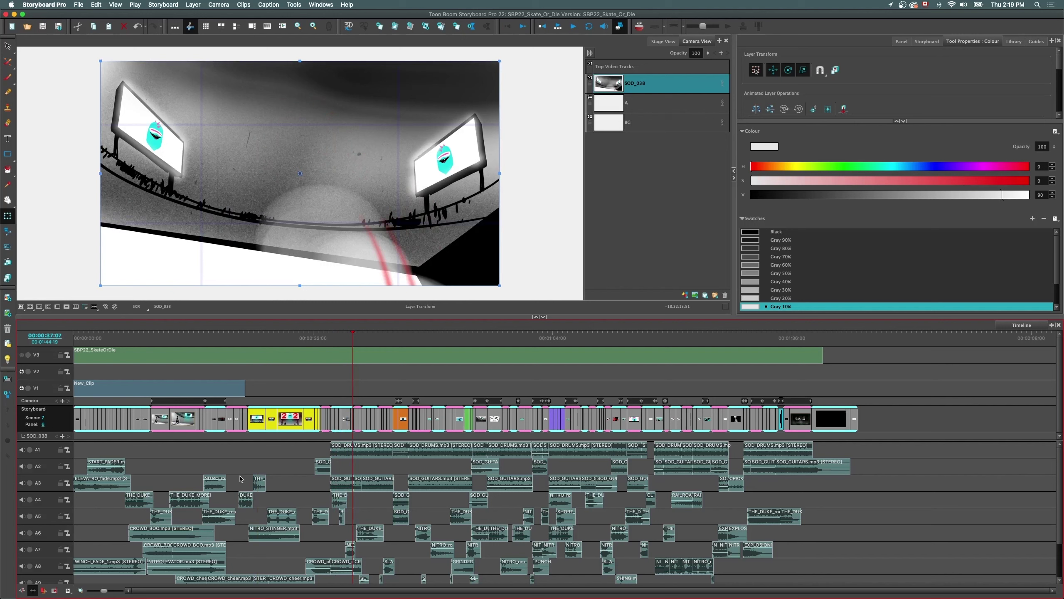
pyautogui.click(557, 445)
pyautogui.click(565, 343)
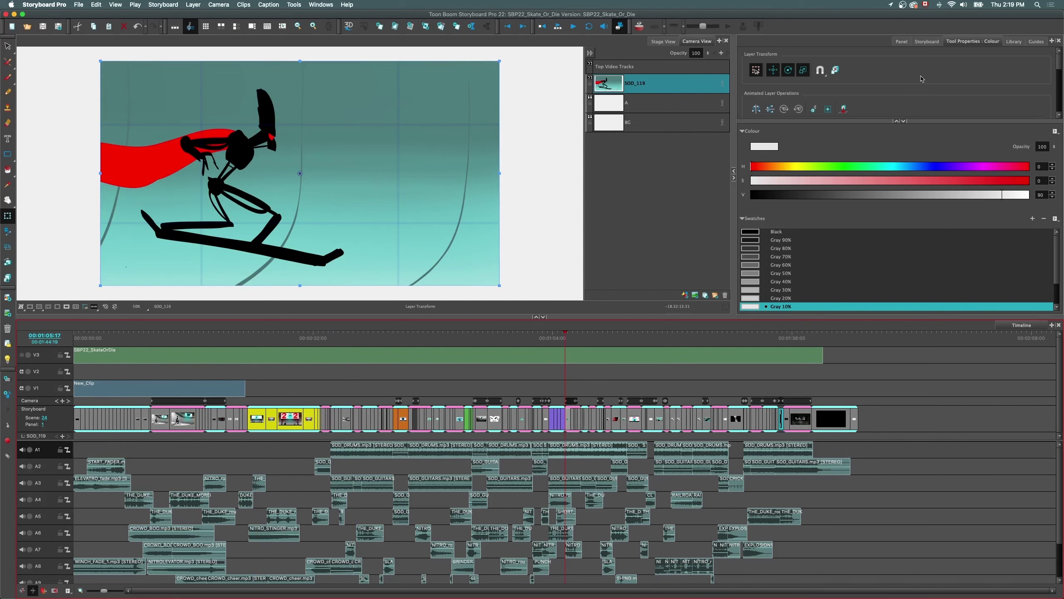
pyautogui.click(1052, 41)
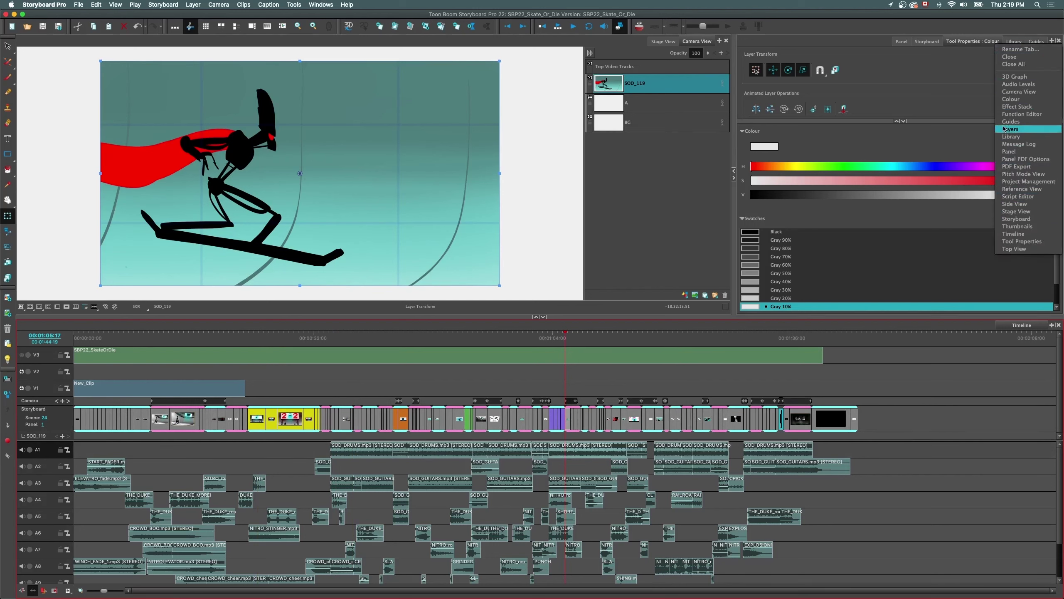
pyautogui.click(1003, 107)
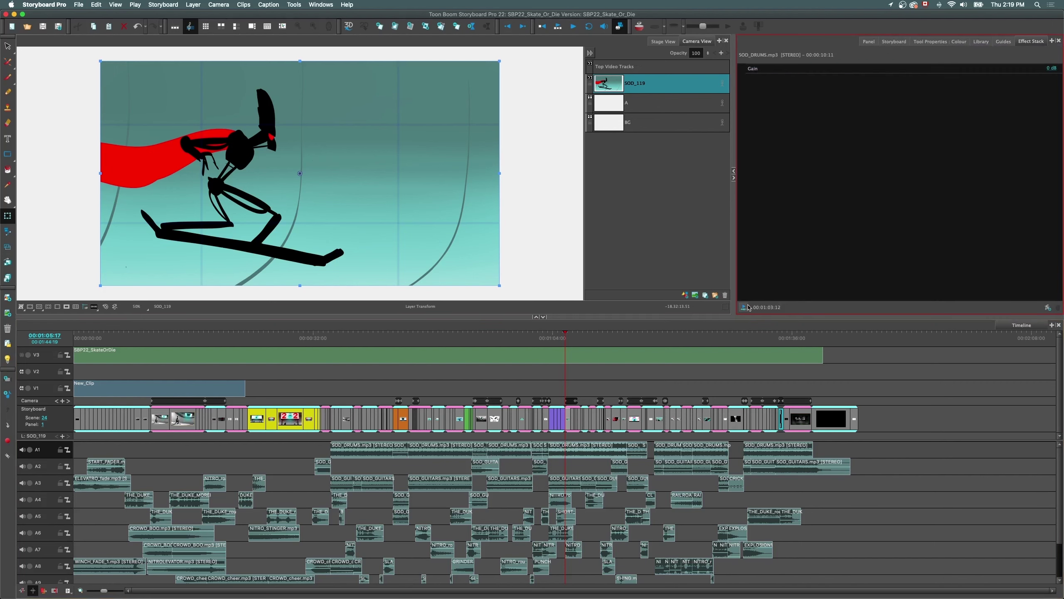
pyautogui.click(1048, 307)
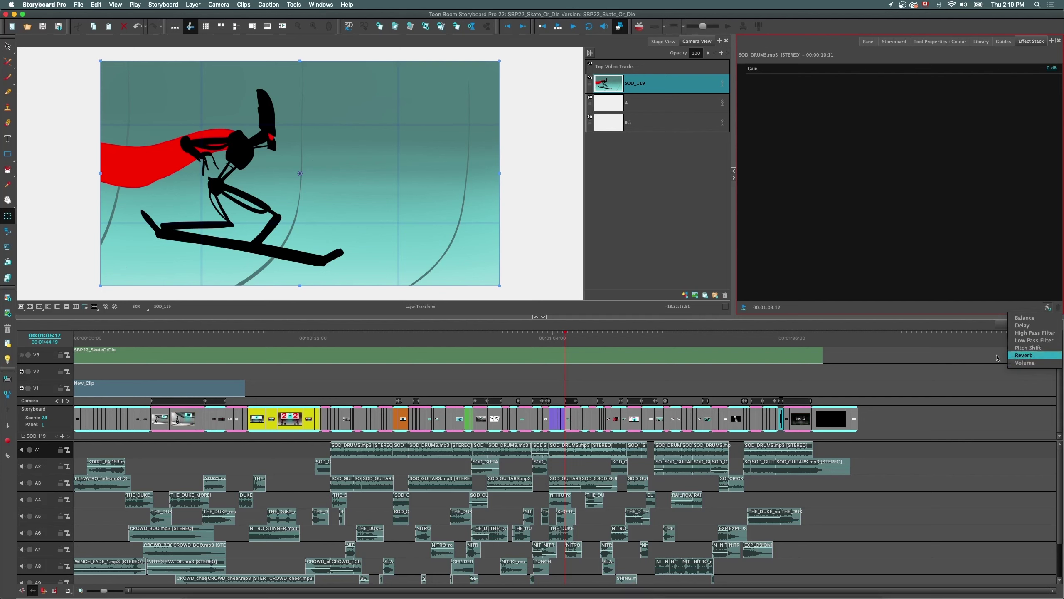
pyautogui.click(1019, 358)
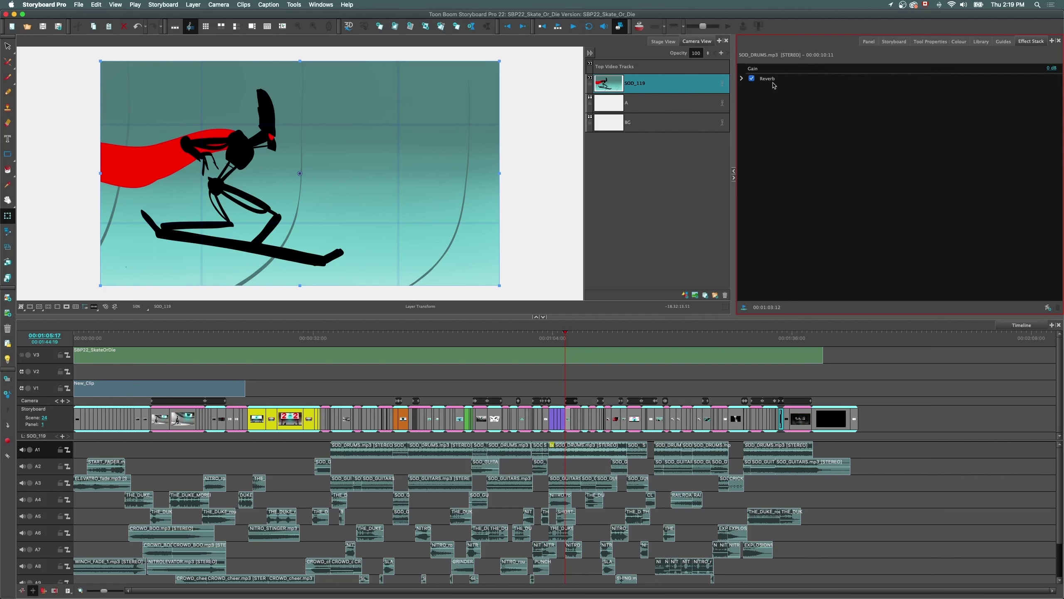
# - Scrub through the animatic to the explosion panel, and view the yellow scene's panels enlarged in the timeline
pyautogui.moveTo(340, 338); pyautogui.dragTo(664, 338)
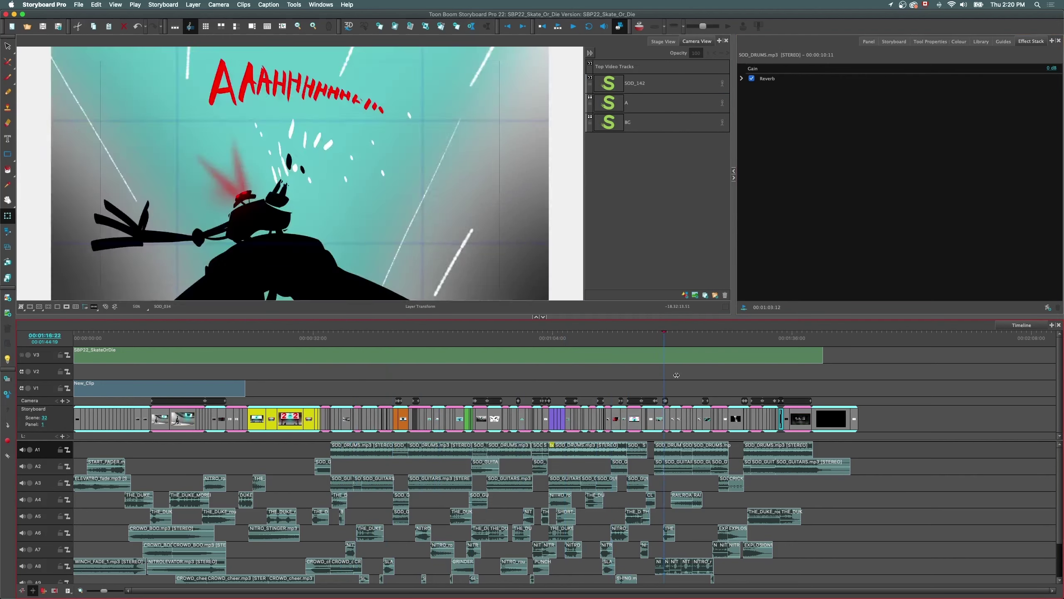
pyautogui.click(722, 418)
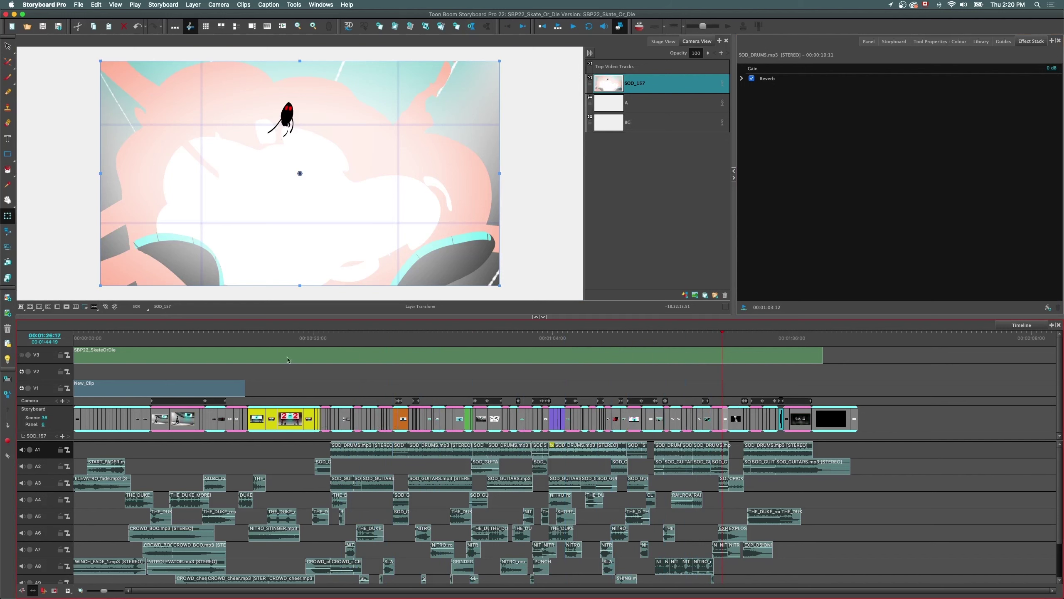
pyautogui.click(256, 421)
pyautogui.scroll(5, 257, 421)
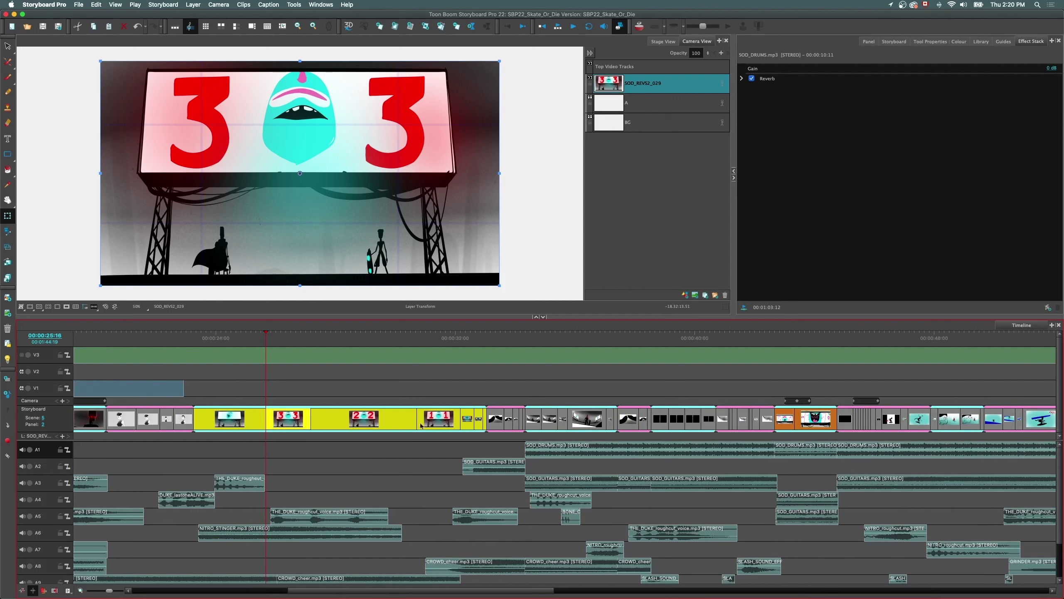
# - Select the panel at 00:00:34:14, examine its Set Colour options, and dismiss them without choosing a colour
pyautogui.click(532, 423)
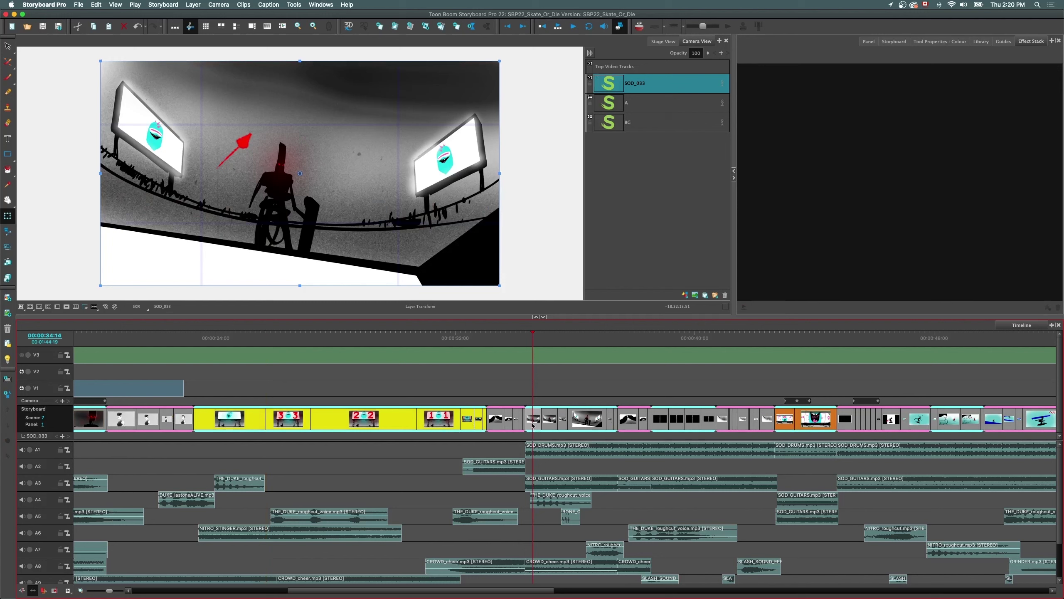
pyautogui.rightClick(533, 424)
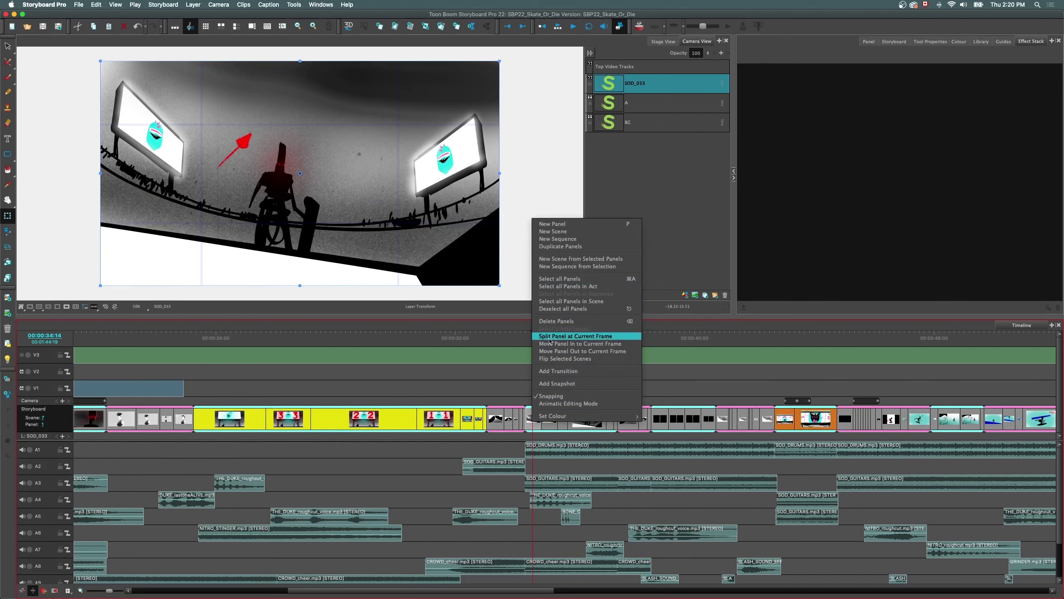
pyautogui.moveTo(545, 417)
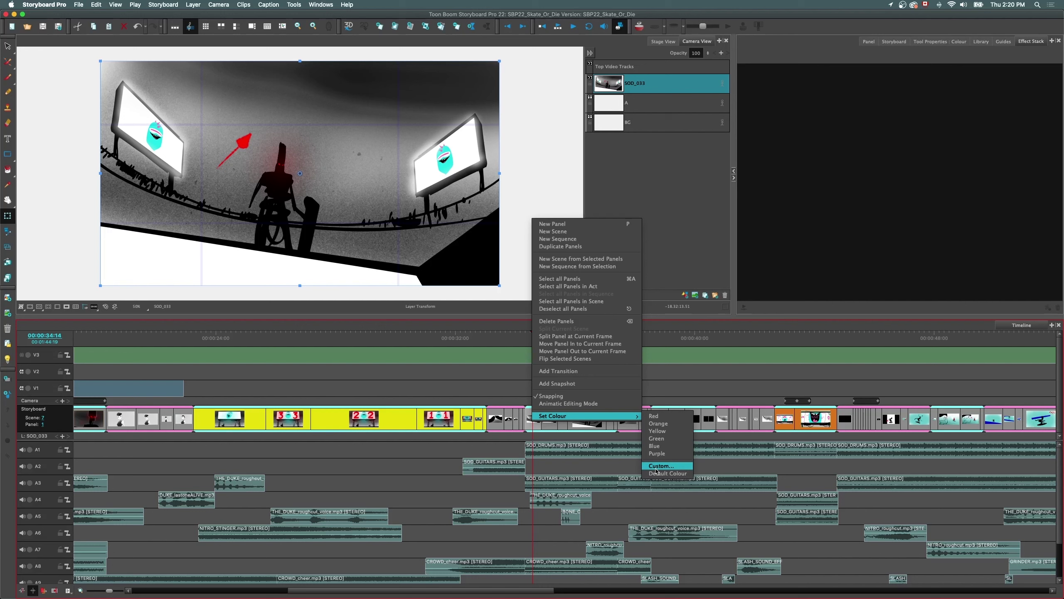
pyautogui.click(124, 34)
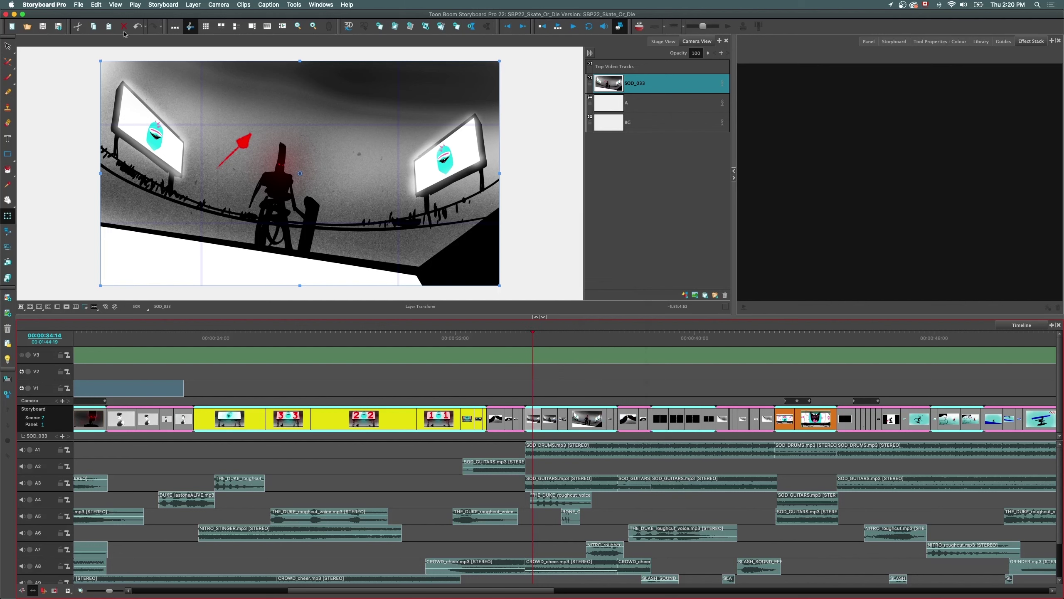
# - Turn on Auto Tracking Mode so changes to the storyboard panels are tracked
pyautogui.click(195, 5)
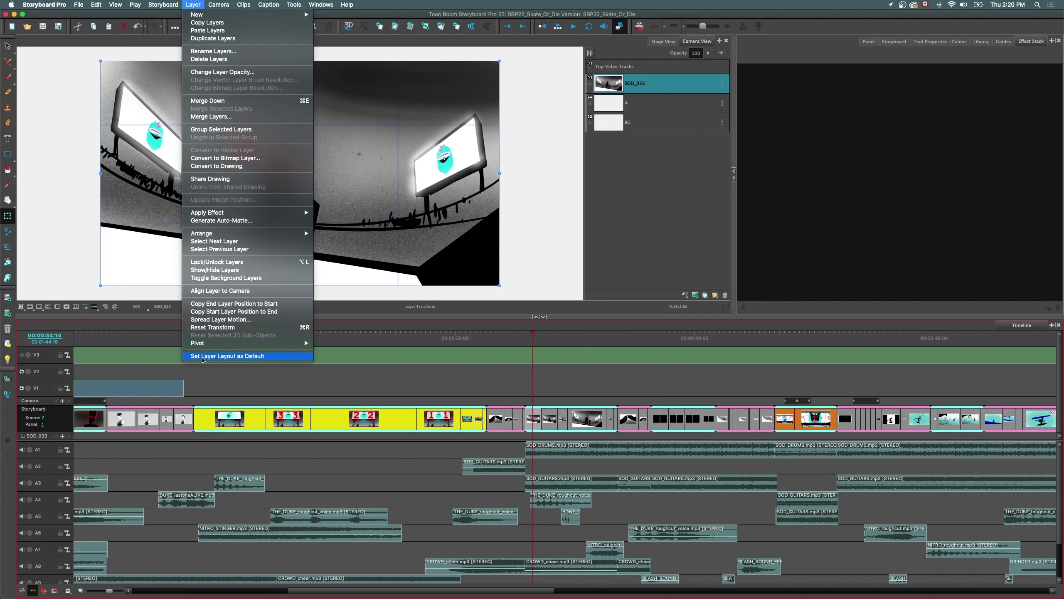
pyautogui.moveTo(169, 5)
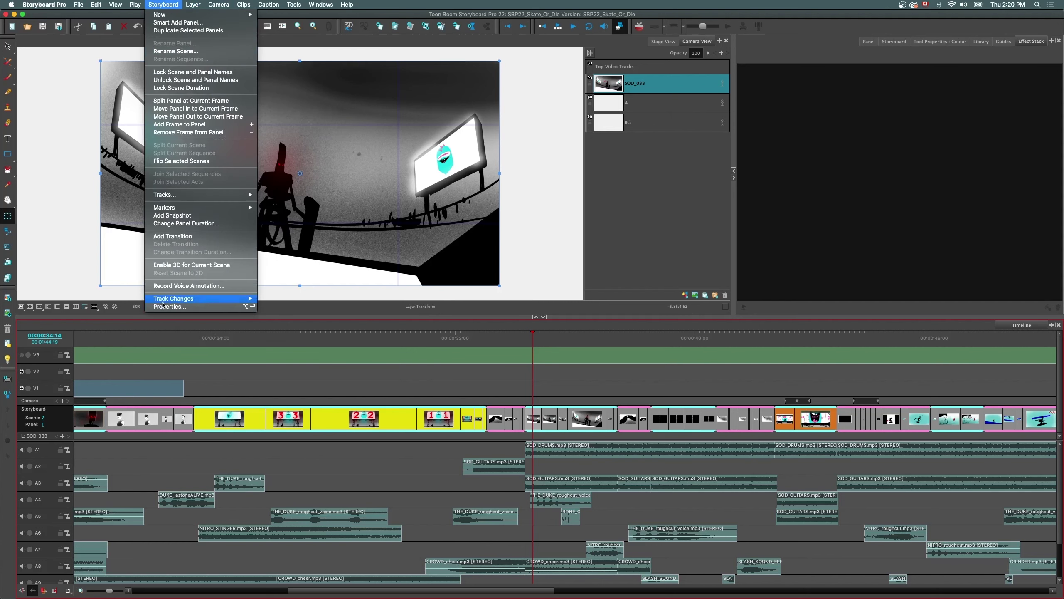
pyautogui.moveTo(164, 301)
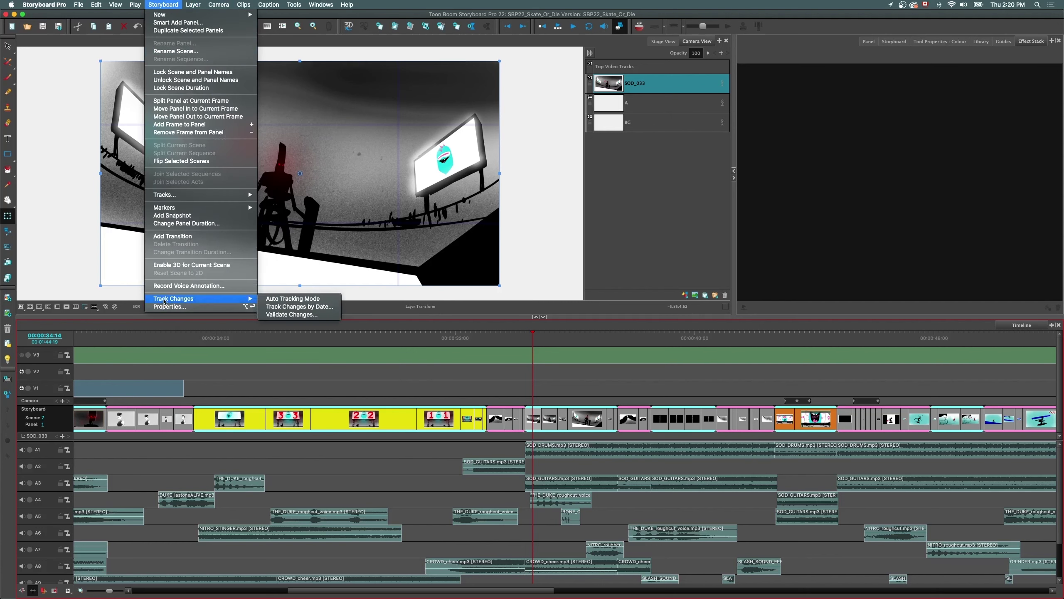
pyautogui.click(279, 300)
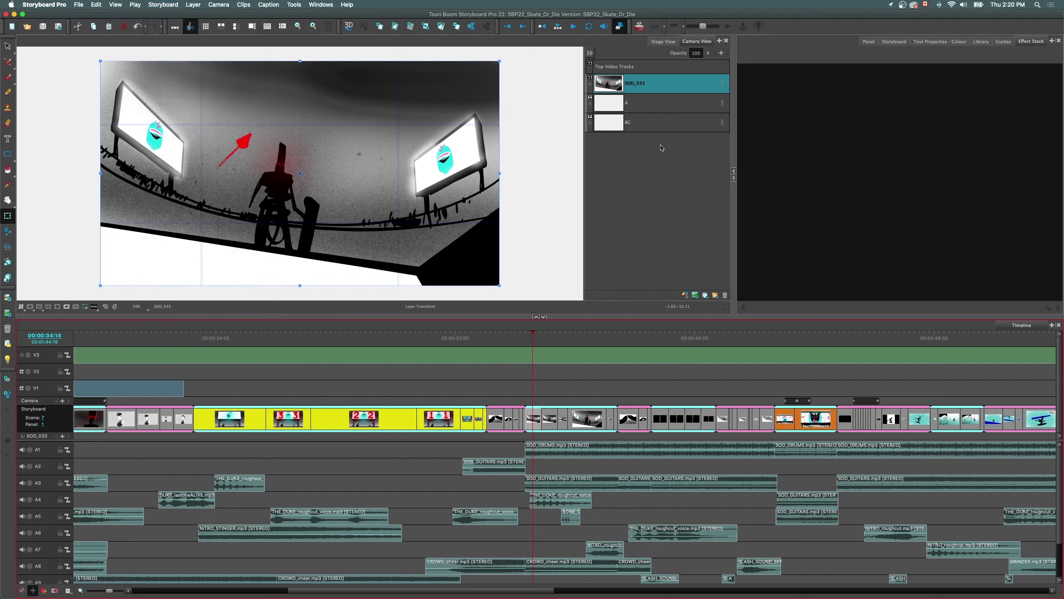
# - Show the Tool Presets toolbar and sketch a red arrow, vertical tower lines and a signboard on a new Revision layer at 00:00:34:14
pyautogui.rightClick(794, 28)
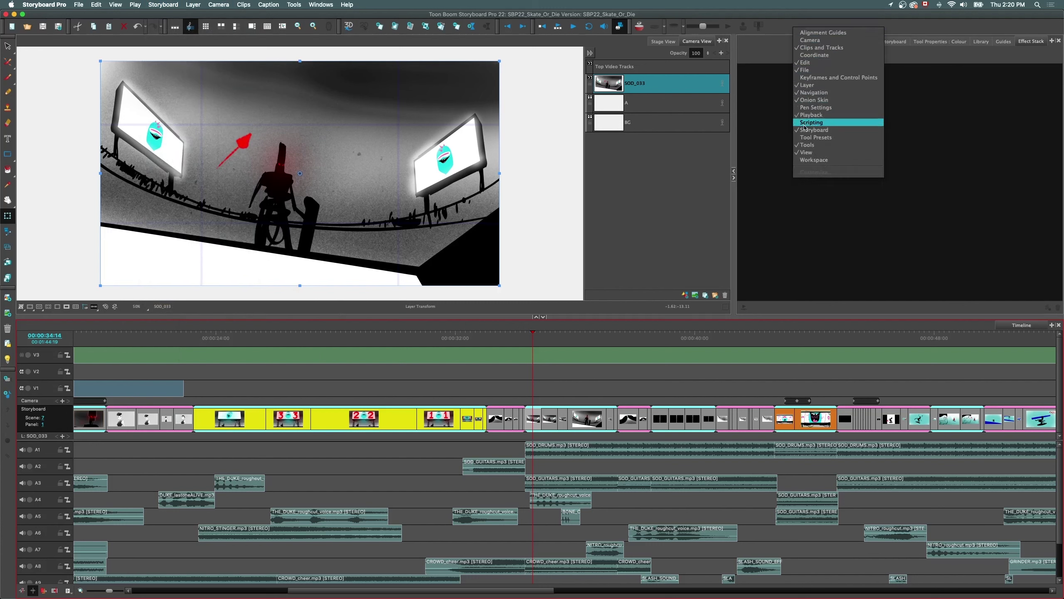
pyautogui.click(802, 138)
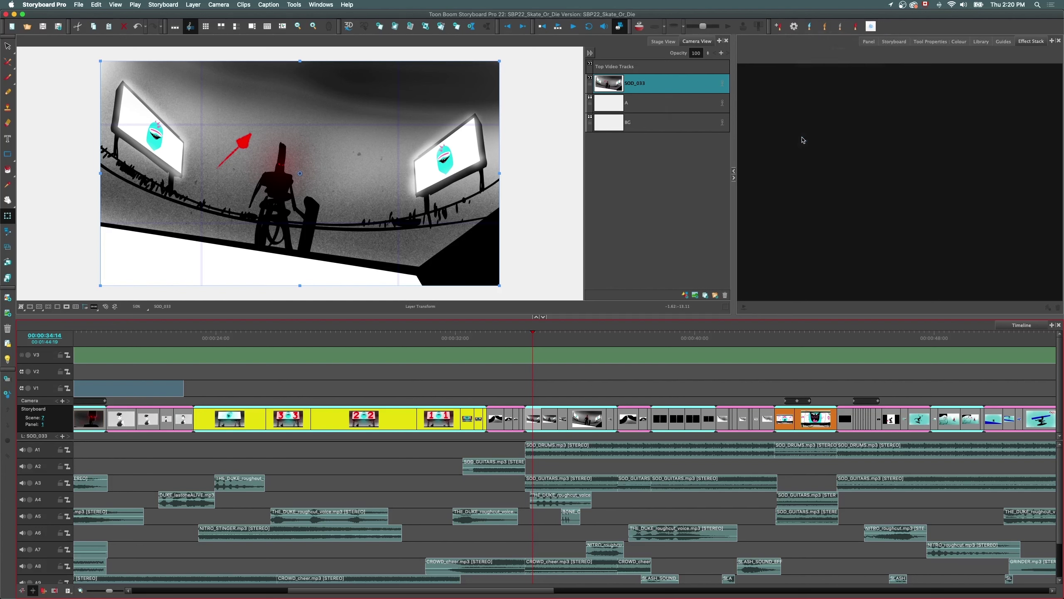
pyautogui.click(855, 28)
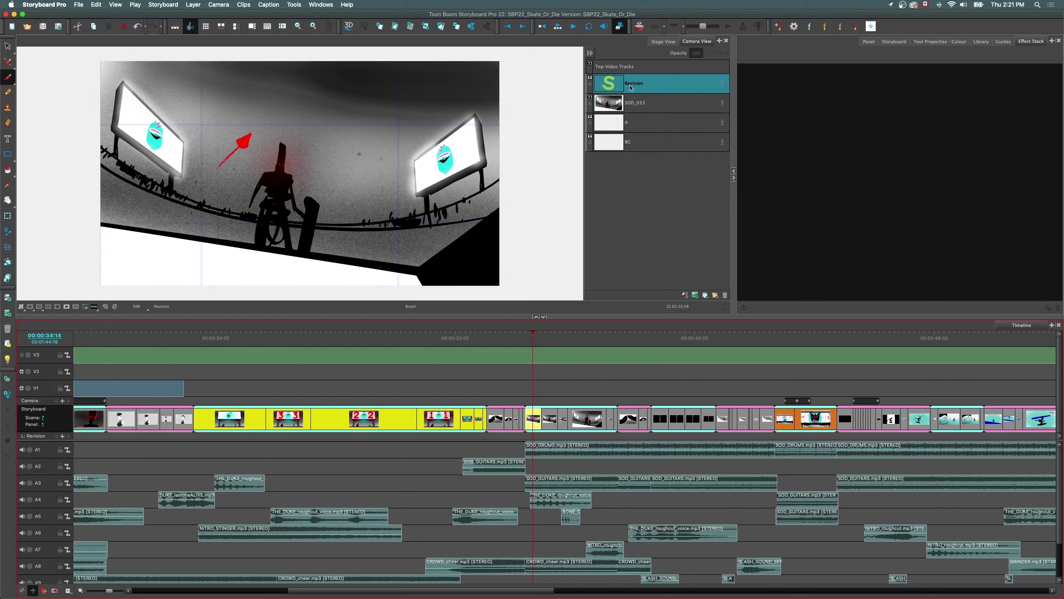
pyautogui.moveTo(299, 75)
pyautogui.mouseDown()
pyautogui.moveTo(371, 173)
pyautogui.moveTo(365, 153)
pyautogui.mouseUp()
pyautogui.moveTo(394, 76)
pyautogui.mouseDown()
pyautogui.moveTo(395, 164)
pyautogui.moveTo(391, 75)
pyautogui.moveTo(381, 207)
pyautogui.mouseUp()
pyautogui.moveTo(356, 148)
pyautogui.mouseDown()
pyautogui.moveTo(306, 162)
pyautogui.moveTo(376, 190)
pyautogui.moveTo(338, 203)
pyautogui.mouseUp()
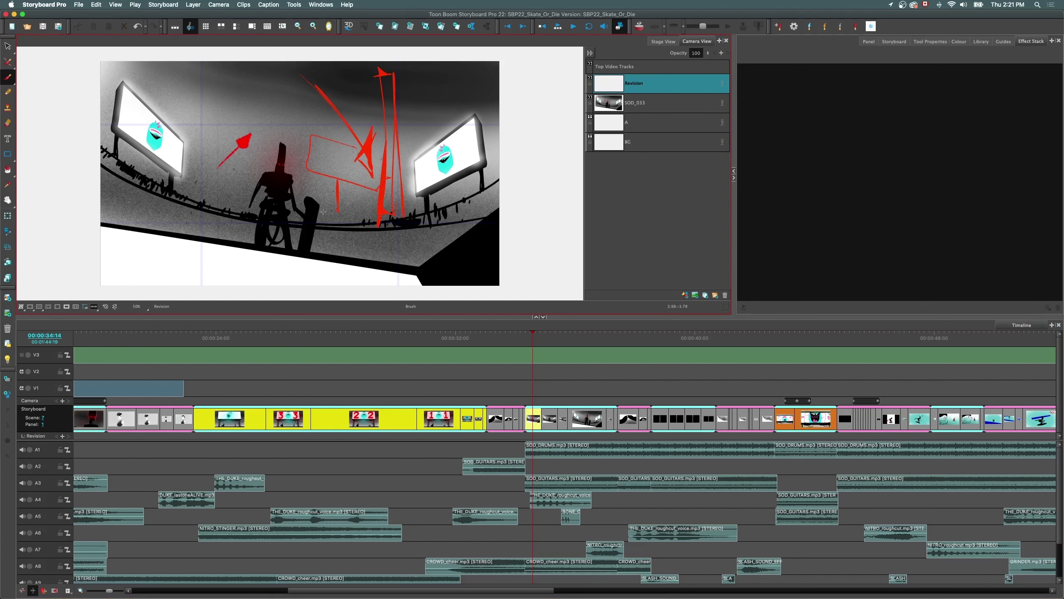
# - Draw a red cape streaming behind the crouching character in the panel at 00:00:41:03
pyautogui.moveTo(533, 338); pyautogui.dragTo(728, 335)
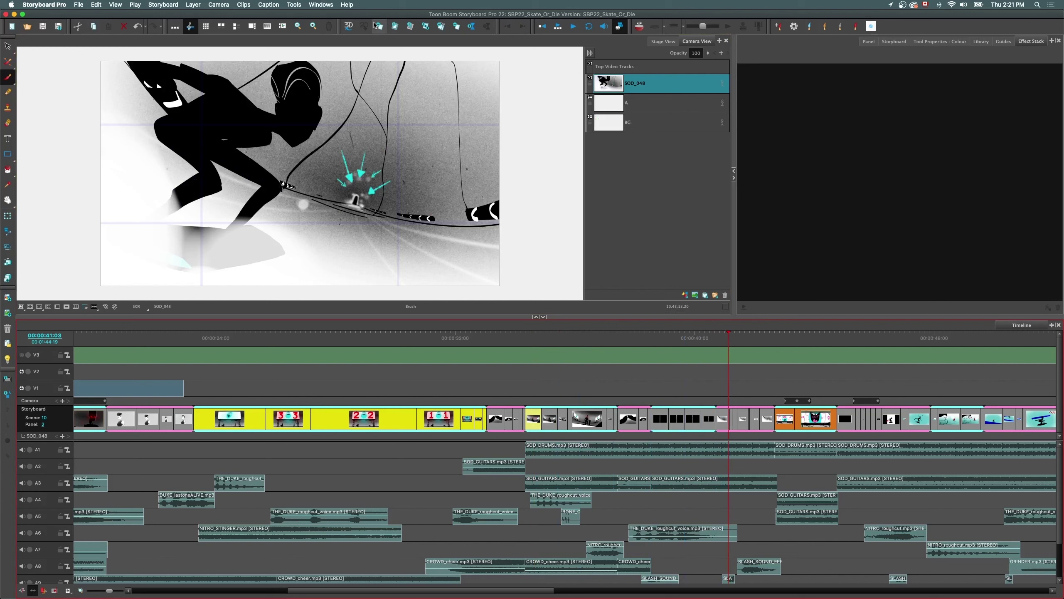
pyautogui.moveTo(272, 111); pyautogui.dragTo(193, 47)
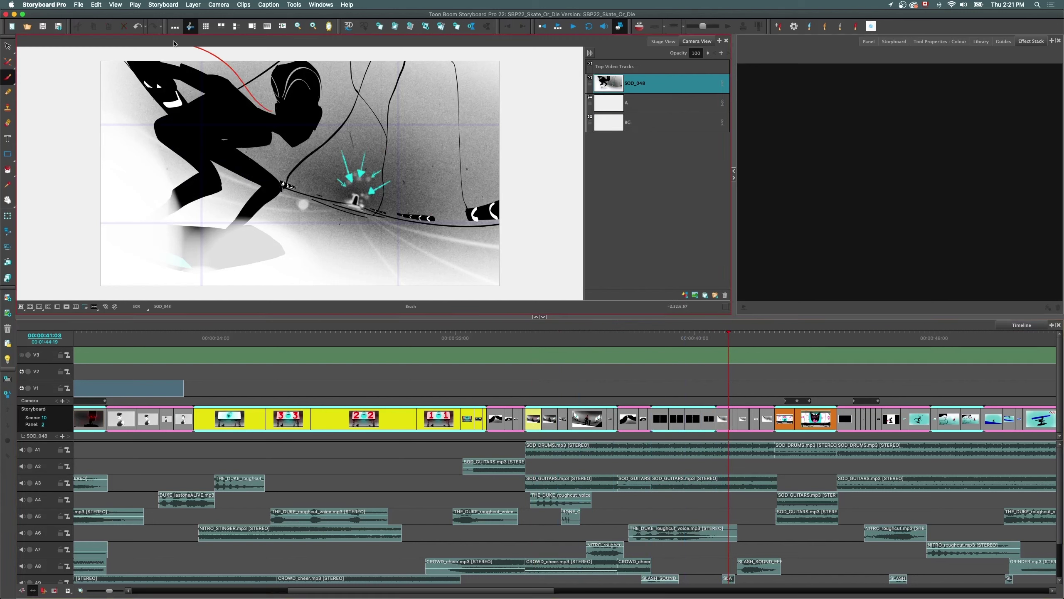
pyautogui.moveTo(118, 46)
pyautogui.mouseDown()
pyautogui.moveTo(186, 164)
pyautogui.moveTo(151, 129)
pyautogui.moveTo(156, 108)
pyautogui.moveTo(133, 56)
pyautogui.moveTo(216, 76)
pyautogui.moveTo(261, 114)
pyautogui.mouseUp()
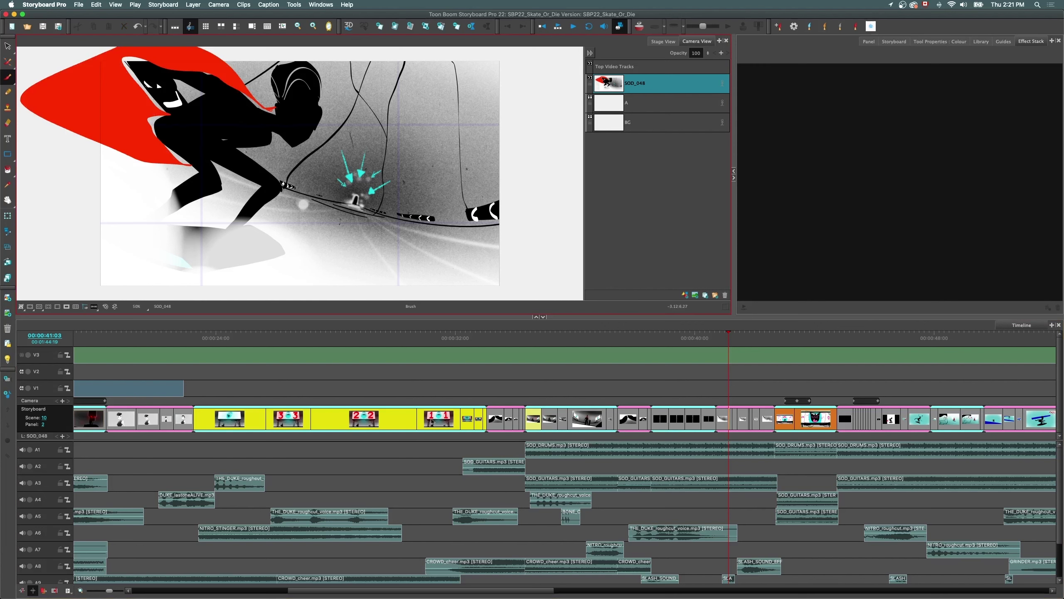
# - Draw a flowing red cape on the standing character in scene 7, panel 4
pyautogui.moveTo(575, 338); pyautogui.dragTo(580, 338)
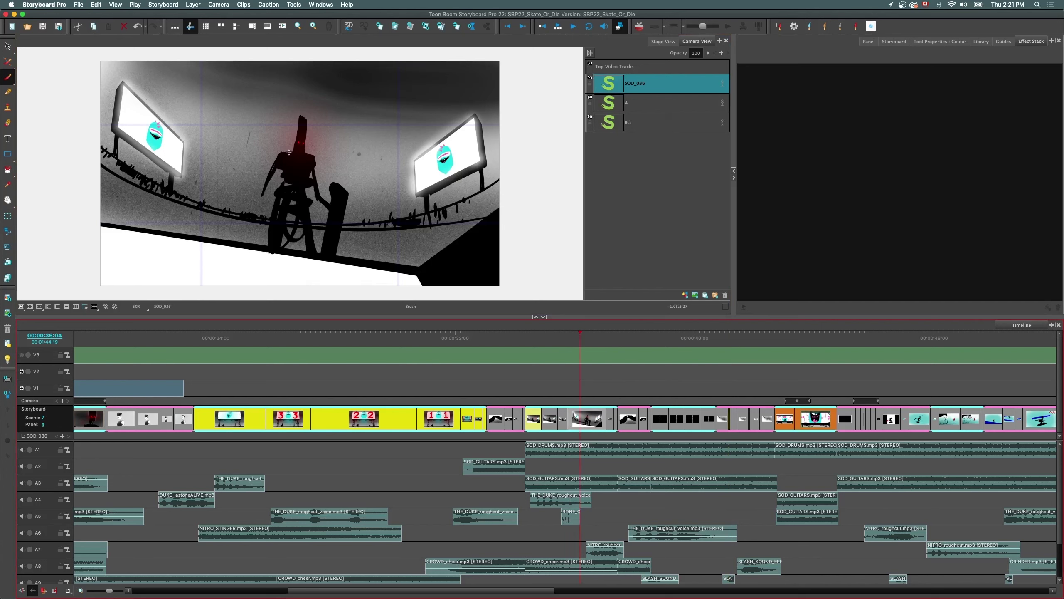
pyautogui.moveTo(289, 152)
pyautogui.mouseDown()
pyautogui.moveTo(261, 164)
pyautogui.moveTo(287, 151)
pyautogui.mouseUp()
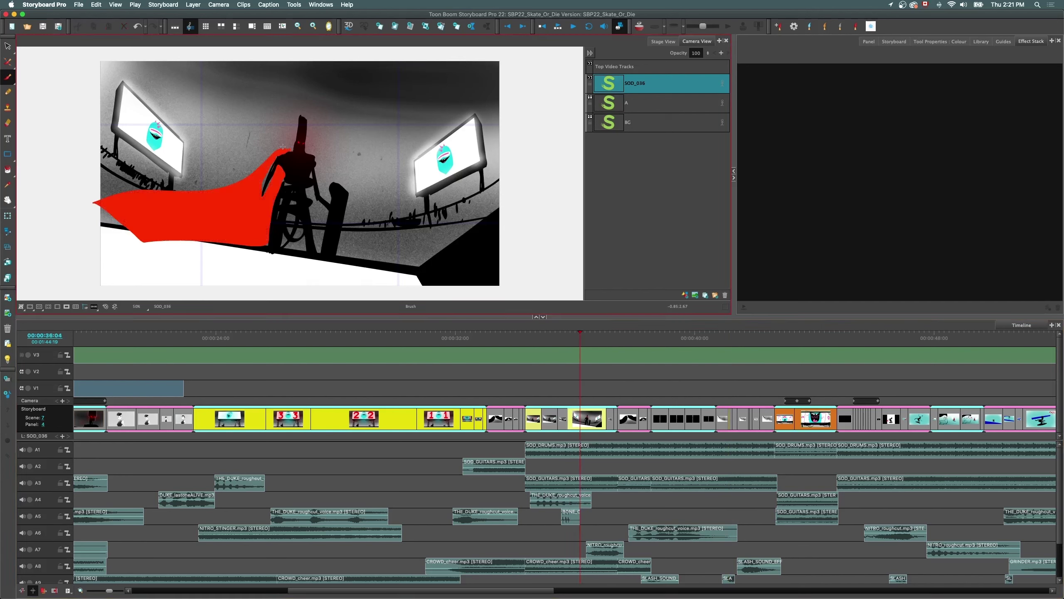
pyautogui.click(577, 429)
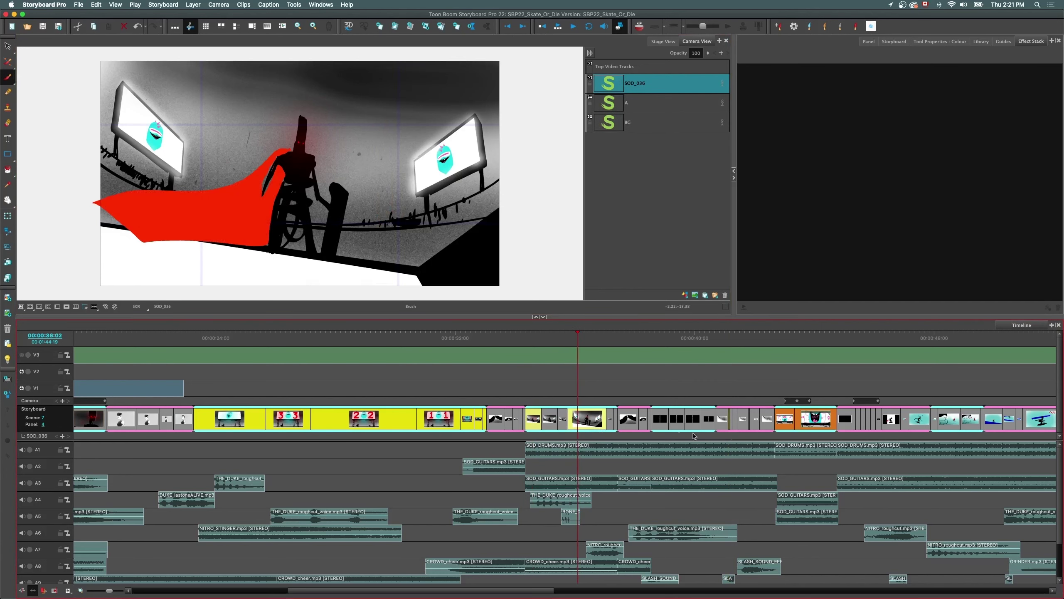
# - Review the tracked panels with Validate Changes and add the note "il manque une tour" to scene 7, panel 1
pyautogui.click(160, 5)
pyautogui.moveTo(166, 301)
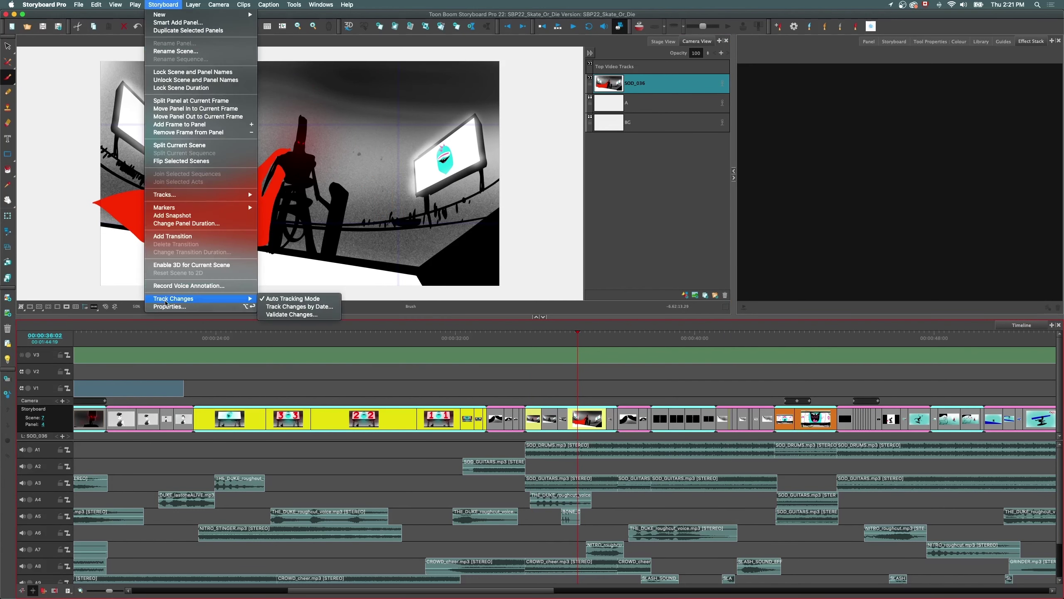
pyautogui.click(271, 315)
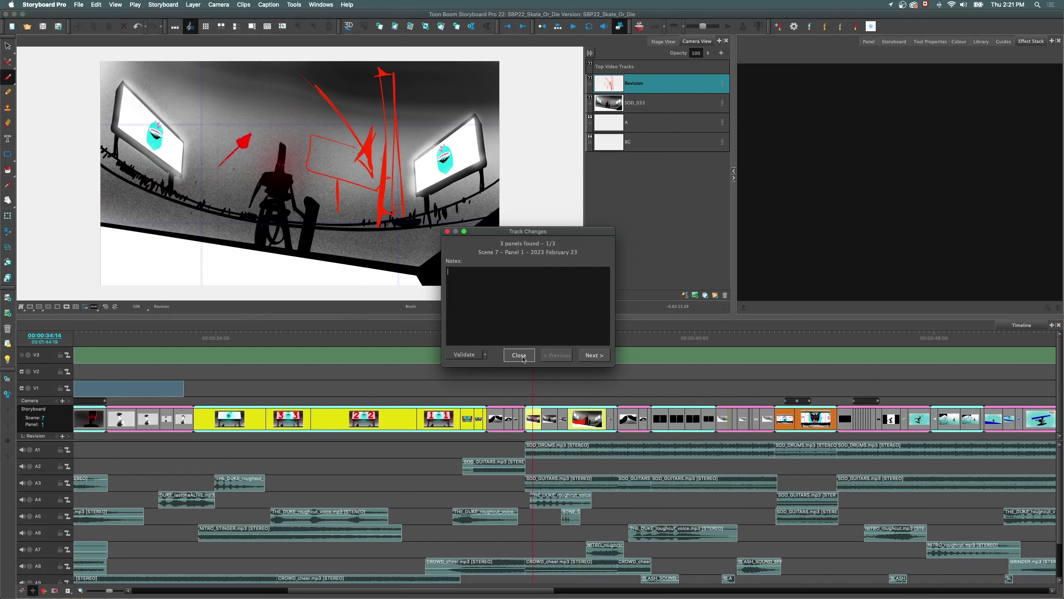
pyautogui.click(583, 356)
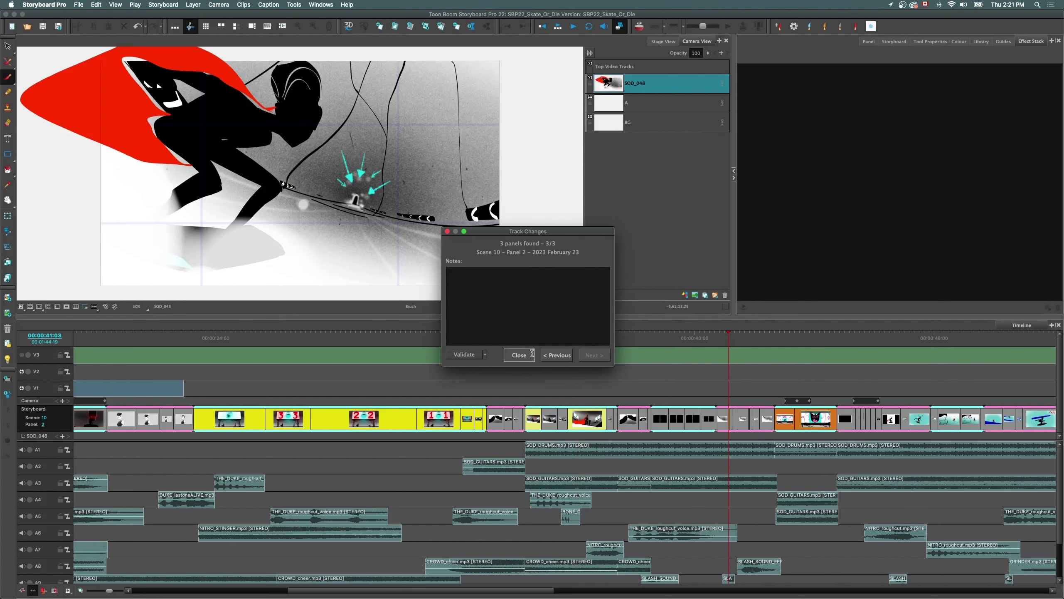
pyautogui.click(556, 355)
pyautogui.click(557, 355)
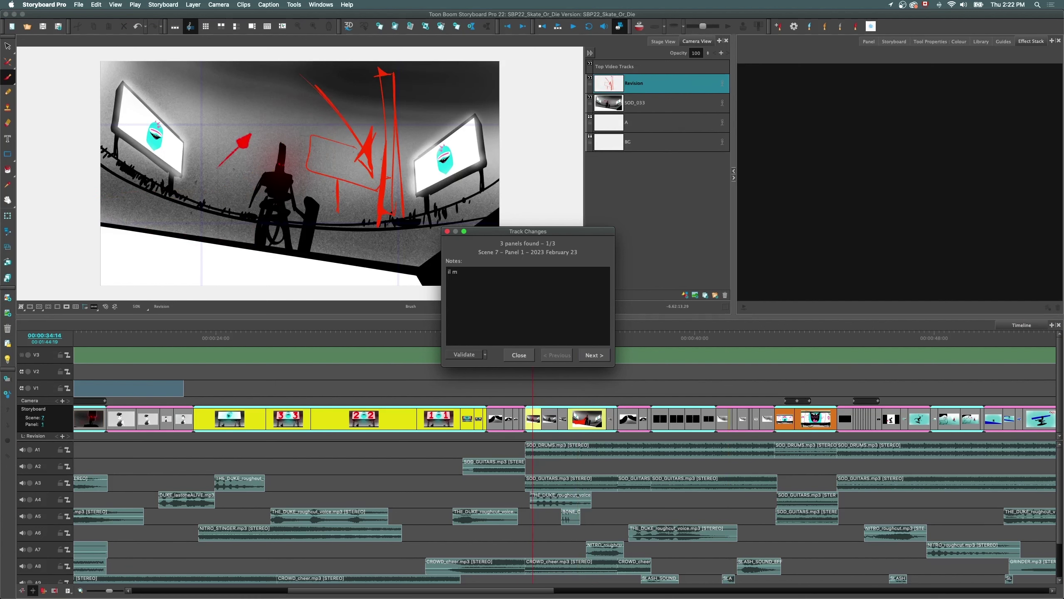
pyautogui.write('il manque une tour')
# - Go through the remaining tracked panels, return to scene 7, panel 1, and close the Track Changes window
pyautogui.click(594, 355)
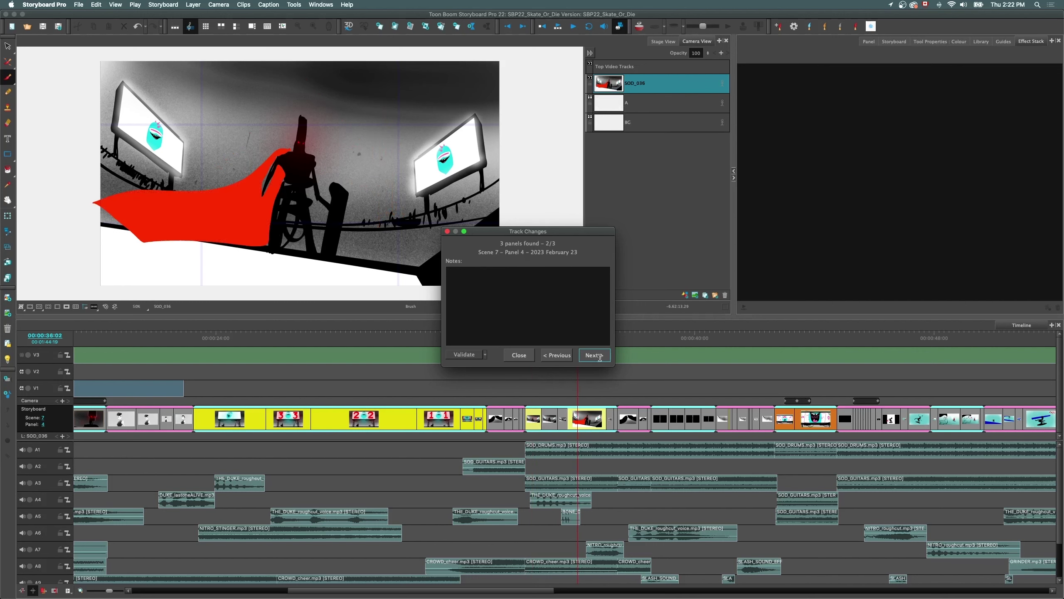
pyautogui.click(596, 355)
pyautogui.click(553, 355)
pyautogui.click(553, 355)
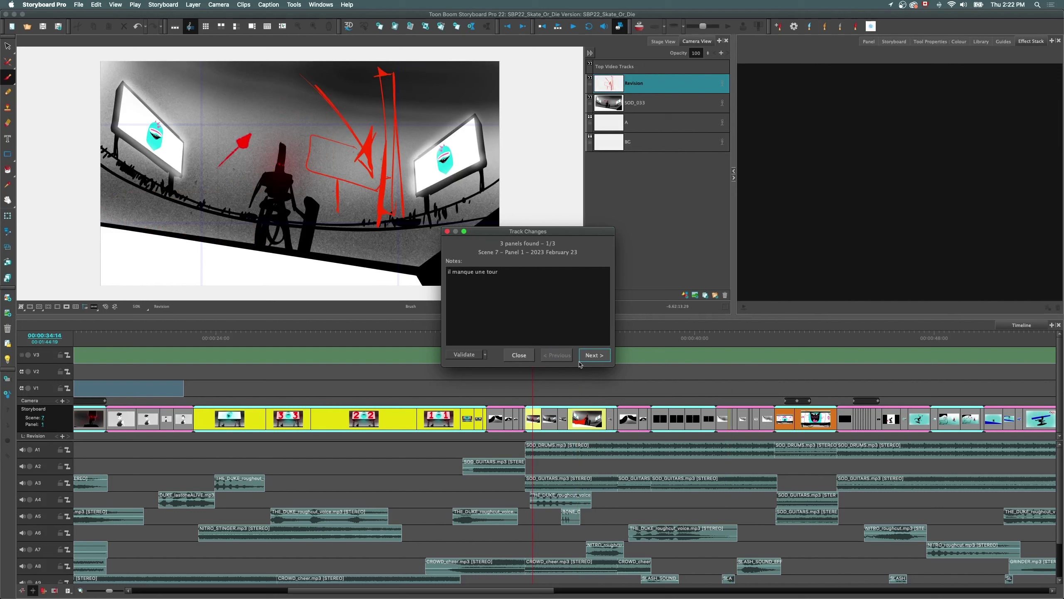
pyautogui.click(519, 355)
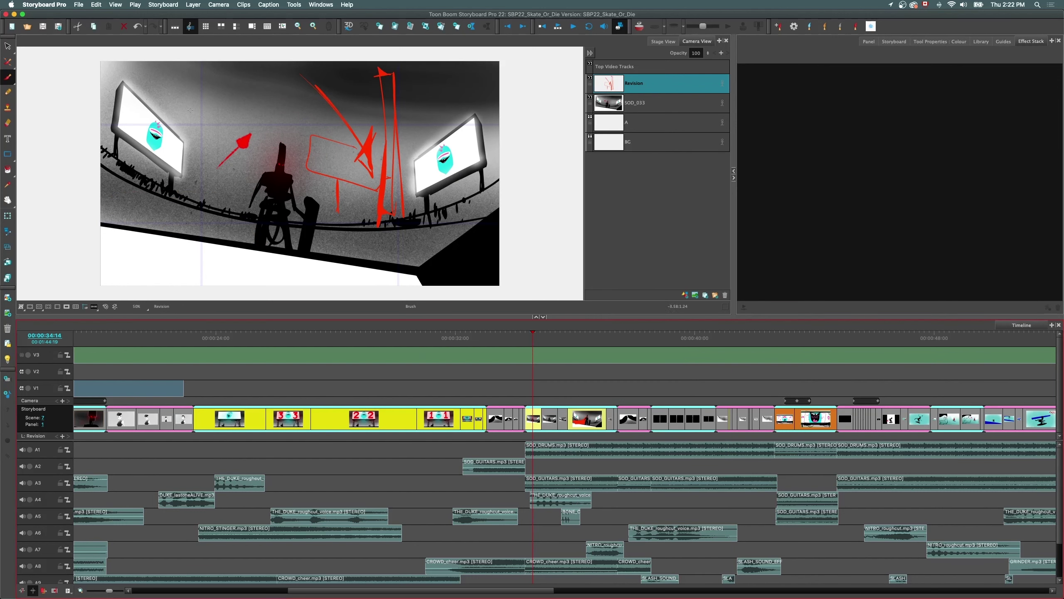
# - Reopen Validate Changes, validate the changes in scene 7, panels 4 and 1, and close the Track Changes window
pyautogui.click(162, 4)
pyautogui.moveTo(230, 298)
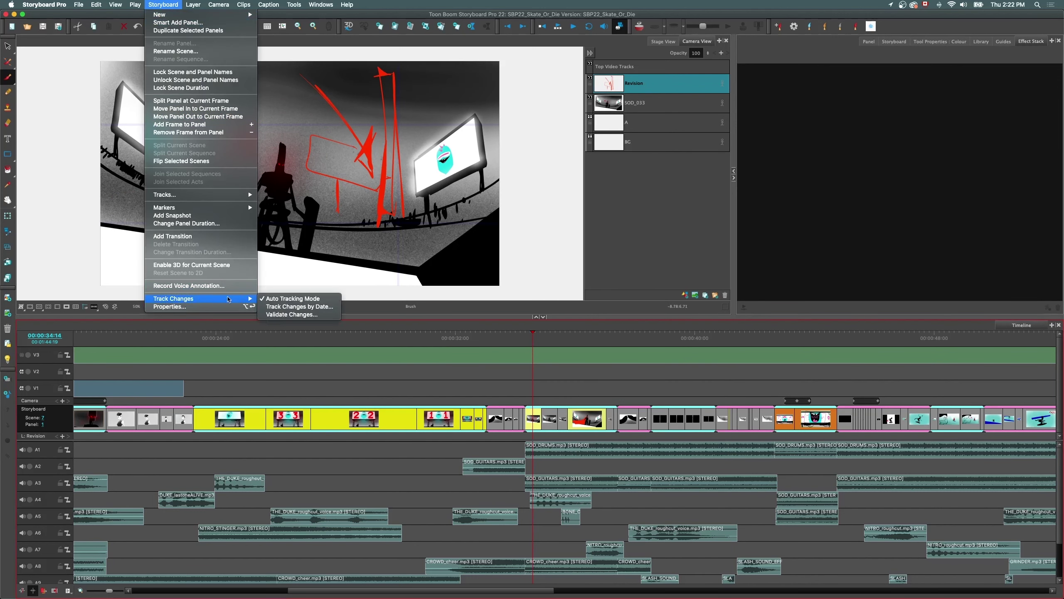
pyautogui.click(269, 314)
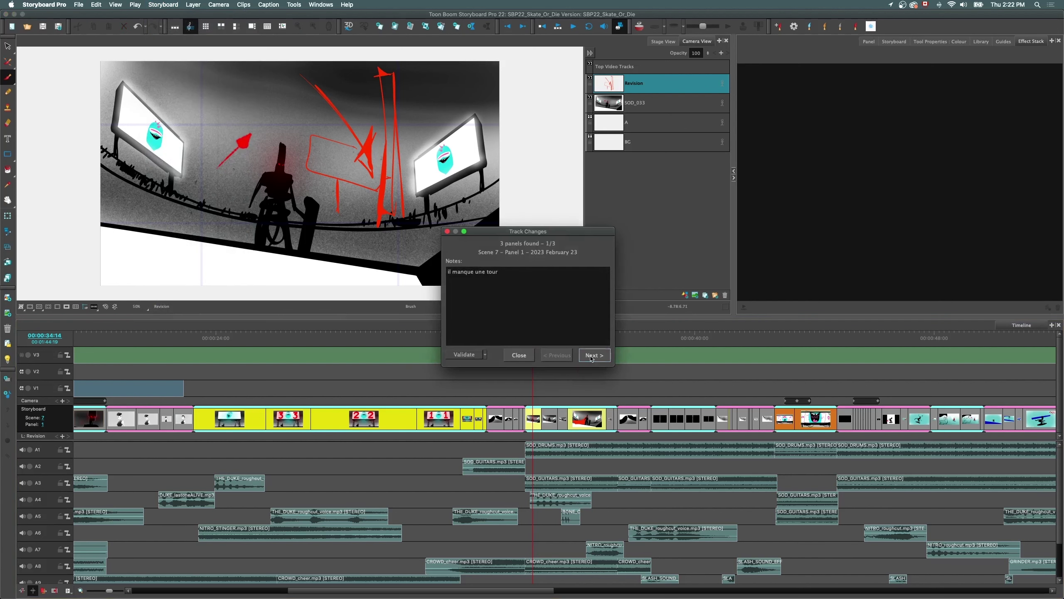
pyautogui.click(594, 355)
pyautogui.click(465, 355)
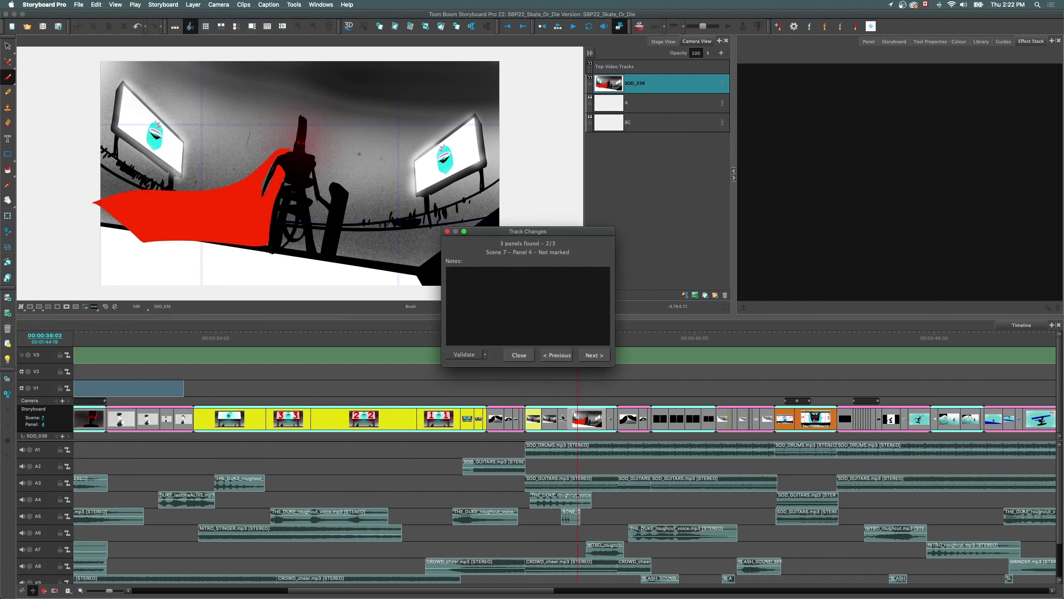
pyautogui.click(555, 355)
pyautogui.click(518, 355)
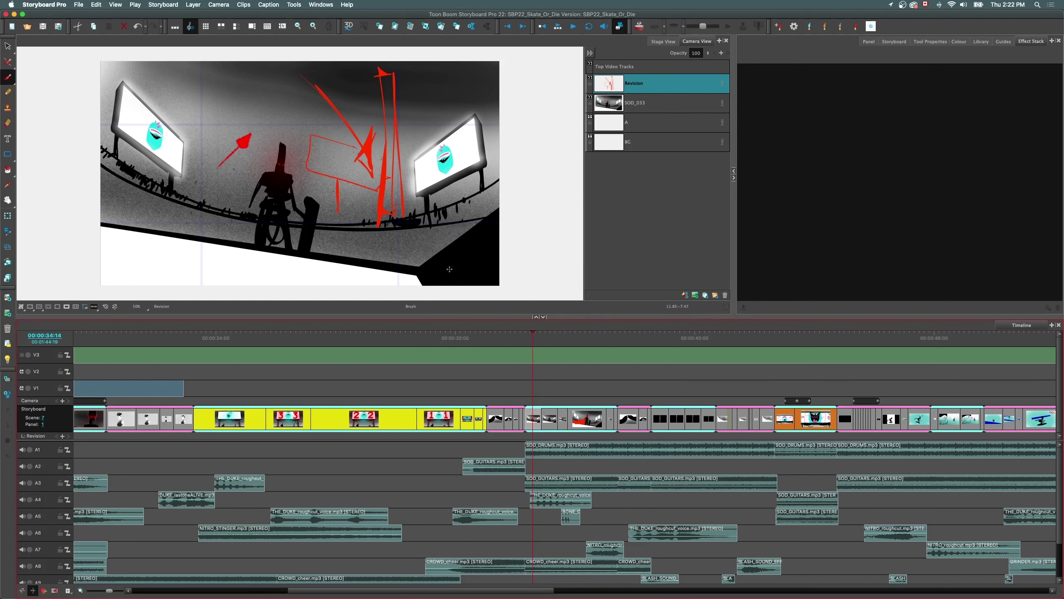
# - Examine the Project Management options for splitting, extracting, inserting and merging, and view the entire storyboard in the timeline
pyautogui.click(79, 5)
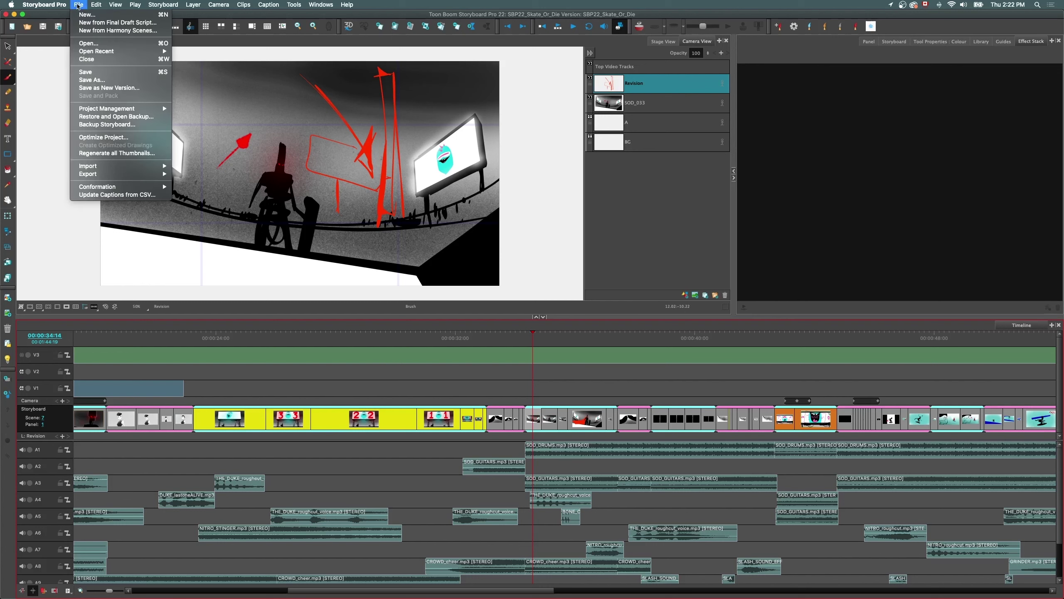
pyautogui.moveTo(69, 7)
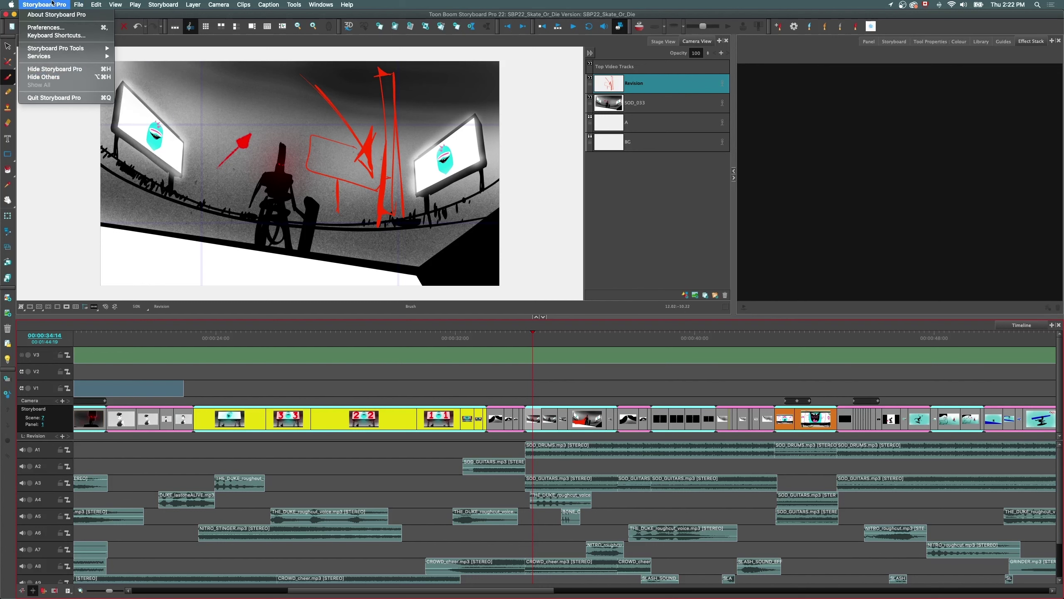
pyautogui.moveTo(134, 109)
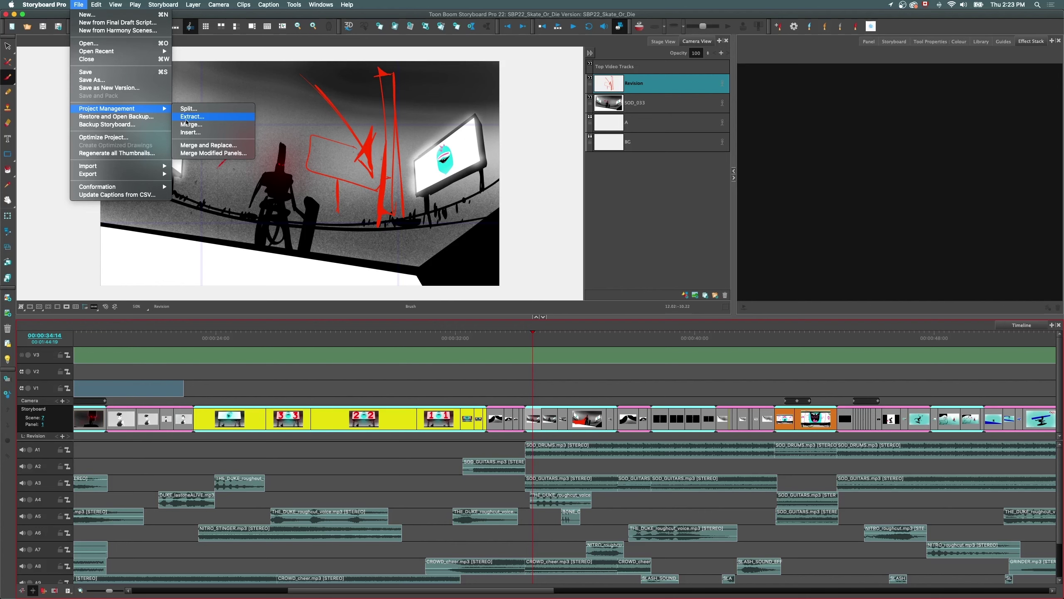
pyautogui.click(586, 334)
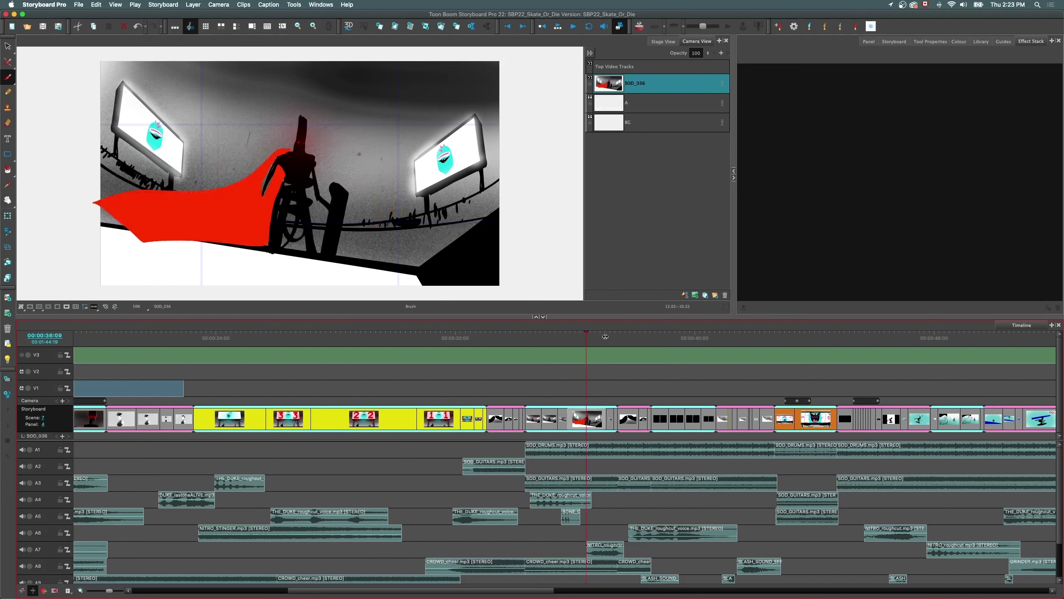
pyautogui.moveTo(605, 336); pyautogui.dragTo(160, 335)
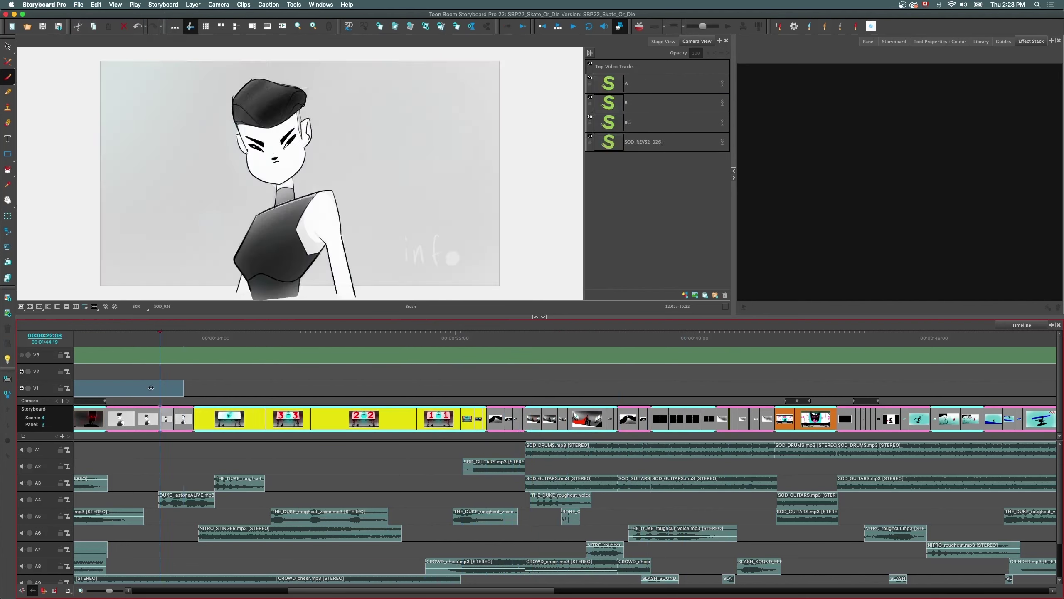
pyautogui.click(541, 336)
pyautogui.moveTo(109, 590); pyautogui.dragTo(95, 591)
pyautogui.click(352, 419)
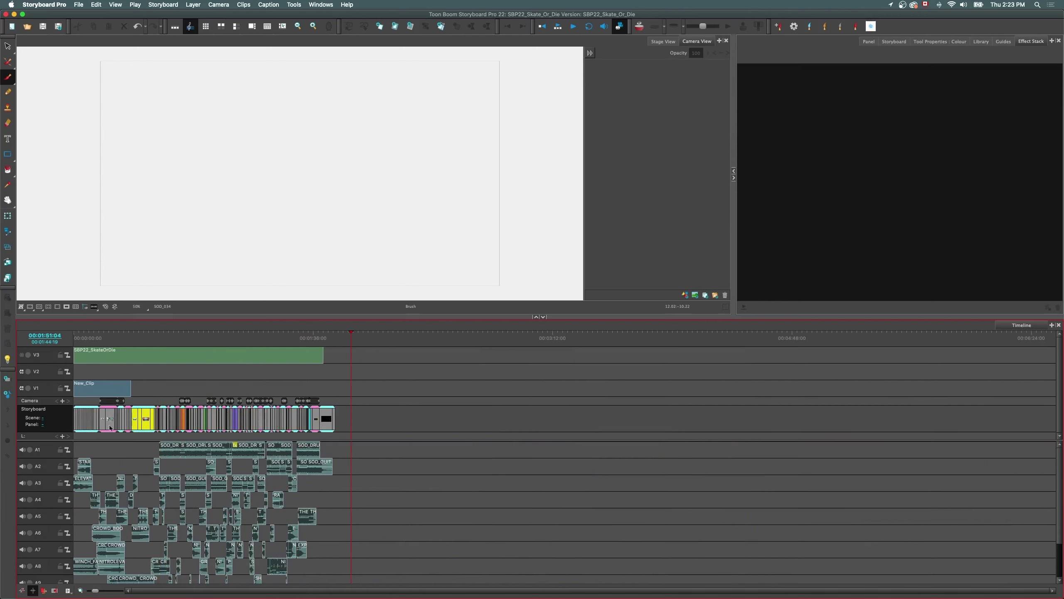
pyautogui.click(77, 5)
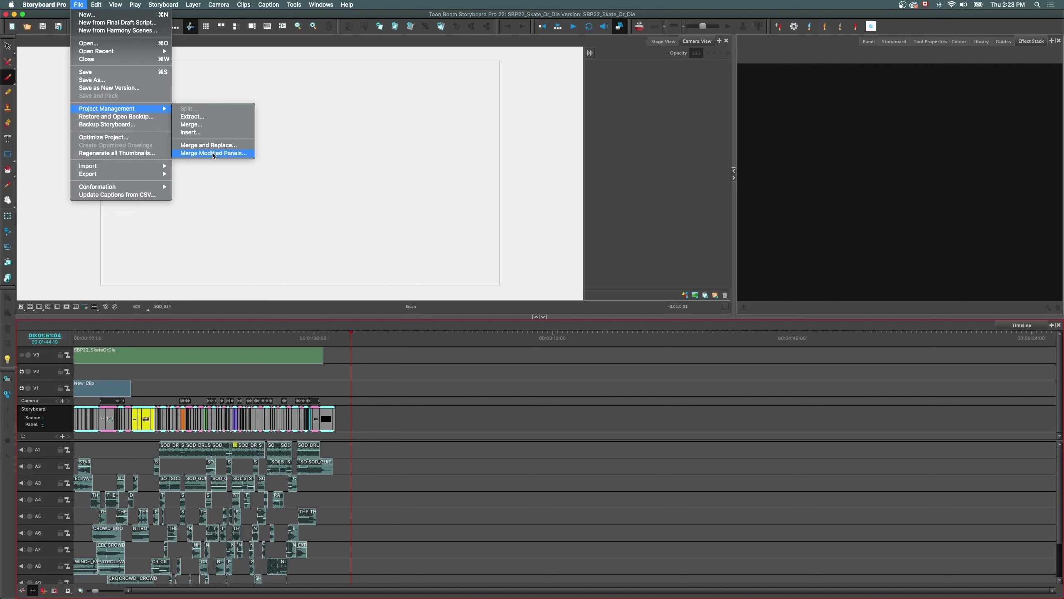
# - Switch to the full-screen layout with panel thumbnails and caption fields, and display the first panel of scene 8
pyautogui.click(163, 329)
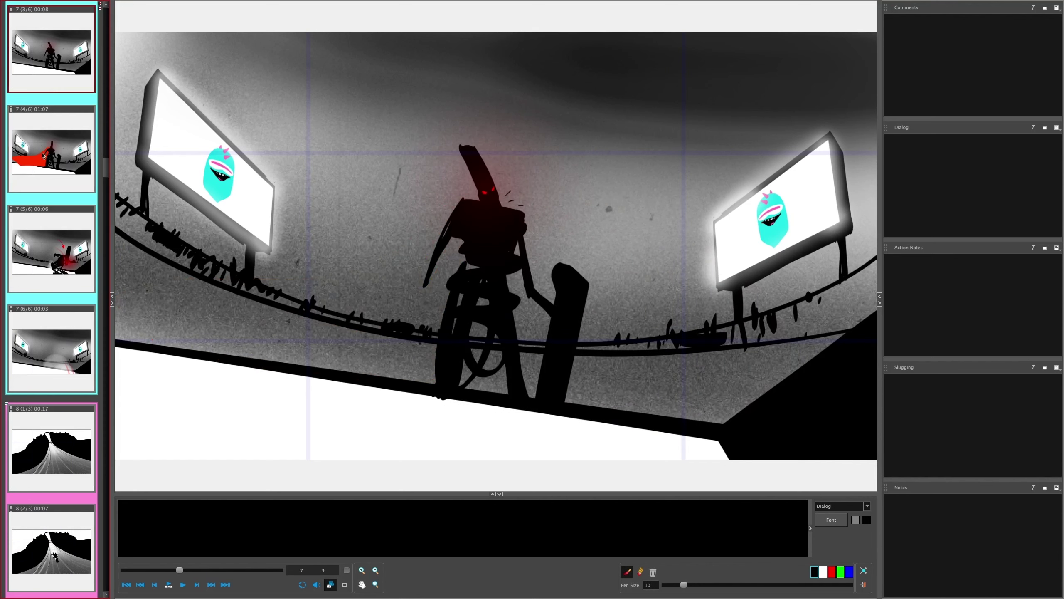
pyautogui.click(45, 267)
pyautogui.click(39, 325)
pyautogui.press('Down')
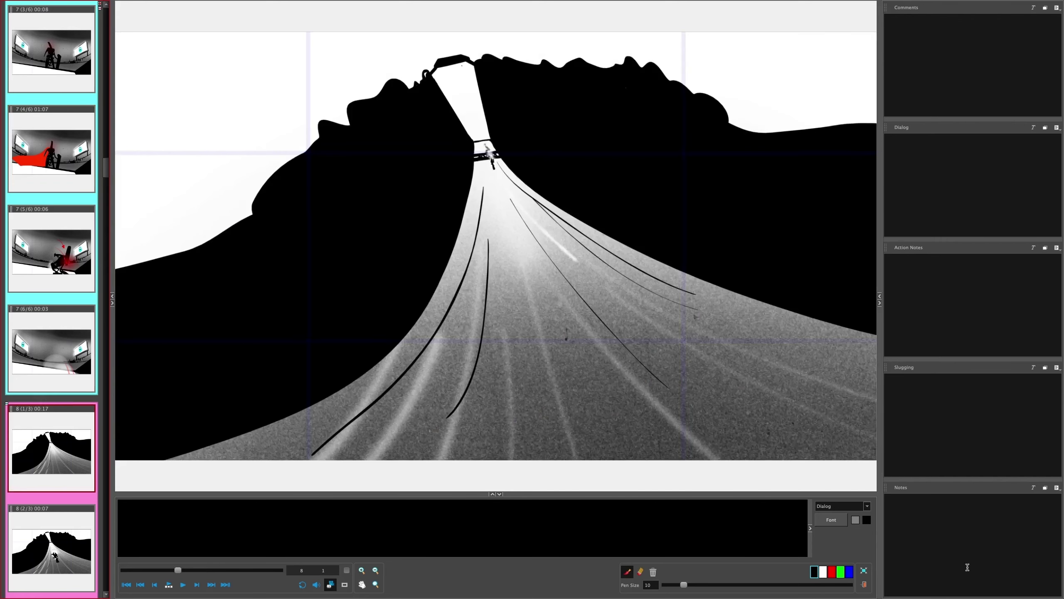
# - Try a freehand pen stroke across the first panel of scene 8, and undo it
pyautogui.moveTo(610, 308)
pyautogui.mouseDown()
pyautogui.moveTo(441, 233)
pyautogui.moveTo(344, 47)
pyautogui.moveTo(291, 51)
pyautogui.mouseUp()
pyautogui.hotkey('ctrl', 'z')
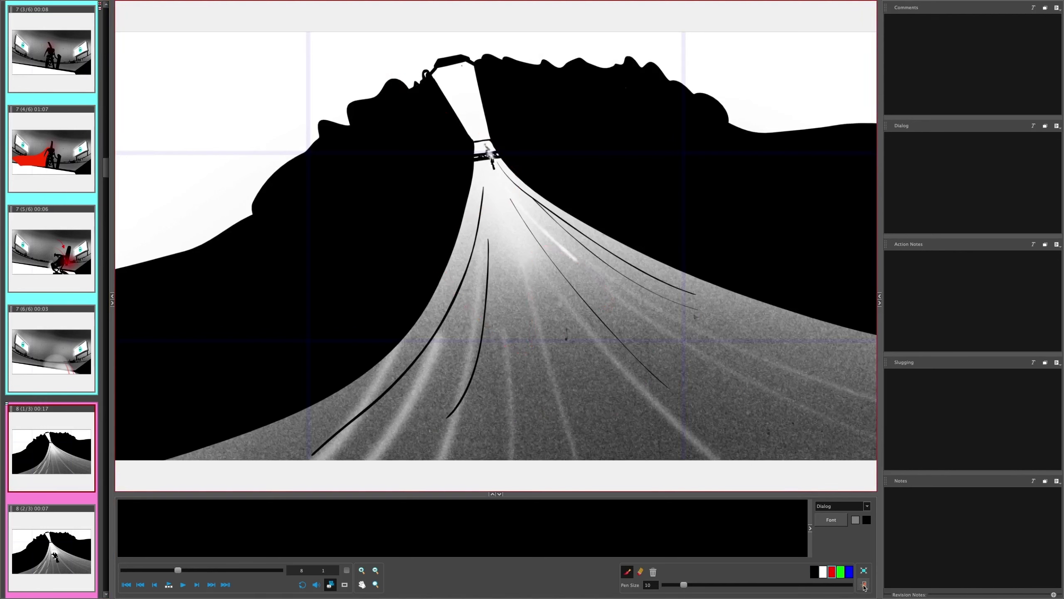
# - Exit the full-screen layout, and examine the movie format and One Clip choices of the movie export
pyautogui.click(864, 585)
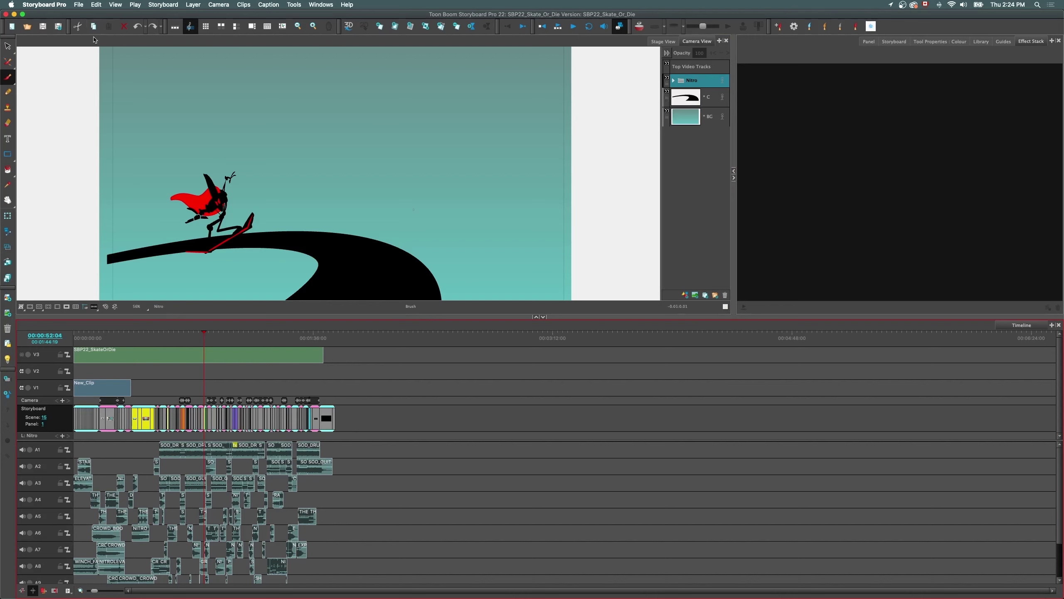
pyautogui.click(77, 5)
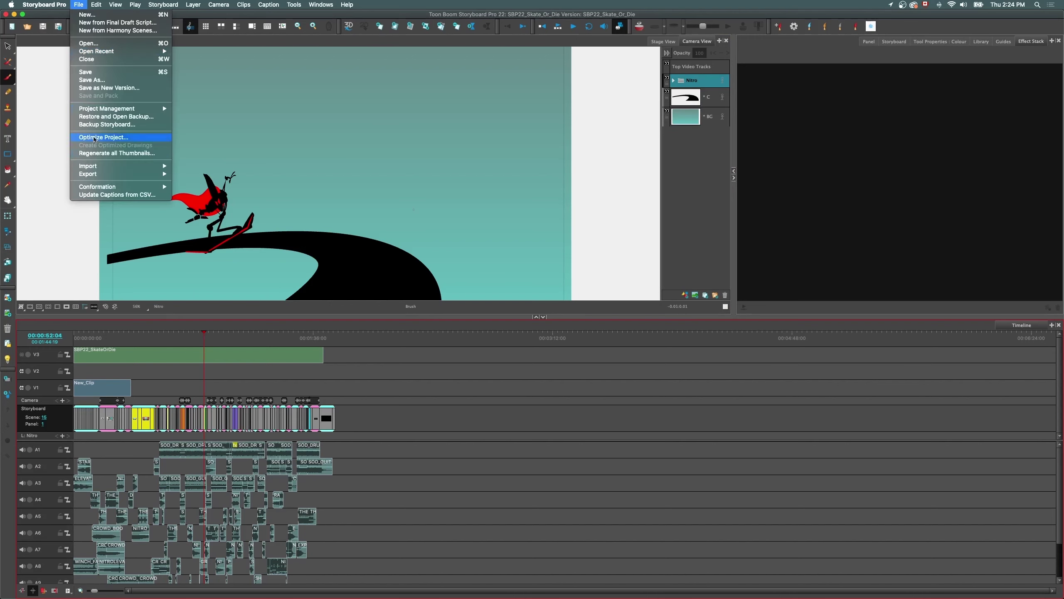
pyautogui.moveTo(95, 174)
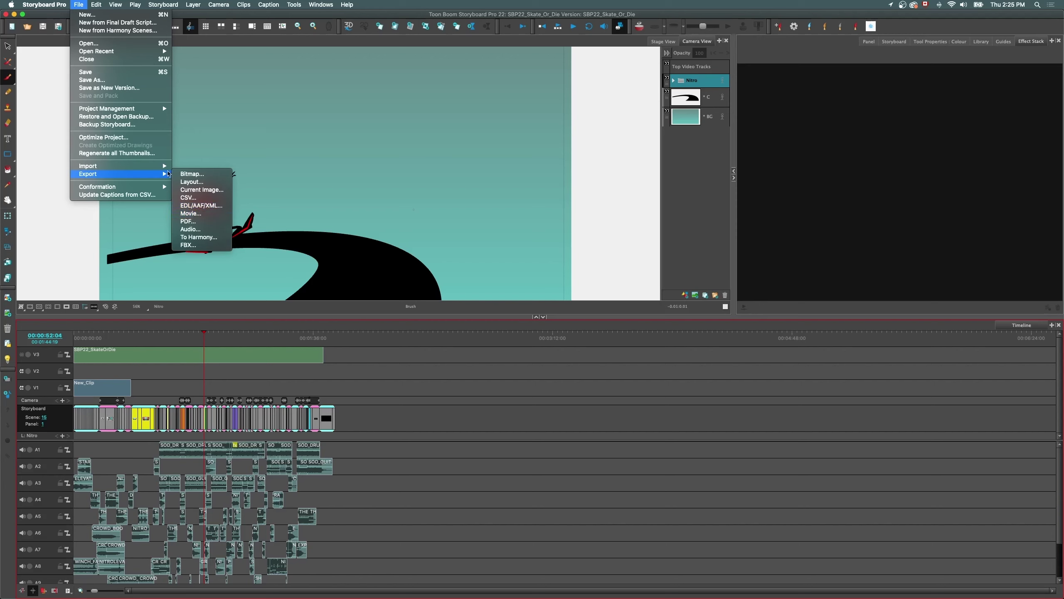
pyautogui.click(192, 214)
pyautogui.click(486, 216)
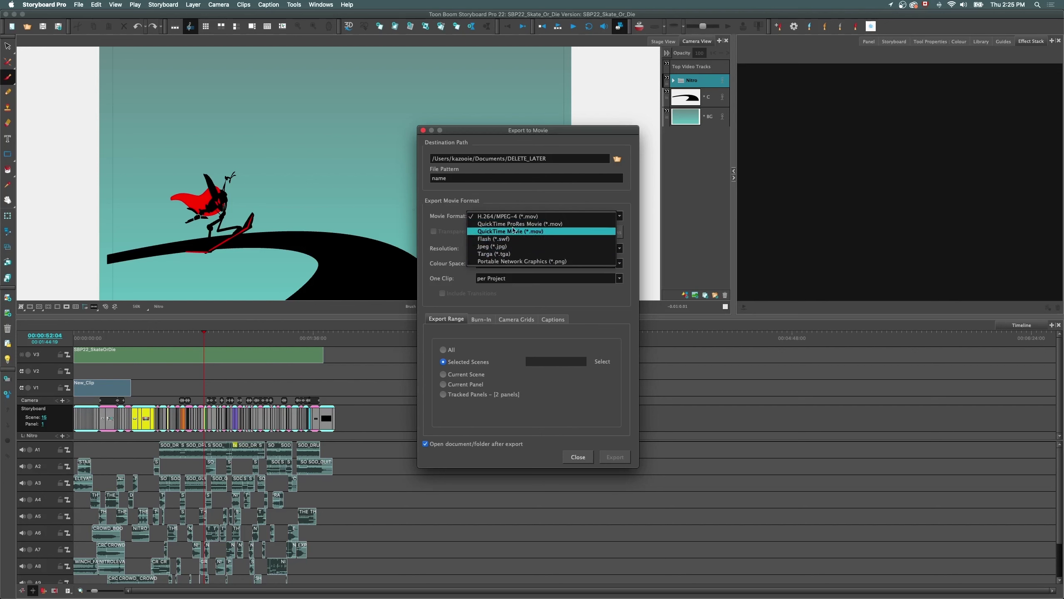
pyautogui.click(510, 197)
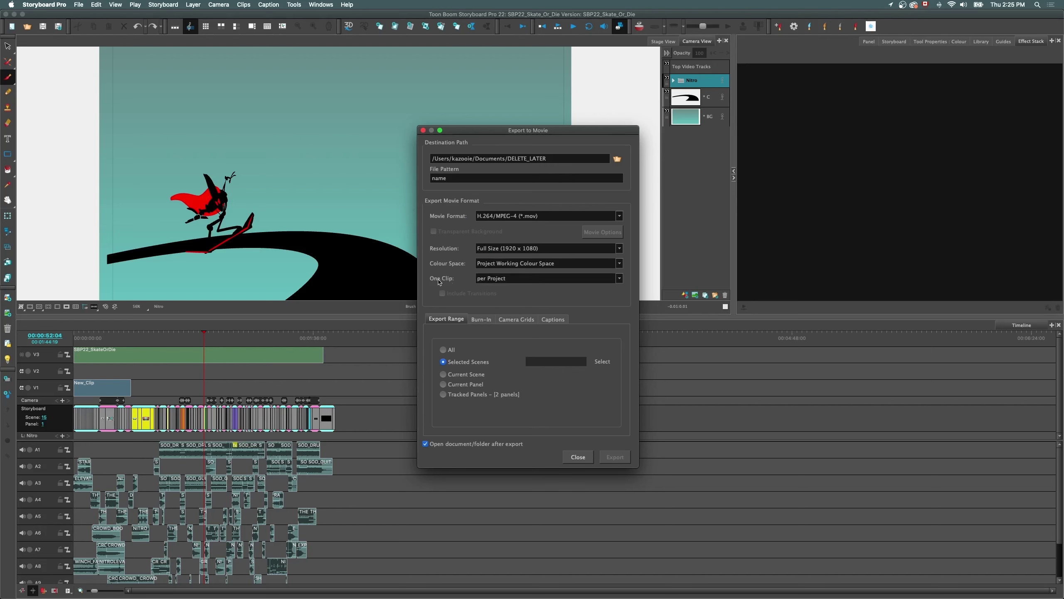
pyautogui.click(481, 279)
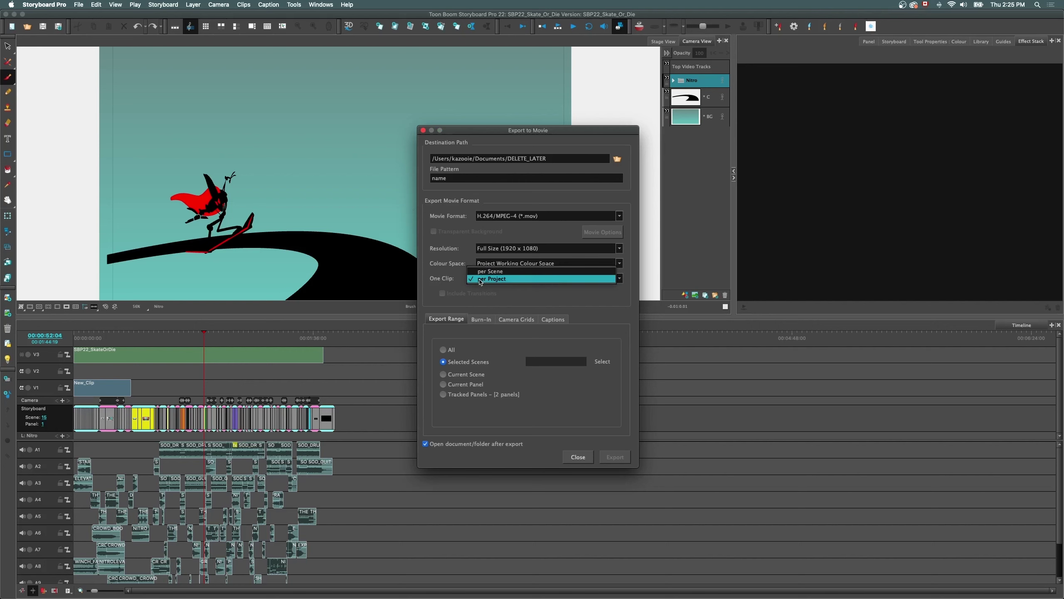
pyautogui.click(464, 299)
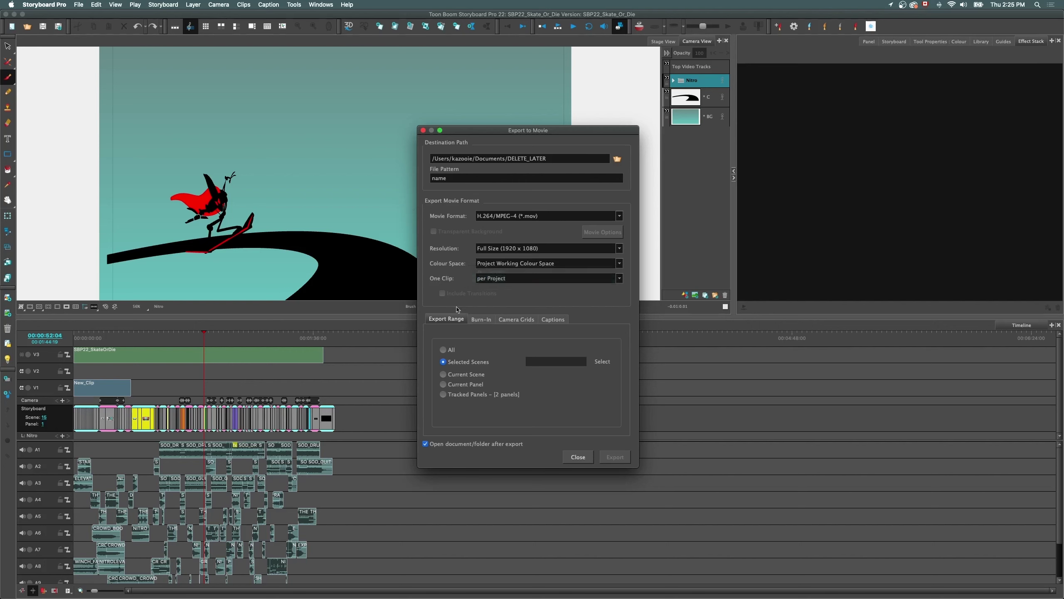
# - Try picking scenes 33 to 41 as the movie export range, and cancel the scene picker
pyautogui.click(443, 350)
pyautogui.click(443, 362)
pyautogui.click(601, 361)
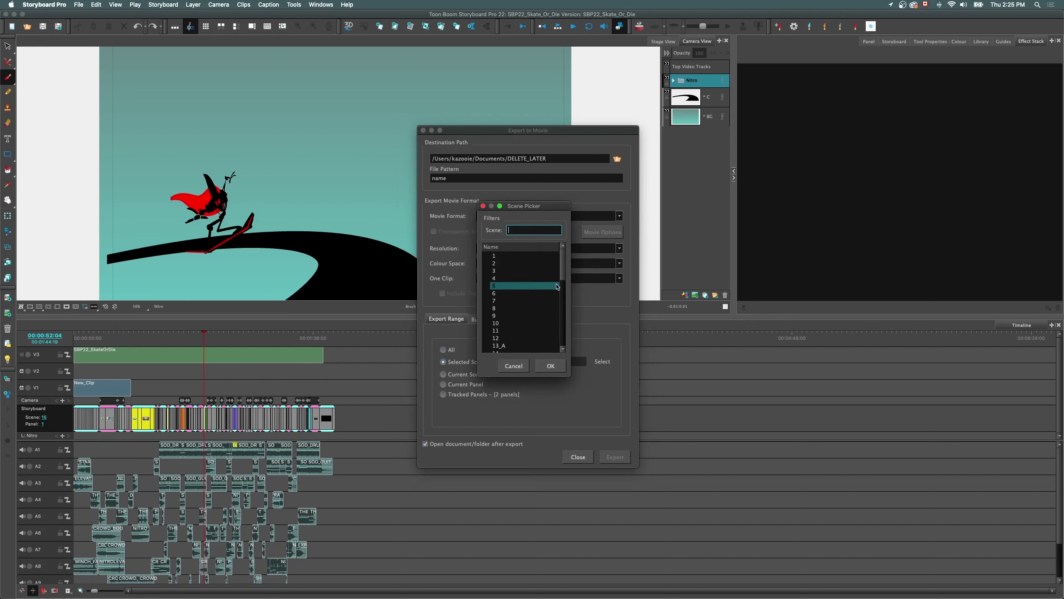
pyautogui.scroll(-3, 561, 295)
pyautogui.scroll(-6, 561, 294)
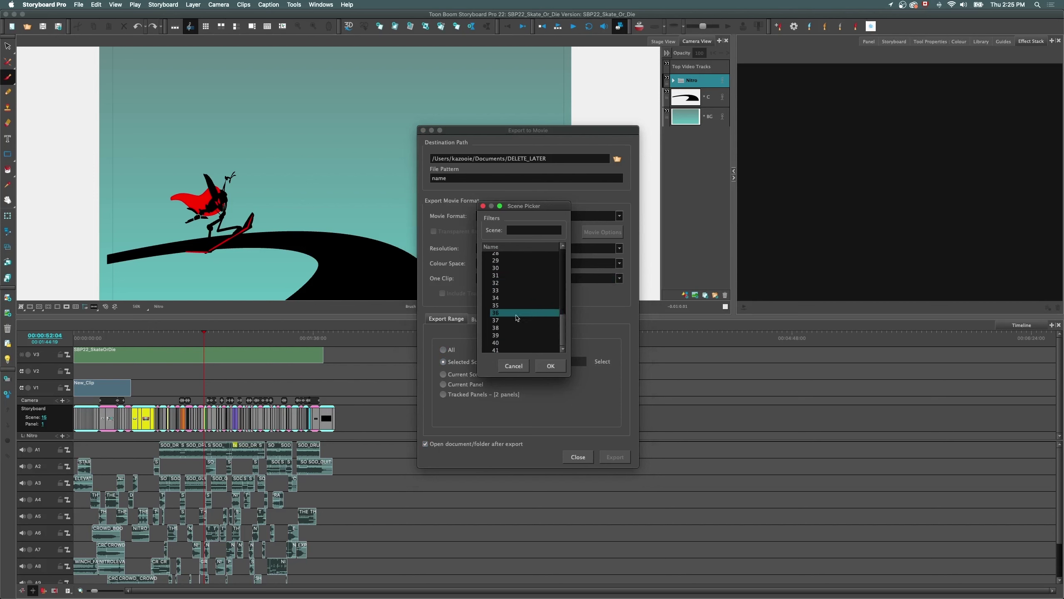
pyautogui.click(522, 290)
pyautogui.moveTo(523, 290); pyautogui.dragTo(529, 351)
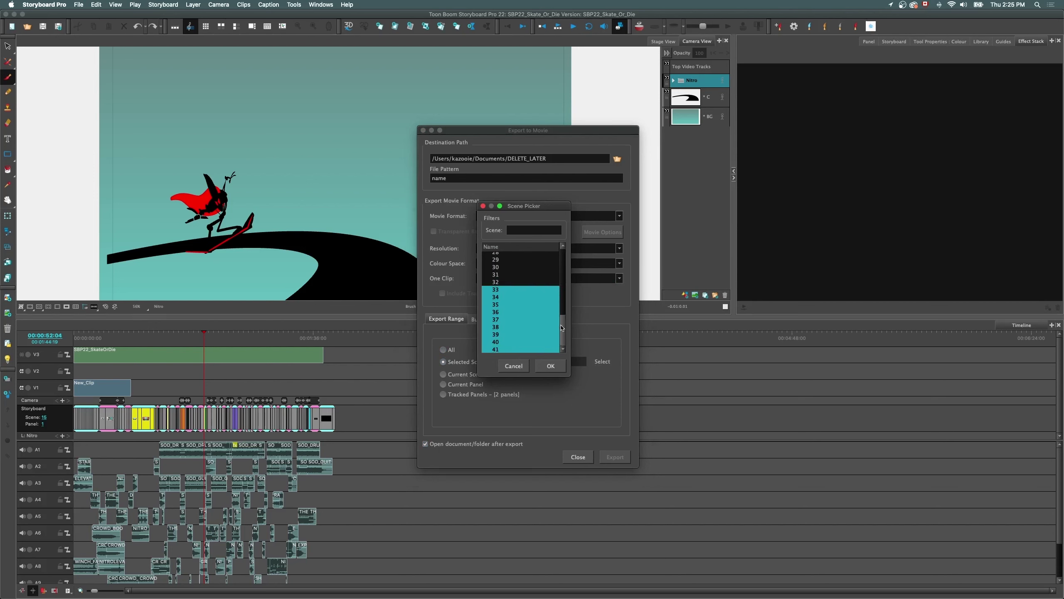
pyautogui.click(514, 366)
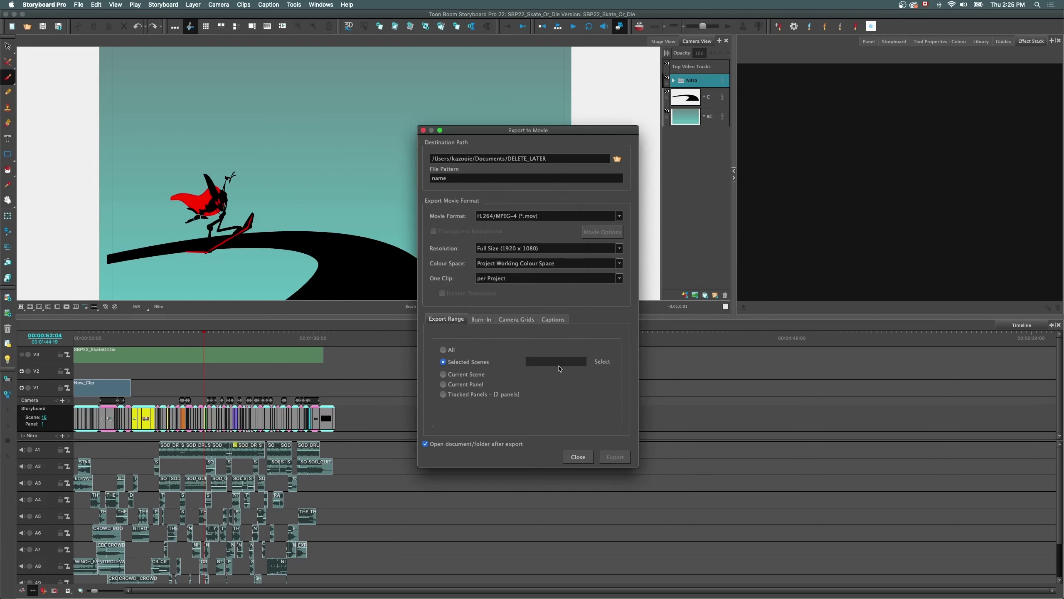
# - Set the movie export range to Tracked Panels, and examine the available File Pattern codes
pyautogui.click(444, 395)
pyautogui.click(460, 178)
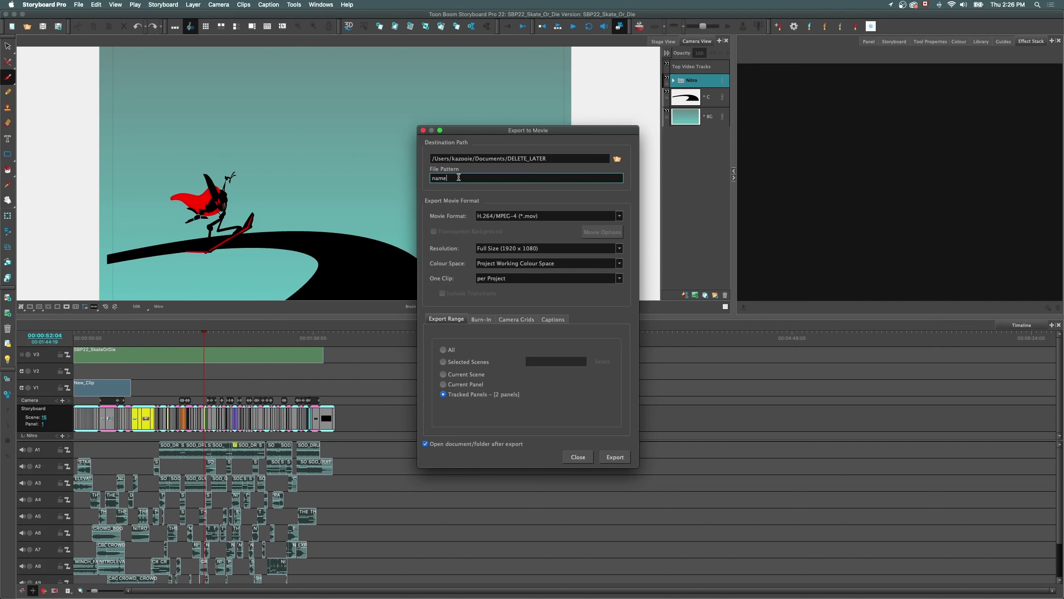
pyautogui.doubleClick(460, 177)
pyautogui.click(462, 180)
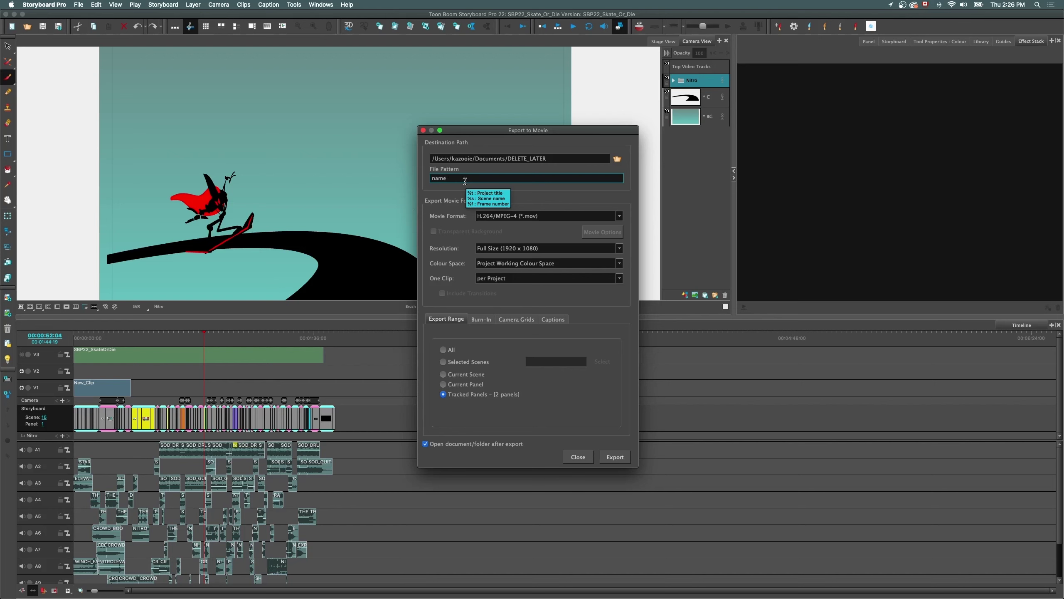
# - Examine the resolution choices and the Burn-In, Camera Grids and Captions options of the movie export
pyautogui.click(487, 249)
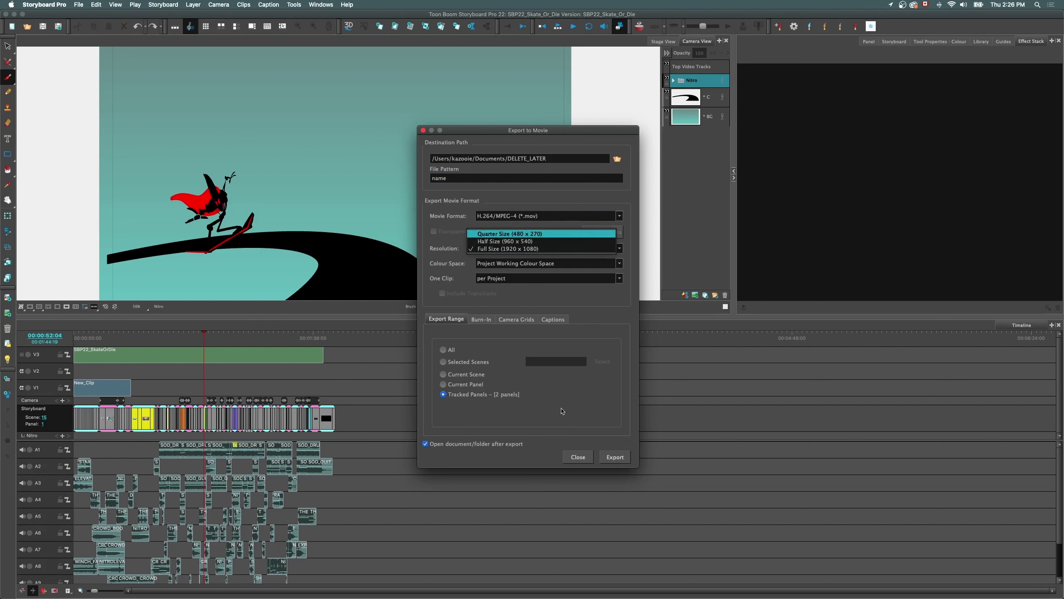
pyautogui.click(486, 323)
pyautogui.click(481, 319)
pyautogui.click(515, 321)
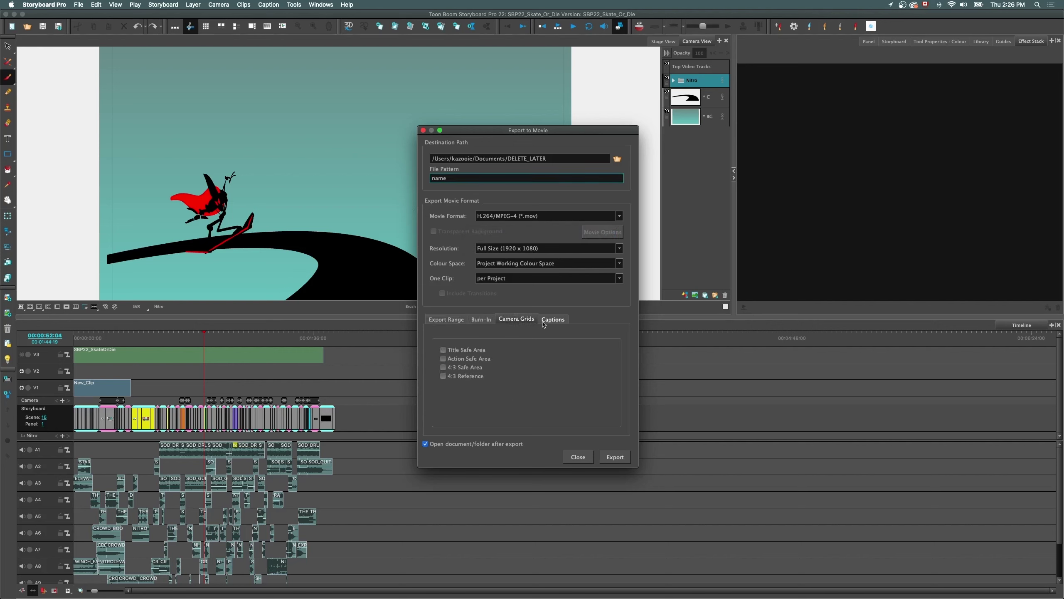
pyautogui.click(552, 321)
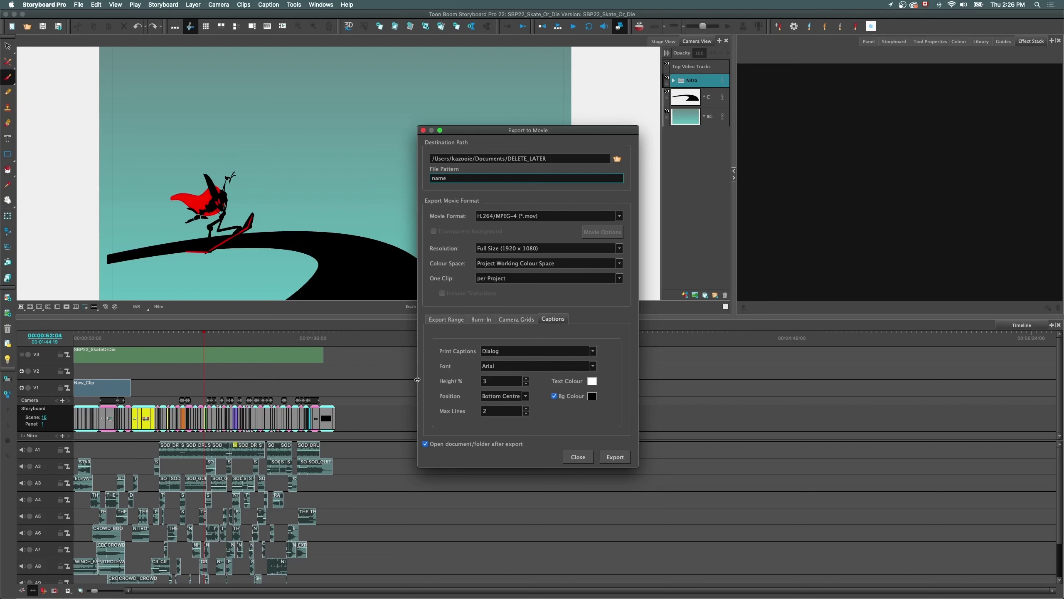
pyautogui.click(479, 319)
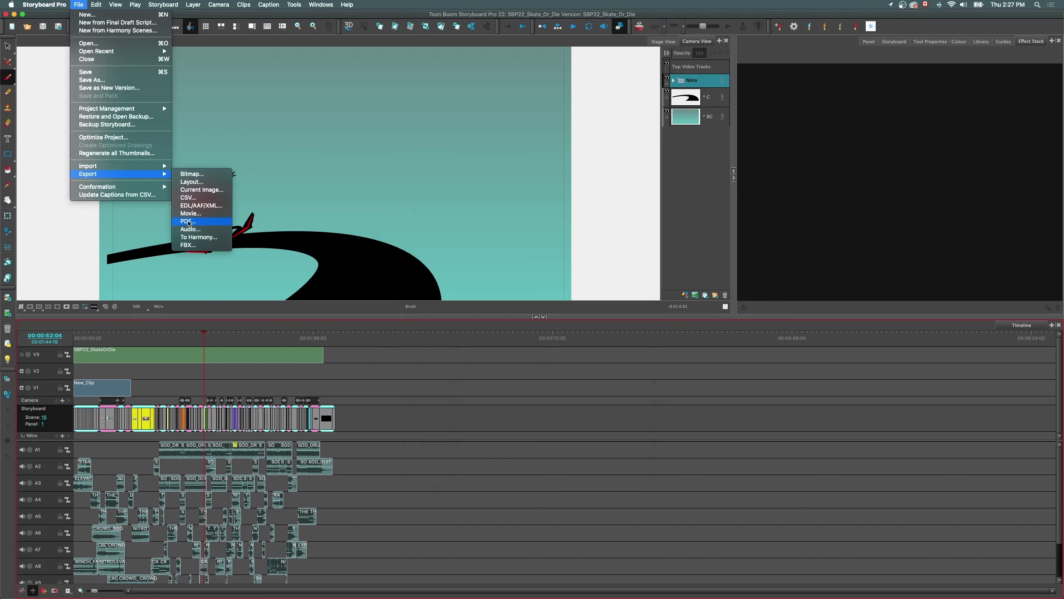
# - Examine the Page, Panels, Captions and General settings of a PDF export profile, and close the PDF export without exporting
pyautogui.click(188, 221)
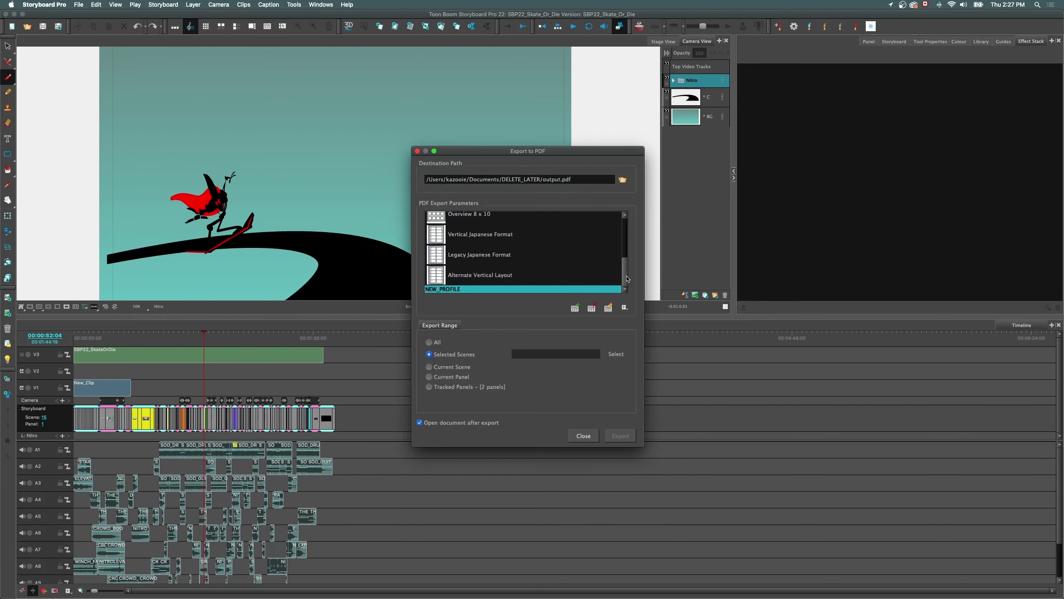
pyautogui.moveTo(627, 279); pyautogui.dragTo(624, 230)
pyautogui.click(455, 231)
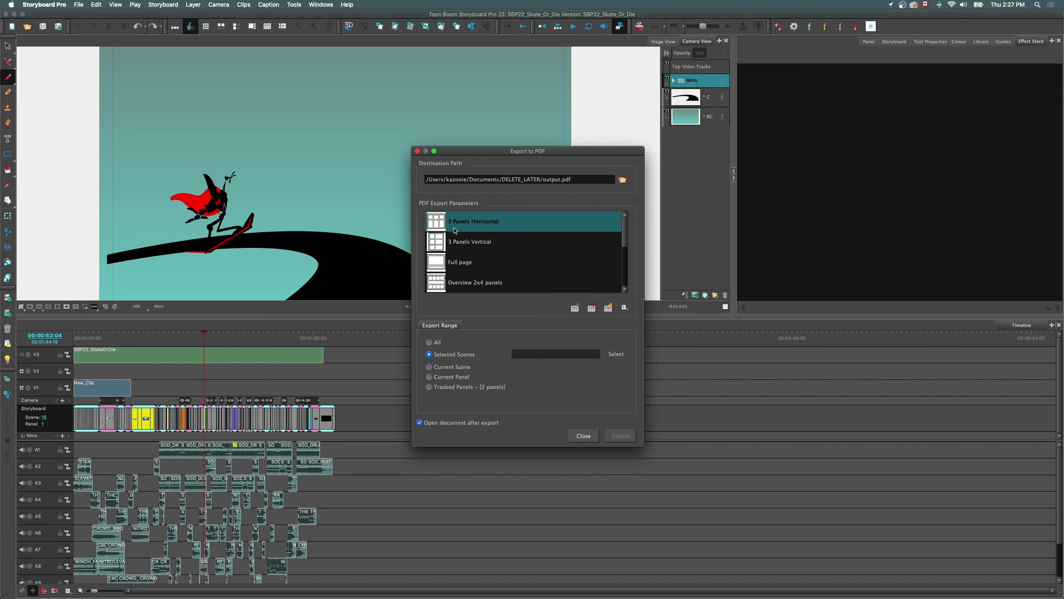
pyautogui.click(608, 307)
pyautogui.click(388, 123)
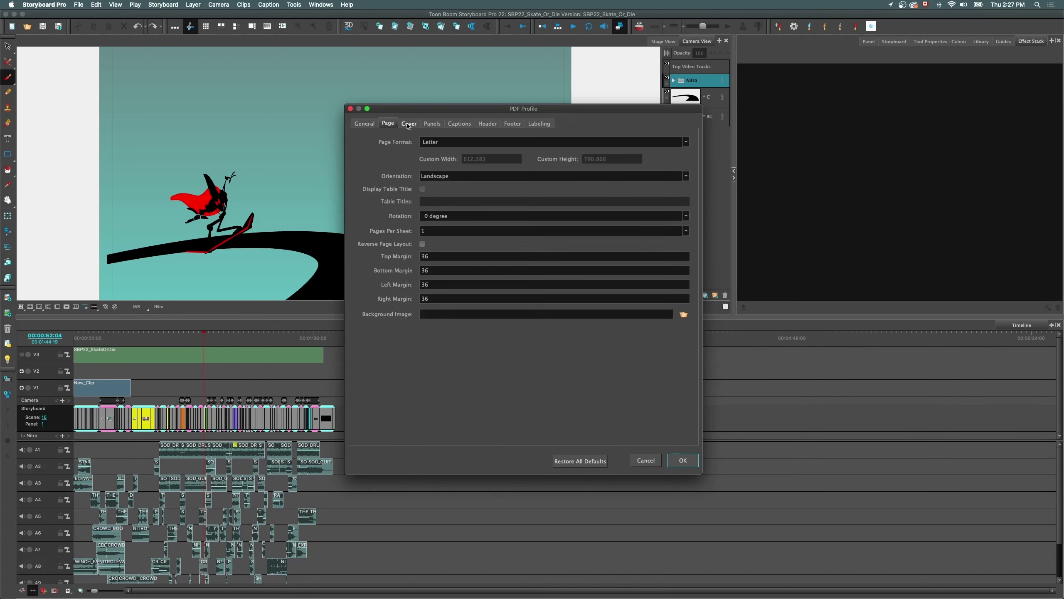
pyautogui.click(432, 122)
pyautogui.click(459, 123)
pyautogui.click(388, 123)
pyautogui.click(364, 122)
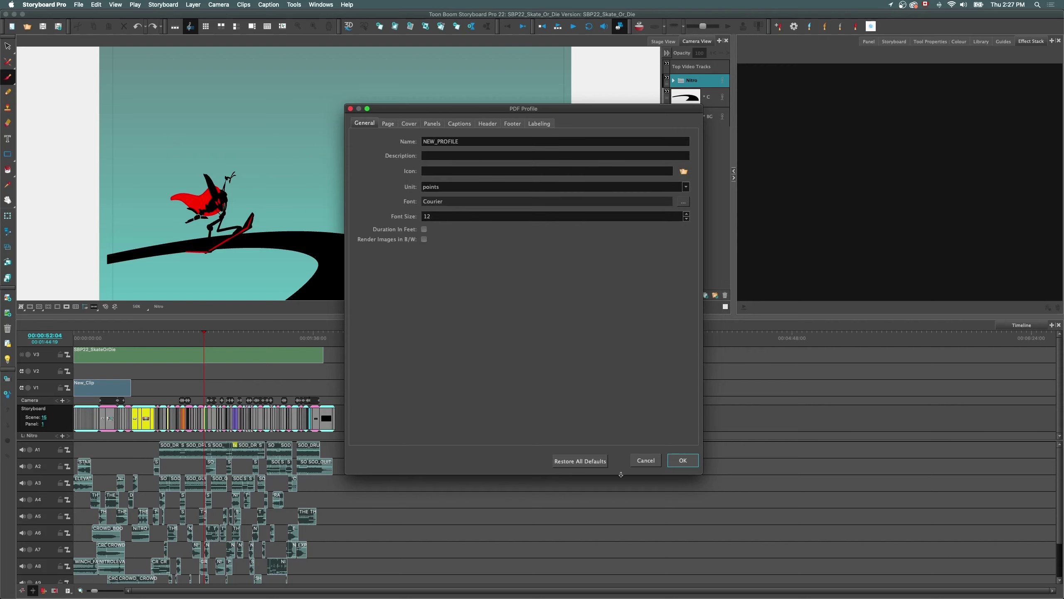
pyautogui.click(646, 460)
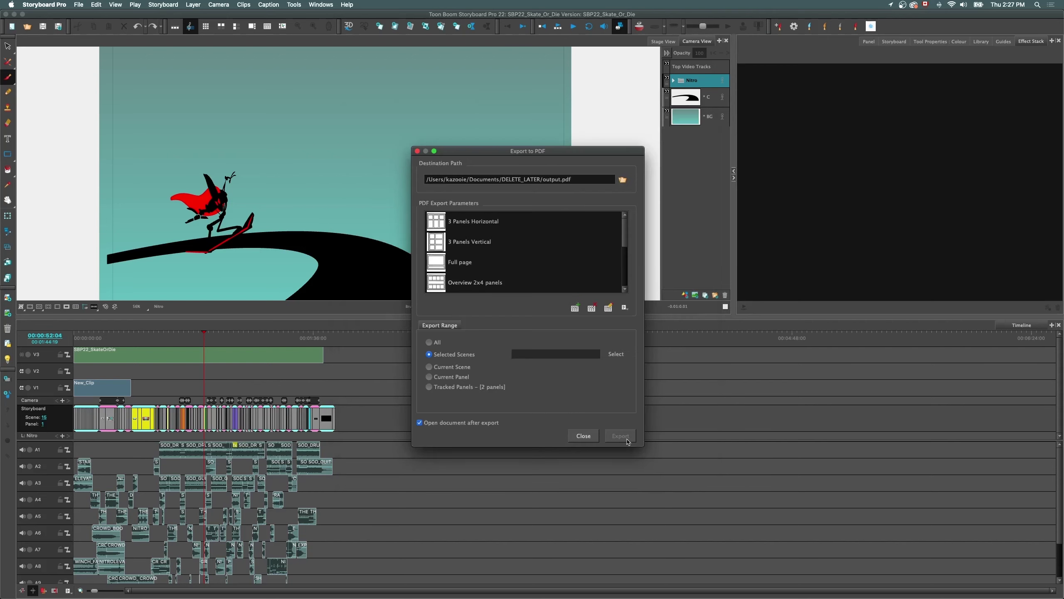
pyautogui.click(584, 437)
# - Examine the Harmony export with Custom Write Node Parameters, its image formats and the Original Scene type, and close it without exporting
pyautogui.click(77, 5)
pyautogui.moveTo(90, 173)
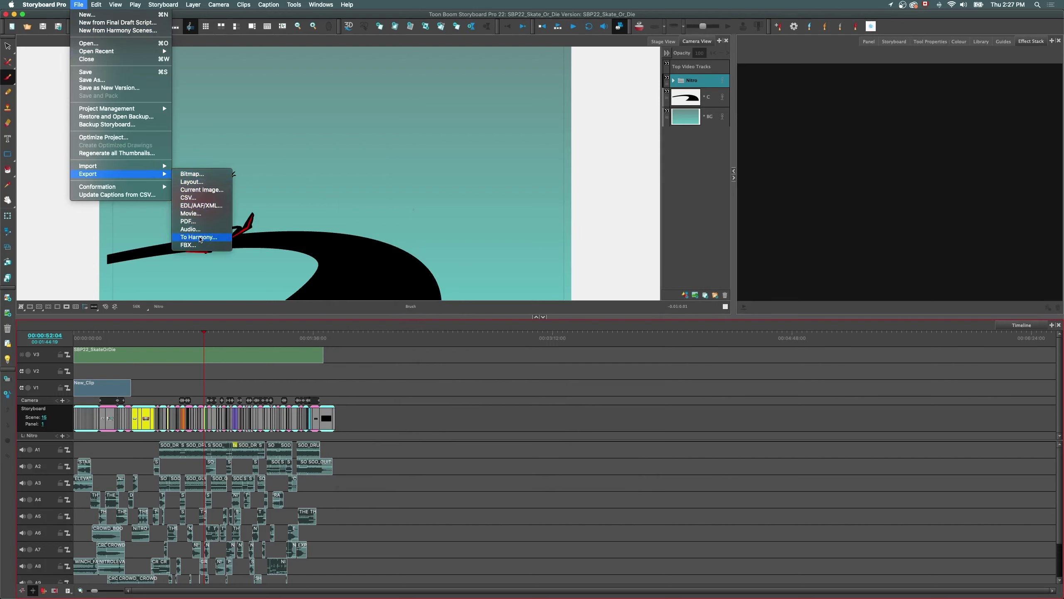
pyautogui.click(200, 237)
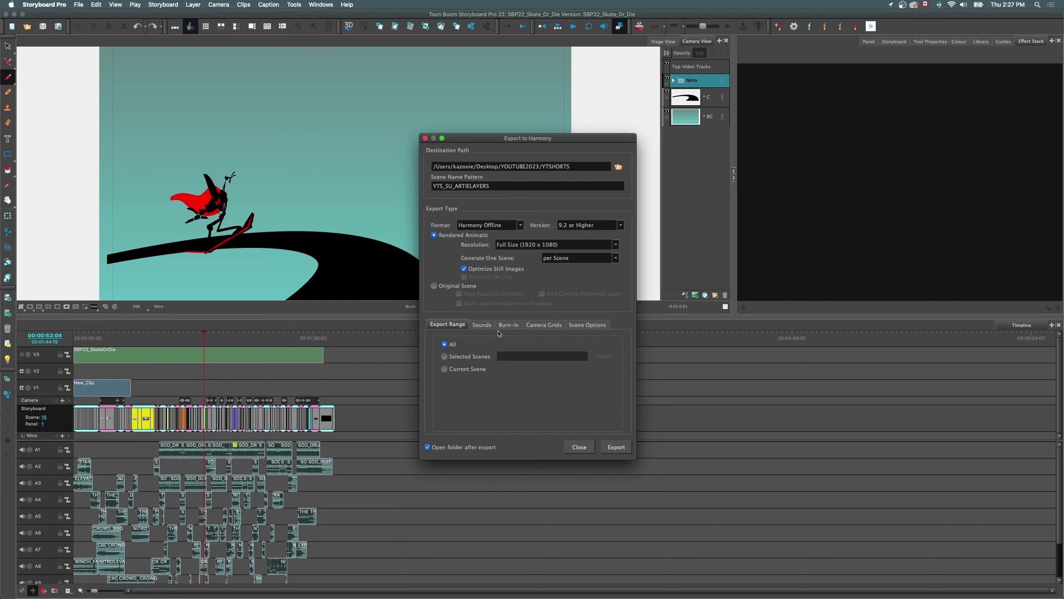
pyautogui.click(586, 323)
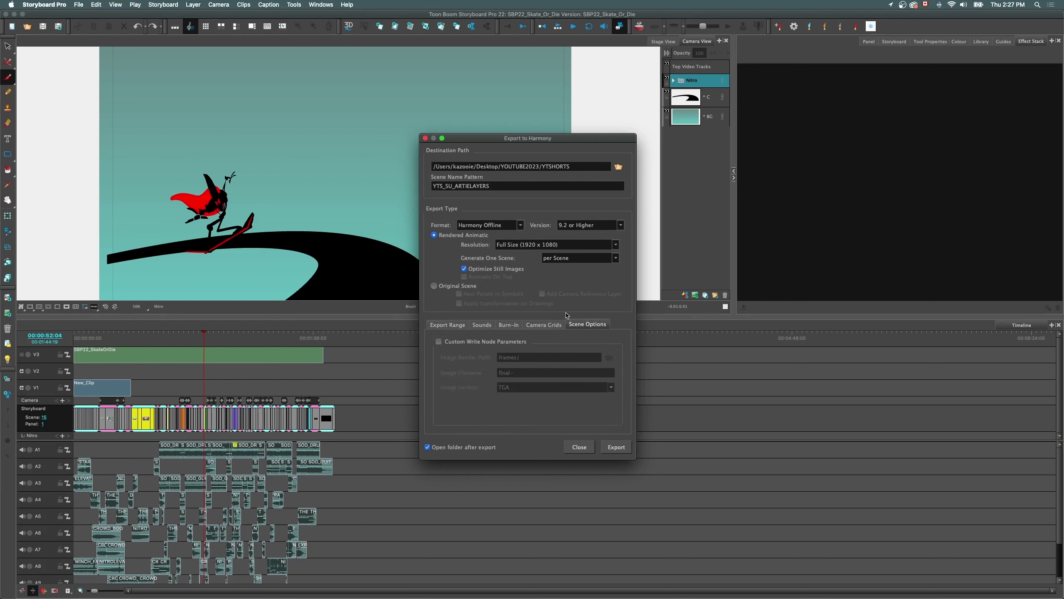
pyautogui.click(438, 340)
pyautogui.click(501, 389)
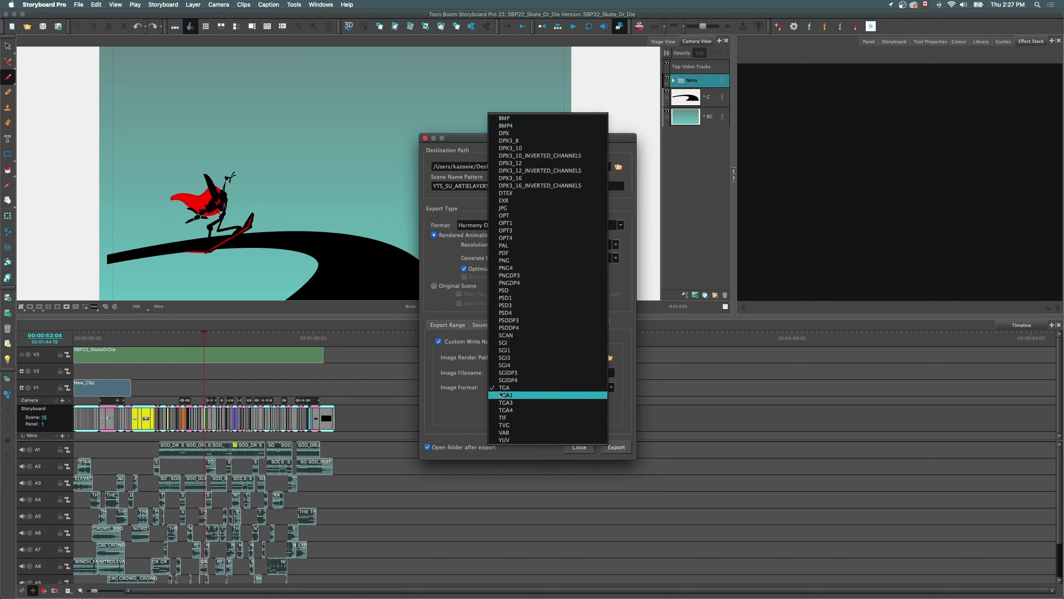
pyautogui.click(460, 380)
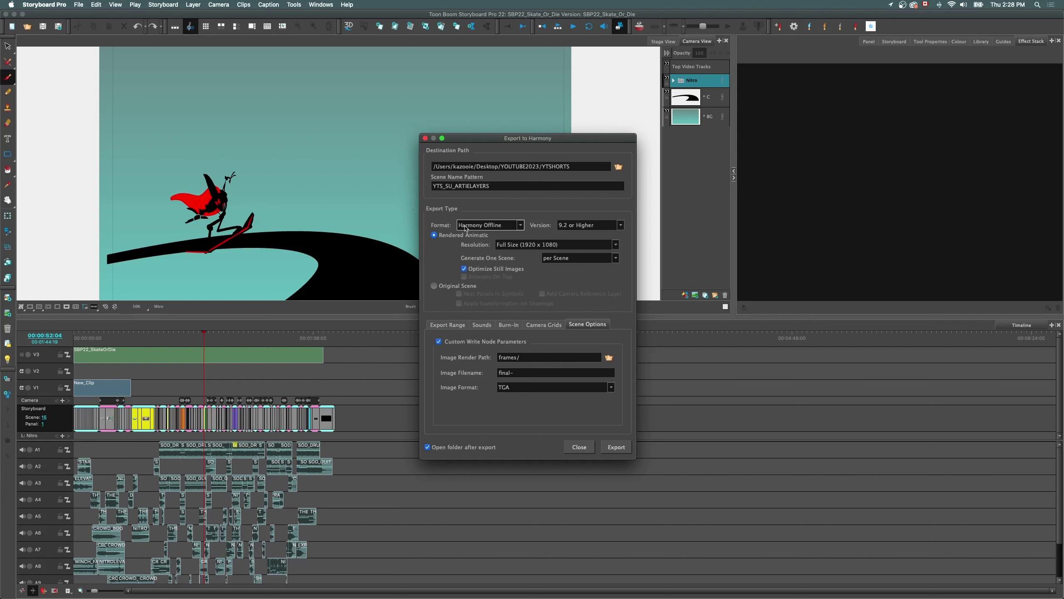
pyautogui.click(435, 286)
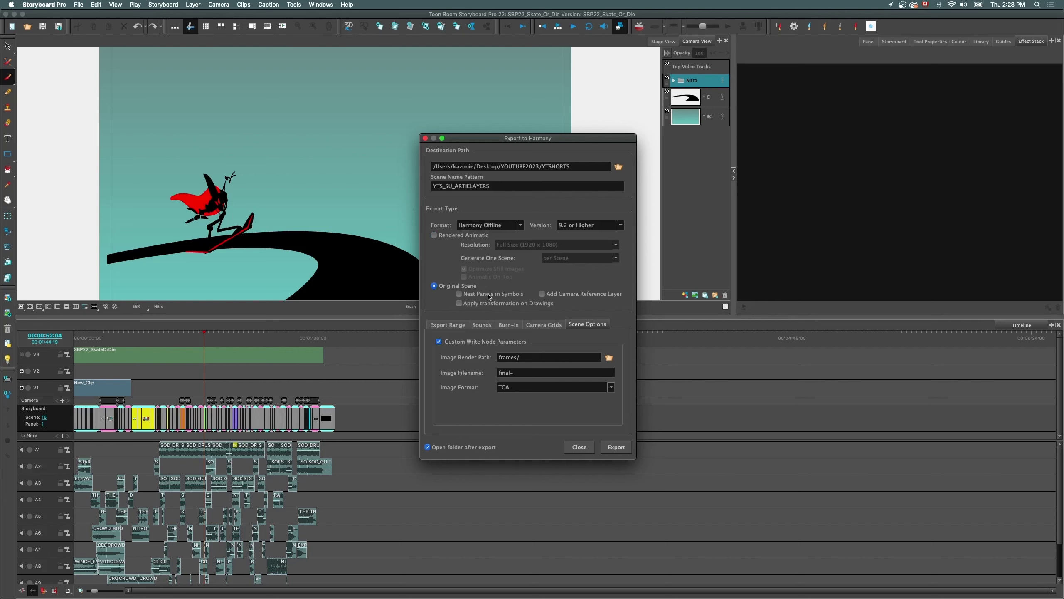
pyautogui.click(578, 447)
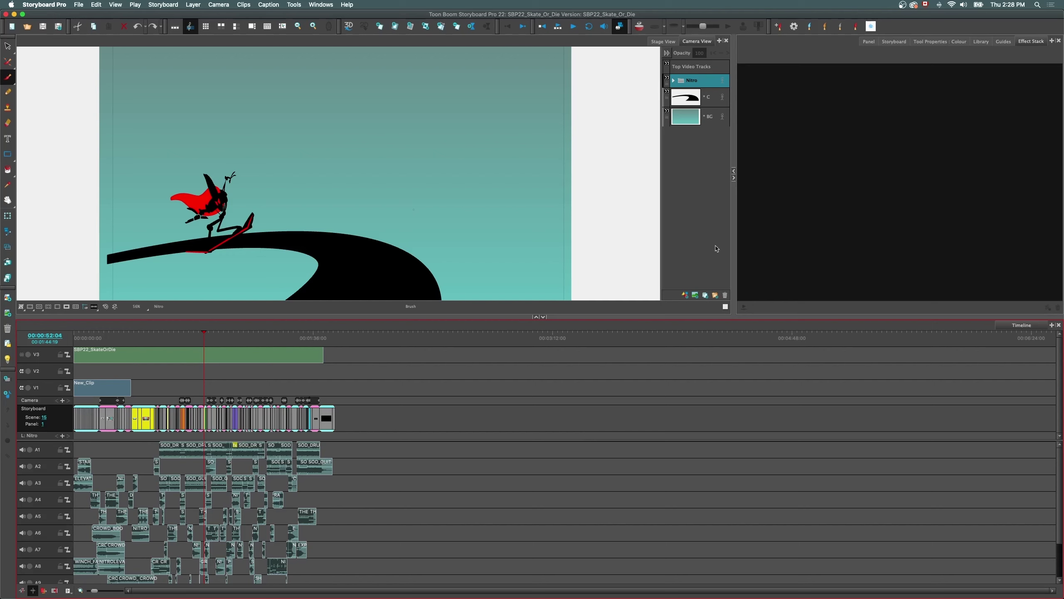
# - View the export choices once more, and move the timeline playhead to about 00:00:20:08 in scene 4
pyautogui.click(78, 5)
pyautogui.moveTo(91, 174)
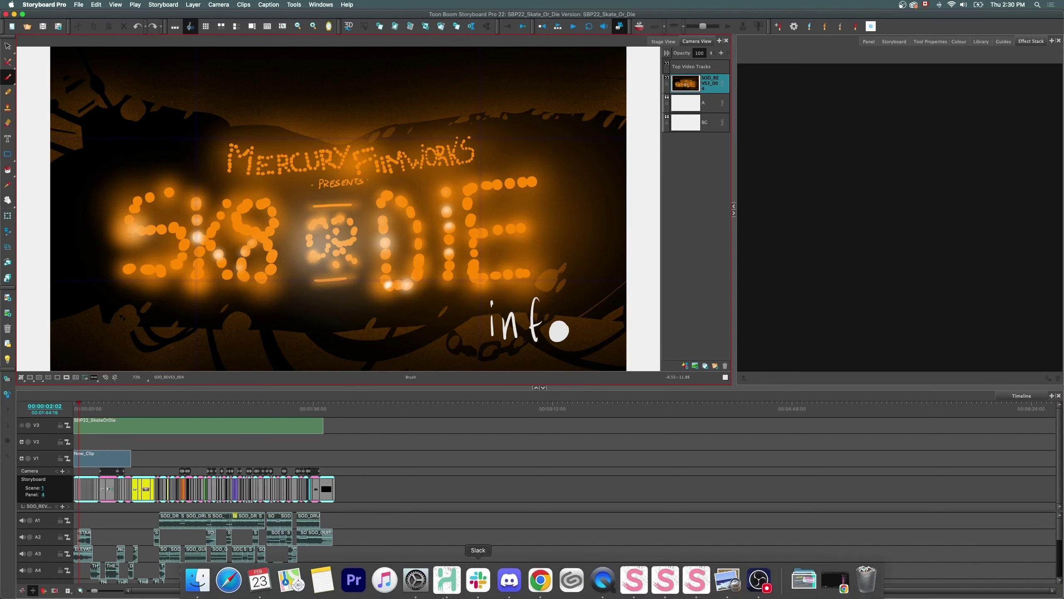
pyautogui.click(125, 409)
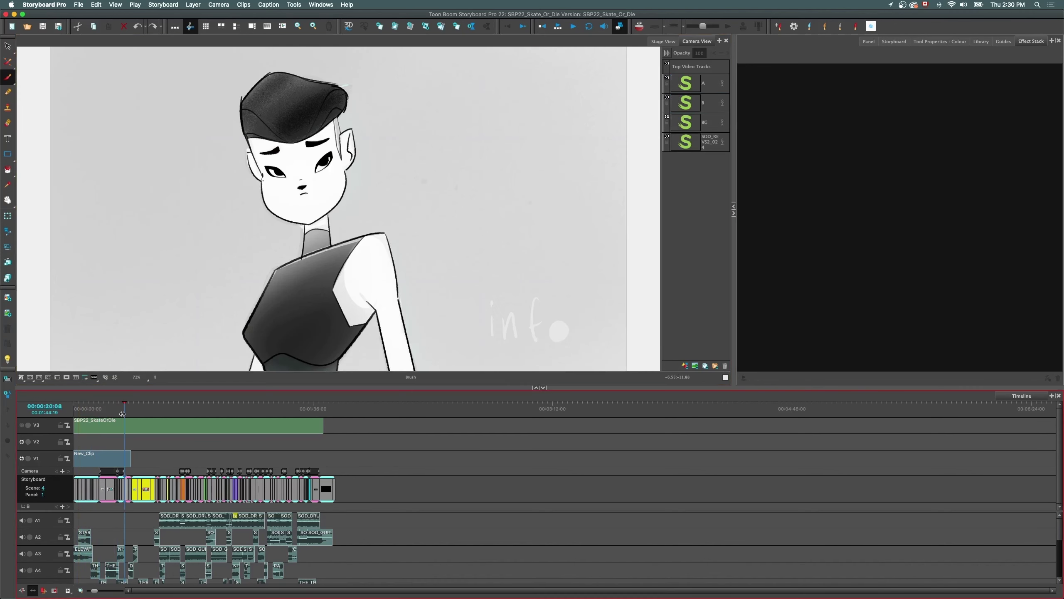